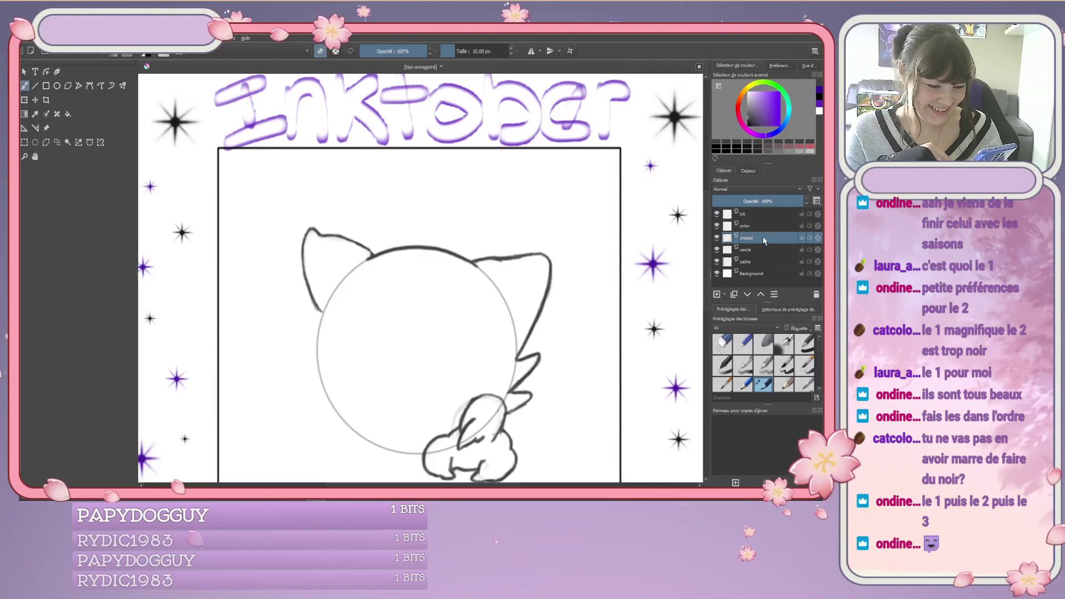
pyautogui.press('e')
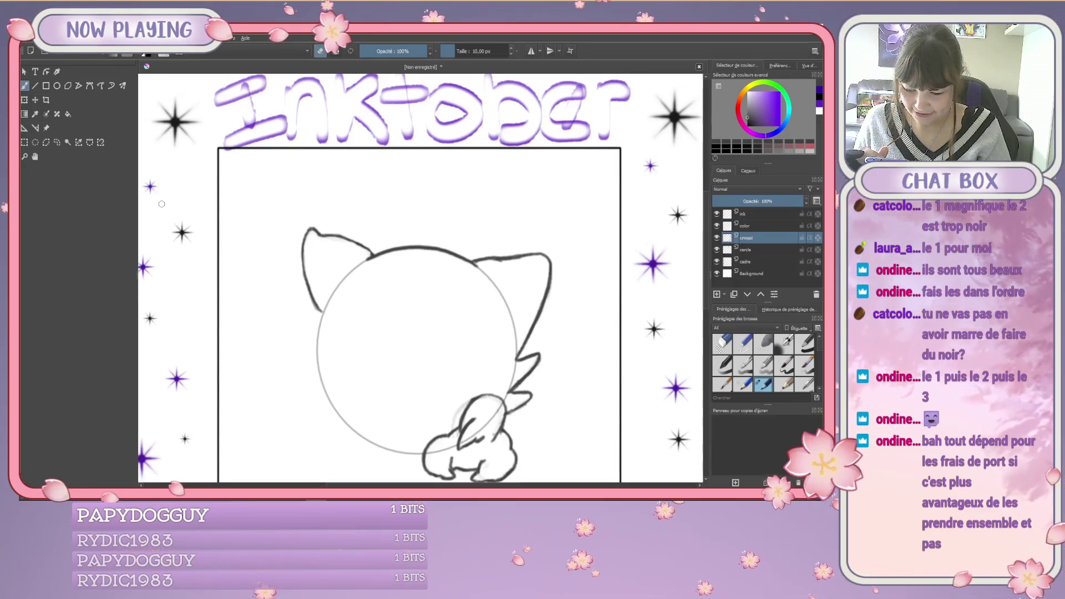
pyautogui.press('e')
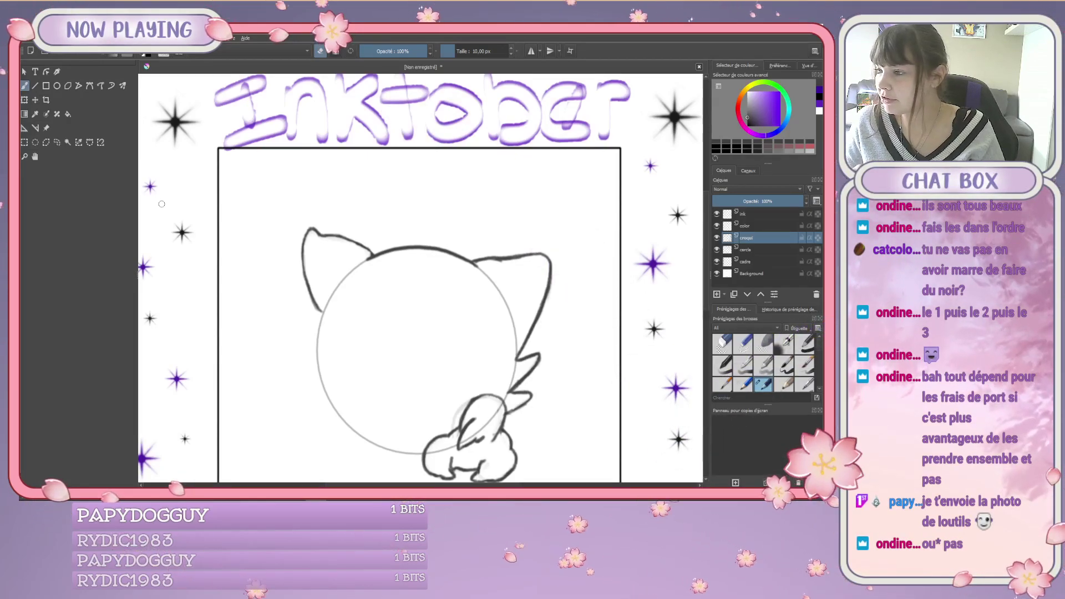
pyautogui.press('e')
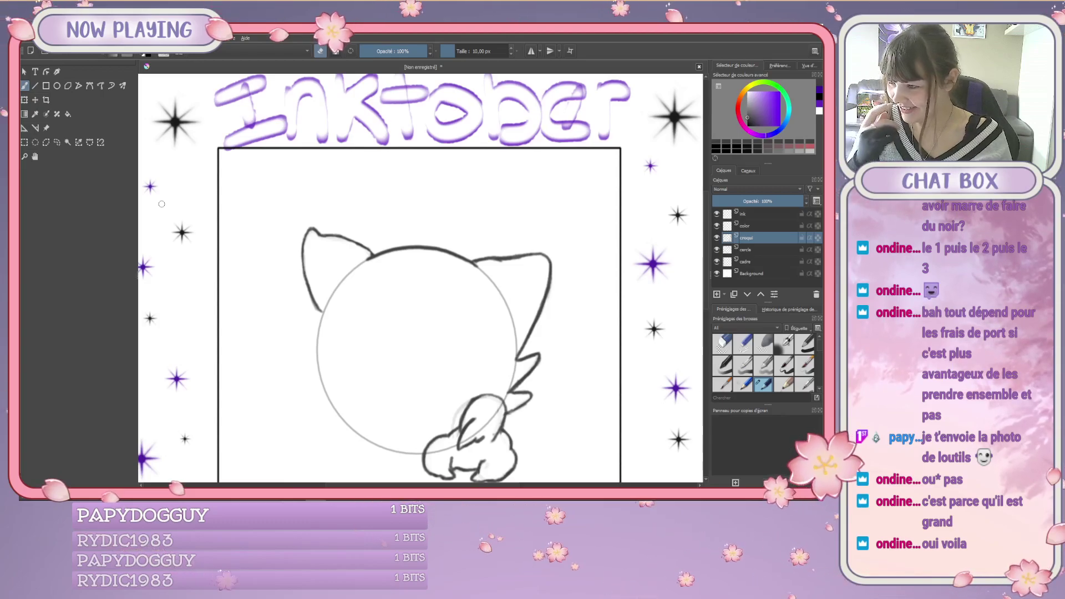
pyautogui.press('e')
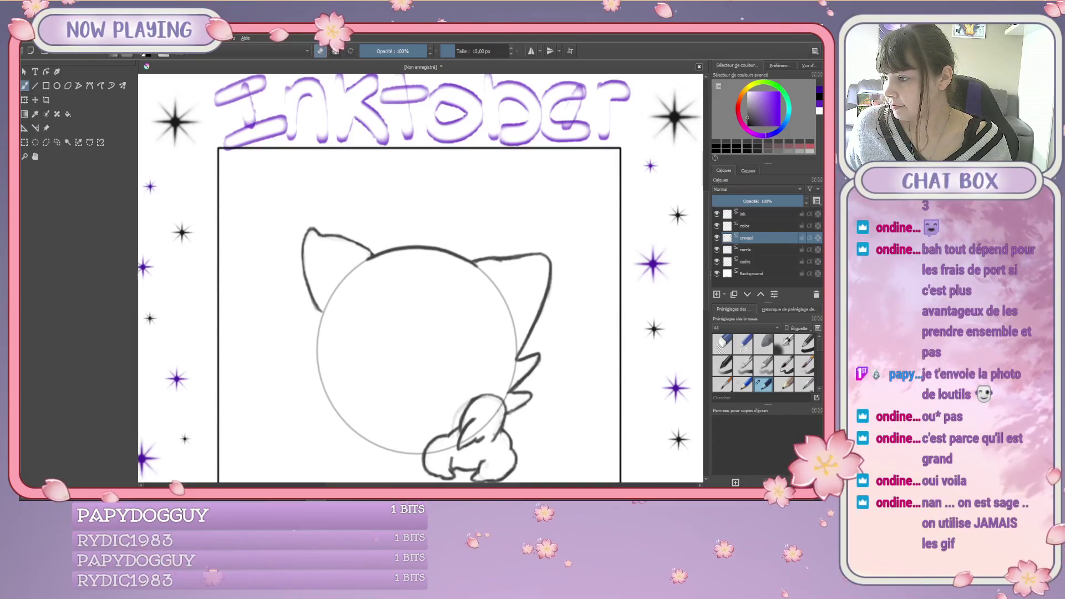
# Sketch a pointed fur tuft on the left side of the head, just below the left ear.
pyautogui.press('e')
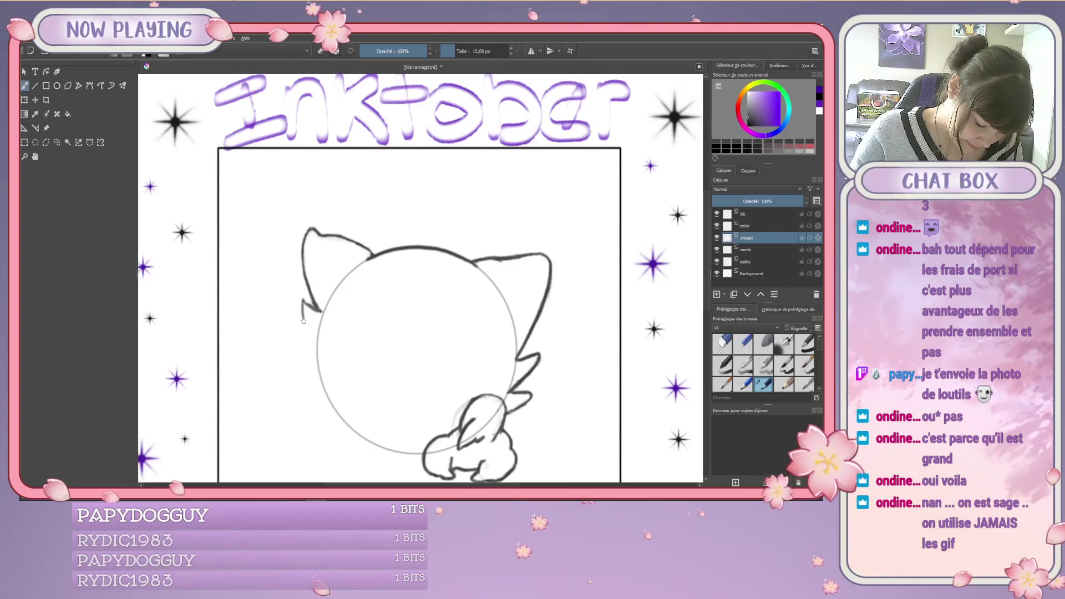
pyautogui.moveTo(300, 305); pyautogui.dragTo(314, 348)
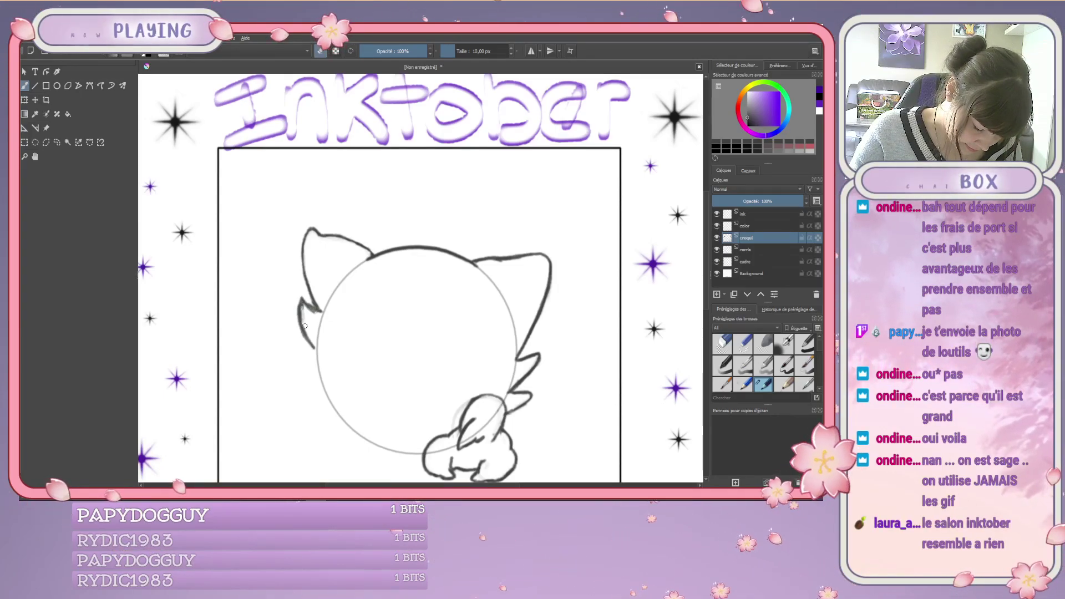
pyautogui.press('e')
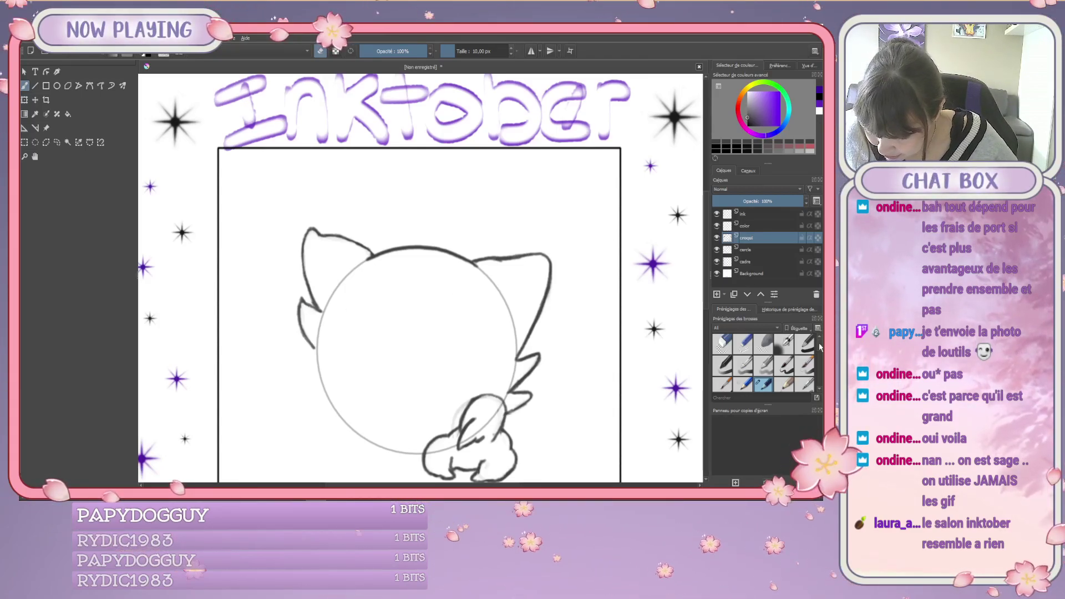
# Look through the whole brush preset collection for a suitable textured brush.
pyautogui.scroll(-3, 817, 347)
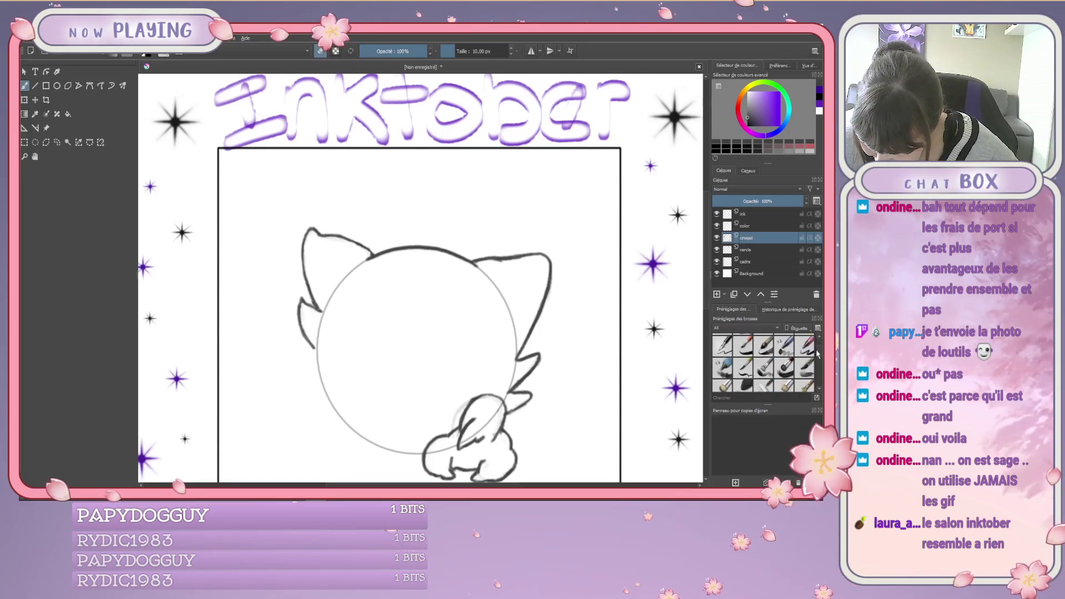
pyautogui.scroll(-5, 814, 348)
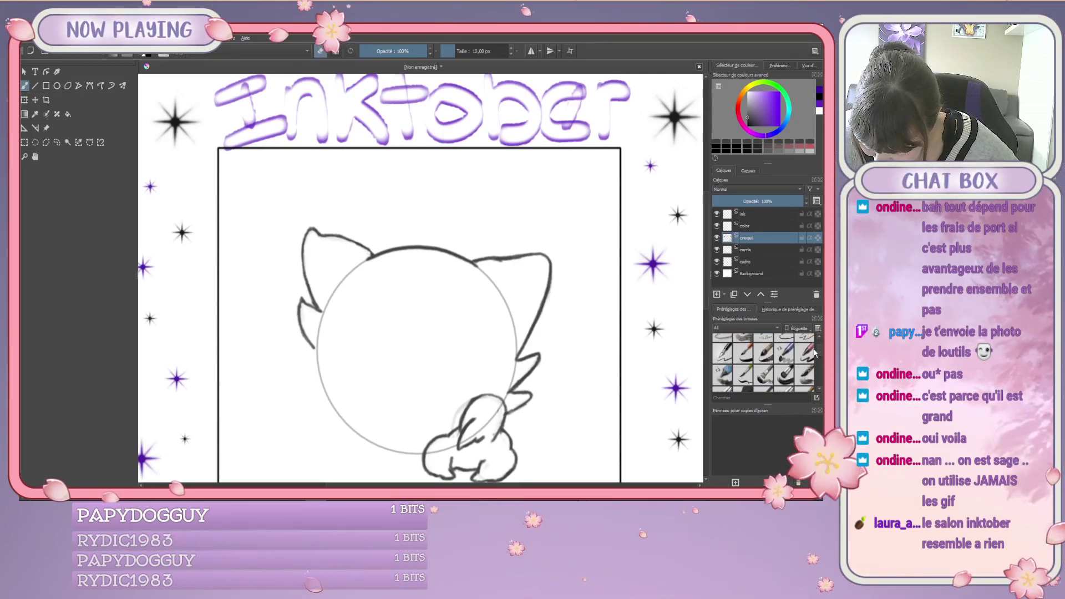
pyautogui.scroll(-6, 815, 353)
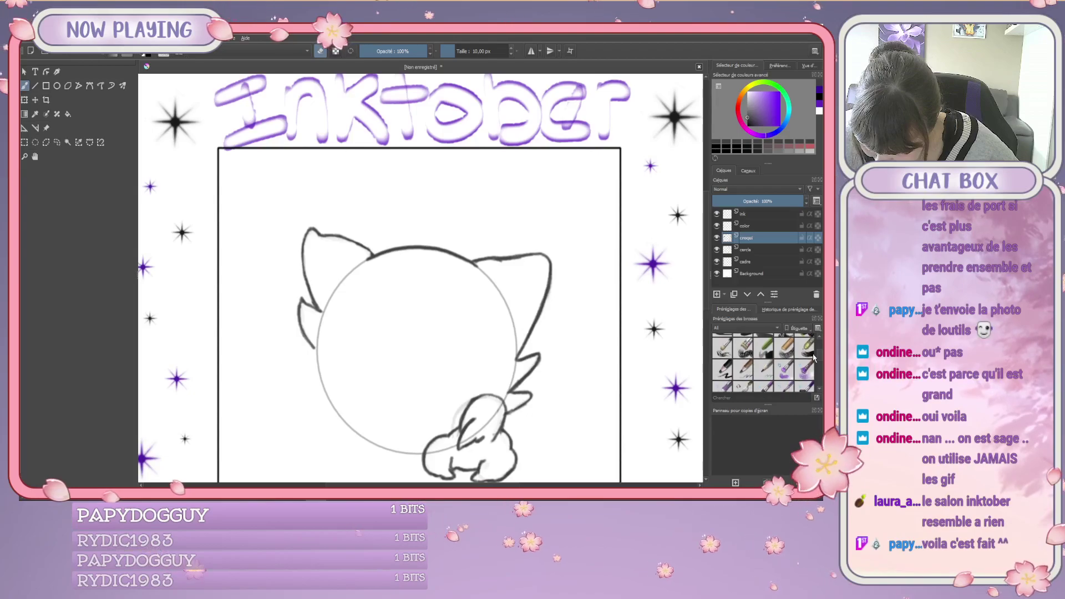
pyautogui.scroll(-6, 815, 361)
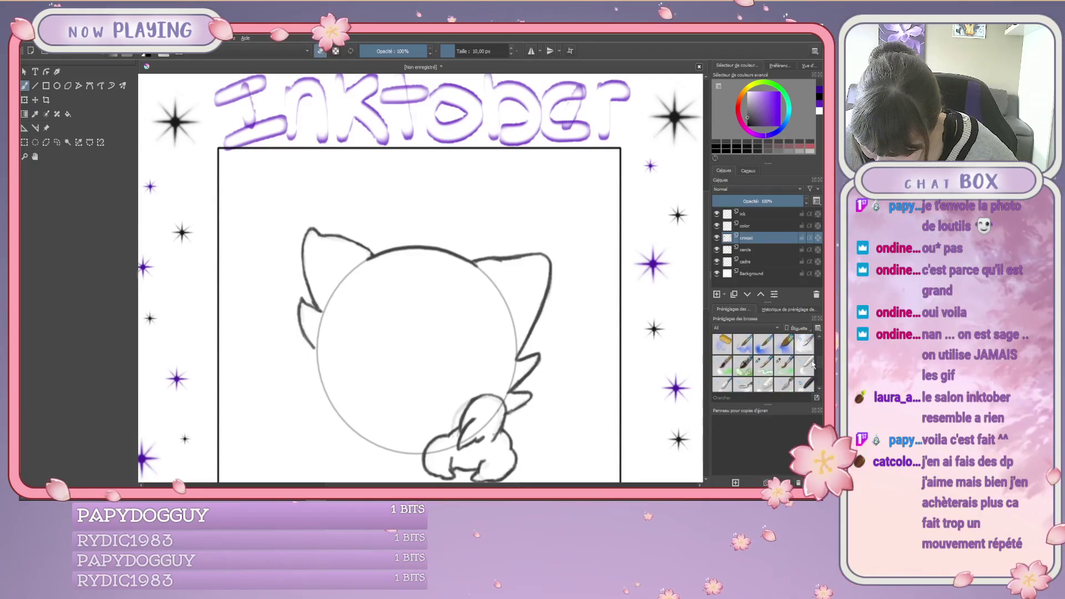
pyautogui.scroll(-6, 813, 369)
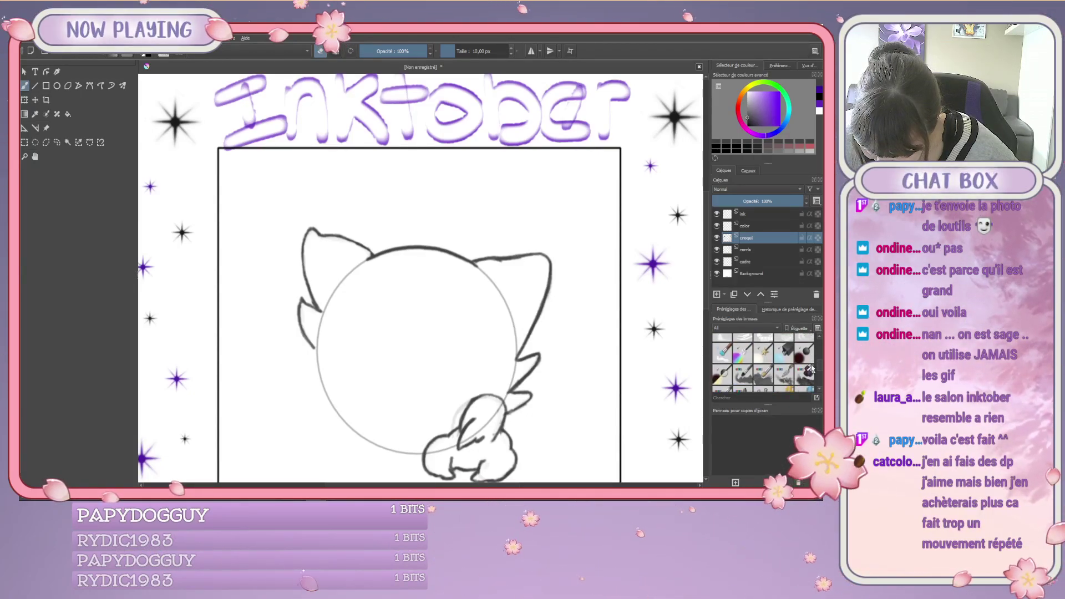
pyautogui.scroll(-6, 812, 370)
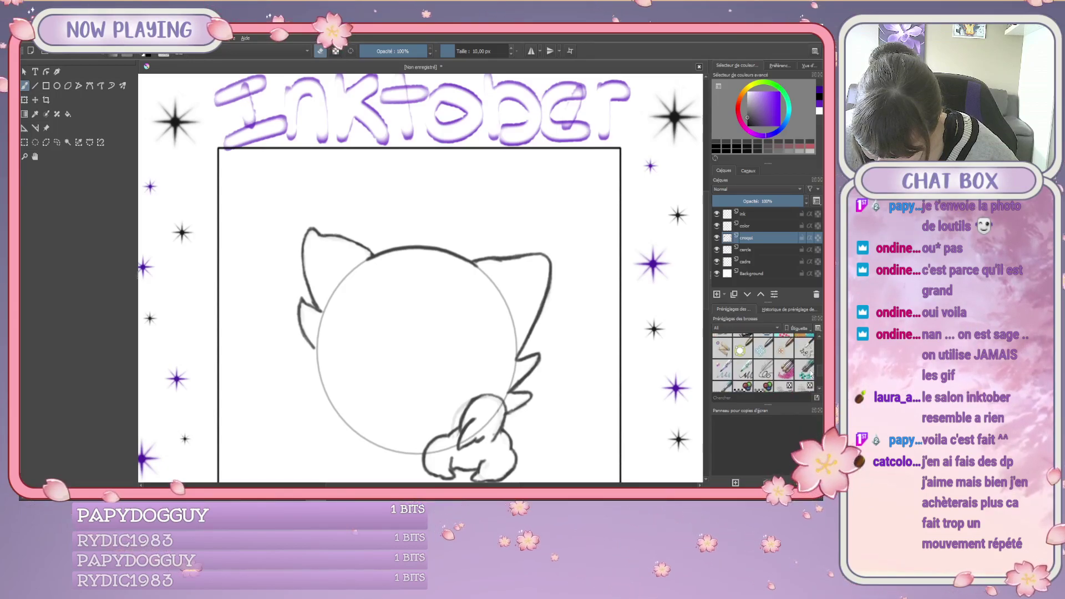
pyautogui.scroll(6, 811, 372)
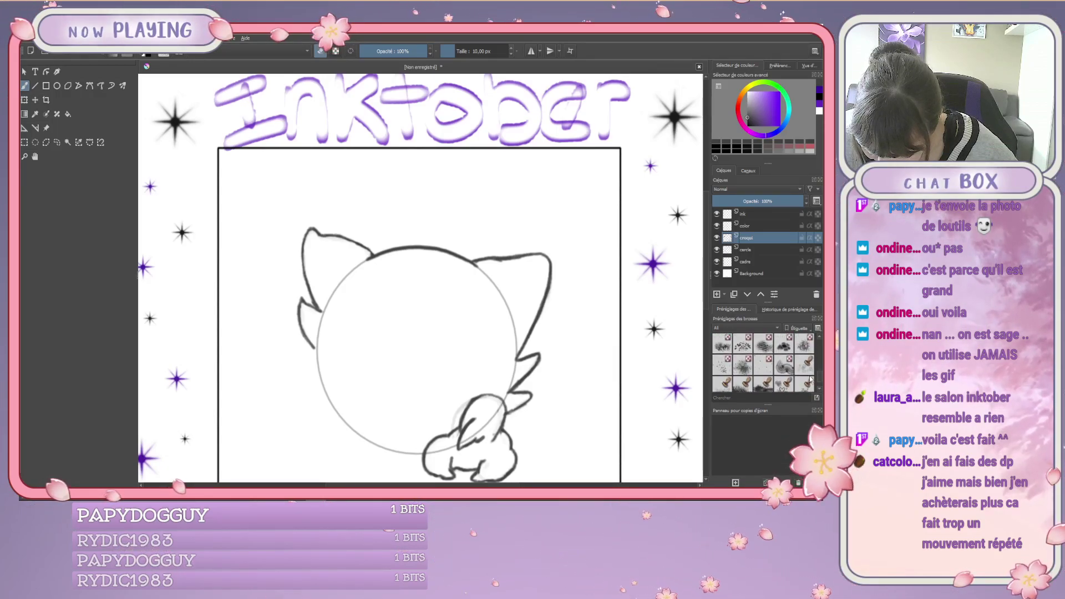
pyautogui.scroll(3, 815, 356)
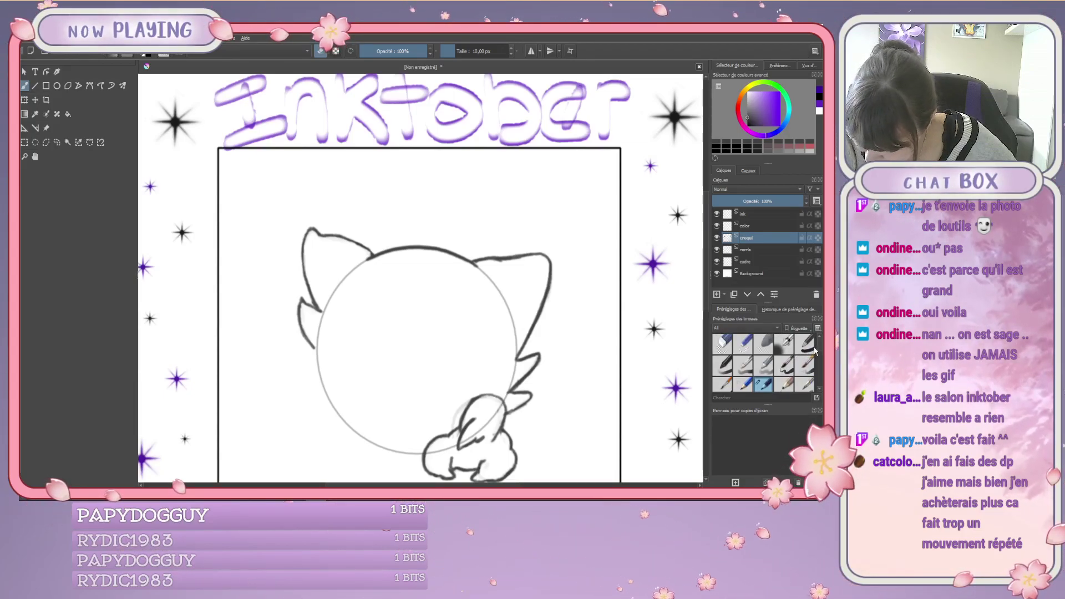
pyautogui.press('e')
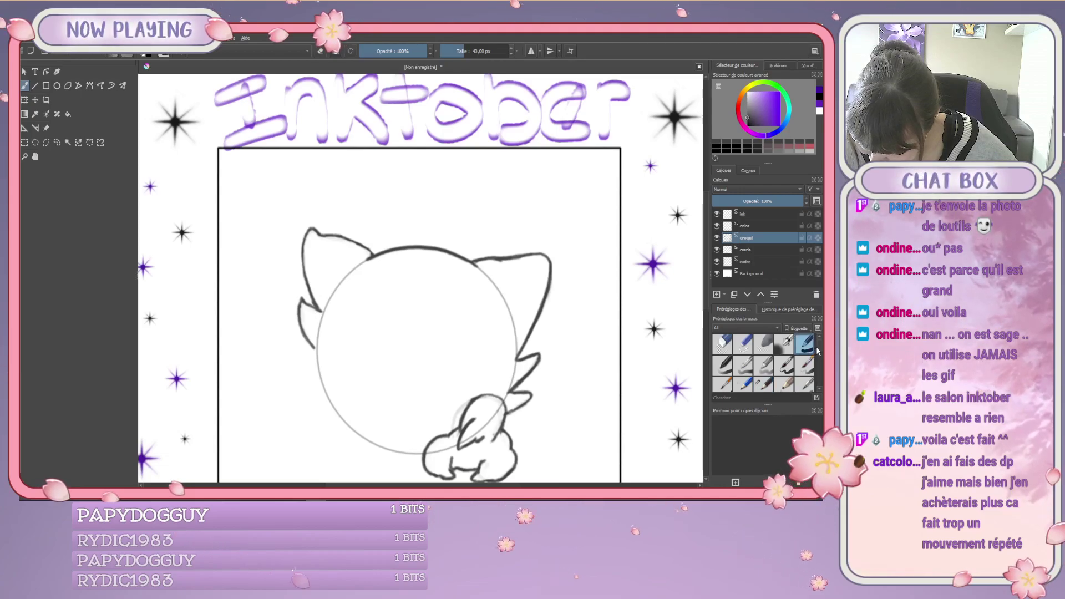
pyautogui.scroll(-3, 814, 350)
pyautogui.scroll(-5, 817, 353)
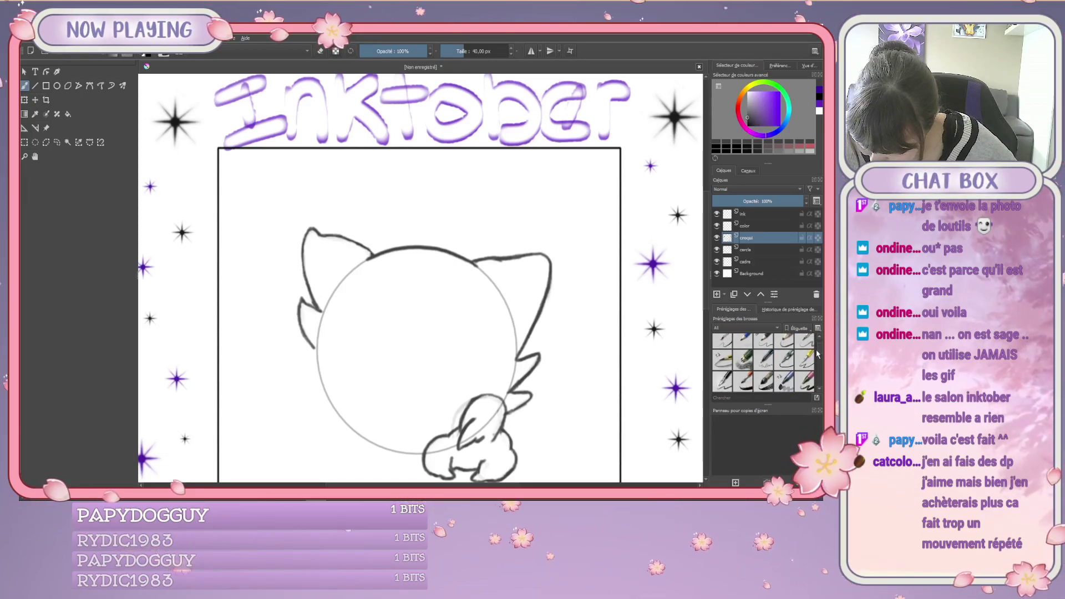
pyautogui.scroll(-5, 816, 354)
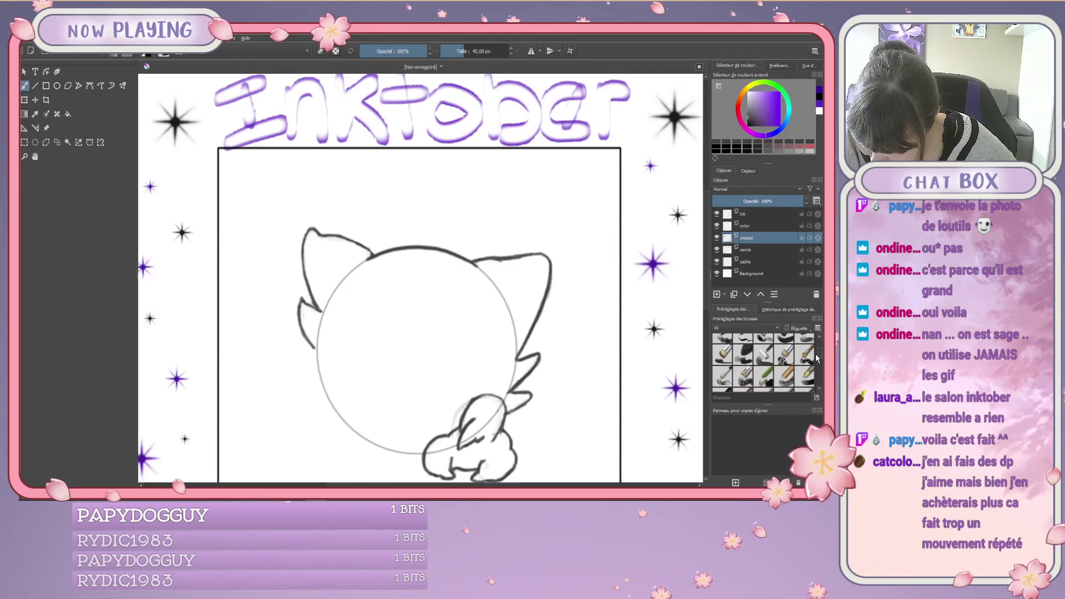
pyautogui.scroll(10, 815, 357)
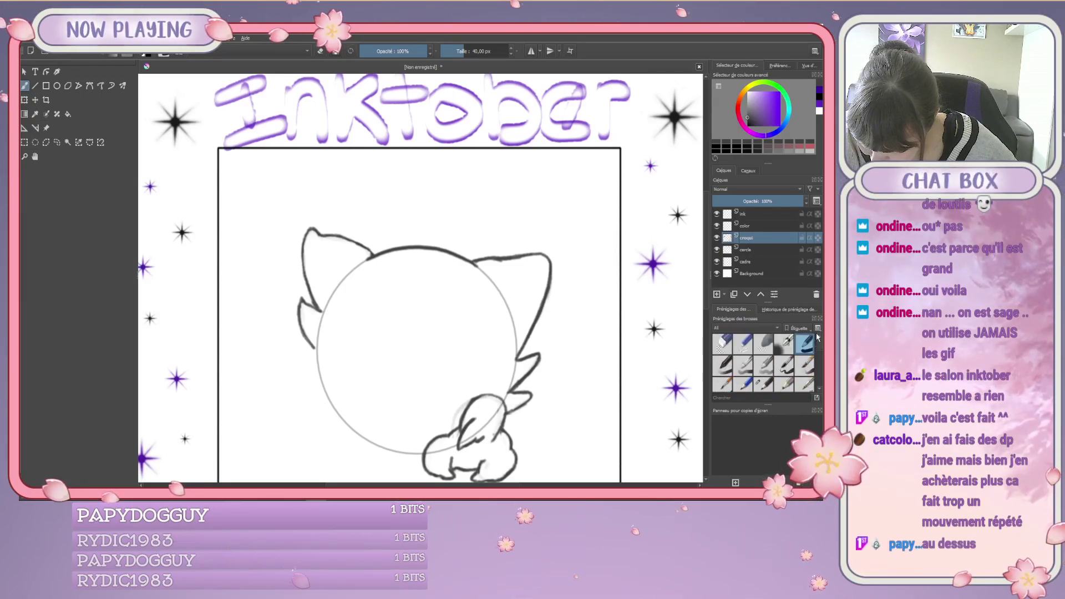
# Test the 40 px brush preset with a short thick stroke to the right of the small seated body, and undo it.
pyautogui.click(792, 347)
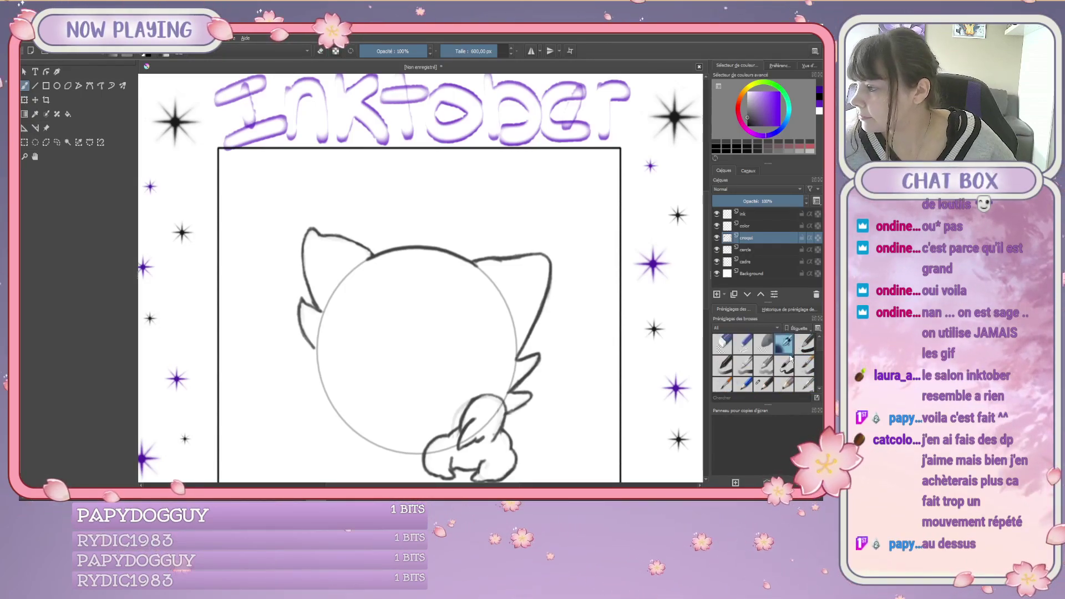
pyautogui.click(801, 349)
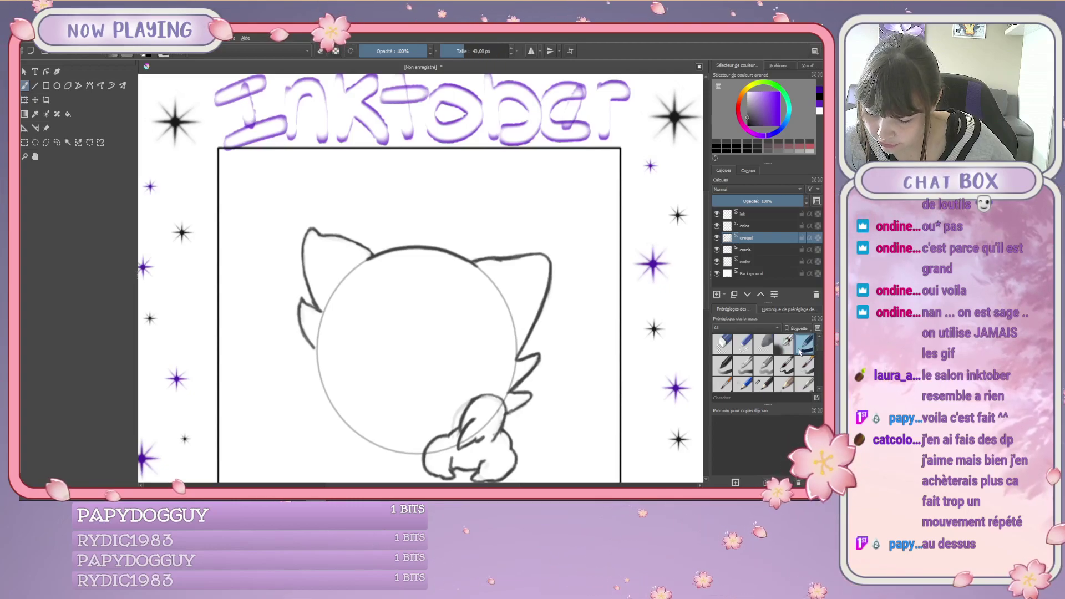
pyautogui.moveTo(567, 410)
pyautogui.mouseDown()
pyautogui.moveTo(567, 441)
pyautogui.moveTo(577, 409)
pyautogui.mouseUp()
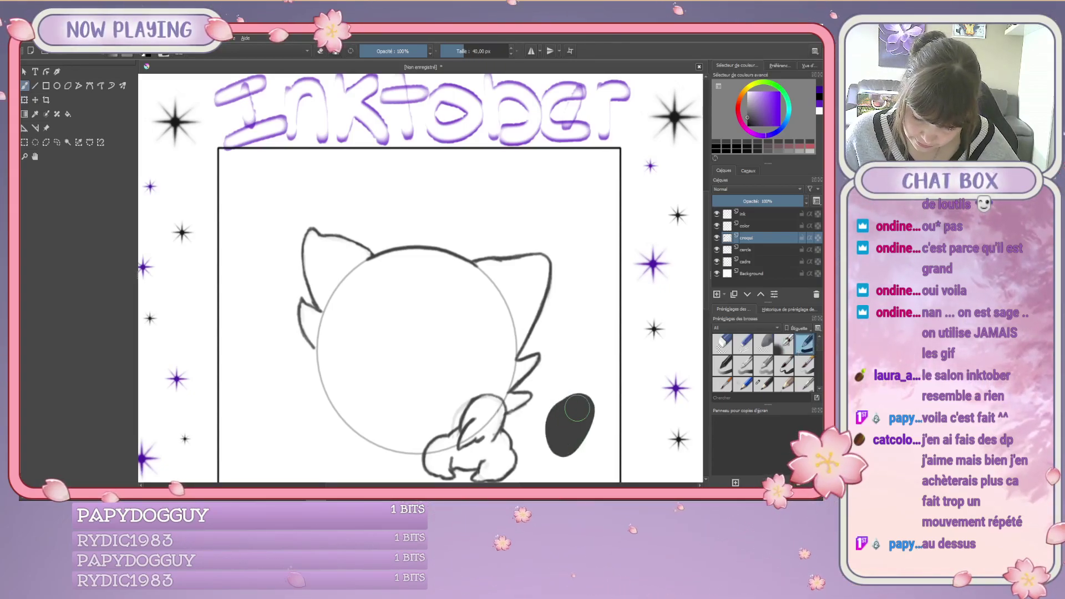
pyautogui.hotkey('ctrl', 'z')
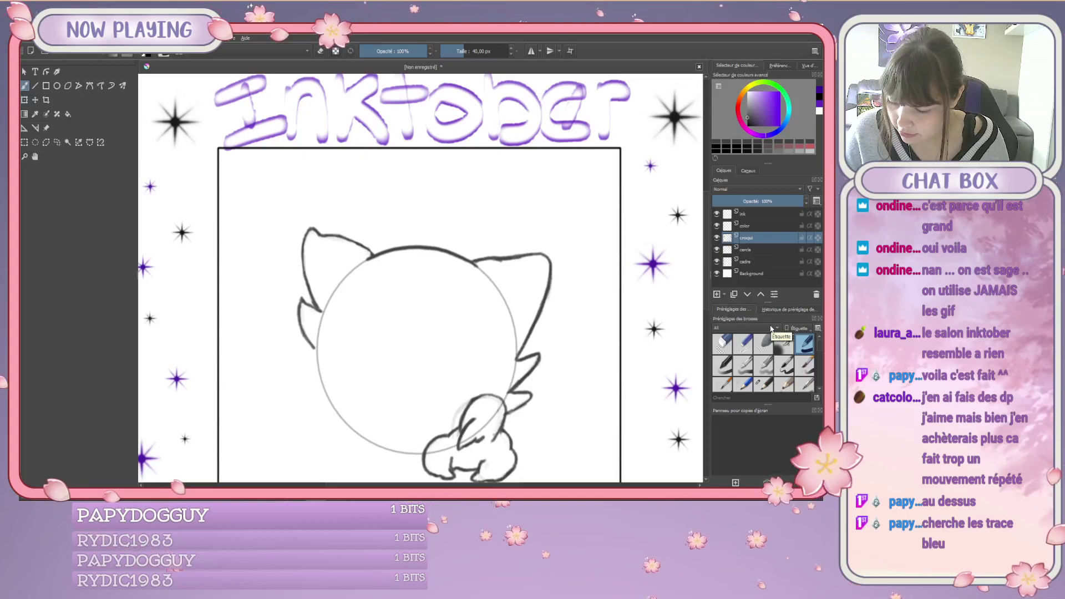
# Choose the blue watercolor splatter brush preset, test it beside the right cheek fur, and undo the stroke.
pyautogui.scroll(-5, 817, 348)
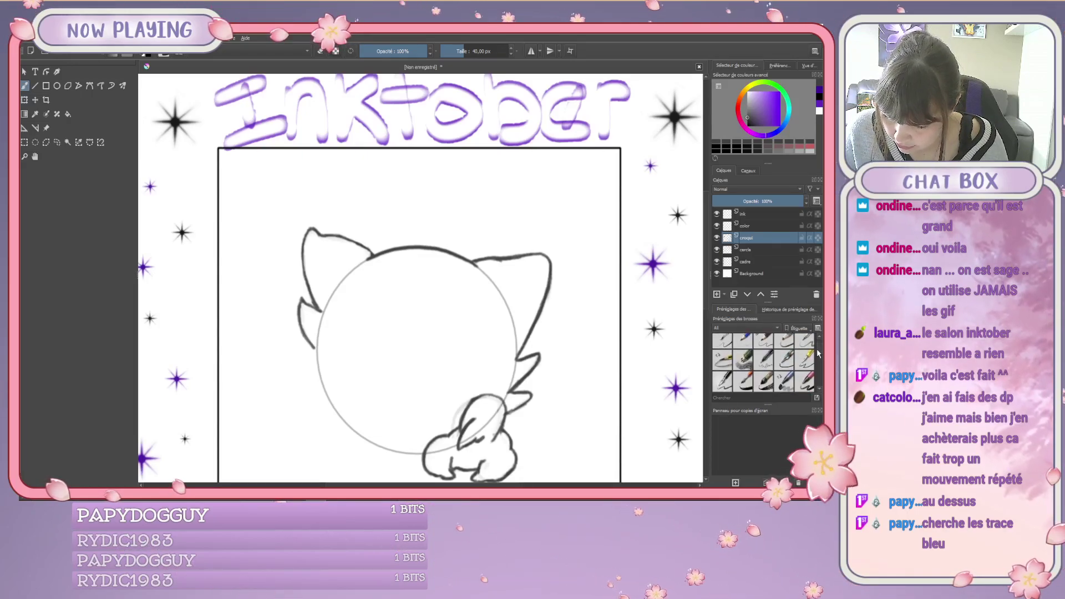
pyautogui.scroll(-6, 817, 354)
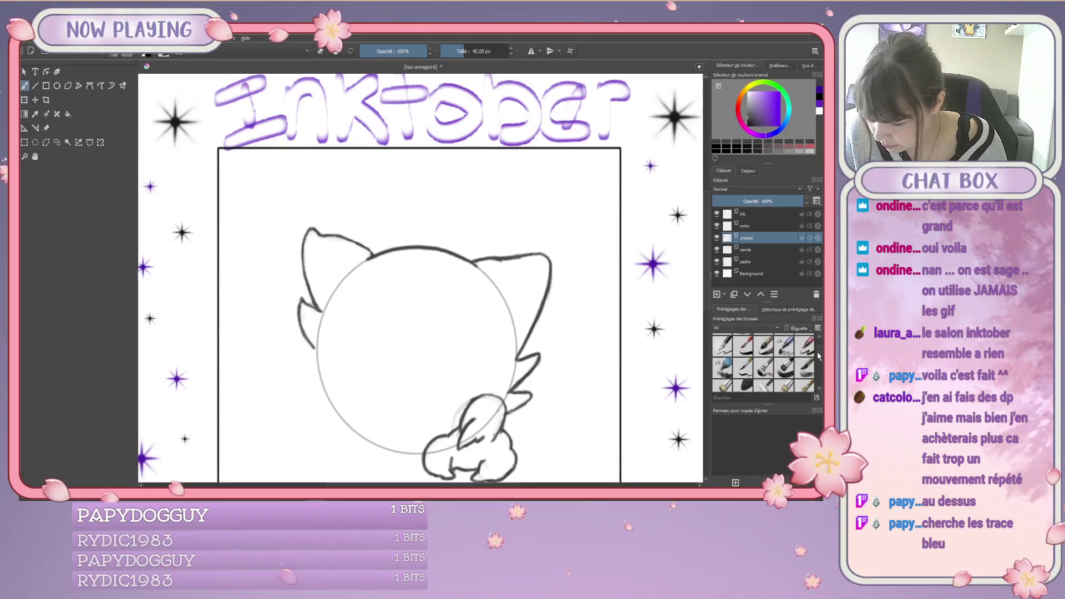
pyautogui.scroll(-6, 817, 357)
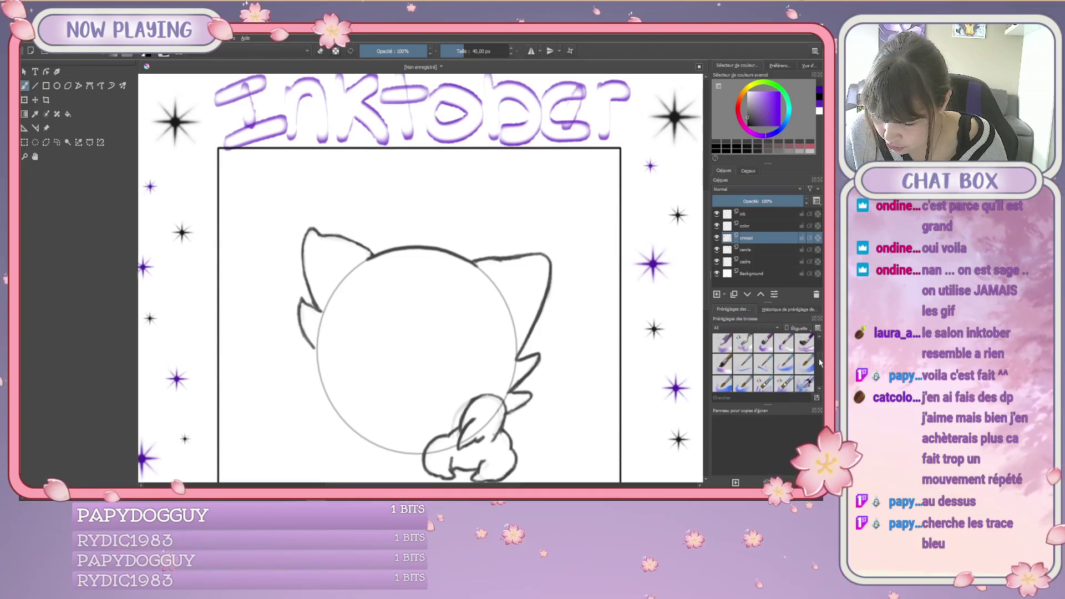
pyautogui.scroll(-1, 818, 362)
pyautogui.click(804, 358)
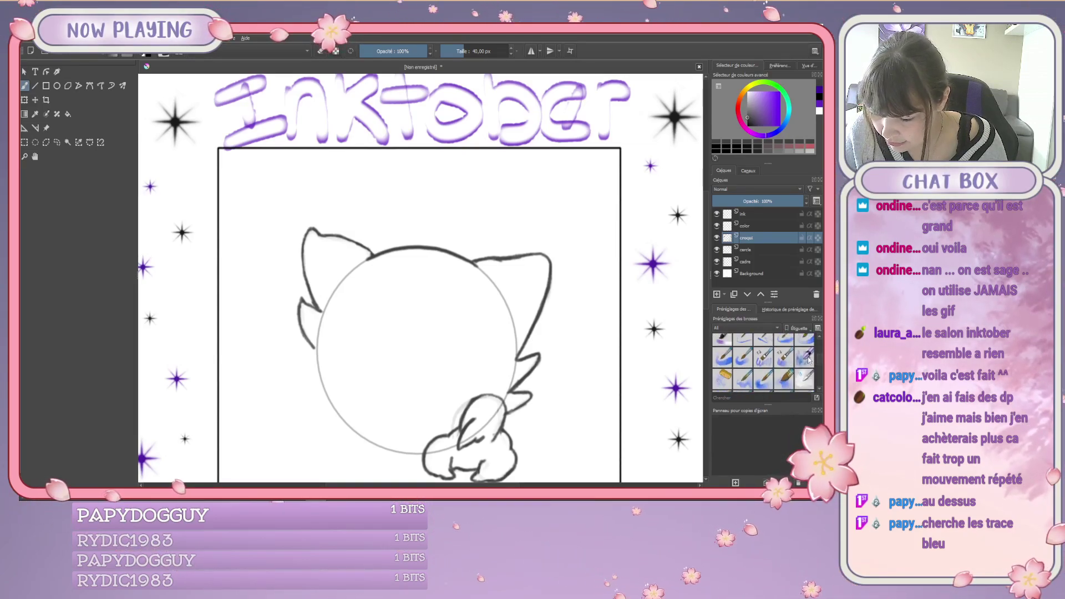
pyautogui.moveTo(559, 360)
pyautogui.mouseDown()
pyautogui.moveTo(569, 398)
pyautogui.moveTo(558, 411)
pyautogui.moveTo(551, 388)
pyautogui.moveTo(525, 371)
pyautogui.moveTo(522, 394)
pyautogui.mouseUp()
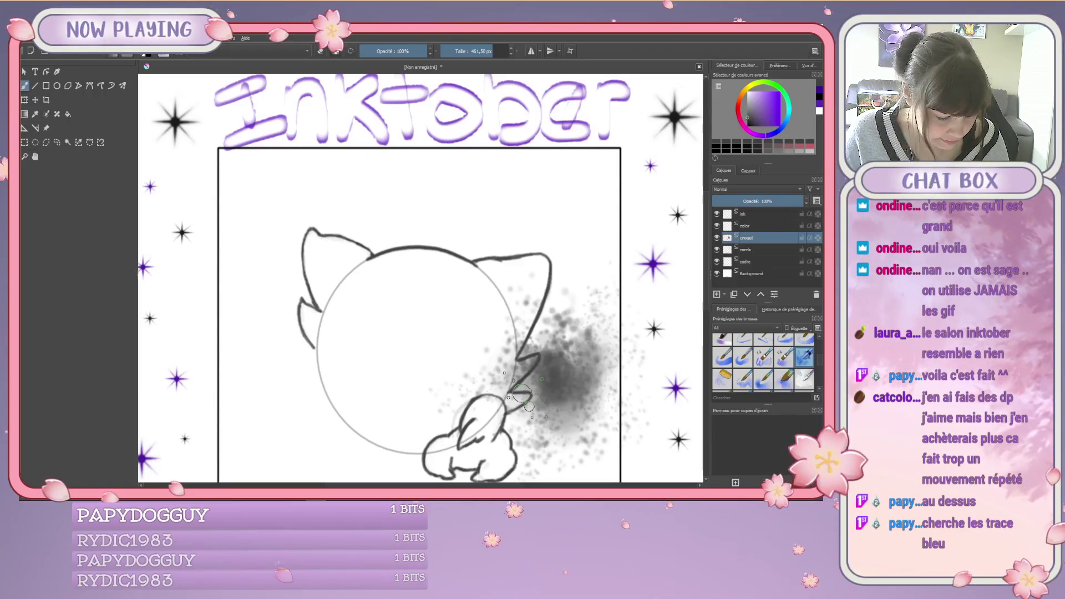
pyautogui.hotkey('ctrl', 'z')
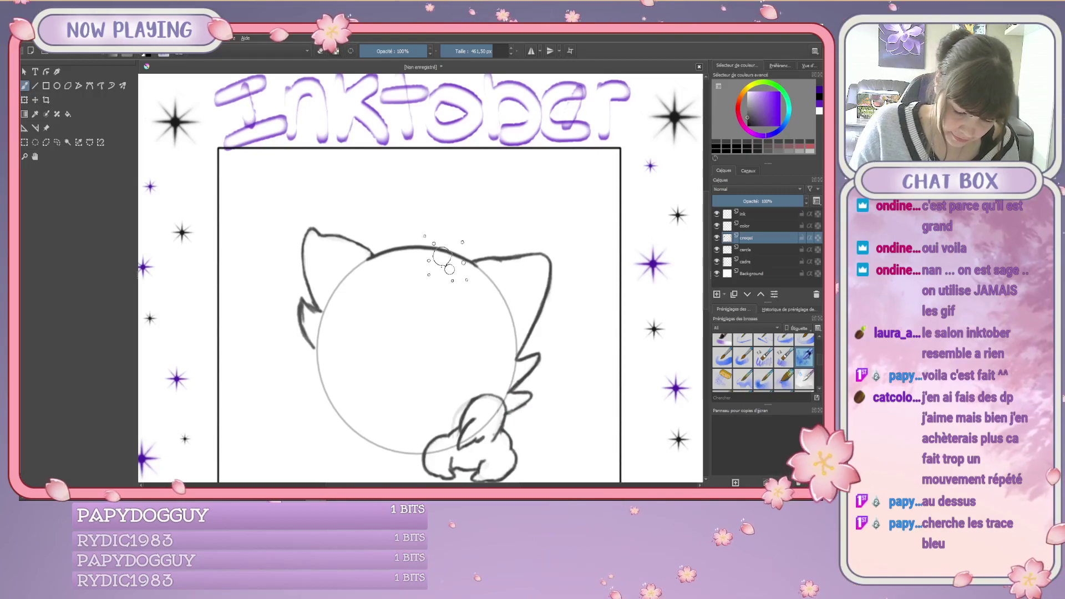
# Try splatter shading around the top and both sides of the head at 100% opacity, and undo both strokes.
pyautogui.moveTo(455, 233)
pyautogui.mouseDown()
pyautogui.moveTo(370, 242)
pyautogui.moveTo(336, 291)
pyautogui.moveTo(332, 361)
pyautogui.moveTo(361, 402)
pyautogui.mouseUp()
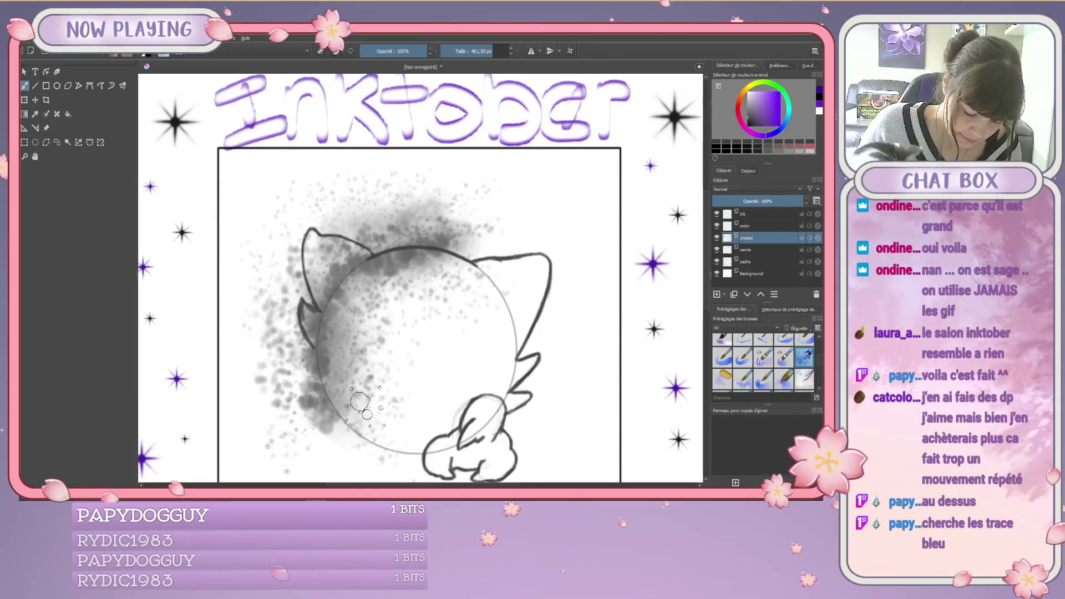
pyautogui.moveTo(436, 275)
pyautogui.mouseDown()
pyautogui.moveTo(540, 274)
pyautogui.moveTo(533, 339)
pyautogui.moveTo(486, 378)
pyautogui.mouseUp()
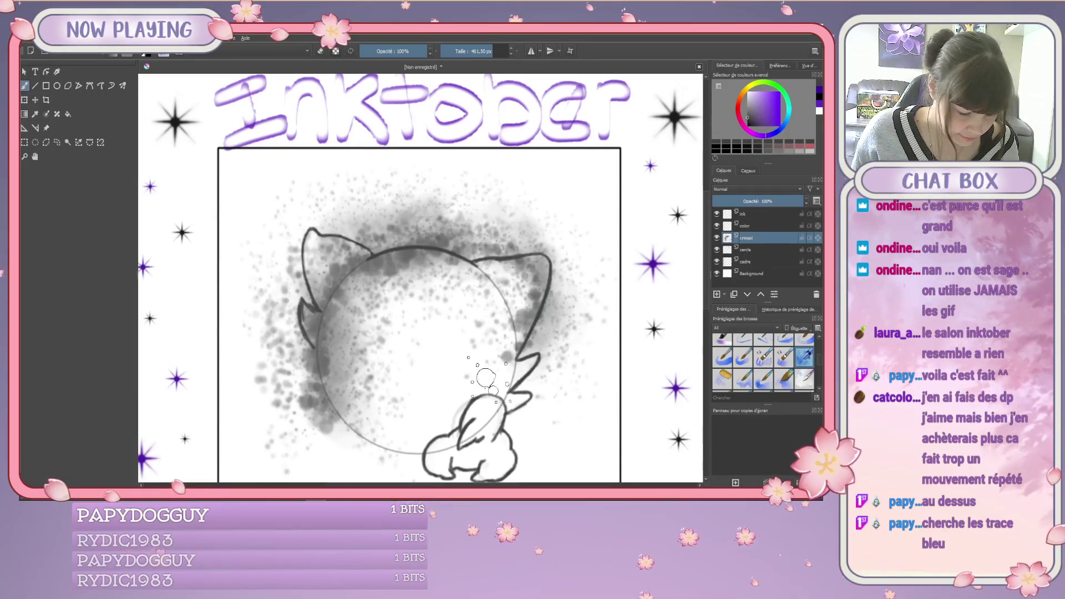
pyautogui.hotkey('ctrl', 'z')
pyautogui.hotkey('ctrl', 'z')
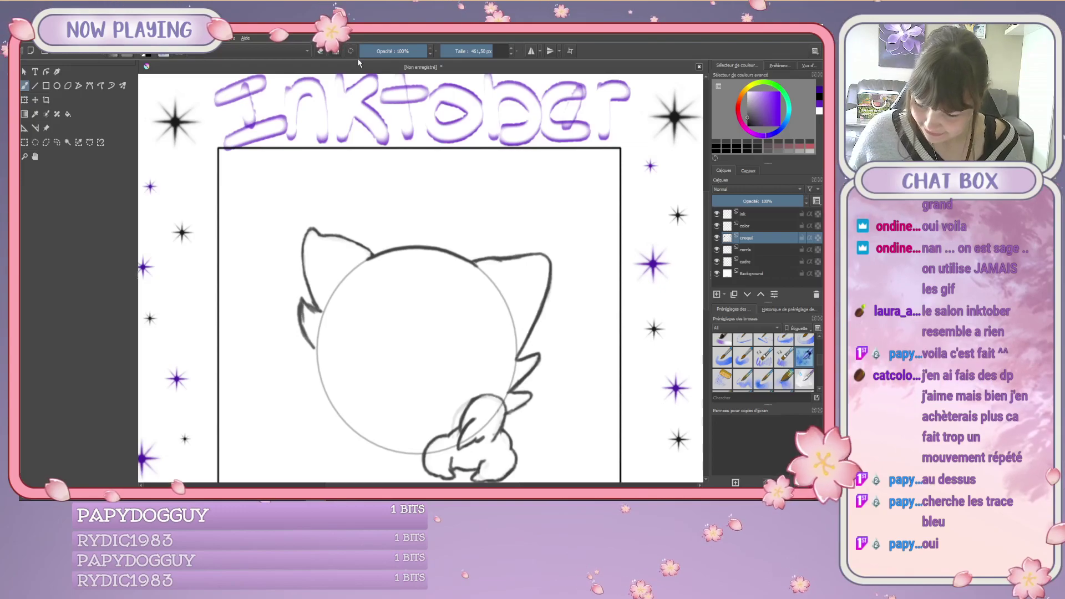
# Set the brush opacity to 67%, try splatter shading around the head and ears again, and undo both strokes.
pyautogui.click(407, 51)
pyautogui.moveTo(394, 199)
pyautogui.mouseDown()
pyautogui.moveTo(535, 299)
pyautogui.moveTo(491, 388)
pyautogui.mouseUp()
pyautogui.moveTo(455, 266)
pyautogui.mouseDown()
pyautogui.moveTo(377, 233)
pyautogui.moveTo(309, 347)
pyautogui.moveTo(291, 413)
pyautogui.moveTo(335, 423)
pyautogui.mouseUp()
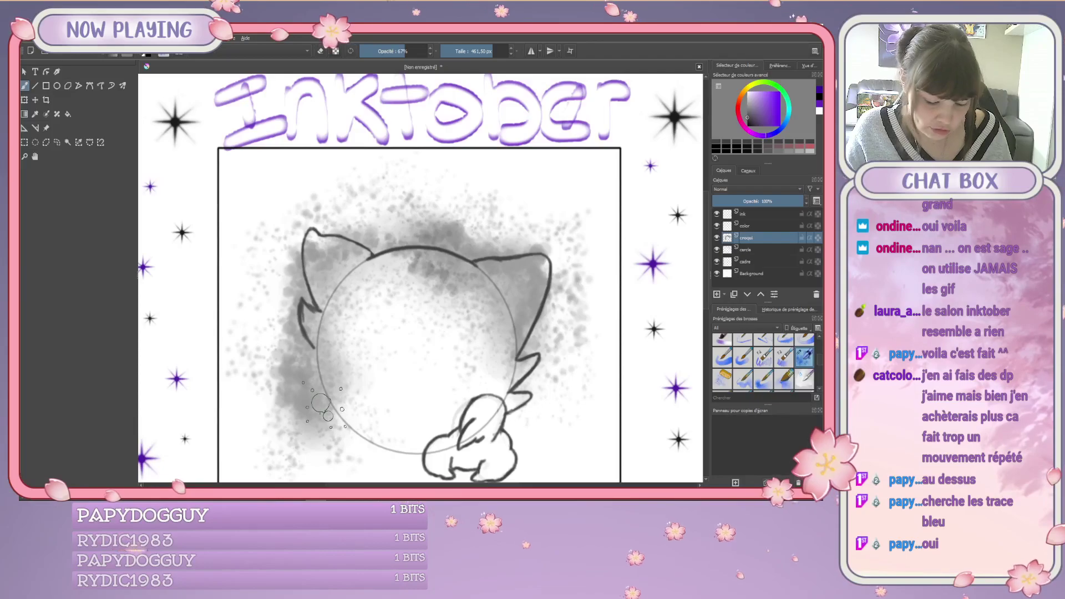
pyautogui.hotkey('ctrl', 'z')
pyautogui.hotkey('ctrl', 'z')
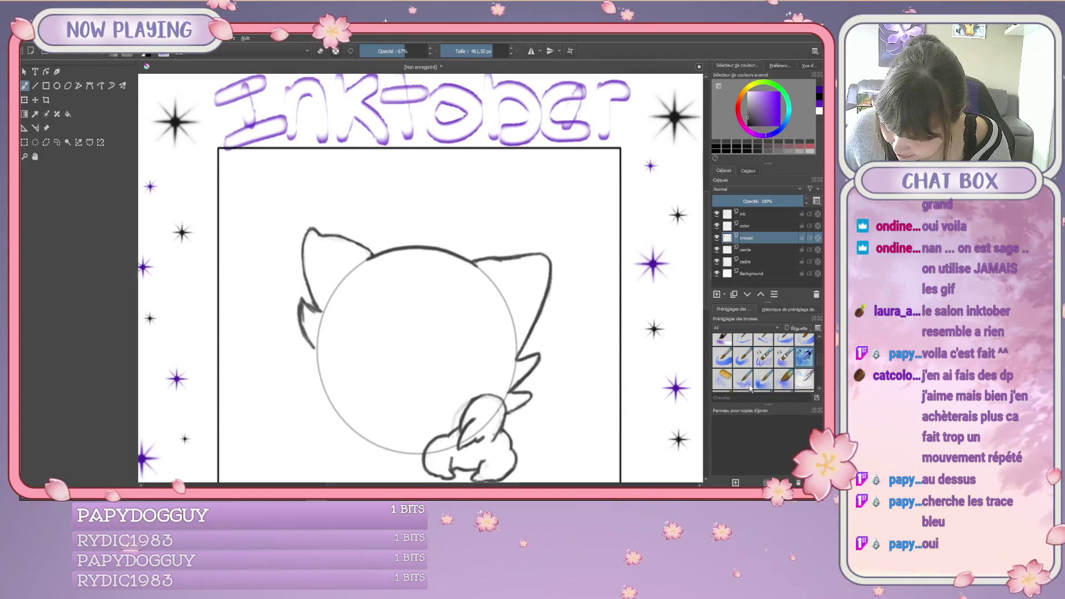
# Test the neighbouring large splatter brush preset across the head, undo the stroke, and reselect the j)_WaterC_Special_Blobs preset.
pyautogui.click(722, 378)
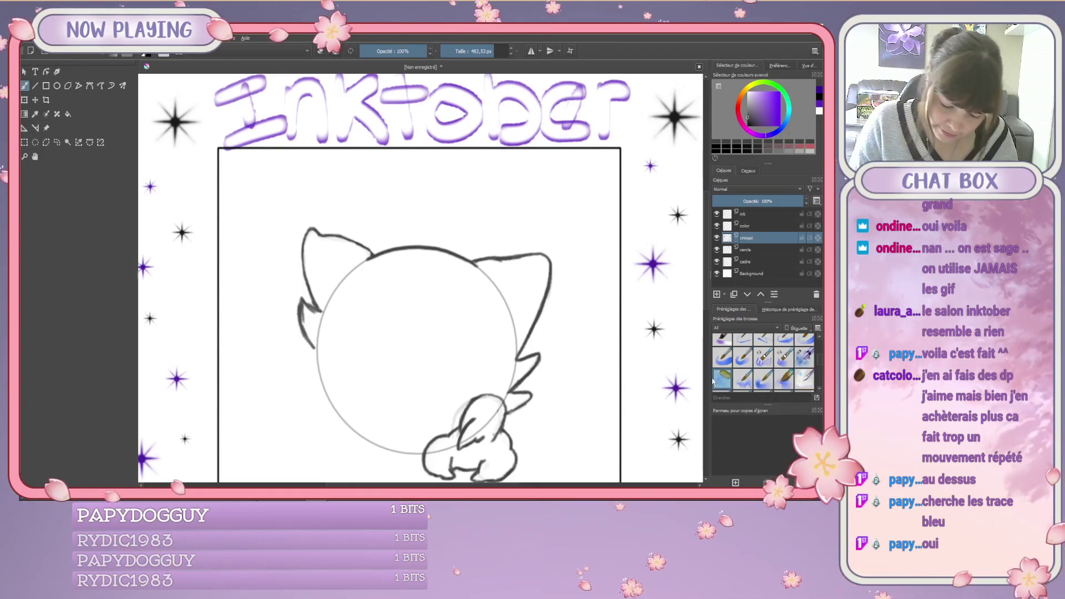
pyautogui.moveTo(466, 189)
pyautogui.mouseDown()
pyautogui.moveTo(501, 238)
pyautogui.moveTo(405, 355)
pyautogui.mouseUp()
pyautogui.hotkey('ctrl', 'z')
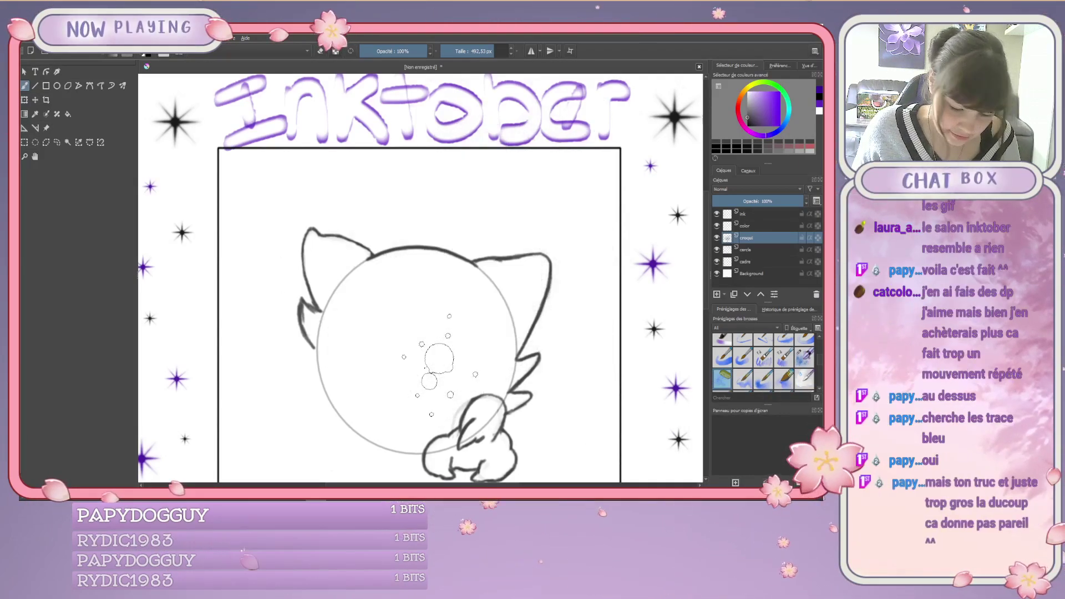
pyautogui.click(805, 358)
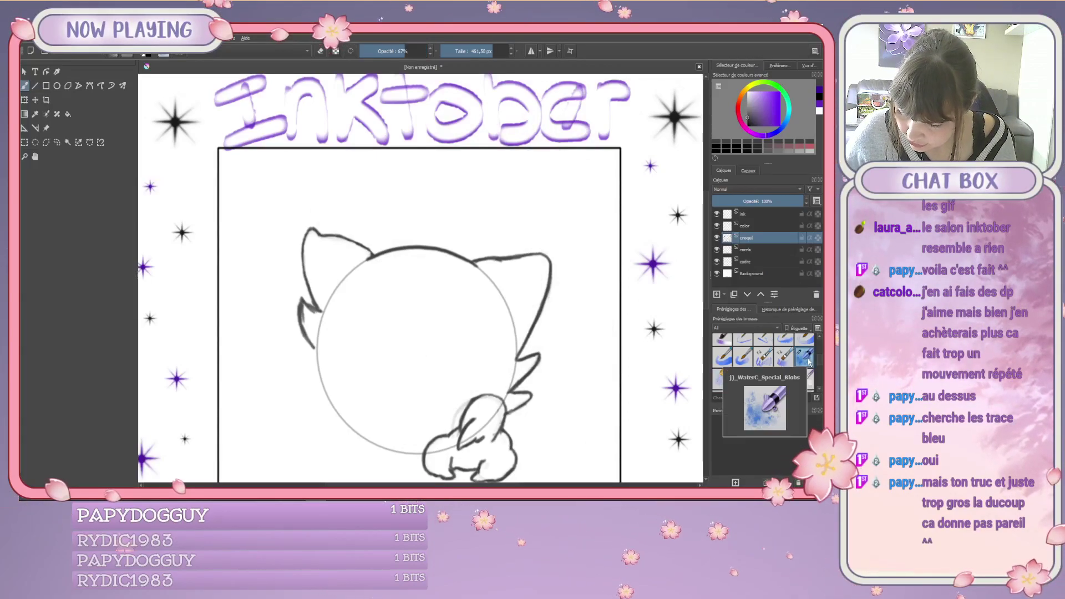
pyautogui.rightClick(807, 359)
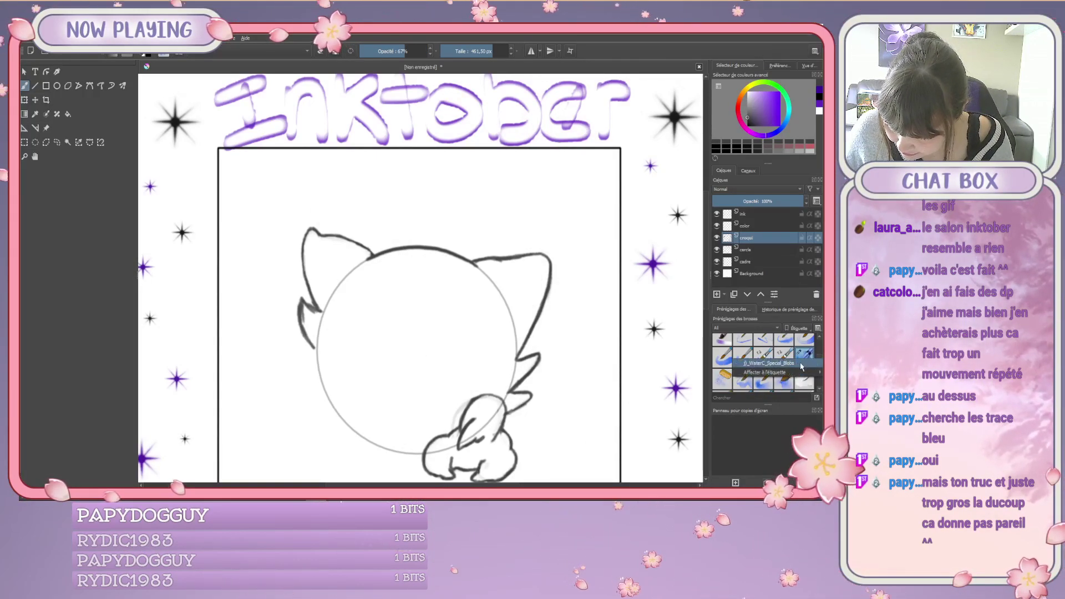
pyautogui.click(693, 450)
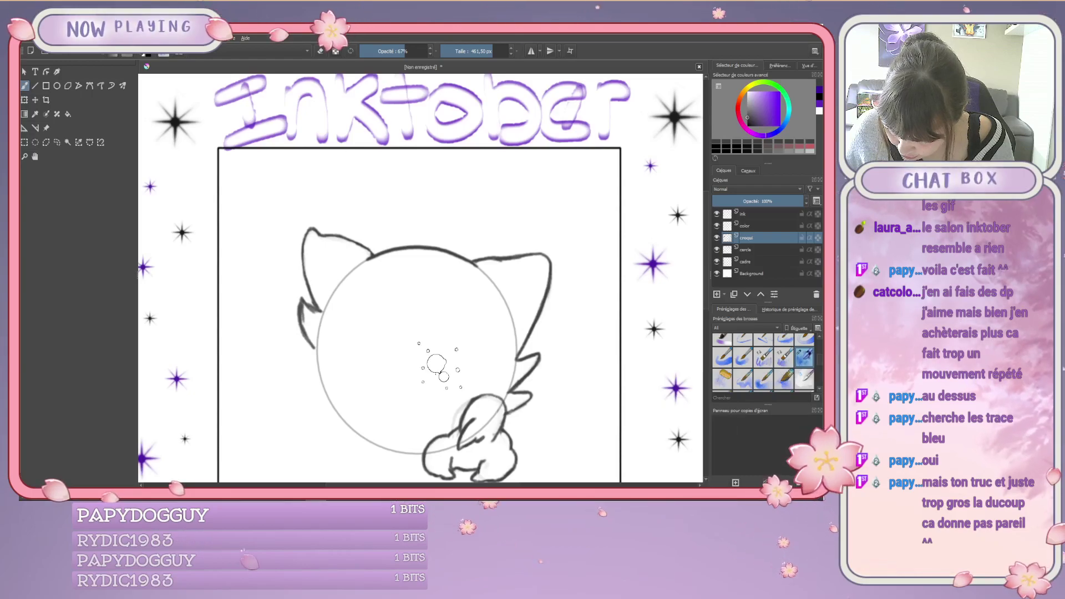
# Filter the brush presets by the "mes pinceaux" tag, choose the 10 px sketching brush, and add the lower fur tuft on the left cheek.
pyautogui.click(731, 327)
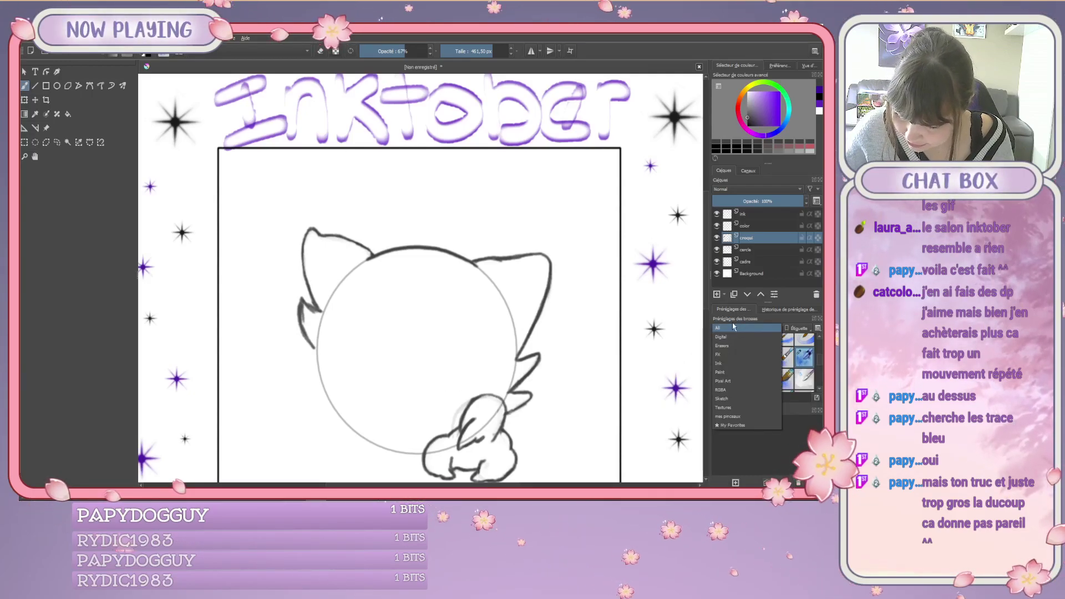
pyautogui.click(747, 417)
pyautogui.click(764, 344)
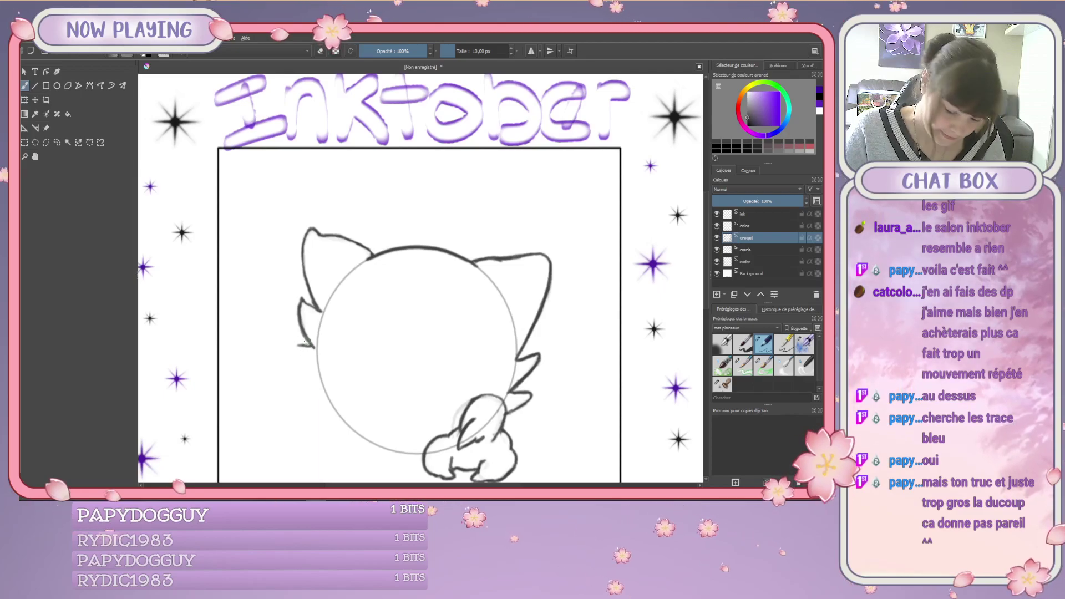
pyautogui.moveTo(299, 343); pyautogui.dragTo(324, 394)
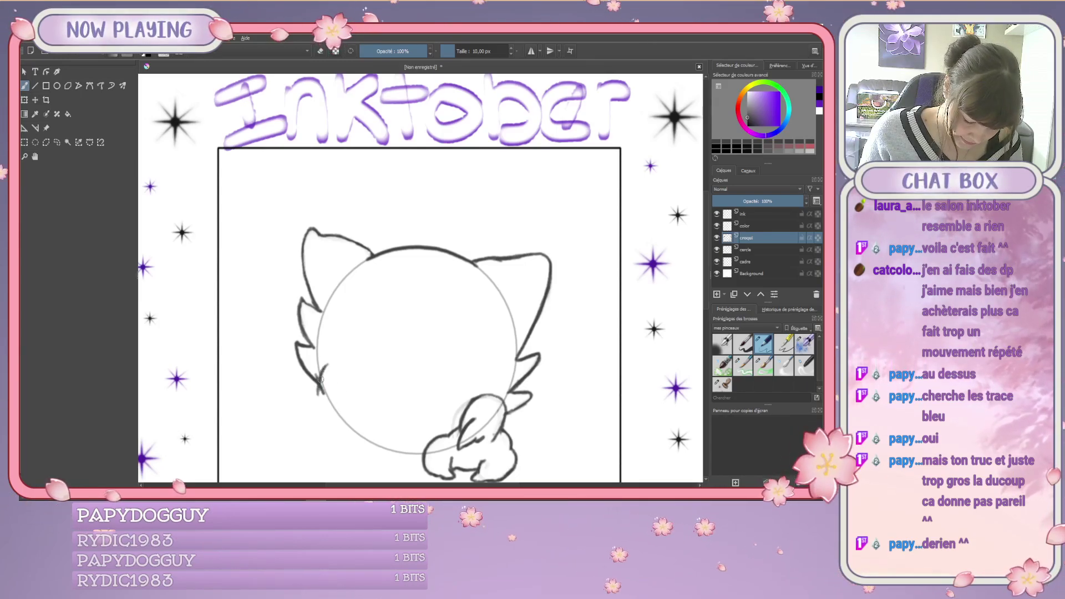
# Sketch the arched top and both rounded sides of a second small seated body over the head's lower-left edge.
pyautogui.moveTo(322, 378)
pyautogui.mouseDown()
pyautogui.moveTo(320, 404)
pyautogui.moveTo(345, 366)
pyautogui.mouseUp()
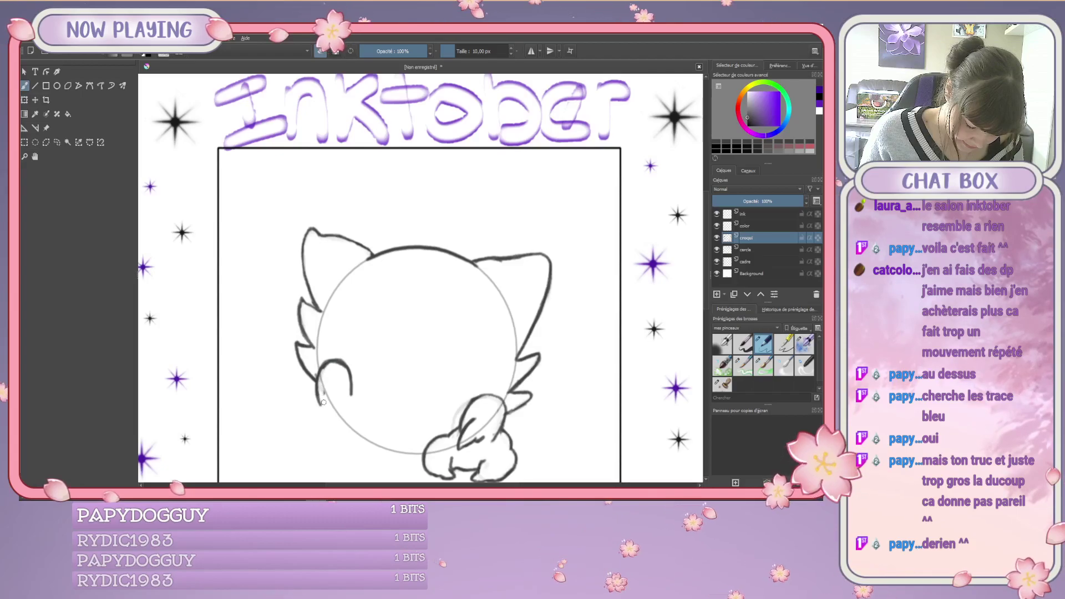
pyautogui.press('e')
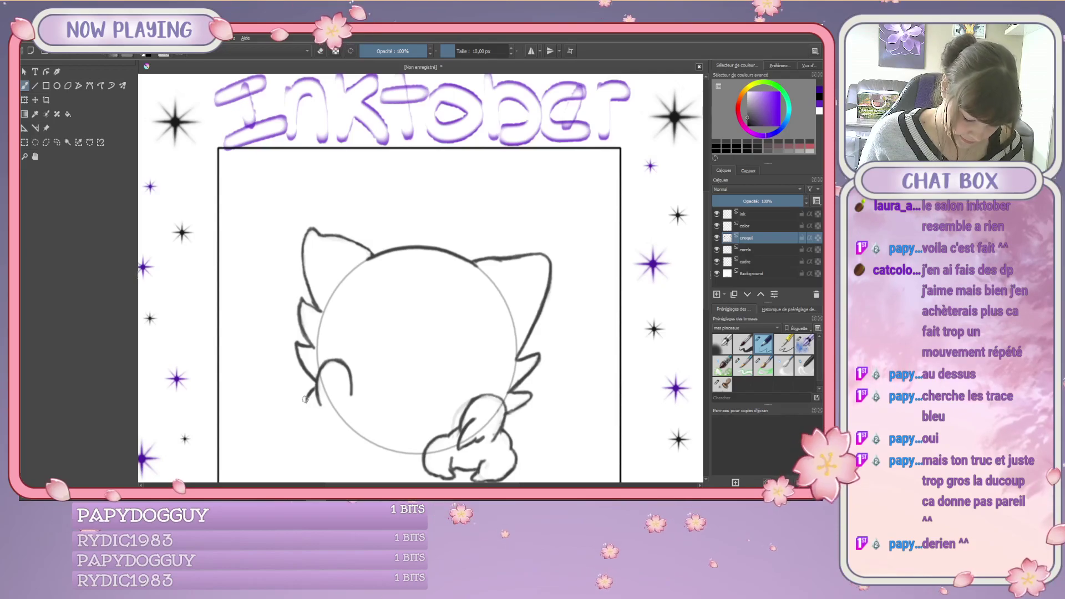
pyautogui.moveTo(293, 413); pyautogui.dragTo(305, 398)
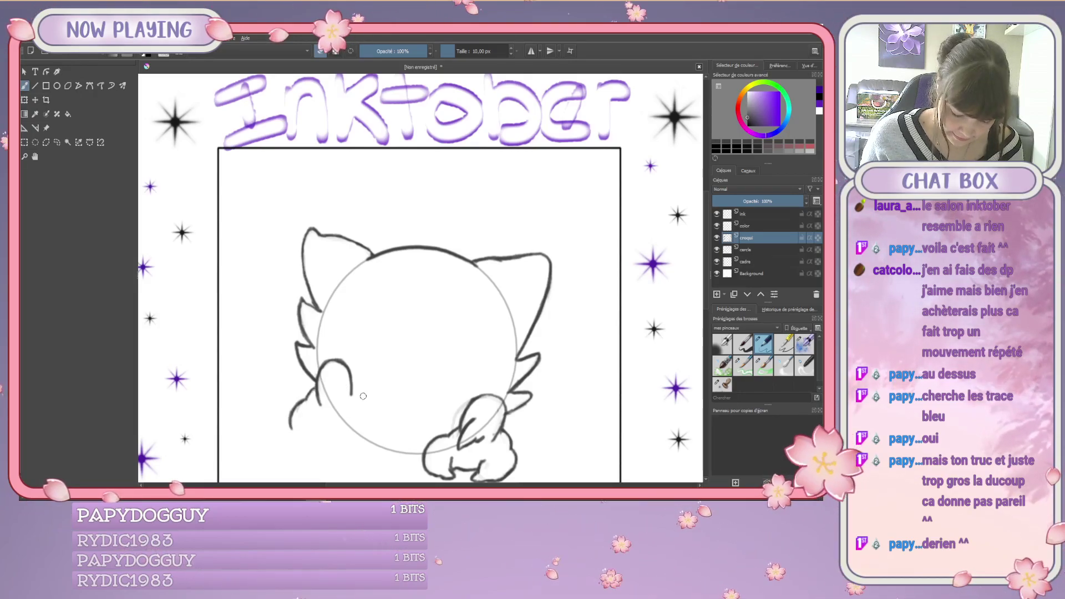
pyautogui.press('e')
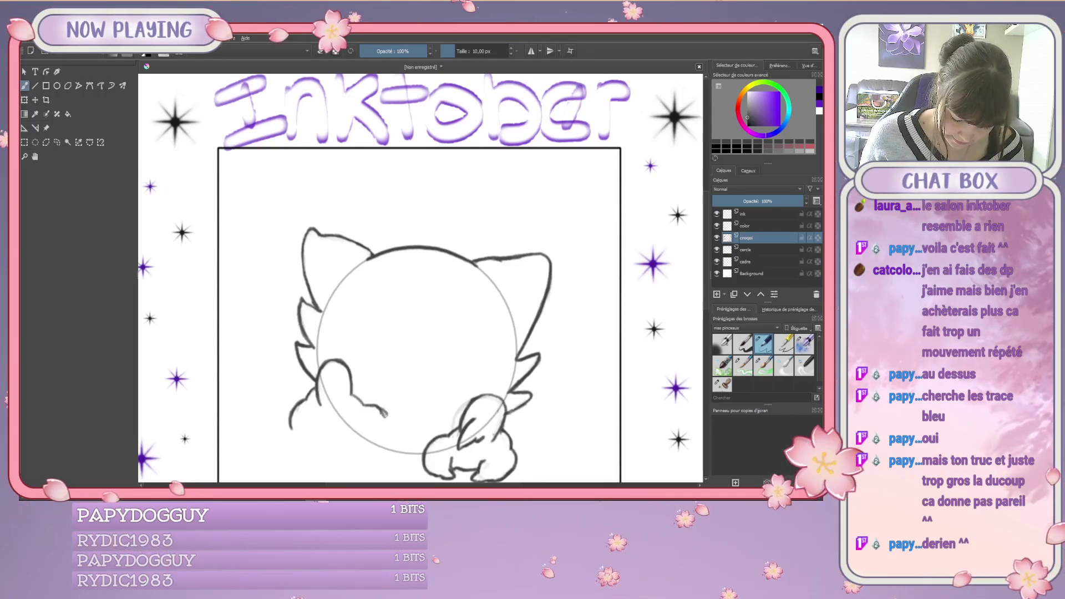
pyautogui.moveTo(428, 387); pyautogui.dragTo(419, 326)
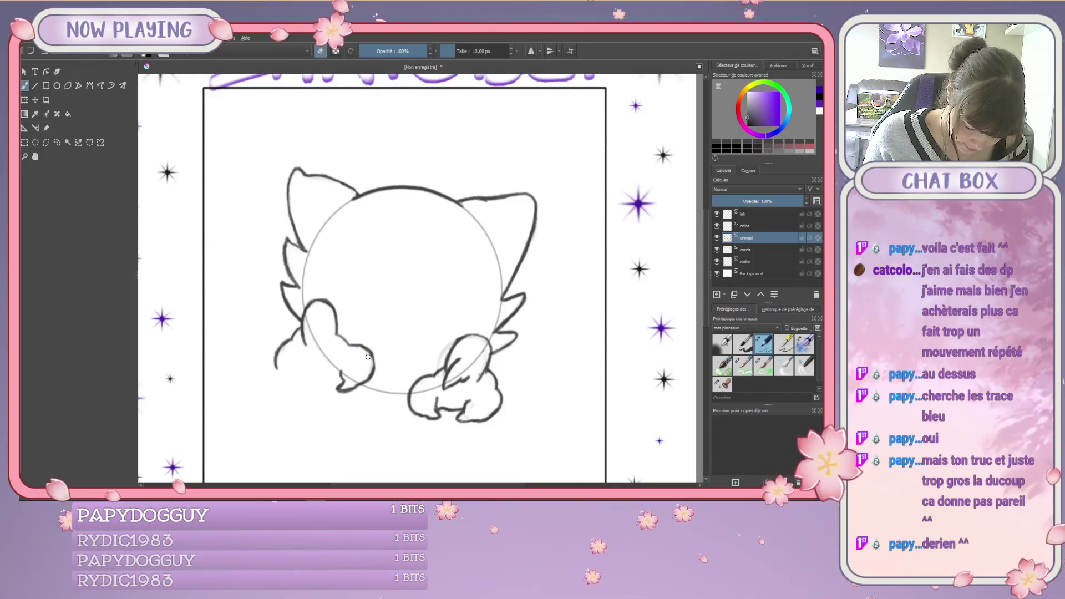
pyautogui.press('e')
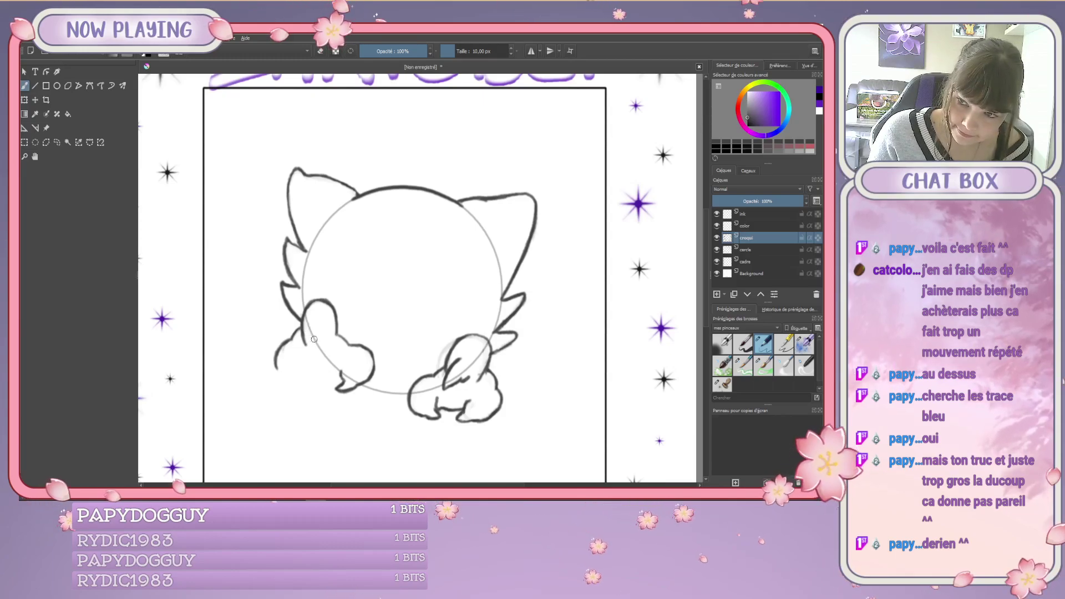
# Draw a narrow pointed shape hanging inside the left small body's arch and tidy its lines with the eraser.
pyautogui.moveTo(325, 352); pyautogui.dragTo(326, 334)
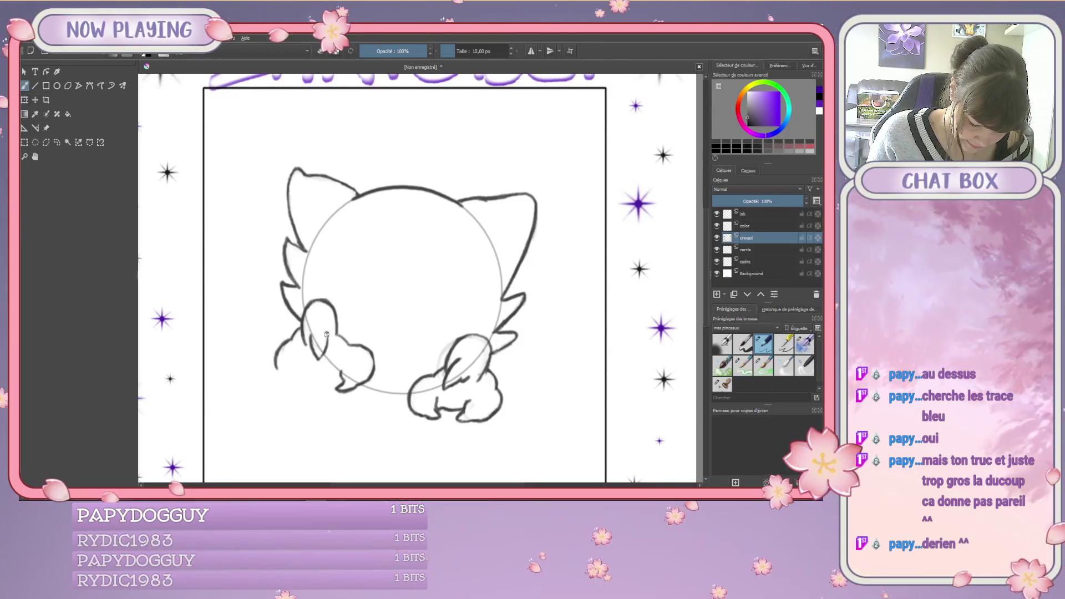
pyautogui.press('e')
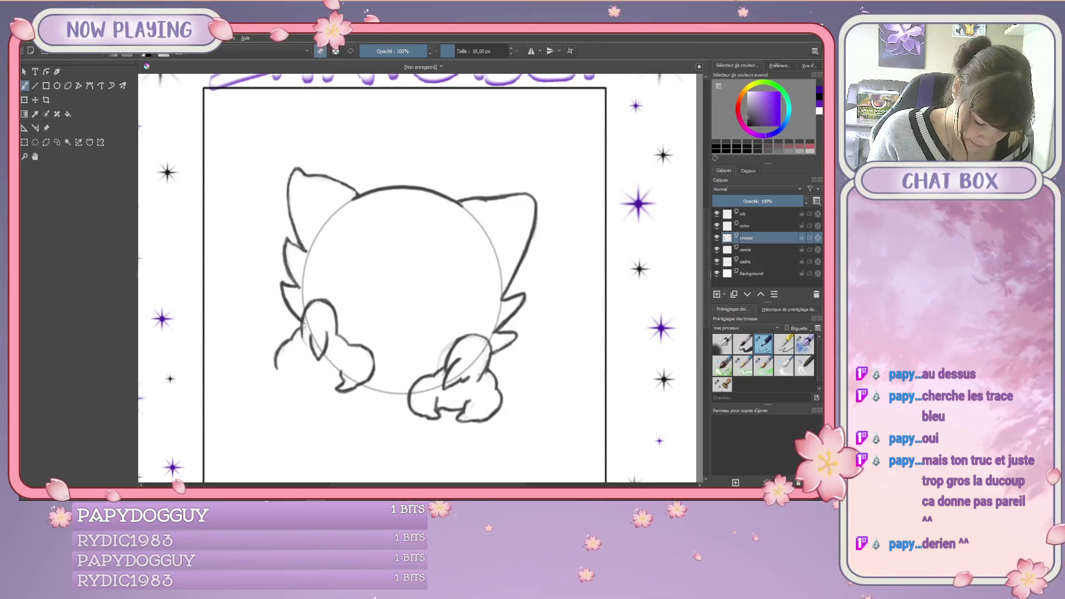
pyautogui.press('e')
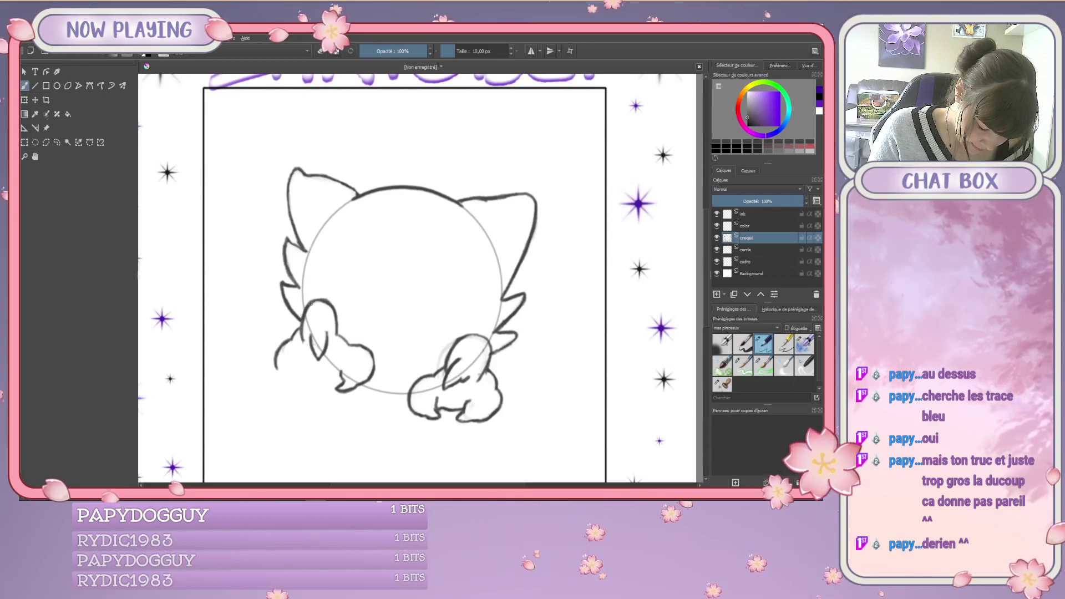
pyautogui.press('e')
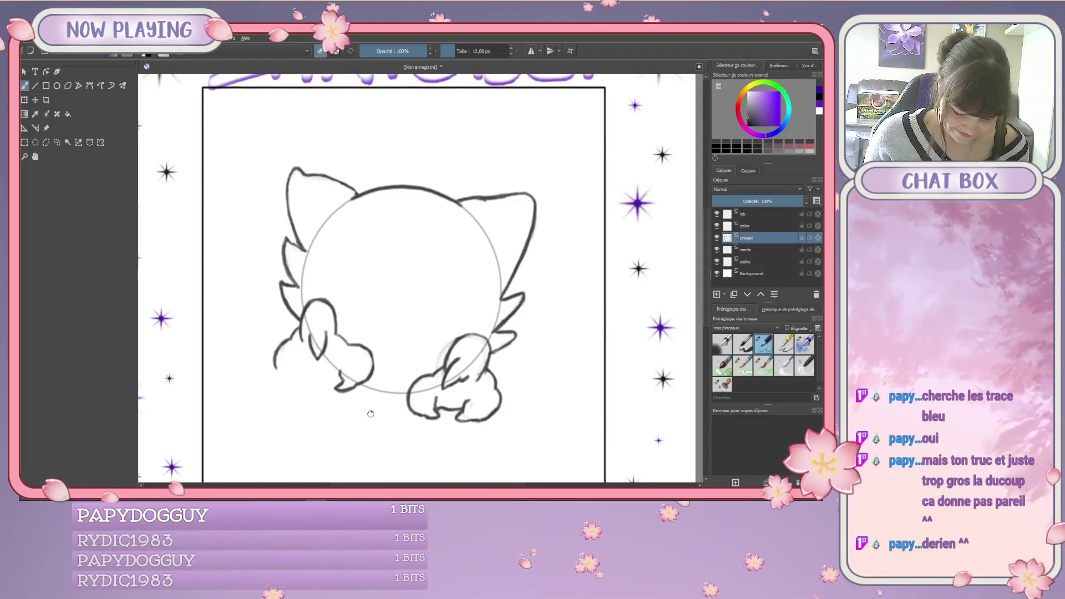
# Complete the left small body with its outer side, left foot and the wavy underside joining both feet.
pyautogui.moveTo(334, 389); pyautogui.dragTo(317, 367)
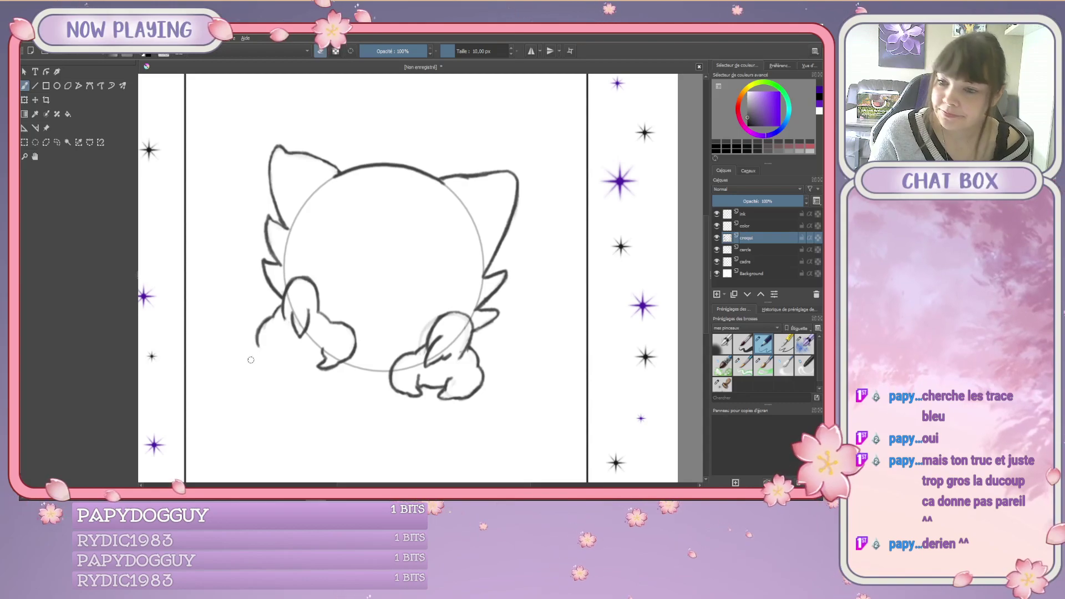
pyautogui.press('e')
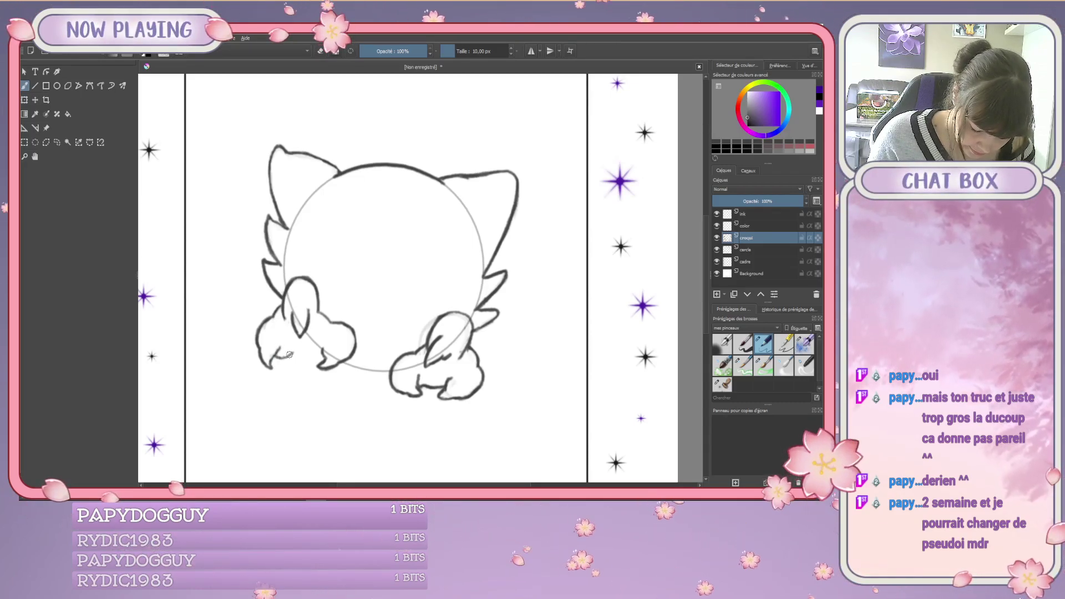
pyautogui.moveTo(273, 358); pyautogui.dragTo(303, 350)
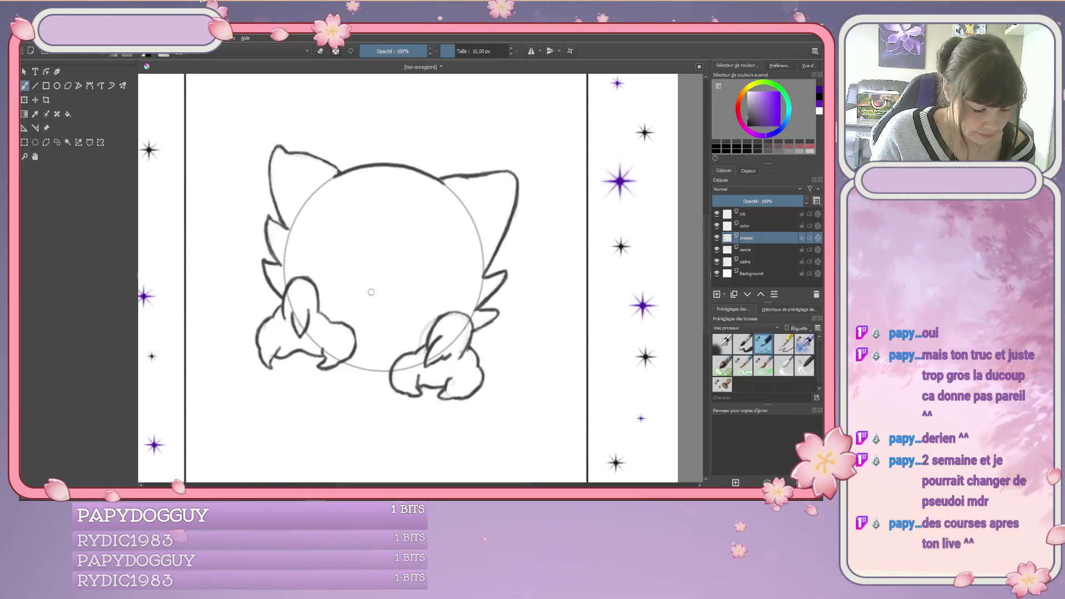
# Sketch the left eye as a rounded triangle with a slanted upper lid, erasing and redrawing the lid line.
pyautogui.moveTo(417, 282)
pyautogui.mouseDown()
pyautogui.moveTo(381, 323)
pyautogui.moveTo(392, 303)
pyautogui.mouseUp()
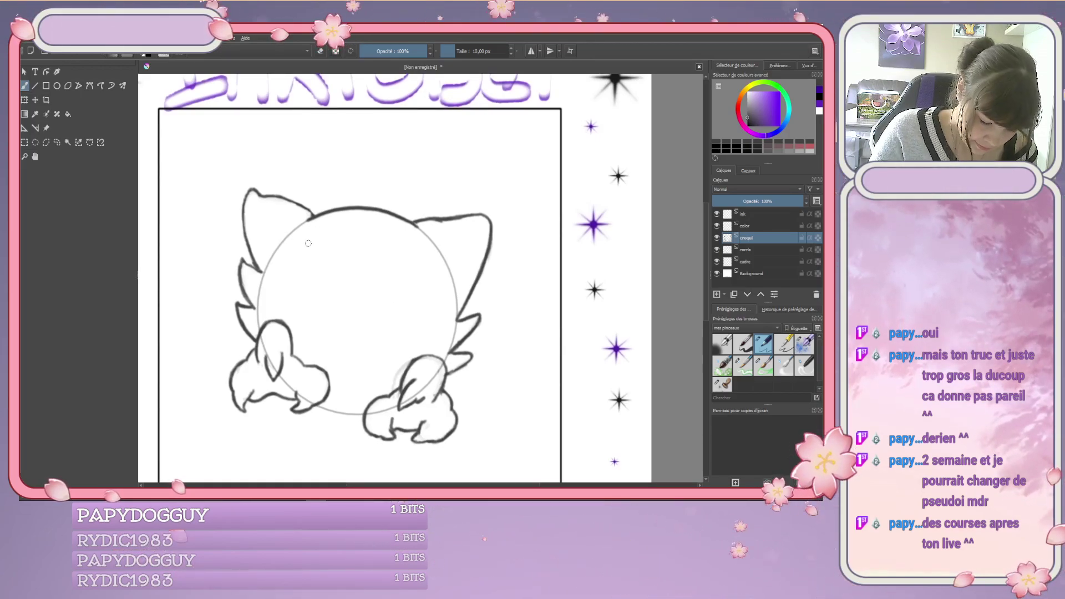
pyautogui.moveTo(317, 251); pyautogui.dragTo(336, 284)
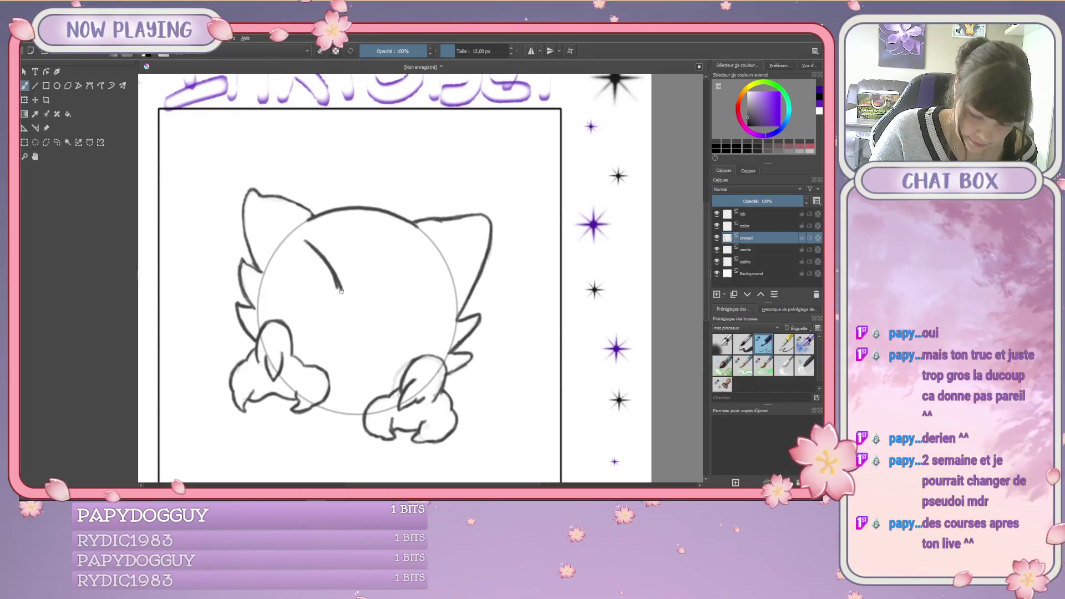
pyautogui.moveTo(305, 241); pyautogui.dragTo(353, 290)
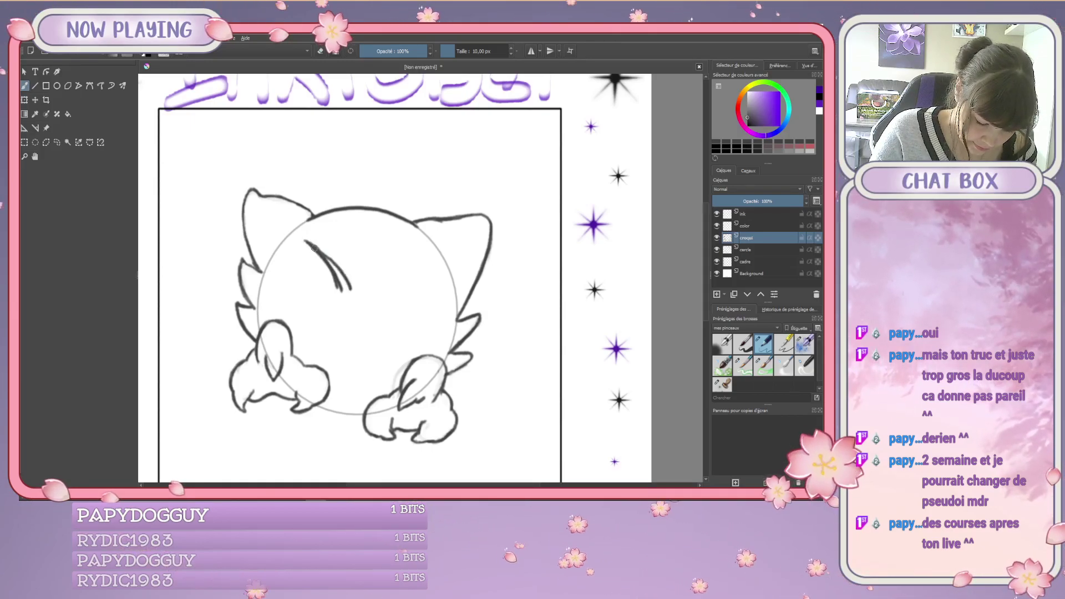
pyautogui.press('e')
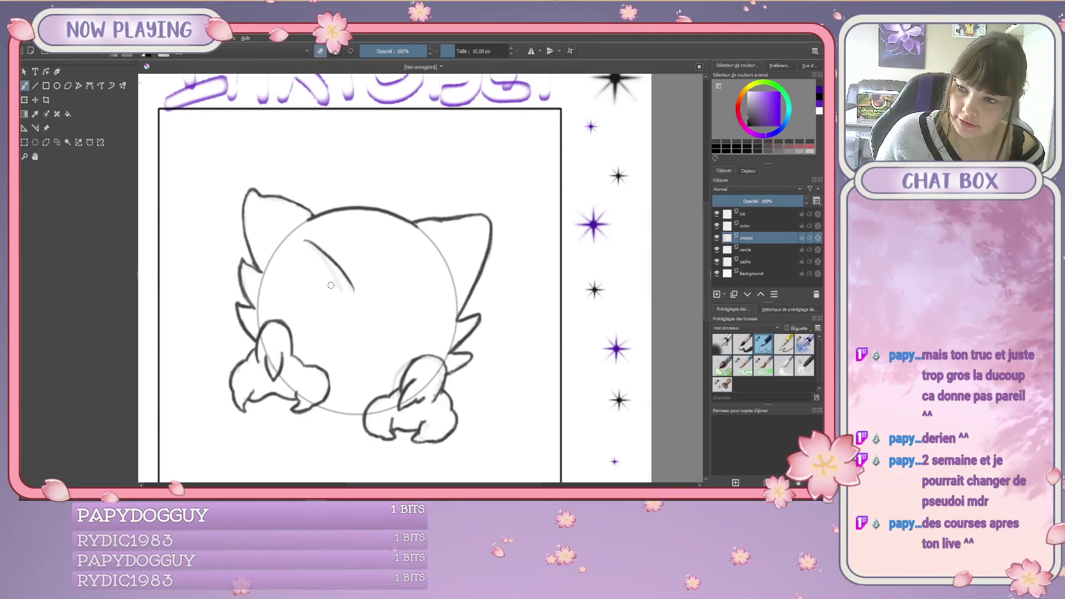
pyautogui.moveTo(306, 241); pyautogui.dragTo(336, 266)
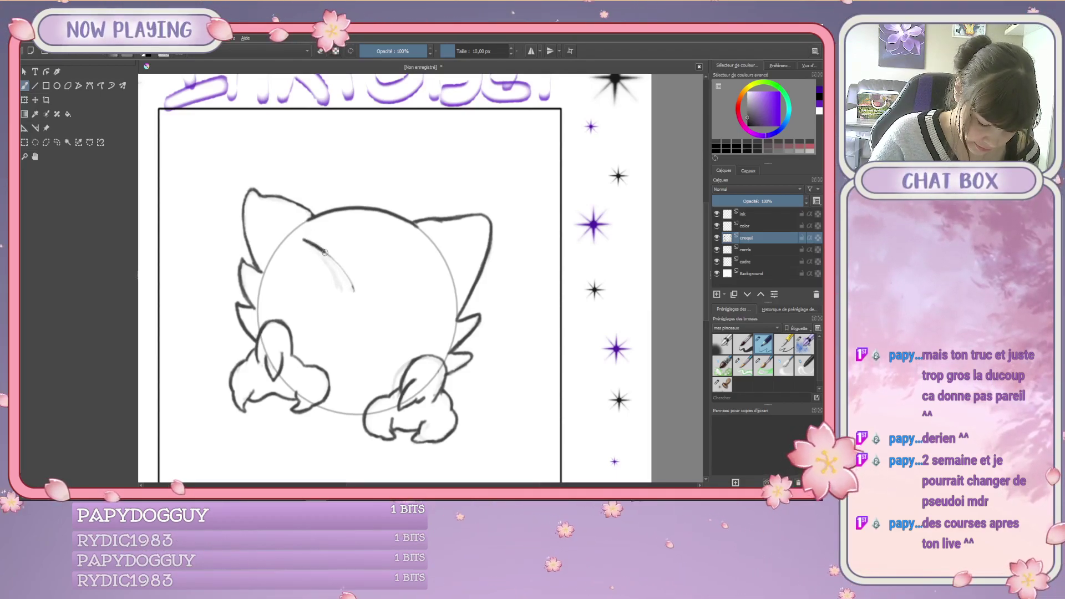
pyautogui.moveTo(325, 253)
pyautogui.mouseDown()
pyautogui.moveTo(353, 289)
pyautogui.moveTo(297, 302)
pyautogui.mouseUp()
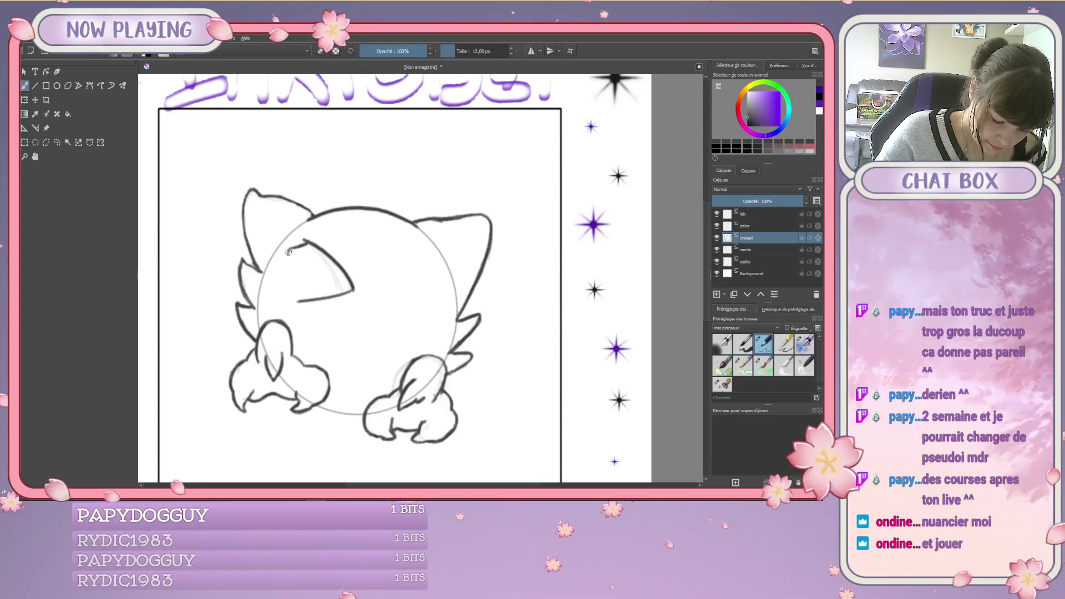
pyautogui.moveTo(288, 252); pyautogui.dragTo(288, 302)
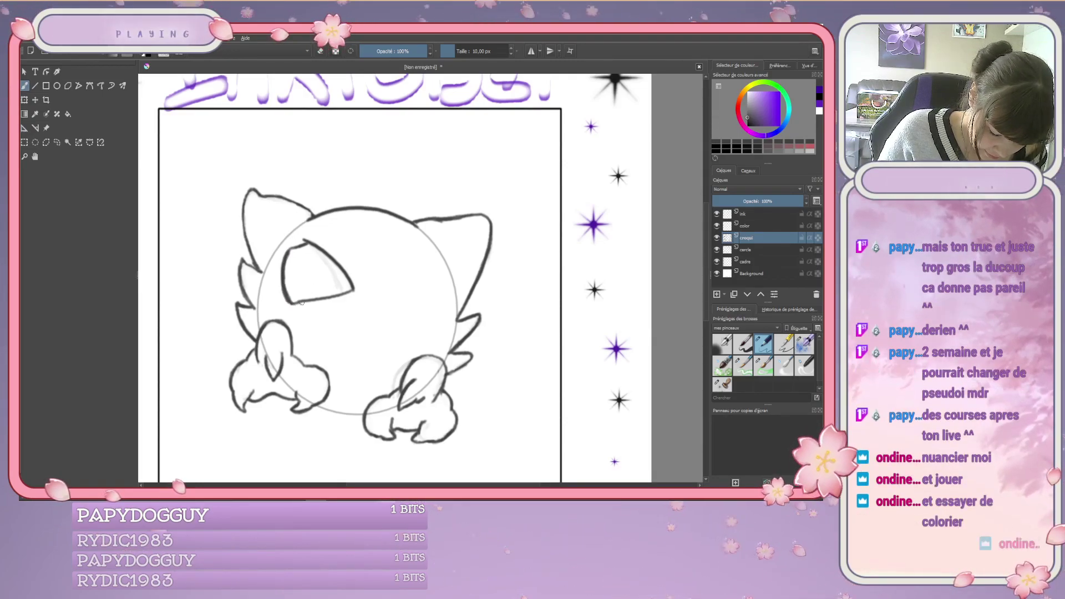
# Erase the stray sketch marks inside the left eye and refine its outer edge.
pyautogui.press('e')
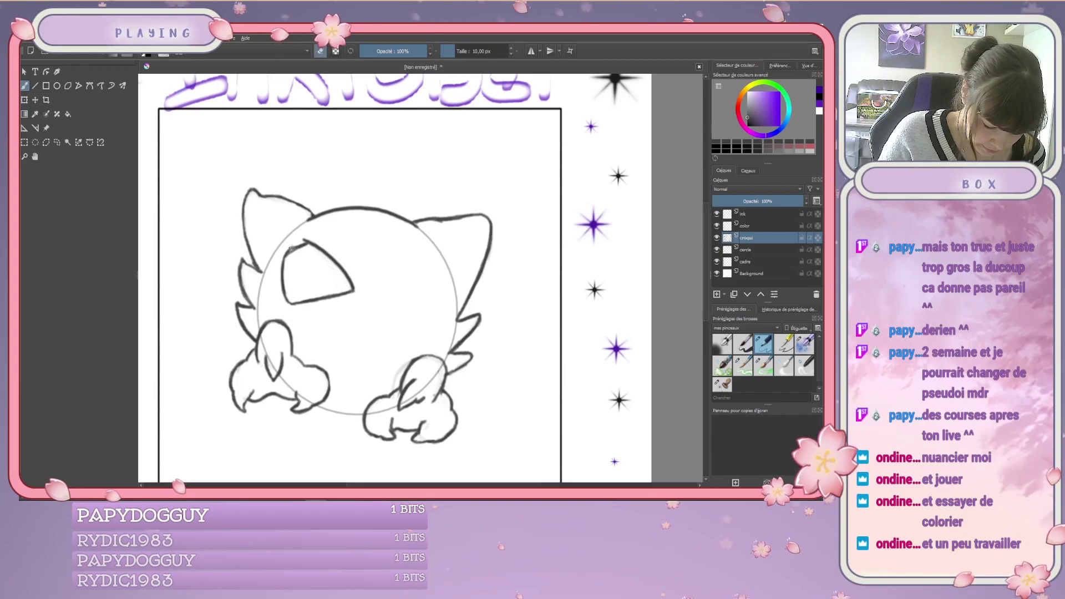
pyautogui.press('e')
pyautogui.press('e')
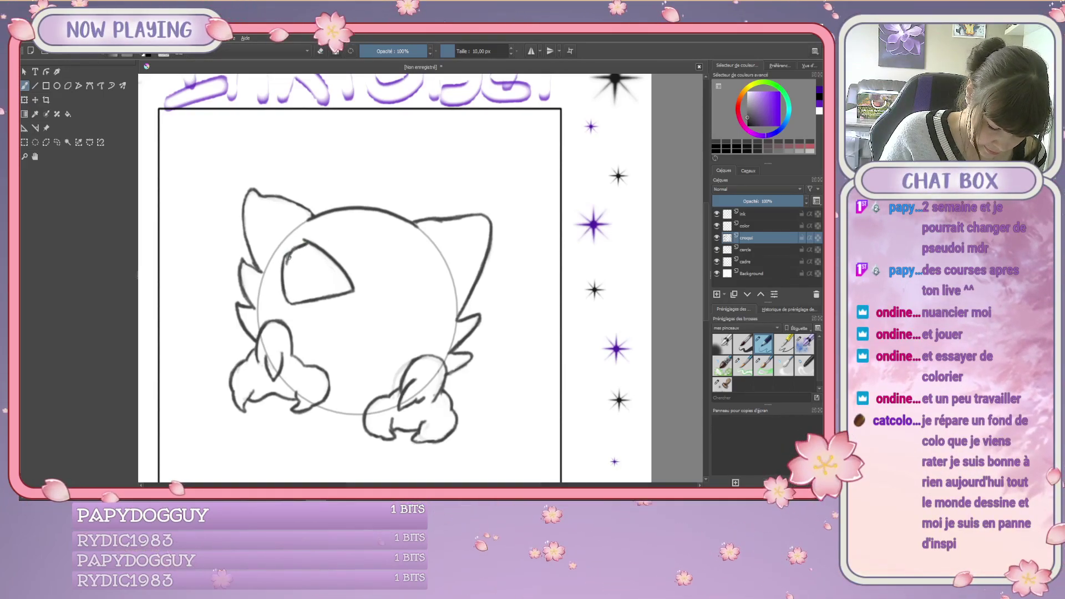
pyautogui.press('e')
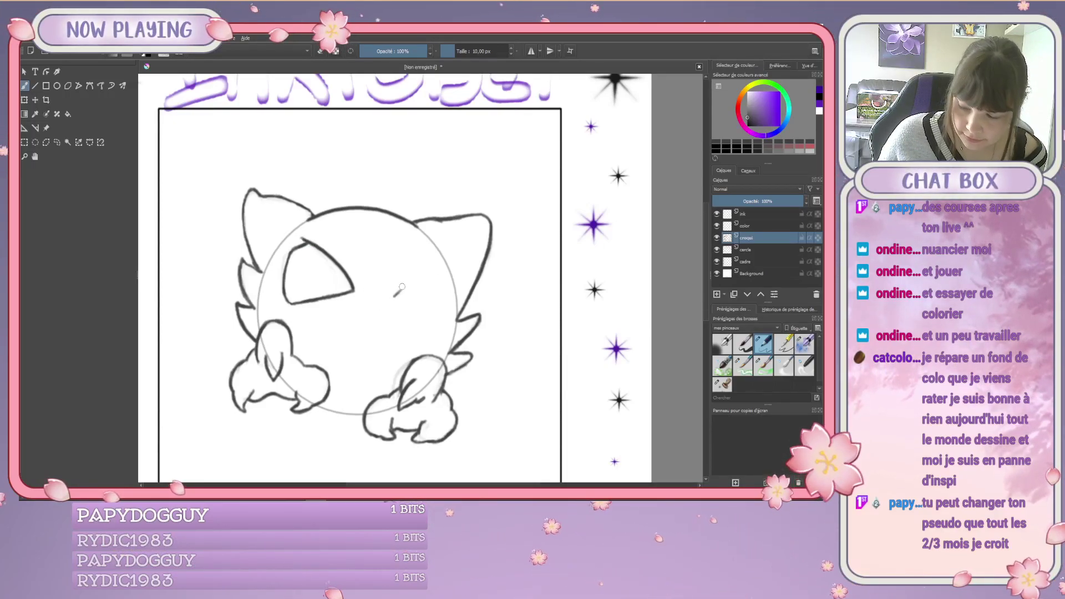
# Sketch the right eye with a slanted upper lid, a diagonal lower edge and a curved outer side, and clean up its lines.
pyautogui.moveTo(396, 294); pyautogui.dragTo(444, 268)
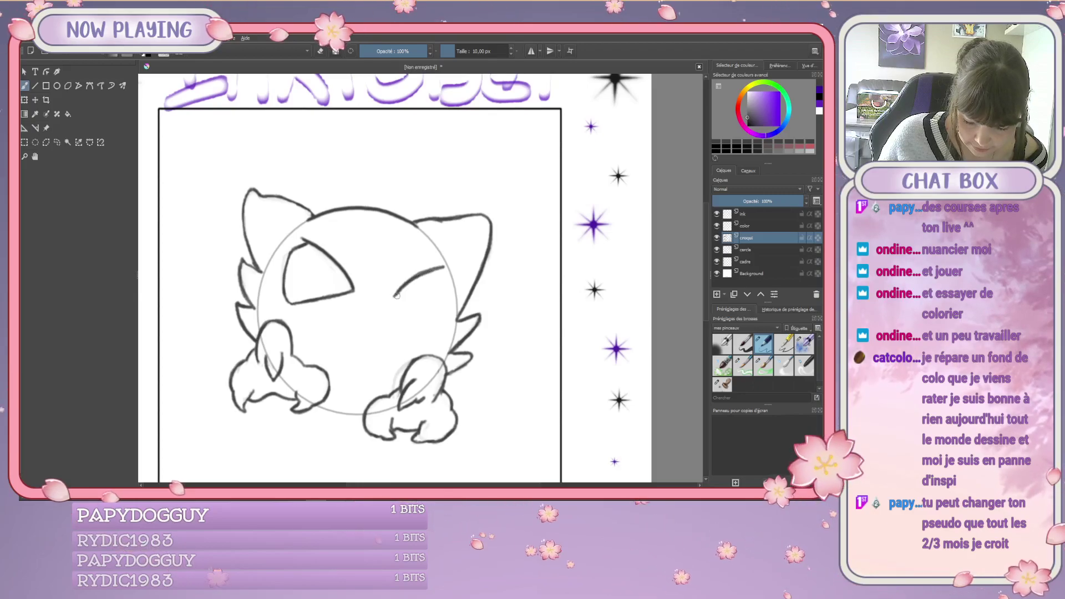
pyautogui.moveTo(395, 297); pyautogui.dragTo(426, 333)
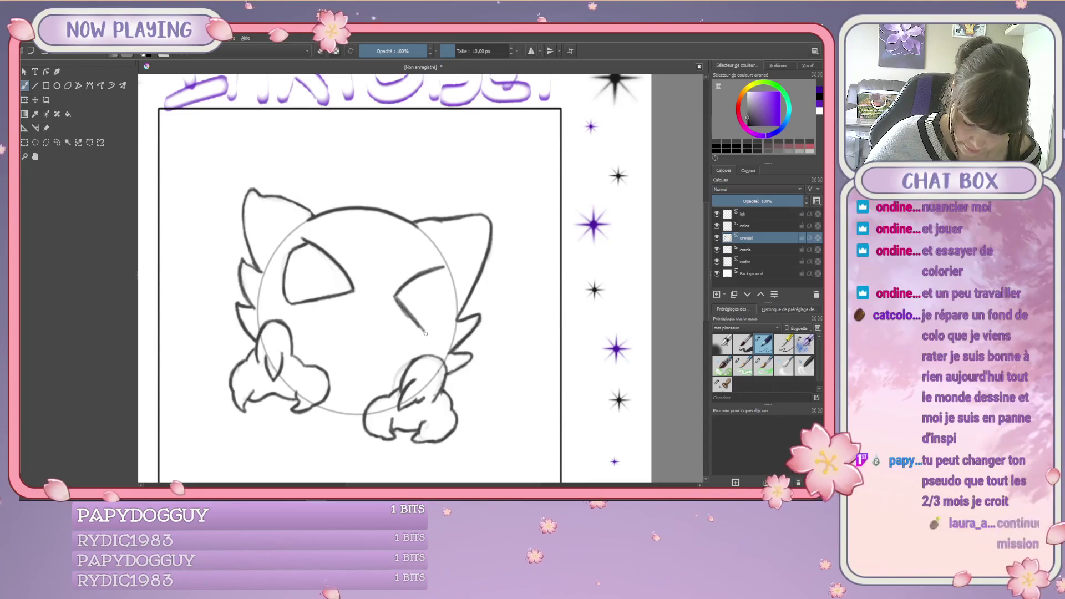
pyautogui.moveTo(442, 269)
pyautogui.mouseDown()
pyautogui.moveTo(447, 310)
pyautogui.moveTo(427, 332)
pyautogui.mouseUp()
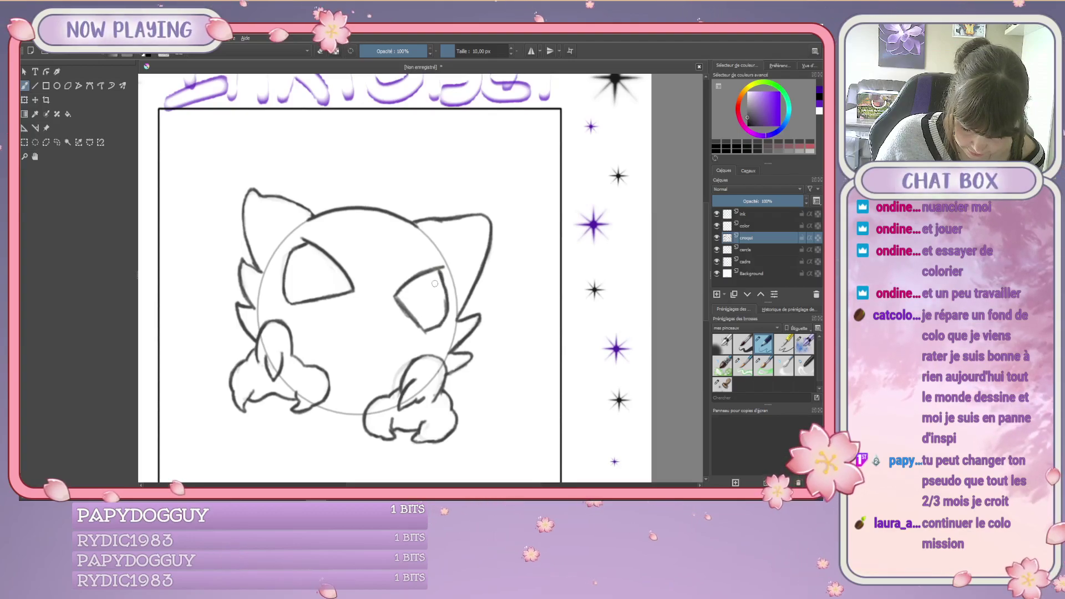
pyautogui.press('e')
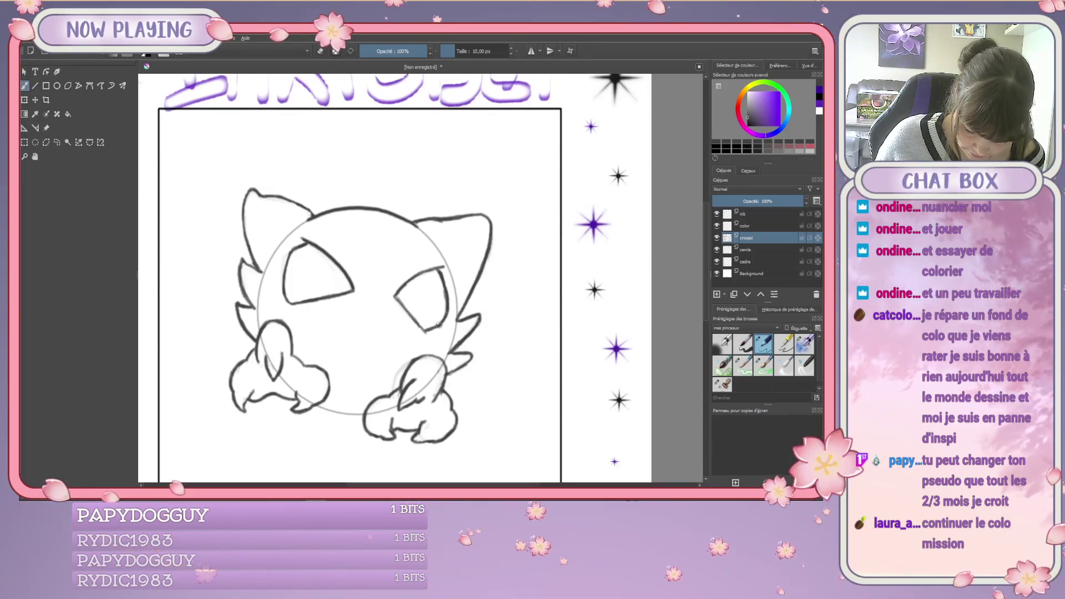
# Refine the right eye's lower corner, where its diagonal lower edge meets the curved outer side.
pyautogui.moveTo(438, 325); pyautogui.dragTo(428, 333)
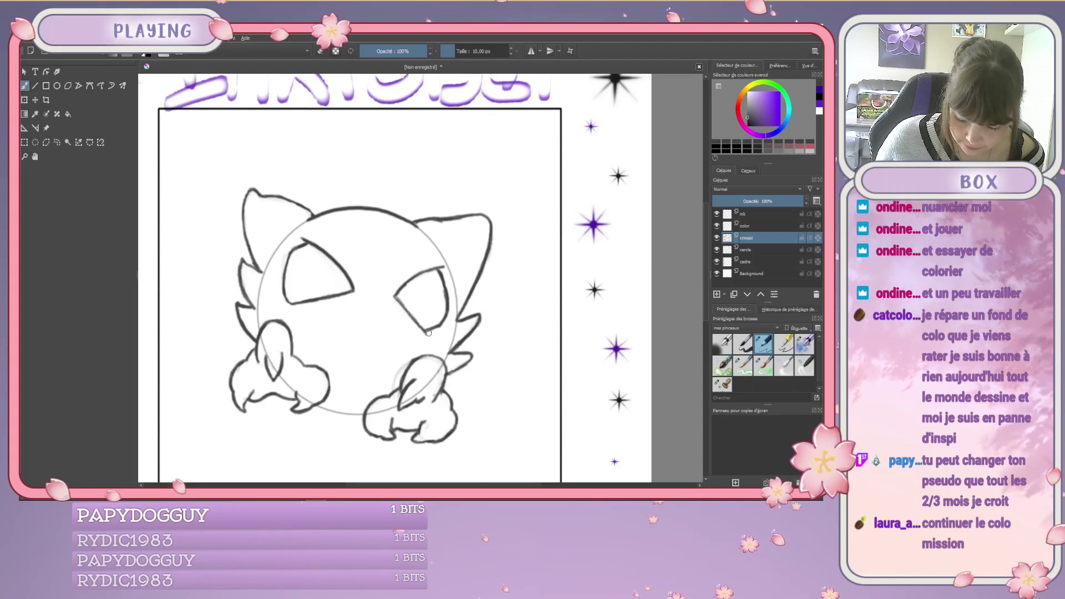
pyautogui.press('e')
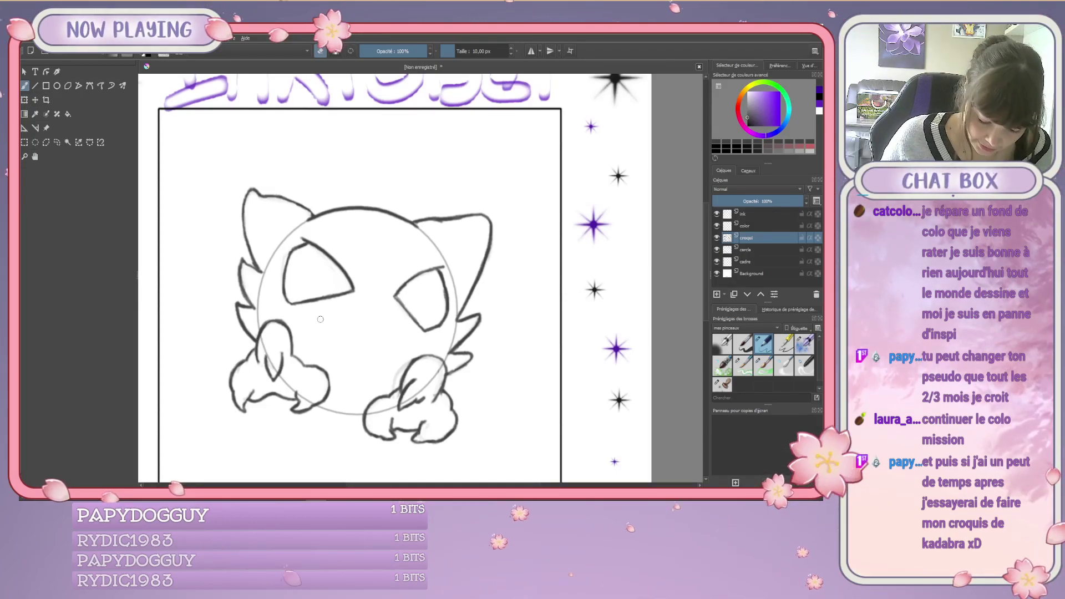
pyautogui.press('e')
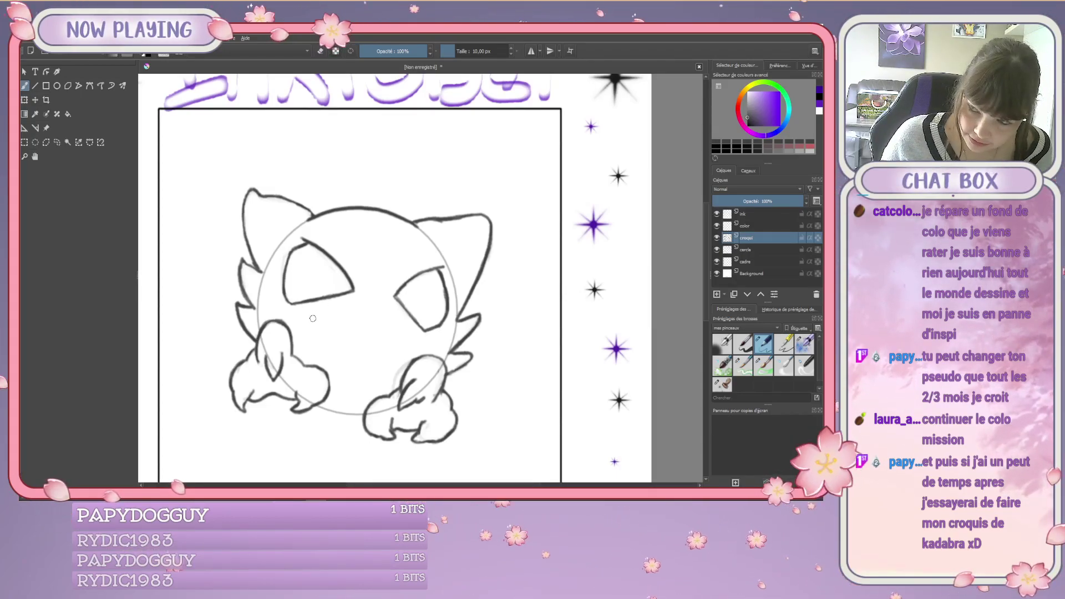
# Sketch a wide open mouth below the eyes with a wavy, slanted upper lip and a rounded lower jaw.
pyautogui.moveTo(313, 318)
pyautogui.mouseDown()
pyautogui.moveTo(371, 313)
pyautogui.moveTo(416, 344)
pyautogui.mouseUp()
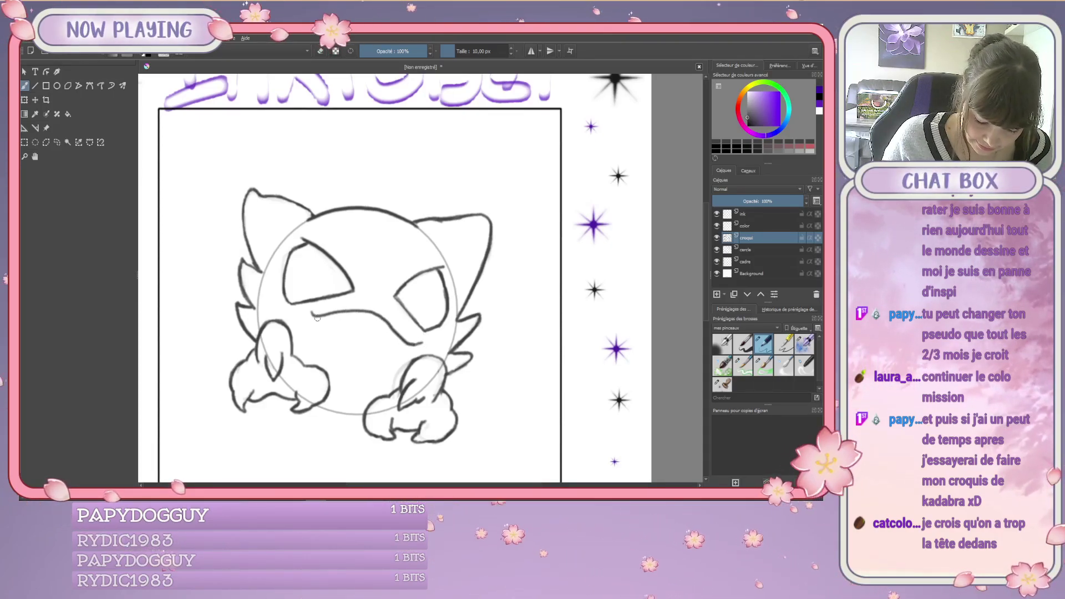
pyautogui.moveTo(315, 321); pyautogui.dragTo(334, 355)
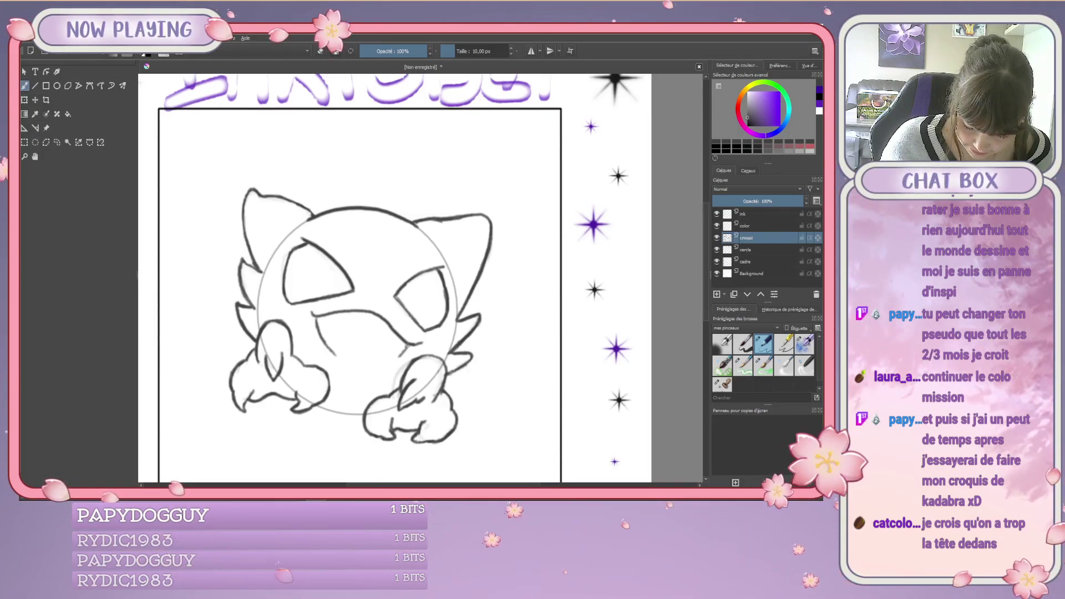
pyautogui.moveTo(403, 348); pyautogui.dragTo(390, 363)
pyautogui.moveTo(319, 328)
pyautogui.mouseDown()
pyautogui.moveTo(355, 369)
pyautogui.moveTo(408, 348)
pyautogui.mouseUp()
# Add small jagged teeth at both ends of the upper lip, erasing the lip line where the teeth replace it.
pyautogui.press('e')
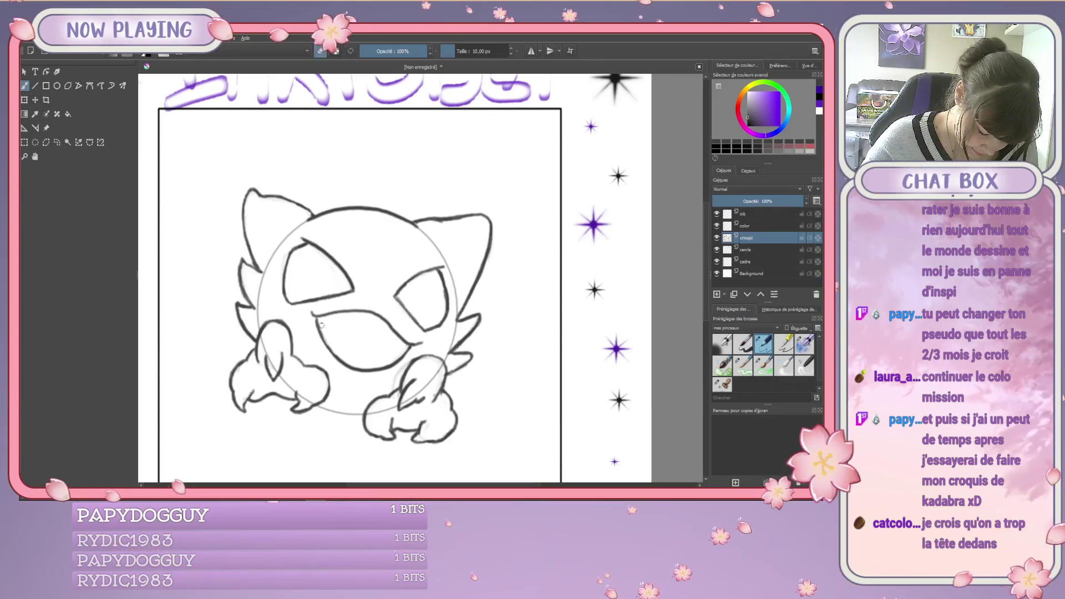
pyautogui.press('e')
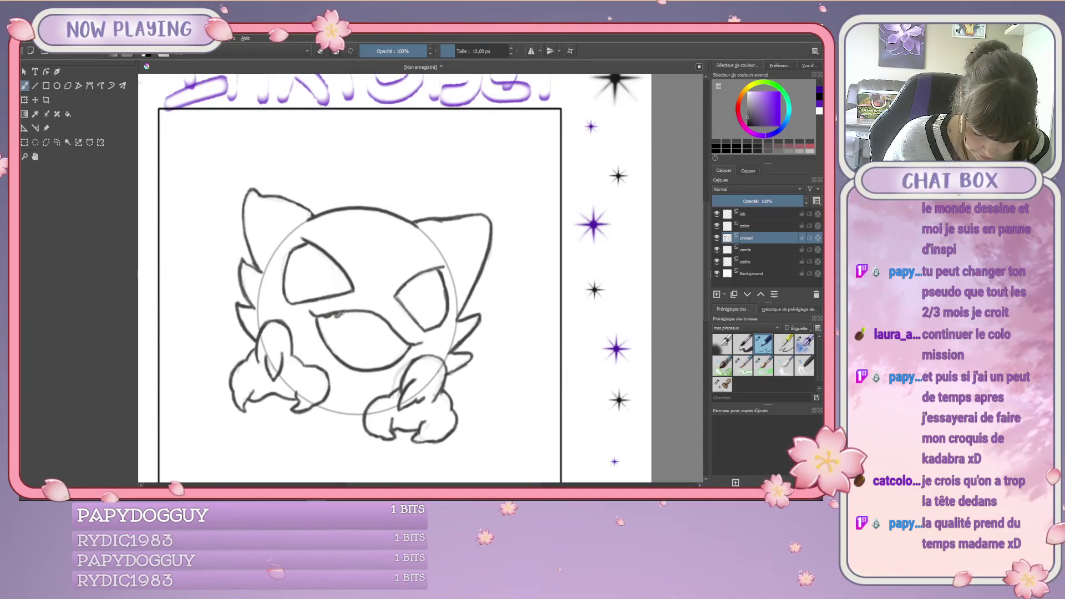
pyautogui.press('e')
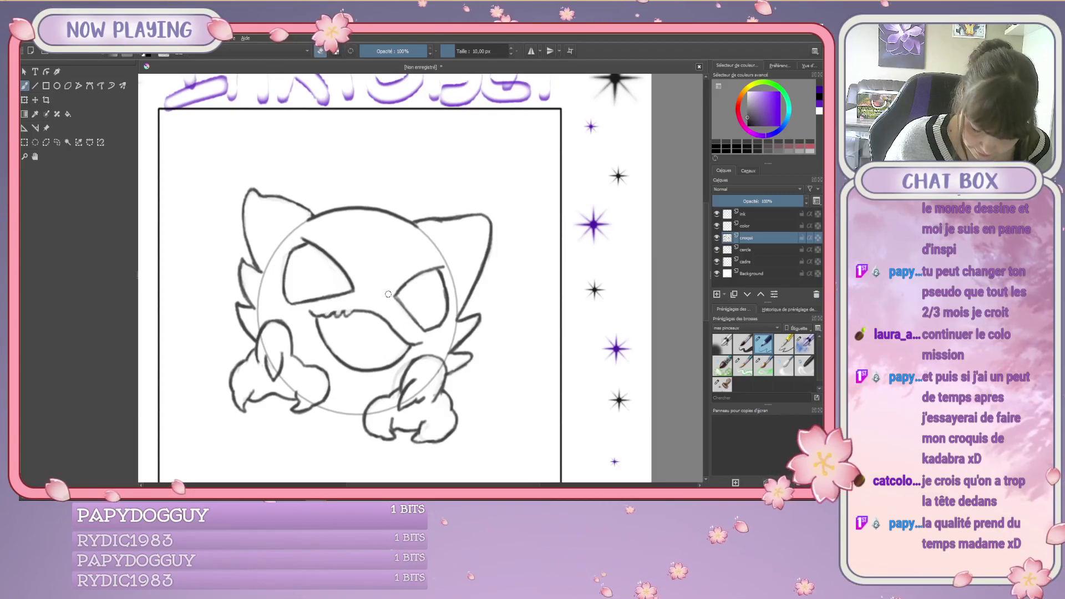
pyautogui.press('e')
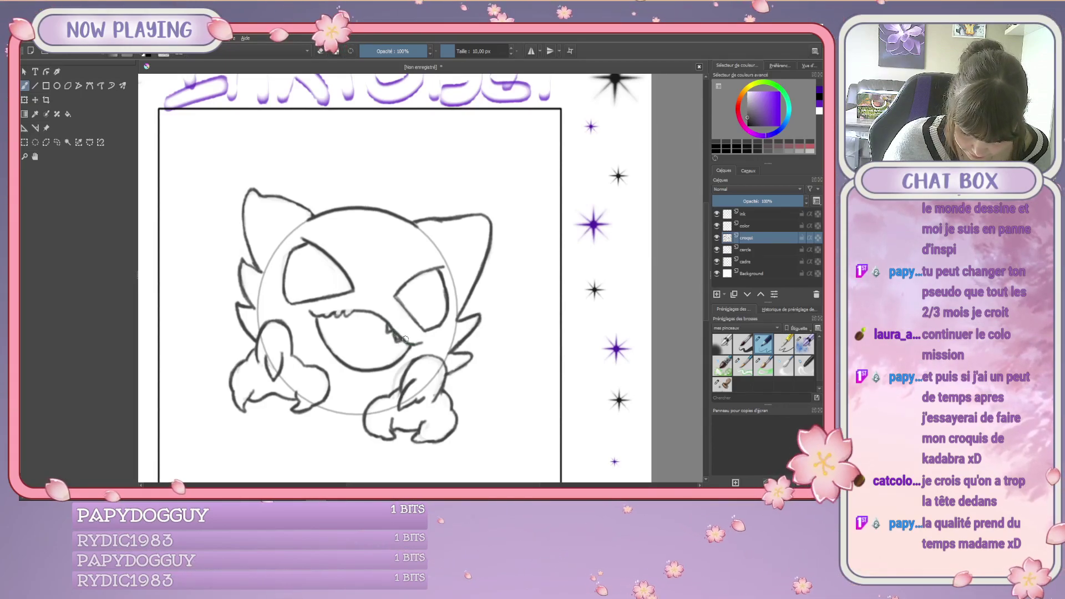
pyautogui.press('e')
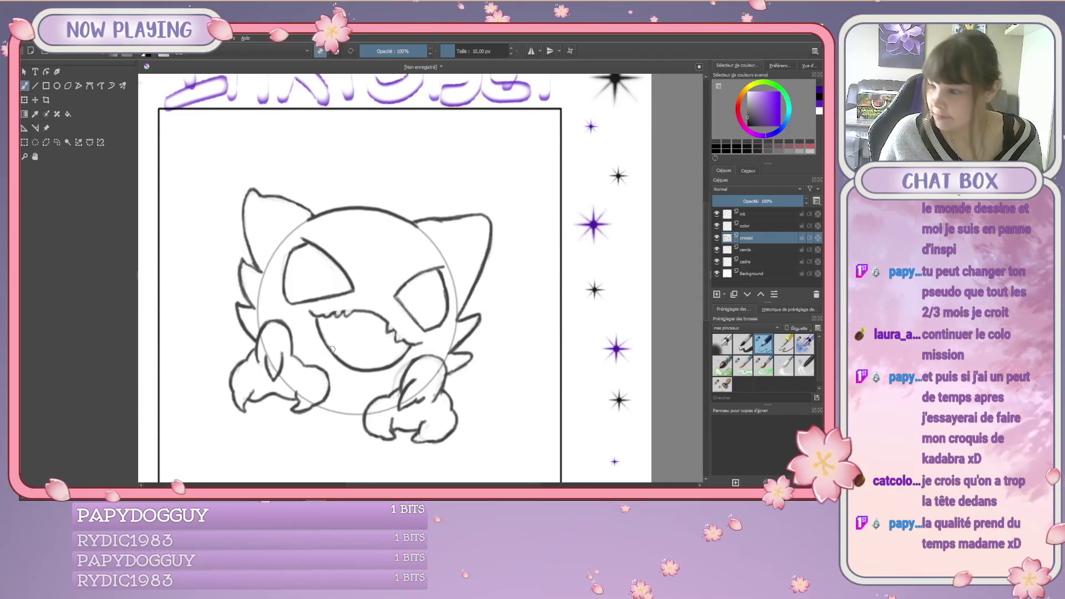
pyautogui.press('e')
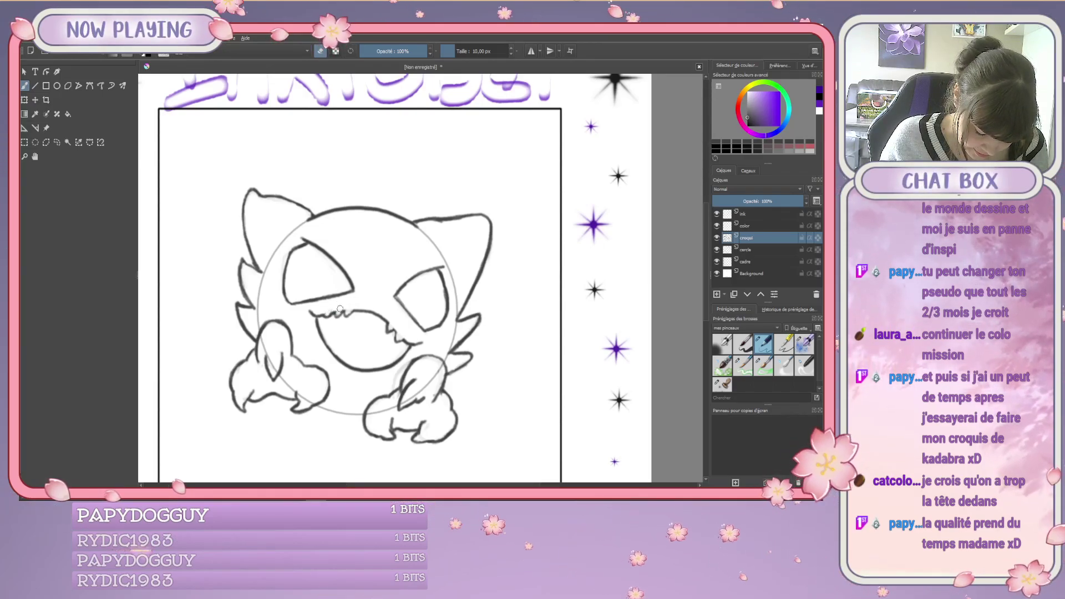
pyautogui.press('e')
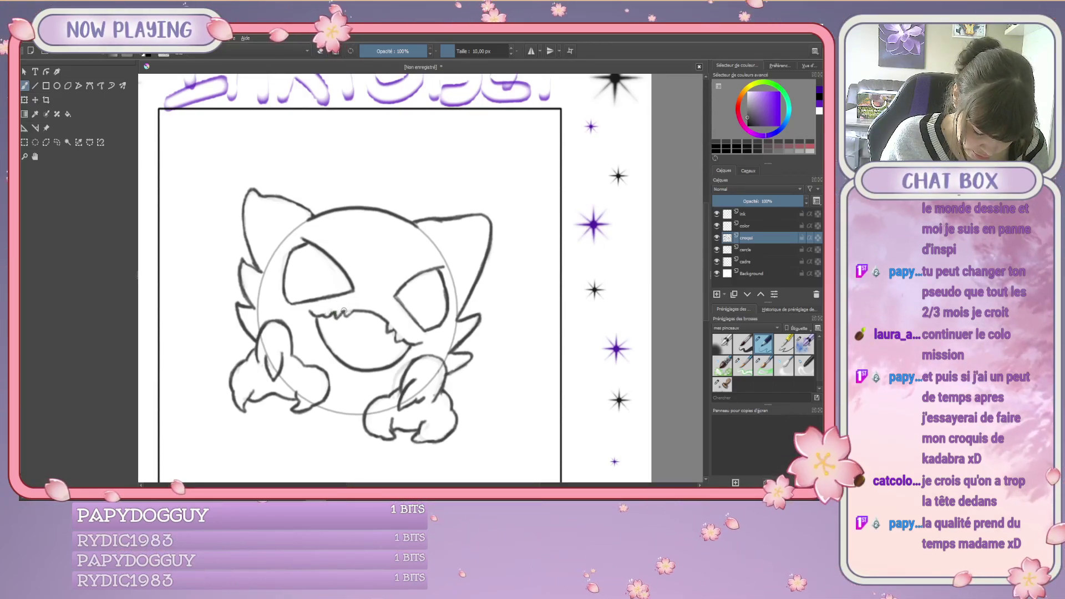
pyautogui.moveTo(344, 315); pyautogui.dragTo(361, 305)
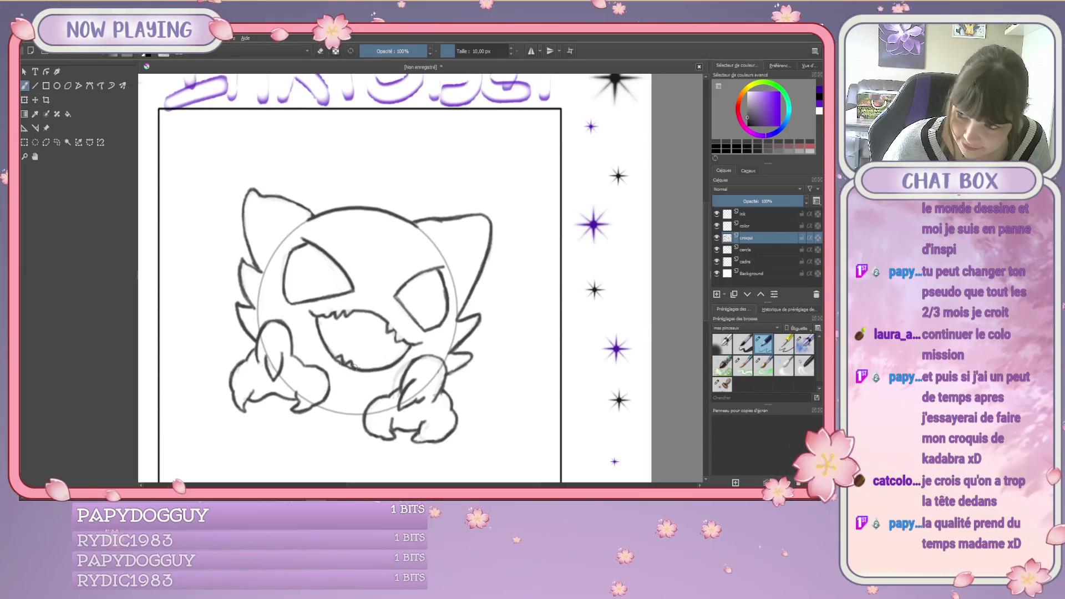
# Draw jagged teeth along the lower jaw, erase the jaw line beneath them, and add a curved line inside the mouth.
pyautogui.moveTo(361, 362); pyautogui.dragTo(371, 367)
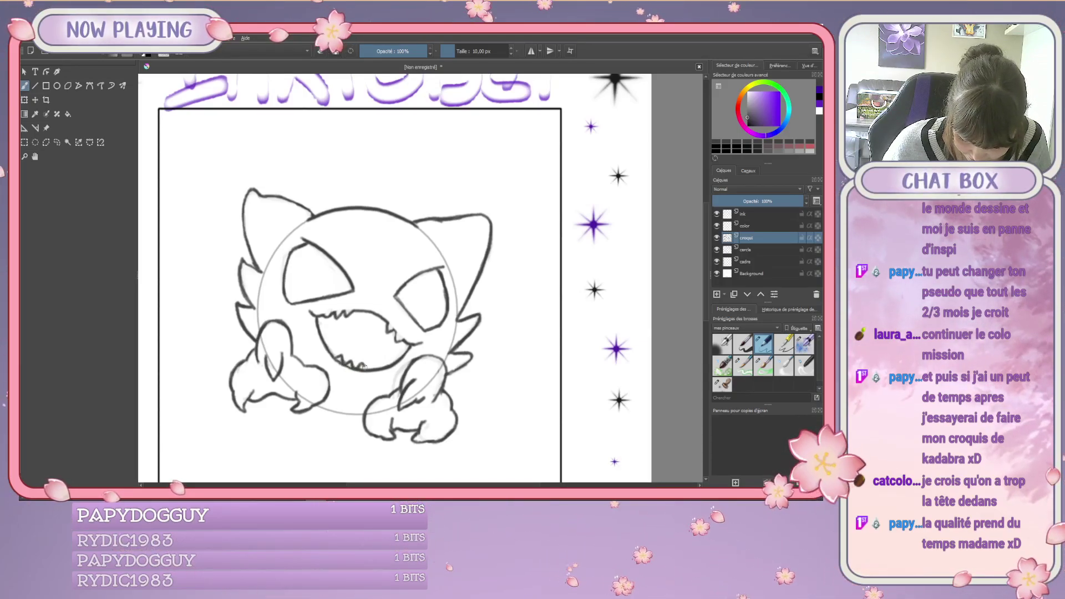
pyautogui.press('e')
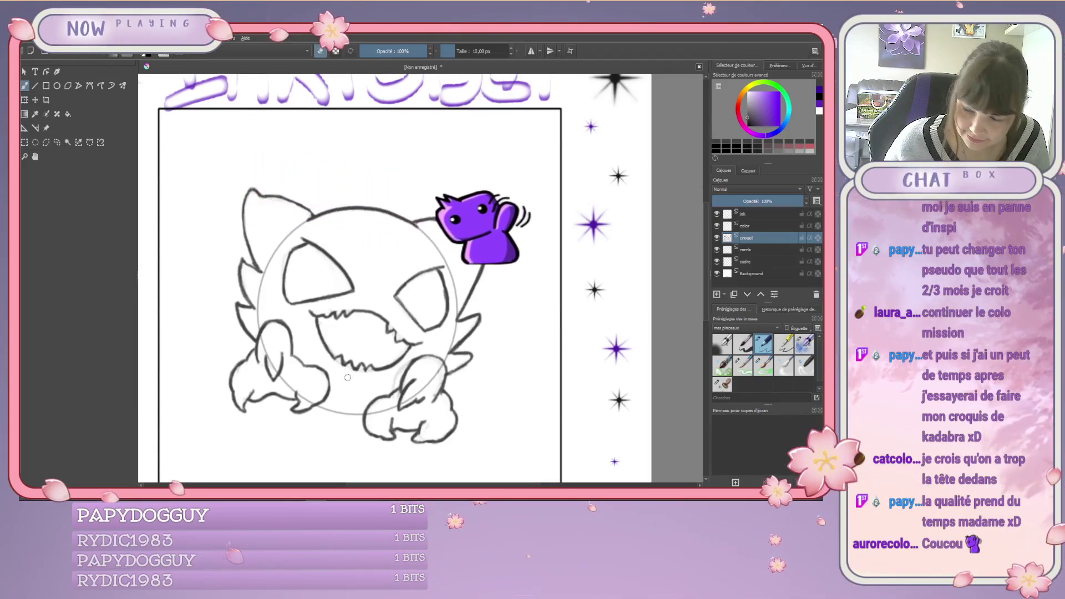
pyautogui.press('e')
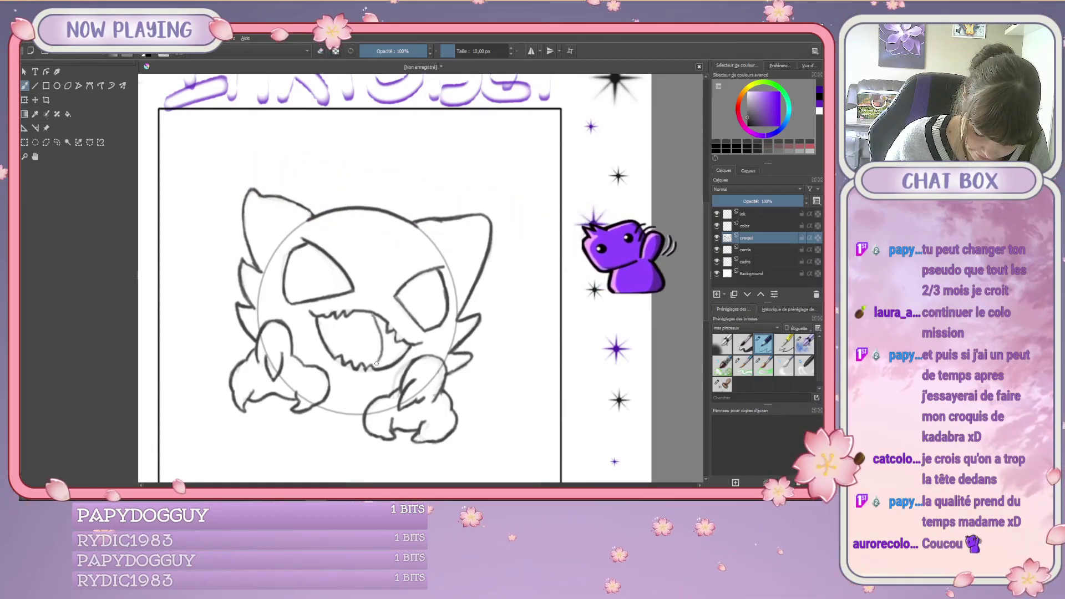
pyautogui.moveTo(380, 329); pyautogui.dragTo(375, 365)
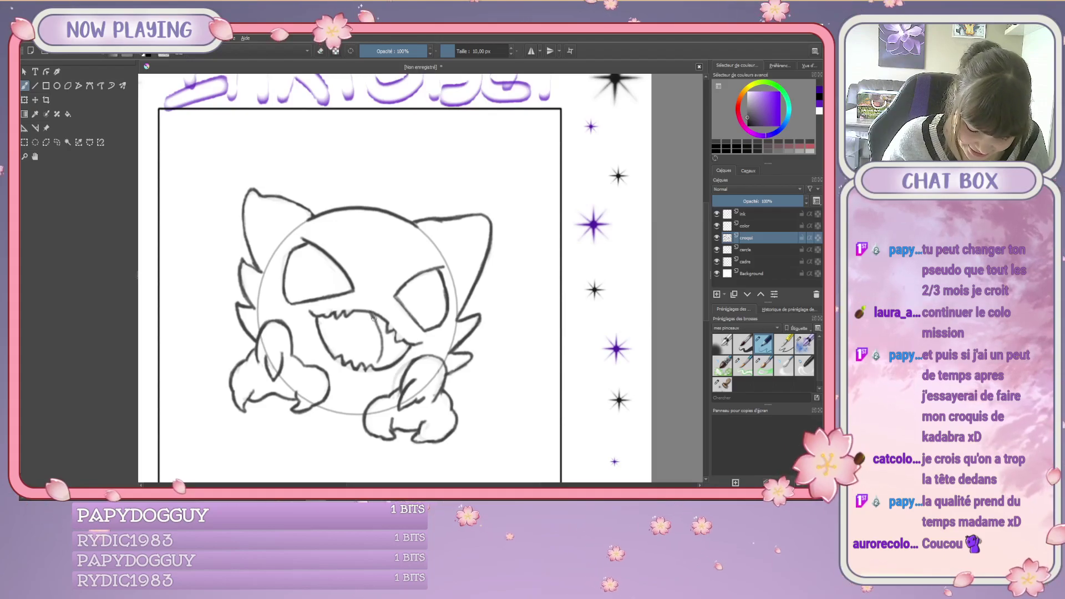
pyautogui.press('e')
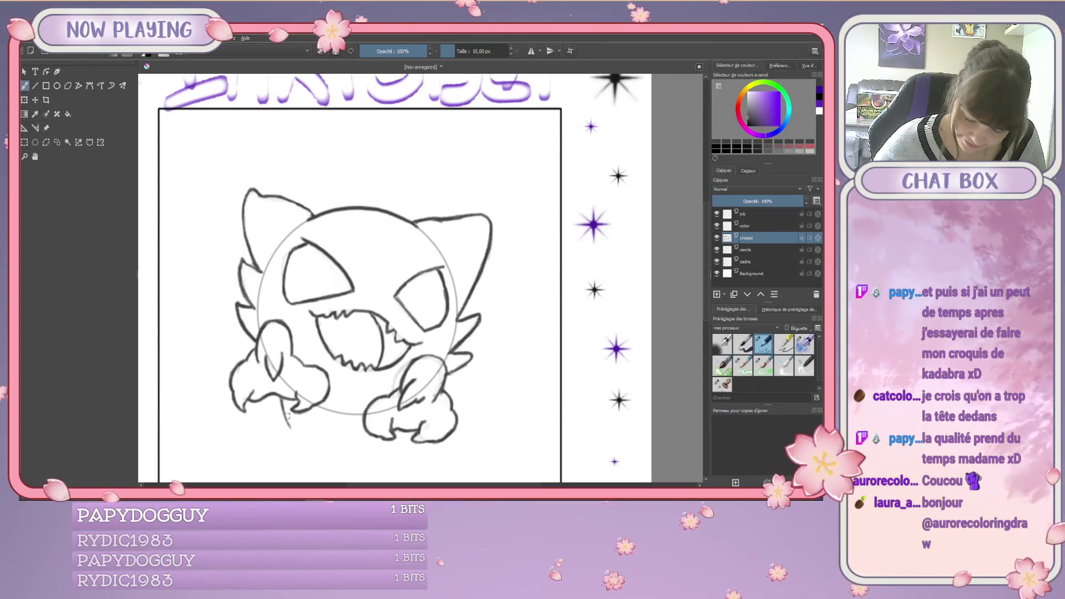
# Sketch a curved, tapering lower body beneath the head, ending in a jagged pointed tip, and clean up its lines.
pyautogui.moveTo(289, 427)
pyautogui.mouseDown()
pyautogui.moveTo(283, 412)
pyautogui.moveTo(322, 457)
pyautogui.mouseUp()
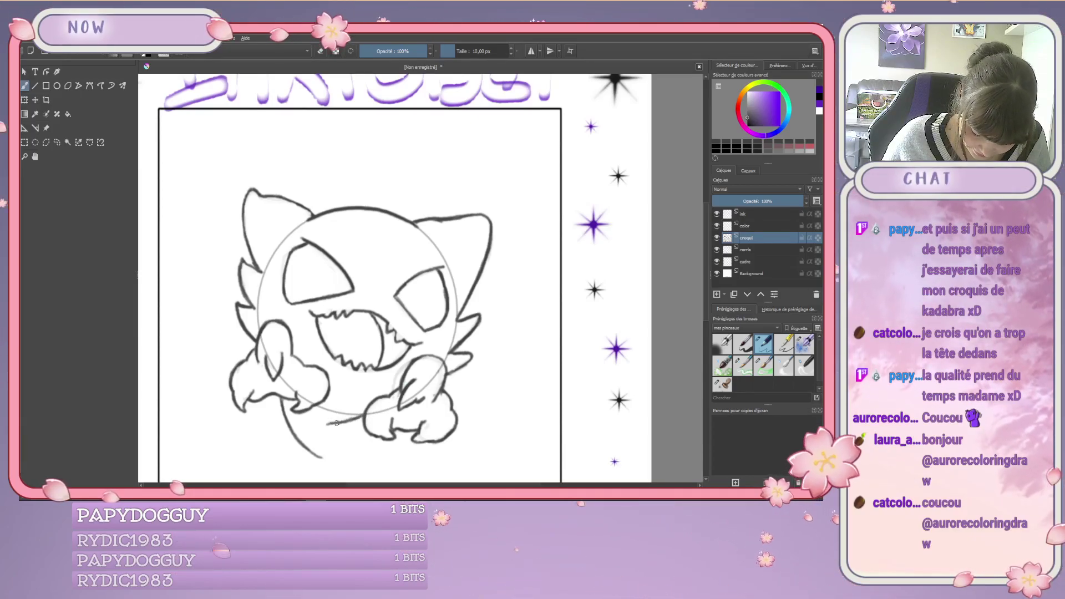
pyautogui.moveTo(335, 423); pyautogui.dragTo(322, 425)
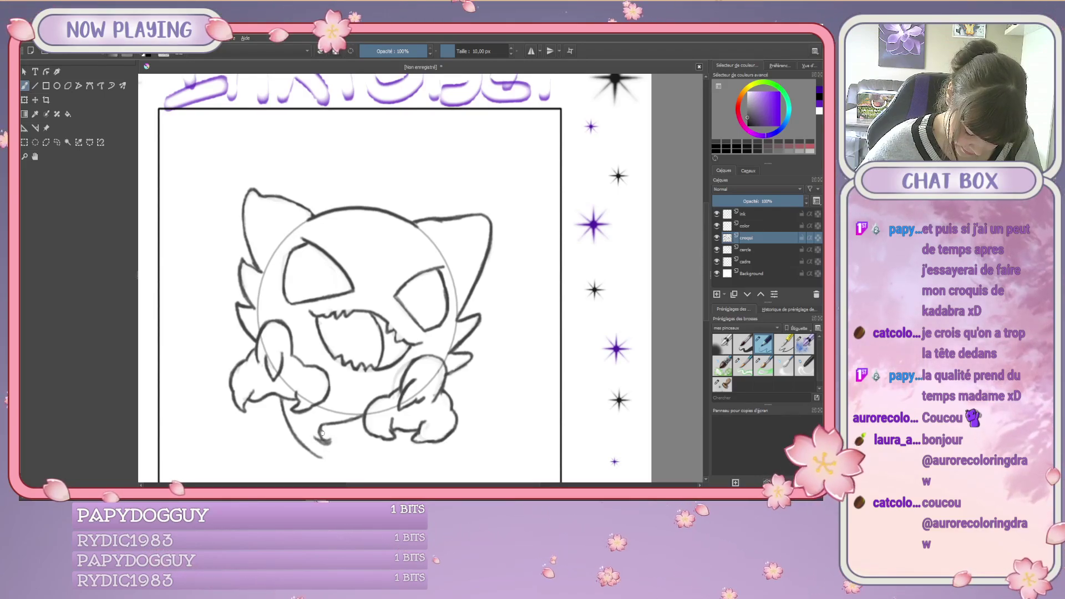
pyautogui.press('e')
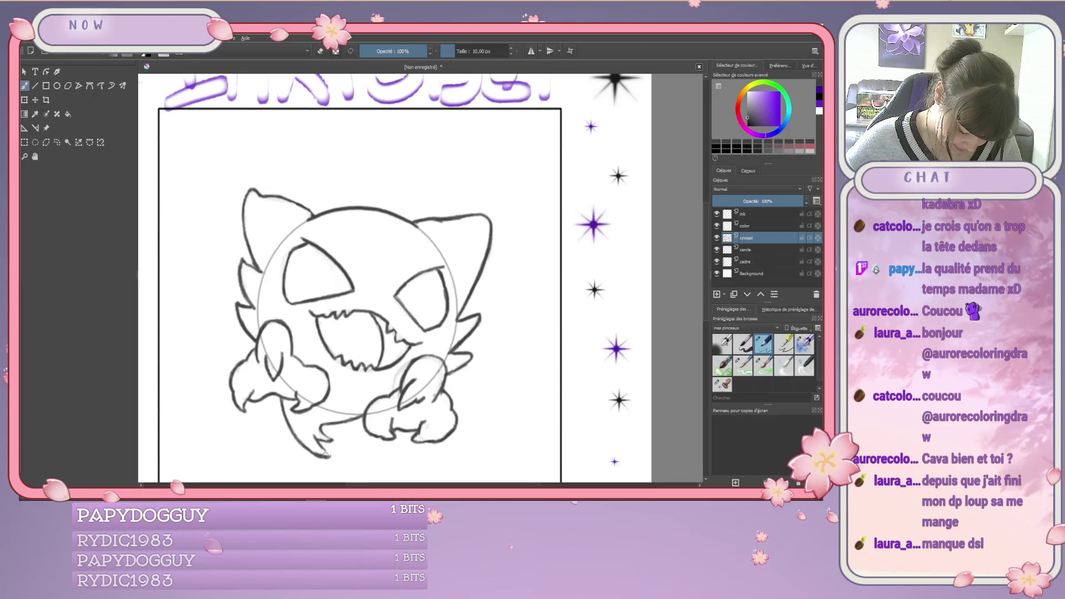
pyautogui.press('e')
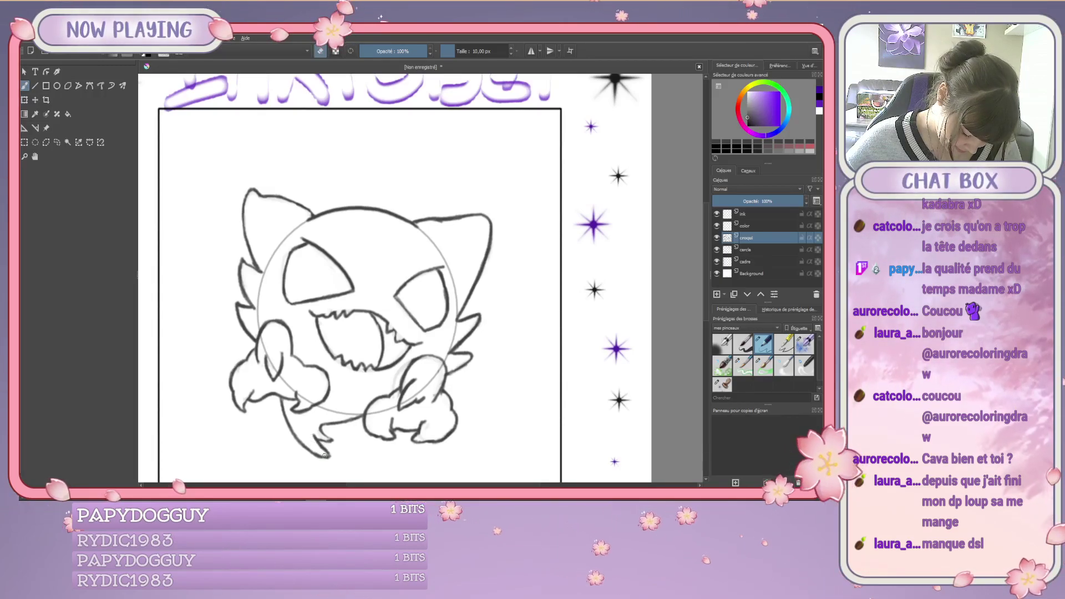
pyautogui.press('e')
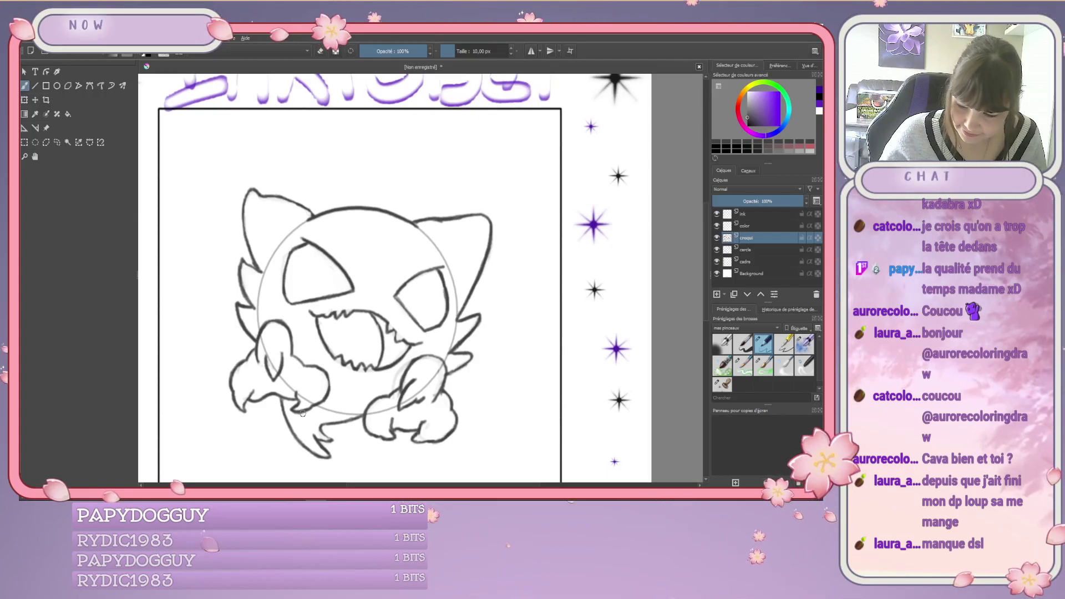
# Hide the circle guide layer and draw narrow, filled oval pupils in both eyes.
pyautogui.click(716, 249)
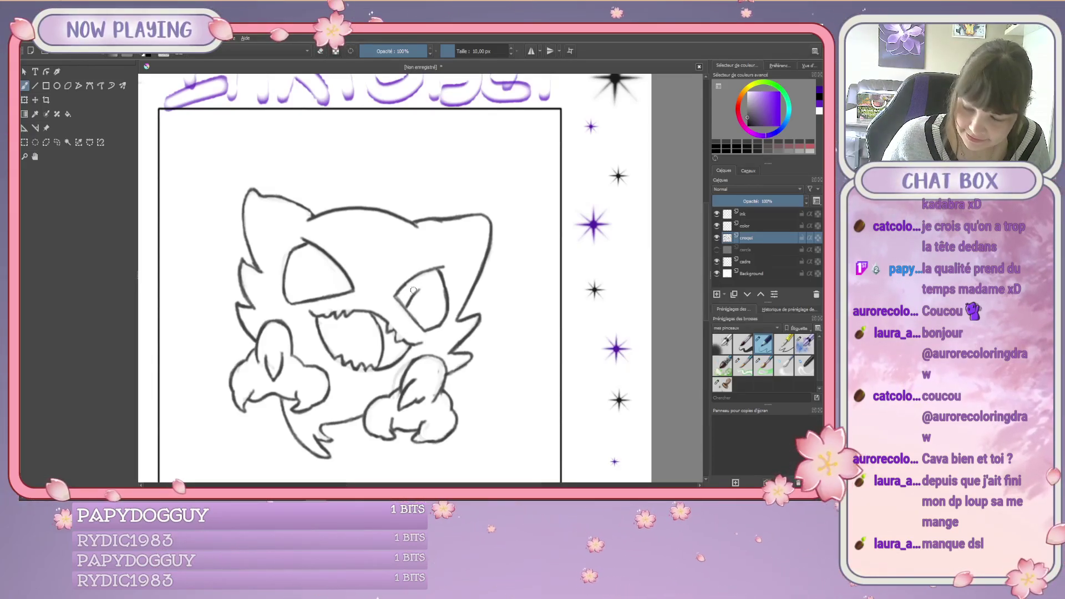
pyautogui.moveTo(427, 290); pyautogui.dragTo(420, 309)
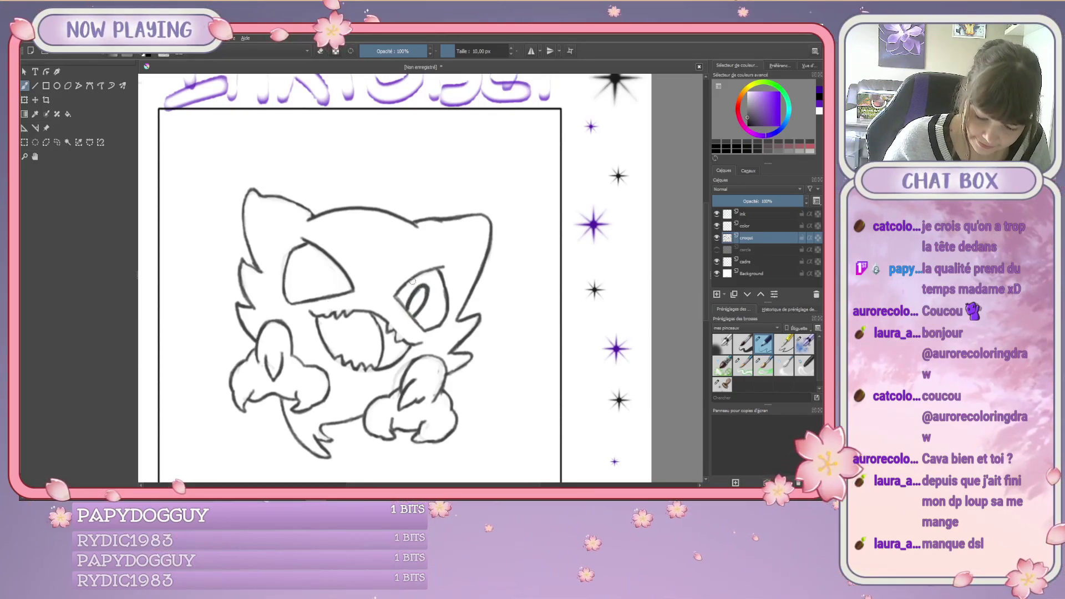
pyautogui.moveTo(411, 304); pyautogui.dragTo(409, 307)
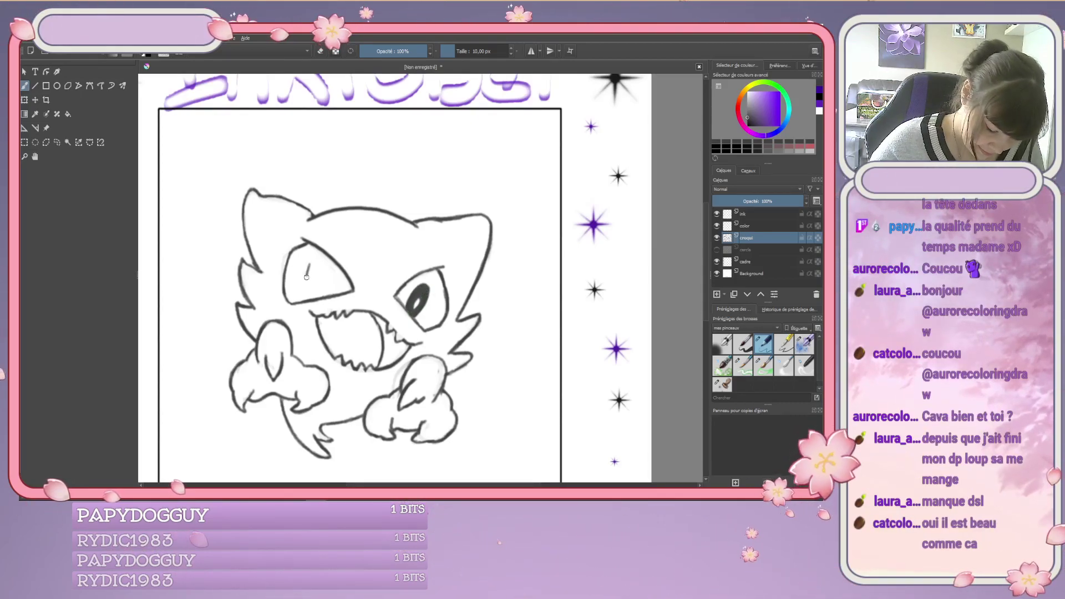
pyautogui.moveTo(314, 261); pyautogui.dragTo(310, 283)
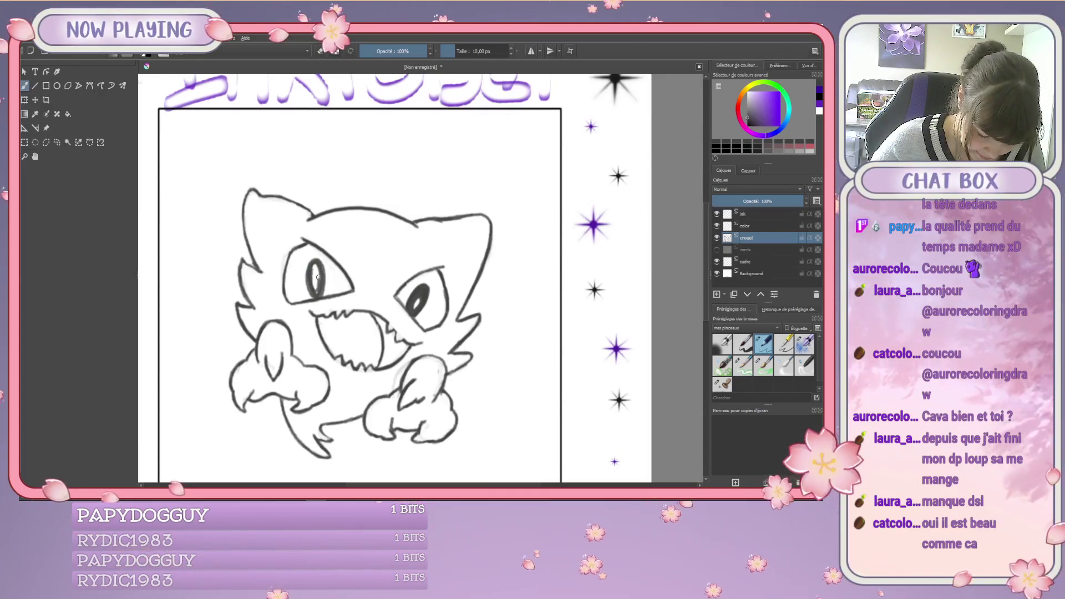
pyautogui.moveTo(314, 272)
pyautogui.mouseDown()
pyautogui.moveTo(313, 283)
pyautogui.moveTo(320, 270)
pyautogui.mouseUp()
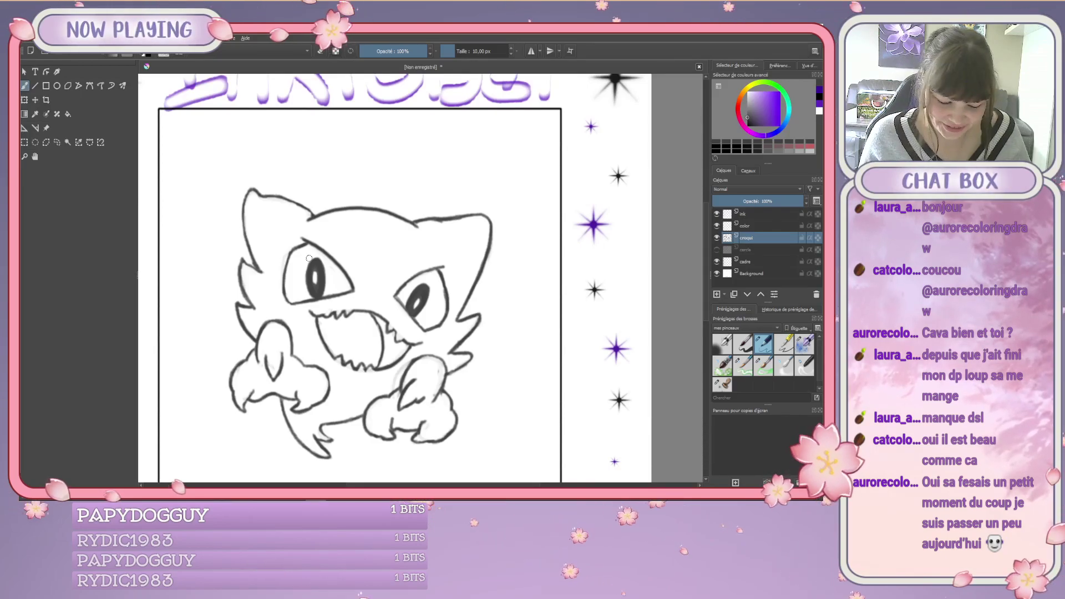
# Select the whole character with a rectangular selection, then move it slightly upward and rotate it a few degrees clockwise.
pyautogui.click(24, 142)
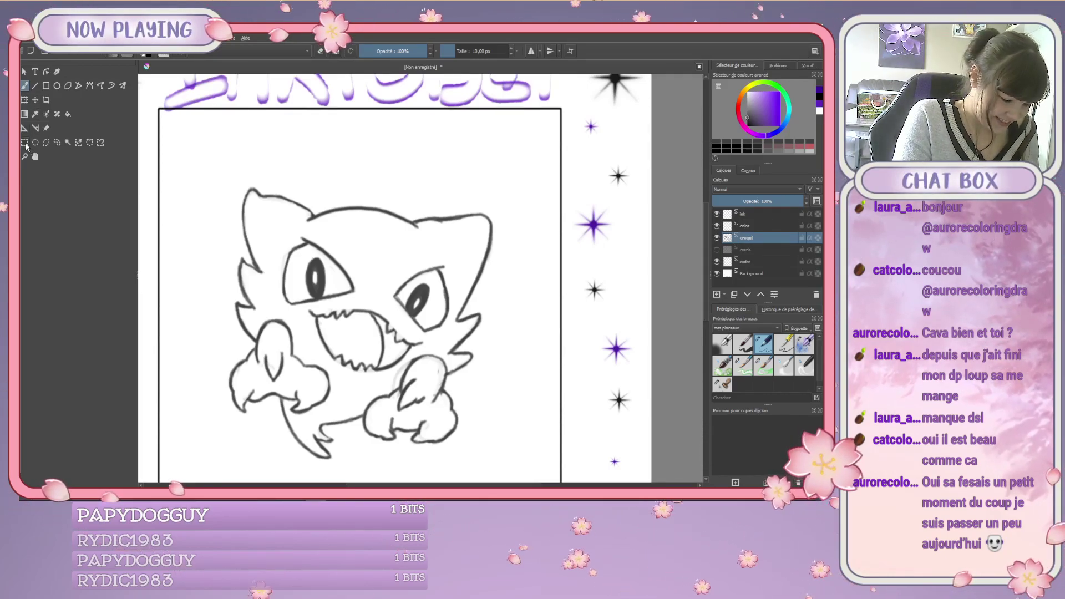
pyautogui.moveTo(191, 170)
pyautogui.mouseDown()
pyautogui.moveTo(203, 213)
pyautogui.moveTo(352, 451)
pyautogui.moveTo(518, 468)
pyautogui.moveTo(507, 469)
pyautogui.mouseUp()
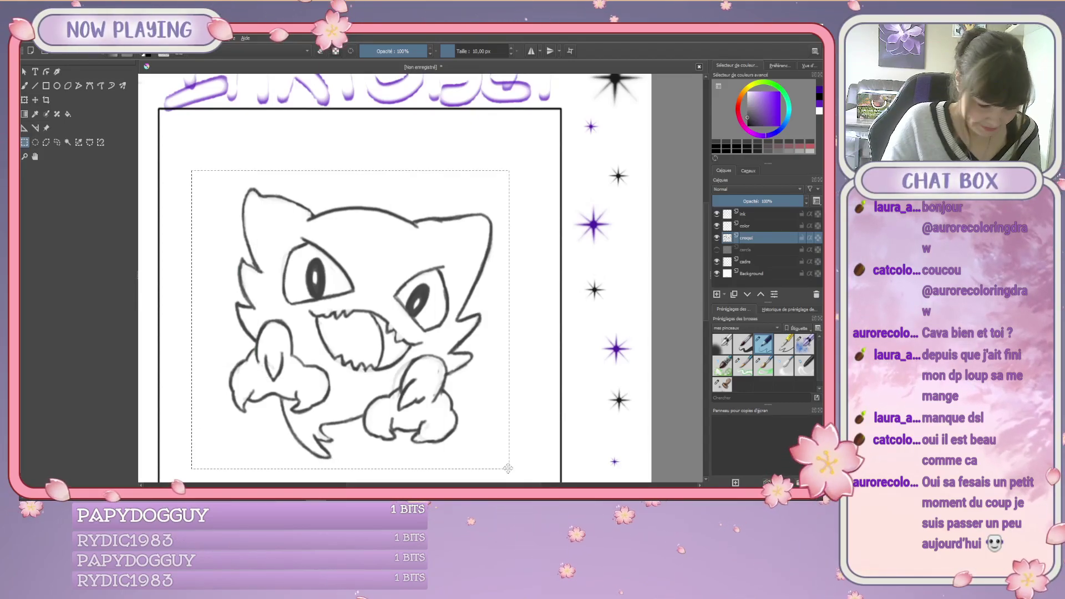
pyautogui.hotkey('ctrl', 't')
pyautogui.moveTo(480, 388); pyautogui.dragTo(486, 371)
pyautogui.moveTo(521, 454); pyautogui.dragTo(510, 462)
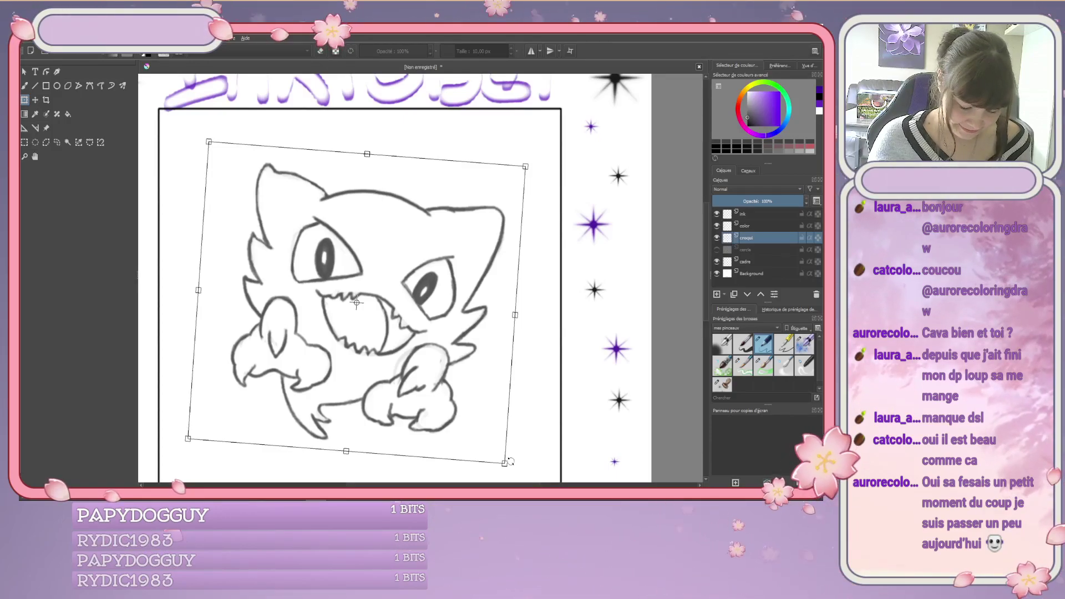
# Enlarge the rotated character slightly, move it down a little within the frame, apply the transform and clear the selection.
pyautogui.scroll(-2, 433, 373)
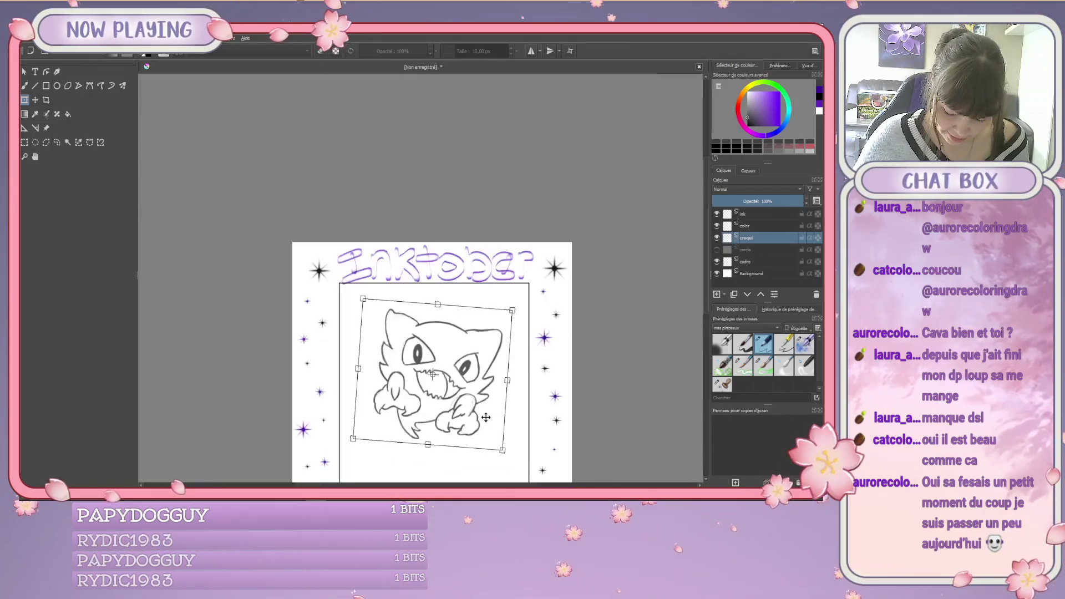
pyautogui.moveTo(554, 395); pyautogui.dragTo(442, 327)
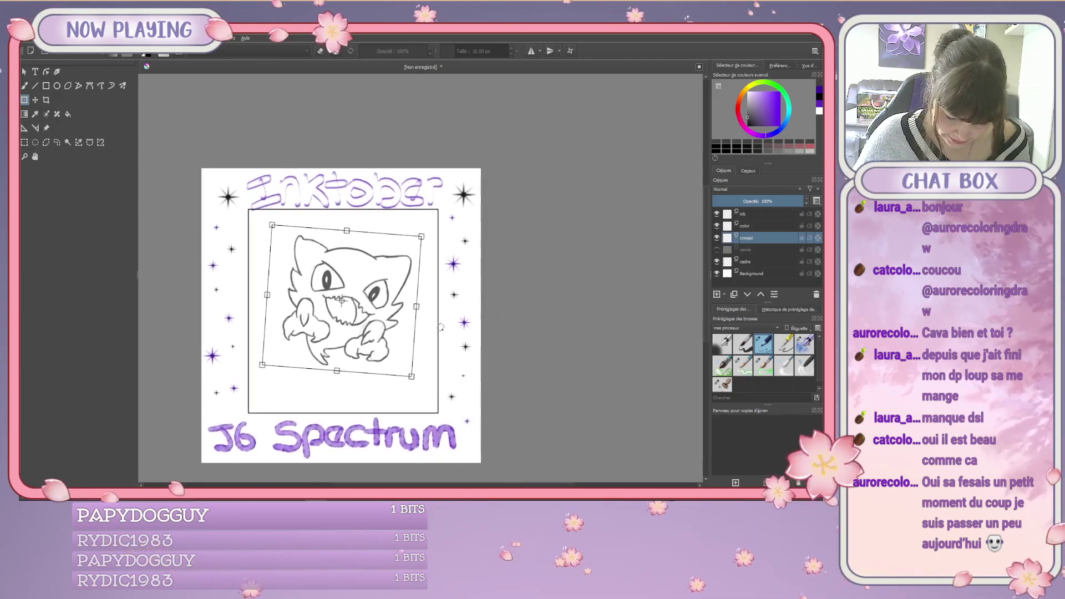
pyautogui.moveTo(411, 376); pyautogui.dragTo(417, 384)
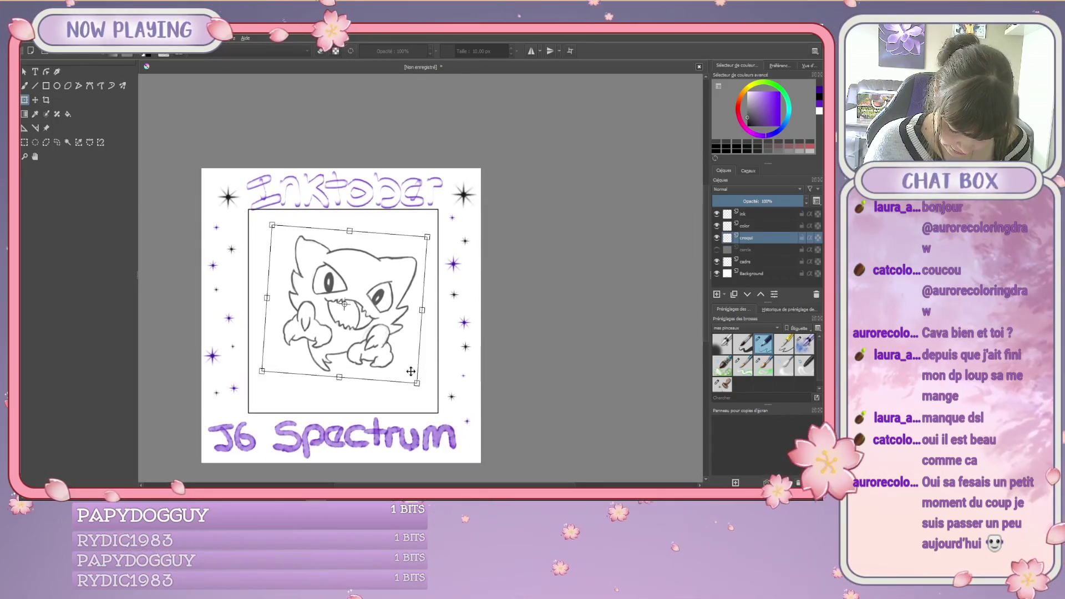
pyautogui.moveTo(411, 371); pyautogui.dragTo(401, 371)
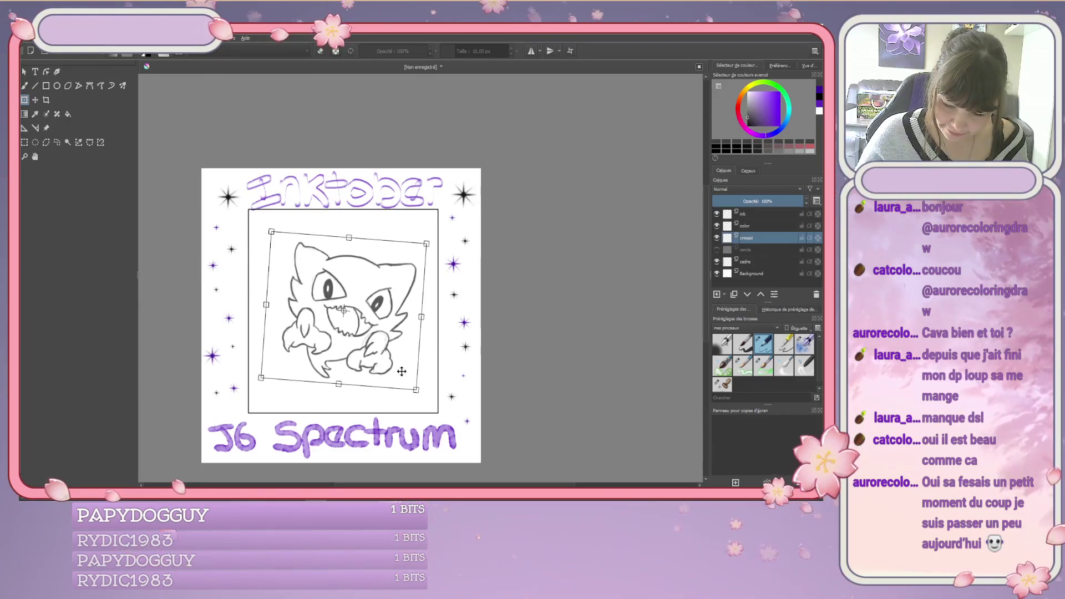
pyautogui.click(754, 213)
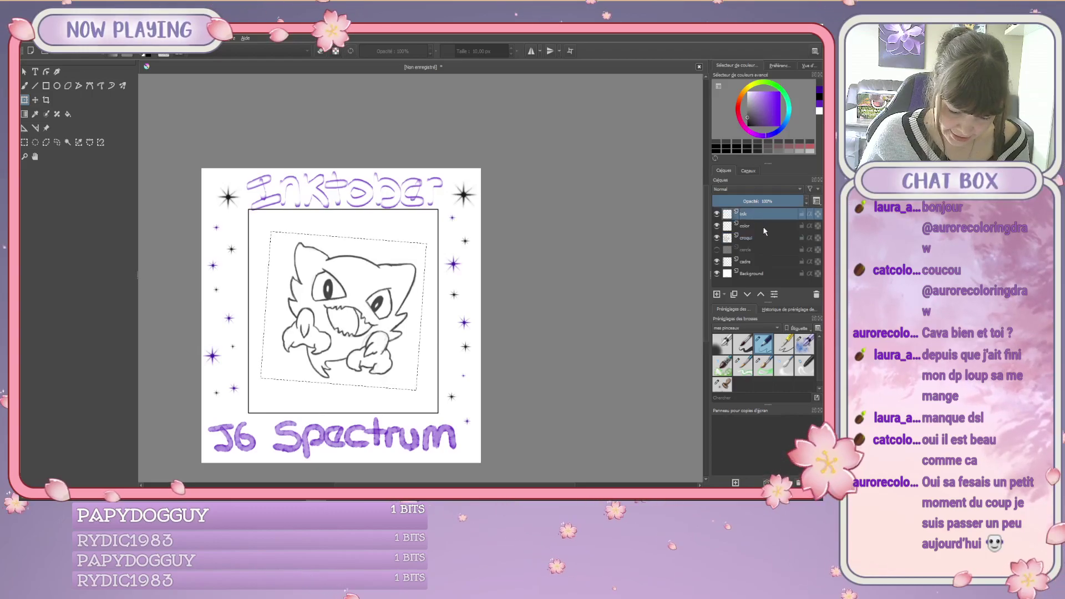
pyautogui.hotkey('ctrl', 'r')
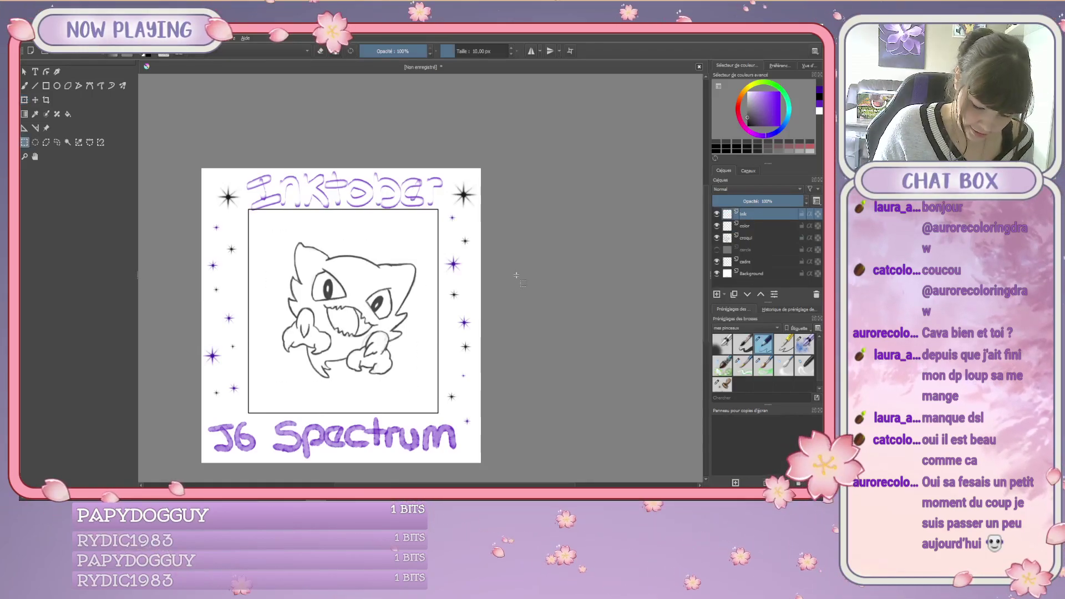
# Set up the freehand brush with the inking pen preset at 3 px and zoom in on the character's head.
pyautogui.click(24, 85)
pyautogui.press('1')
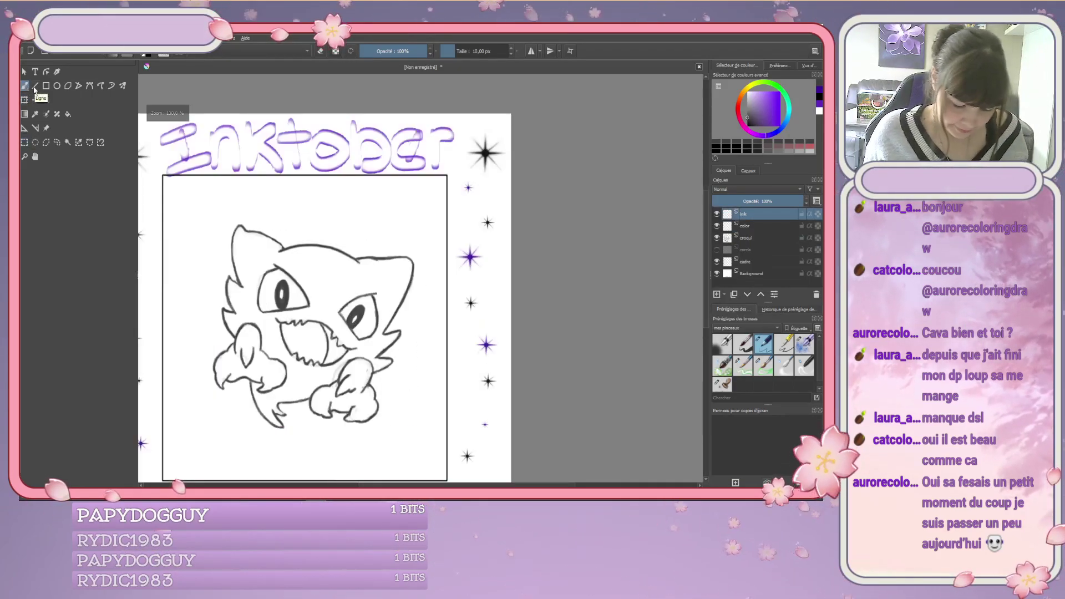
pyautogui.press('+')
pyautogui.moveTo(416, 392)
pyautogui.mouseDown()
pyautogui.moveTo(466, 372)
pyautogui.moveTo(513, 381)
pyautogui.mouseUp()
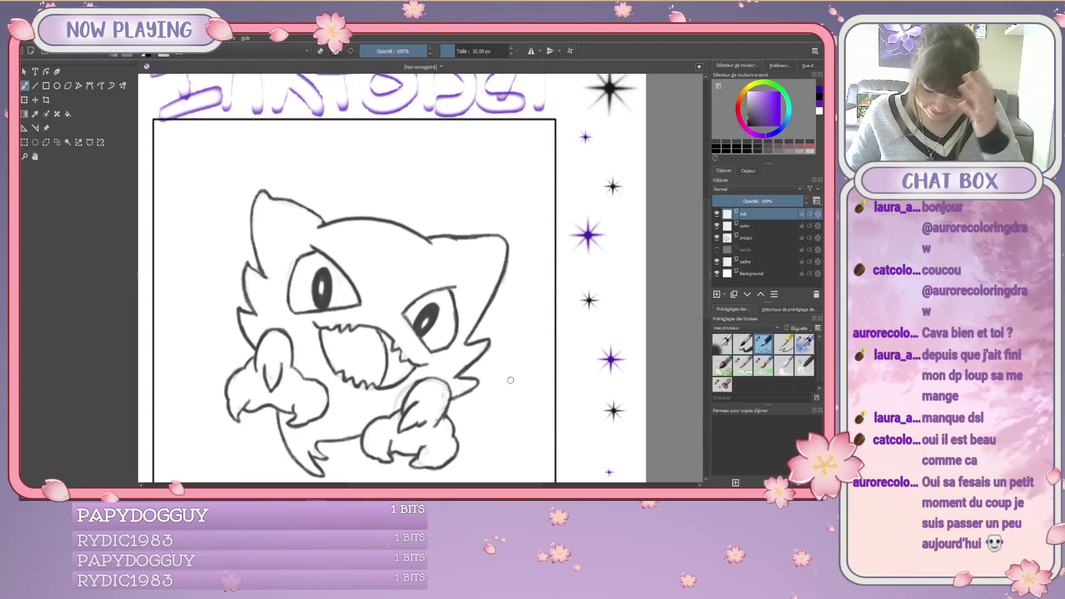
pyautogui.click(785, 344)
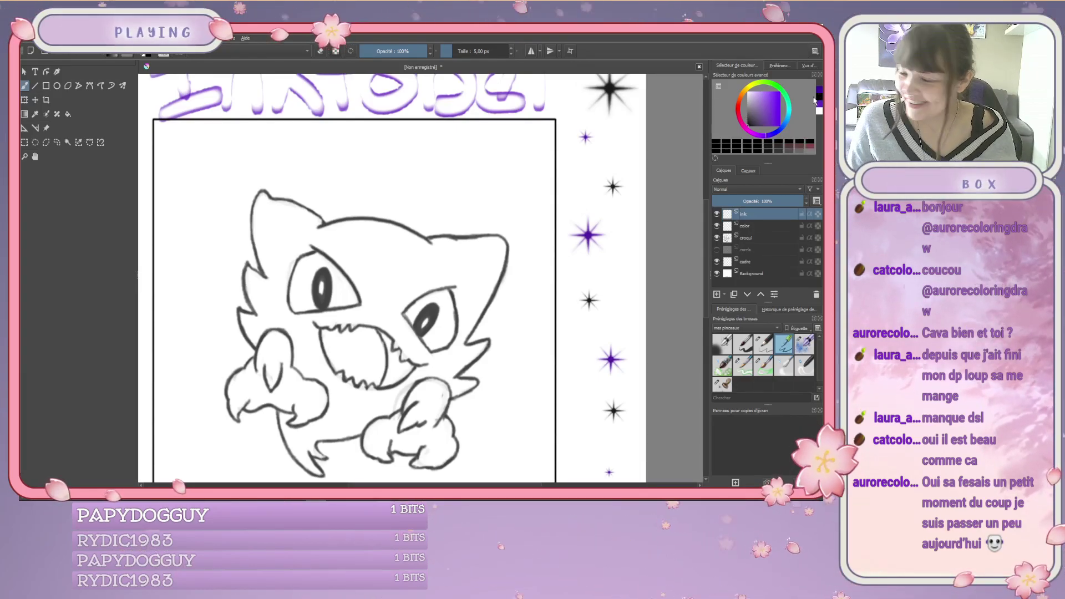
pyautogui.press('+')
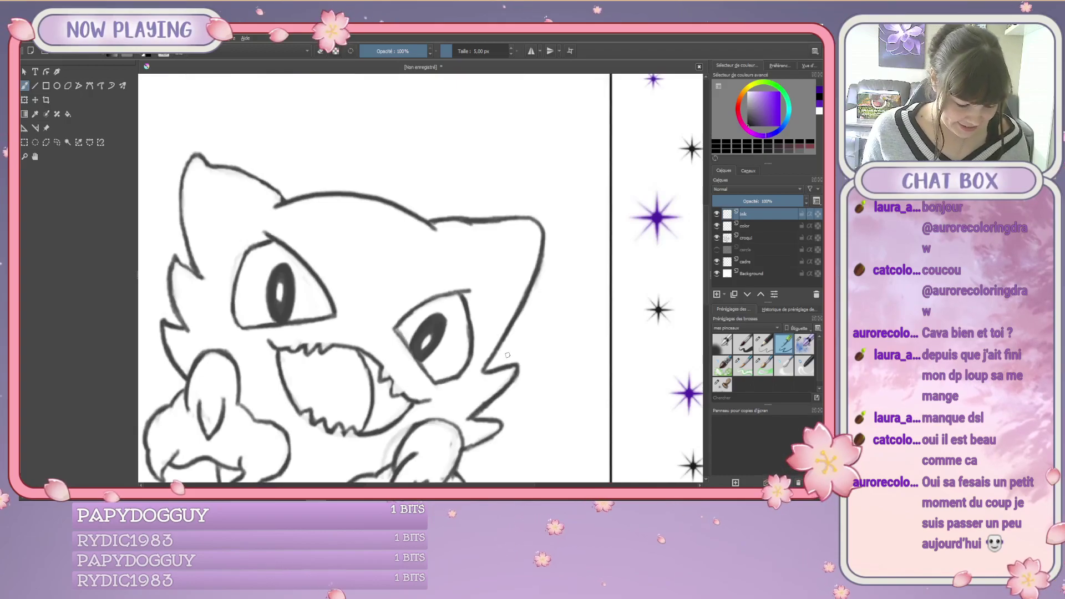
pyautogui.moveTo(519, 351); pyautogui.dragTo(560, 351)
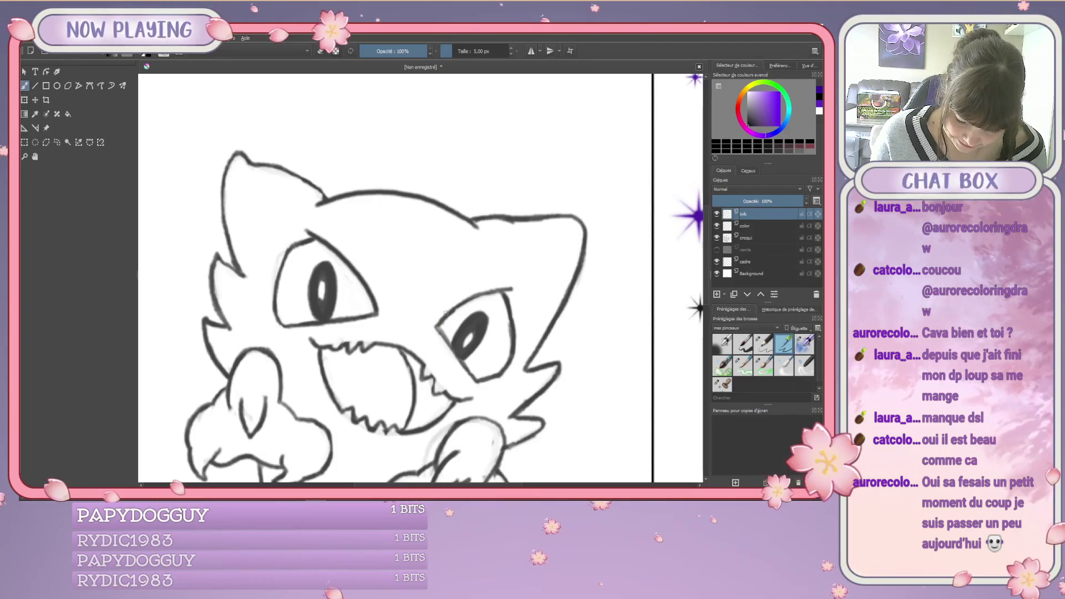
# Touch up the inner corners of both eyes on the sketch layer and lower that layer's opacity to about 40%.
pyautogui.click(755, 238)
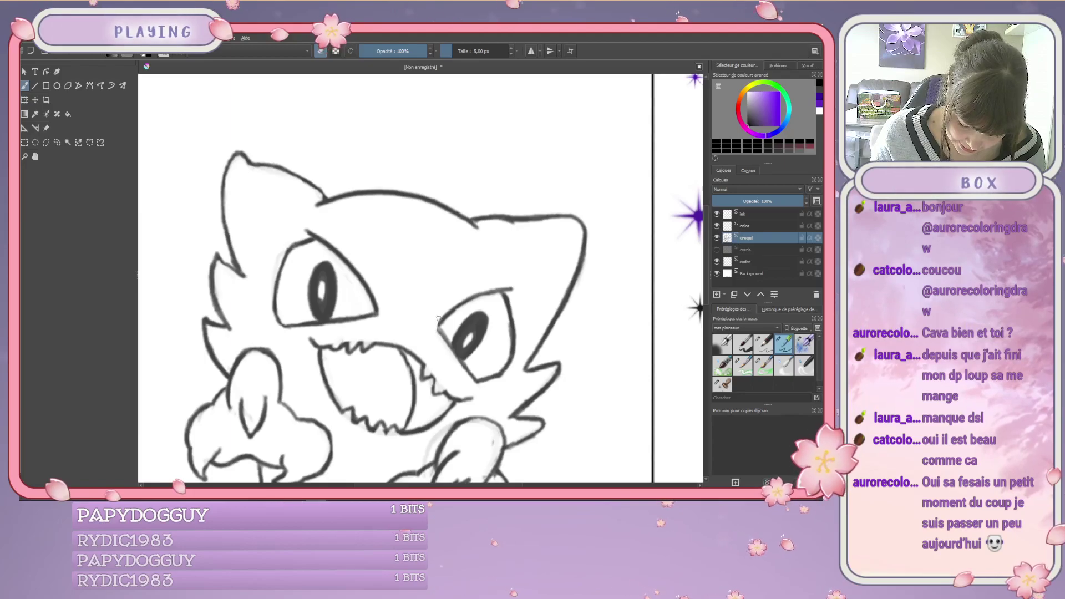
pyautogui.press('e')
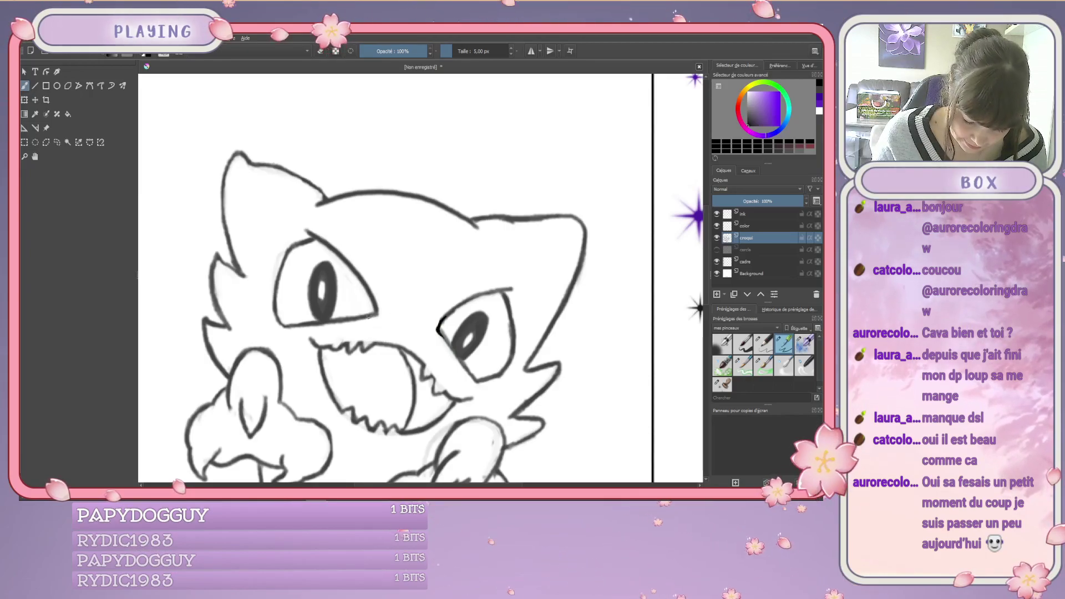
pyautogui.moveTo(372, 312); pyautogui.dragTo(376, 315)
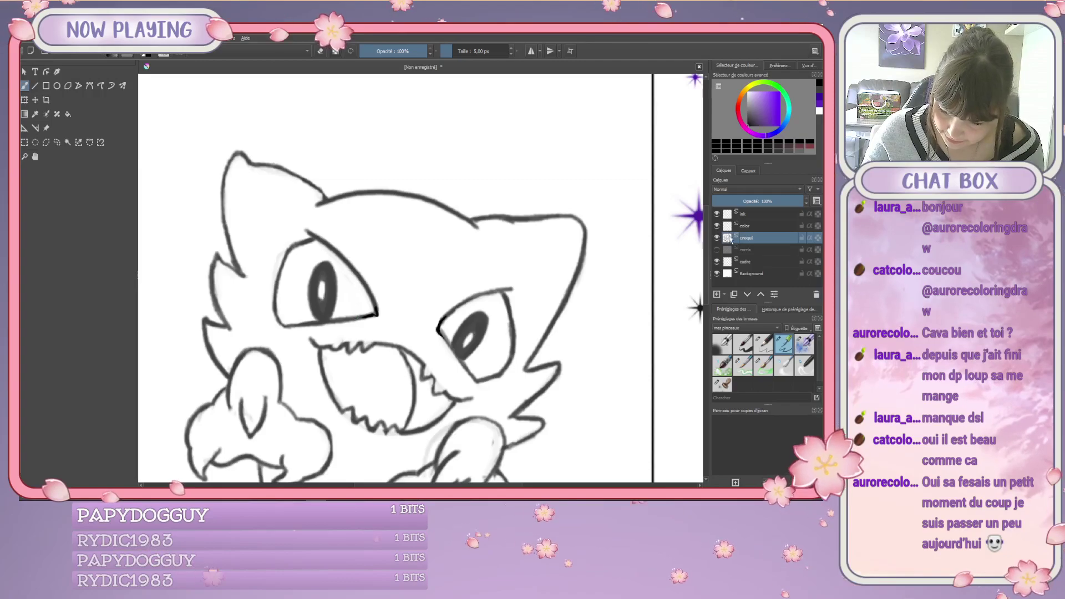
pyautogui.click(761, 204)
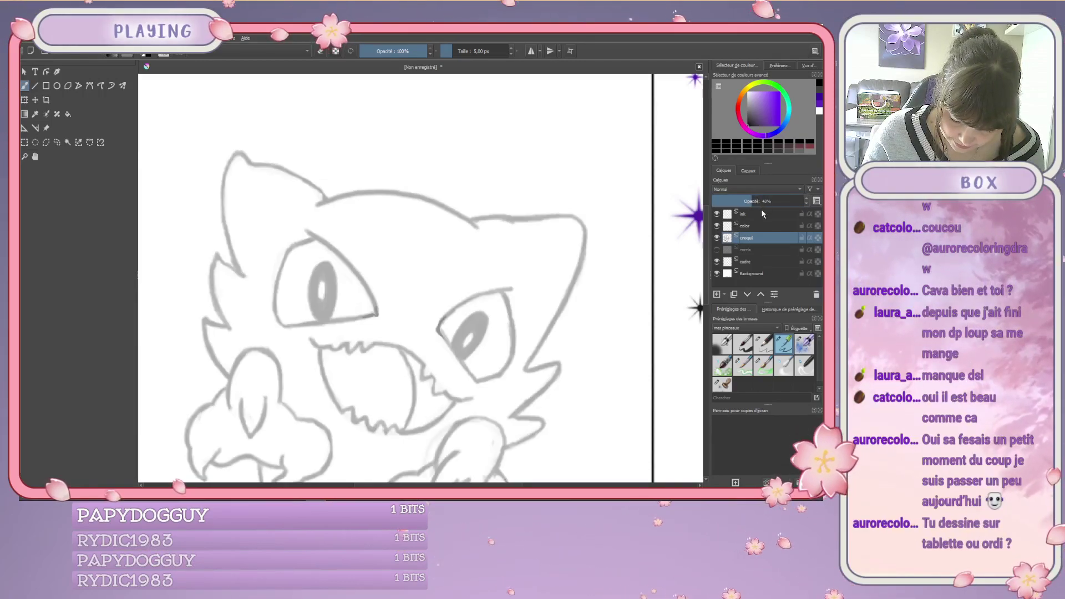
# Ink the outline of the character's right-hand eye in black on the ink layer, with the upper lid line extending past the outer edge.
pyautogui.click(754, 216)
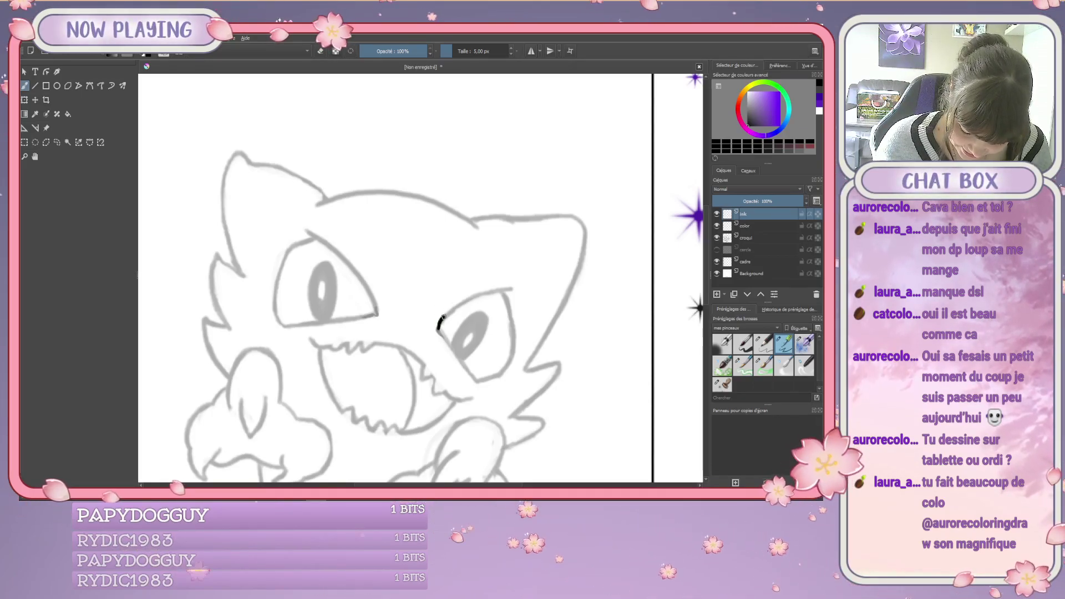
pyautogui.moveTo(439, 327); pyautogui.dragTo(517, 289)
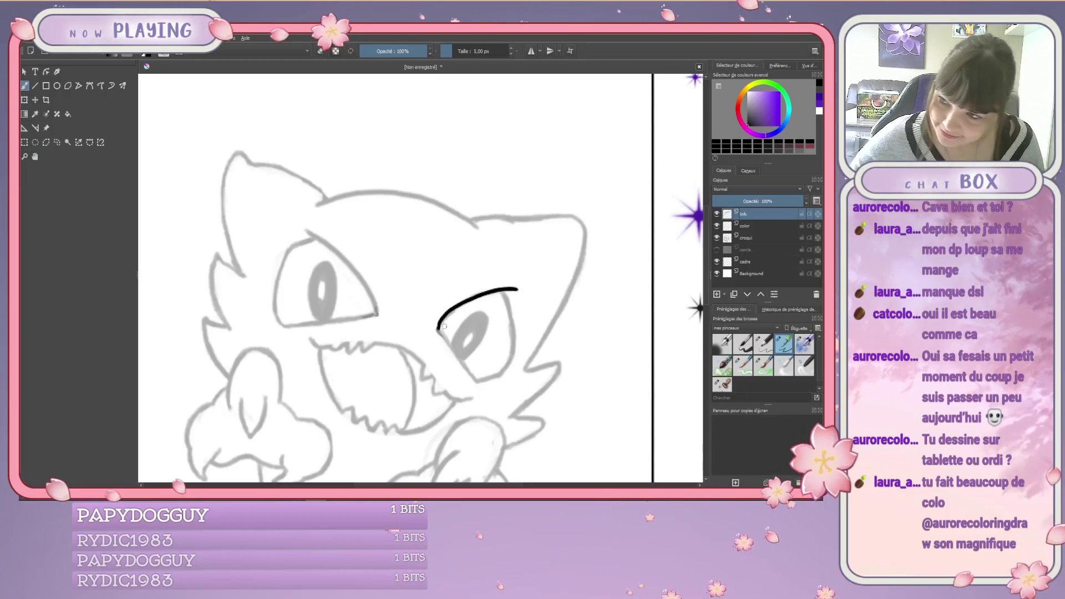
pyautogui.moveTo(438, 328); pyautogui.dragTo(449, 345)
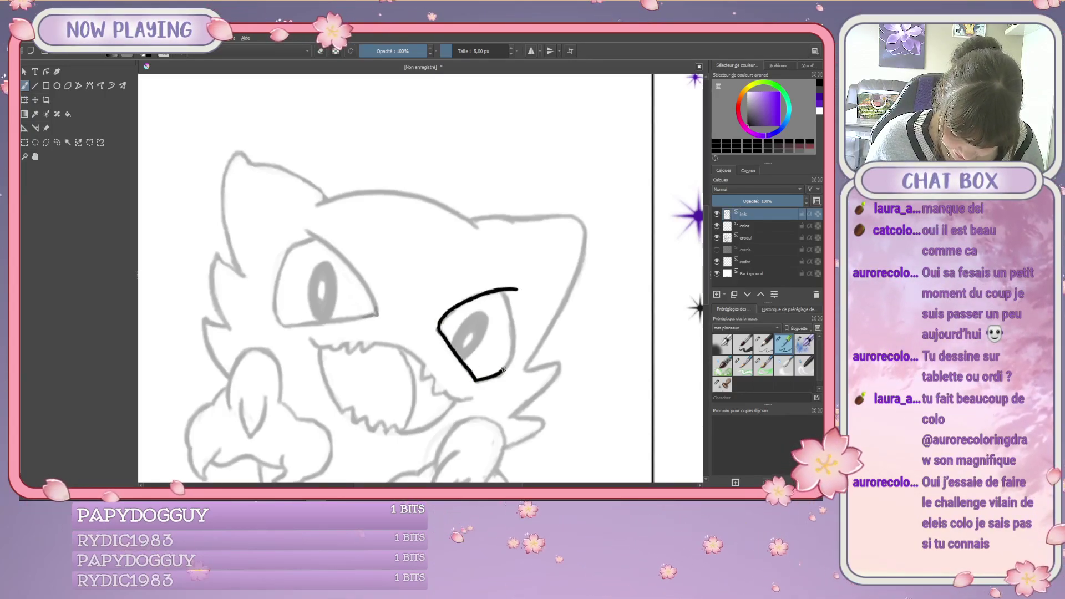
pyautogui.moveTo(504, 369); pyautogui.dragTo(505, 291)
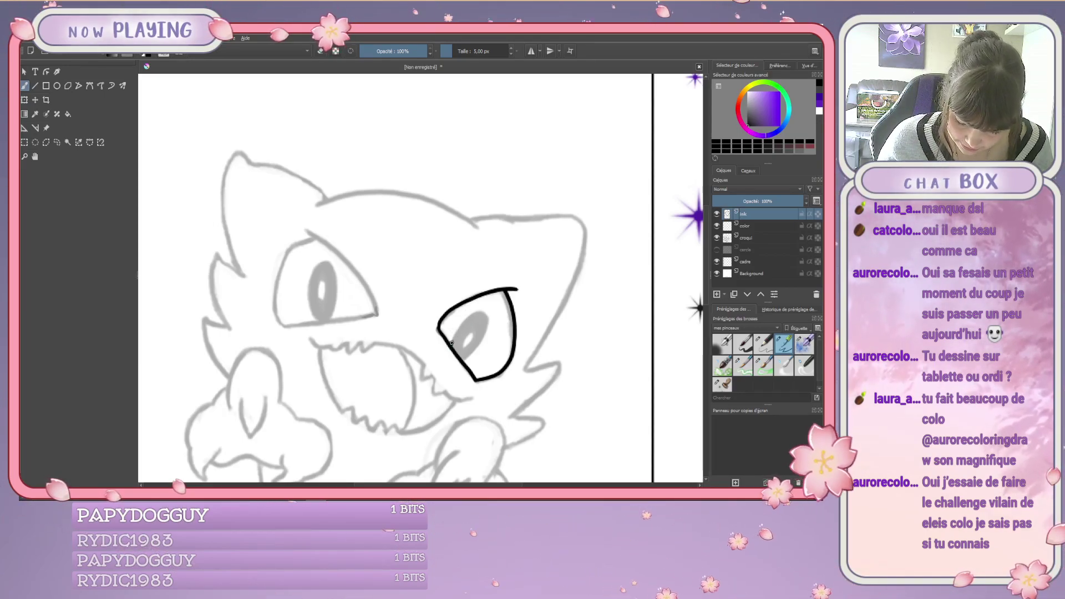
# Ink the right-hand eye's pupil as a solid black slanted oval, leaving a small oval highlight cleaned up with the eraser.
pyautogui.moveTo(452, 342)
pyautogui.mouseDown()
pyautogui.moveTo(466, 320)
pyautogui.moveTo(455, 352)
pyautogui.mouseUp()
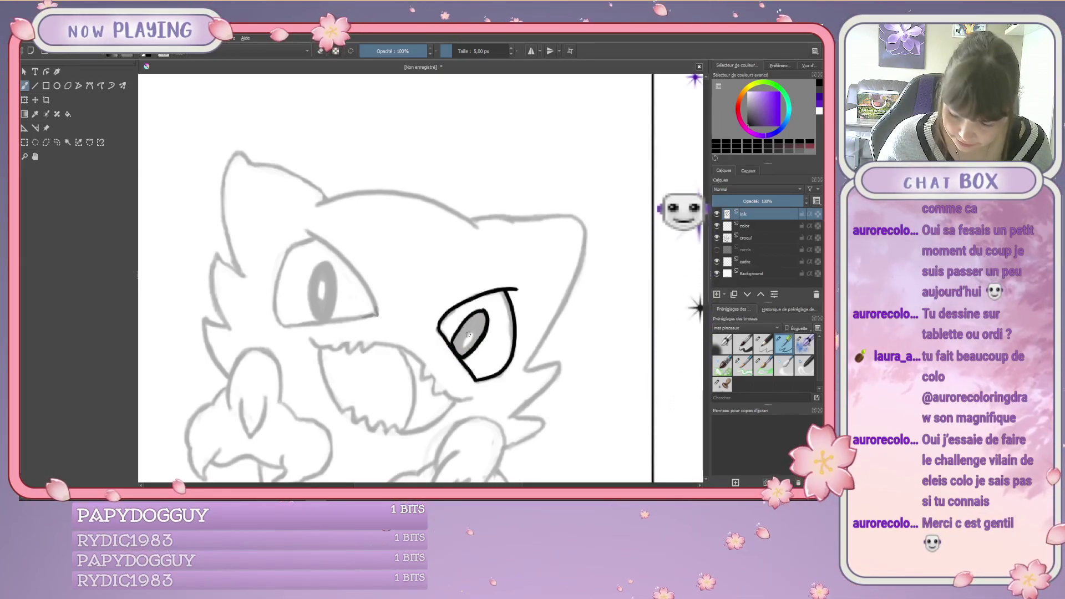
pyautogui.moveTo(475, 326); pyautogui.dragTo(474, 329)
pyautogui.hotkey('ctrl', 'z')
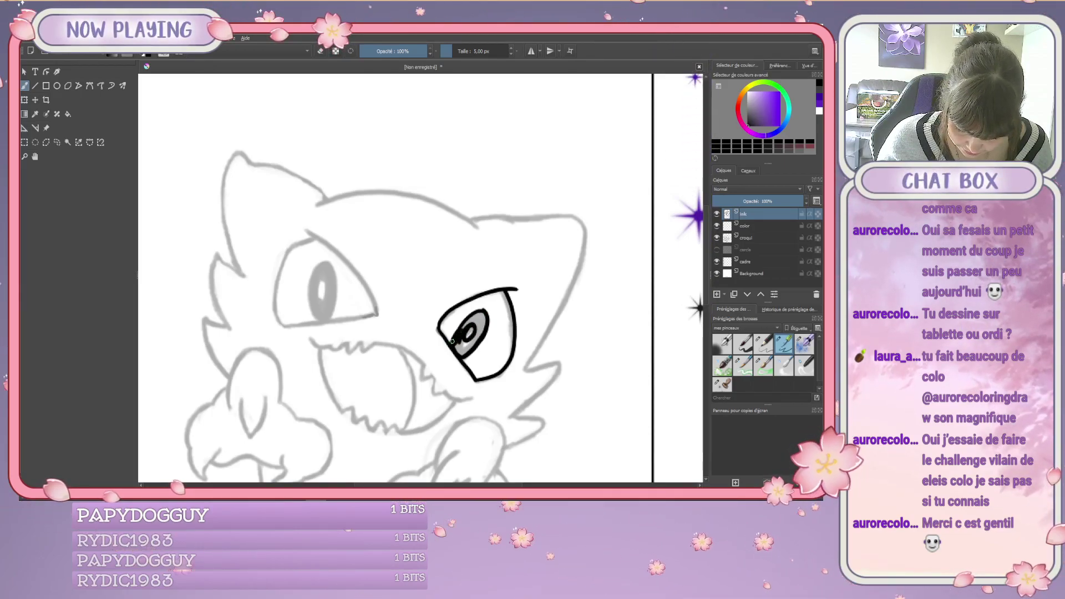
pyautogui.moveTo(452, 340)
pyautogui.mouseDown()
pyautogui.moveTo(465, 348)
pyautogui.moveTo(467, 323)
pyautogui.mouseUp()
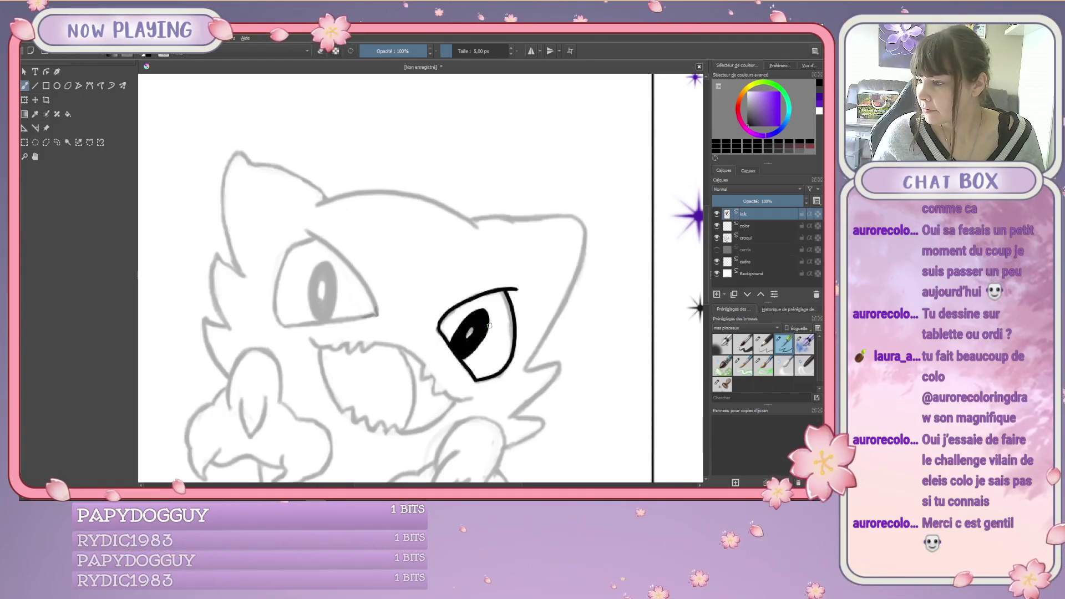
pyautogui.press('e')
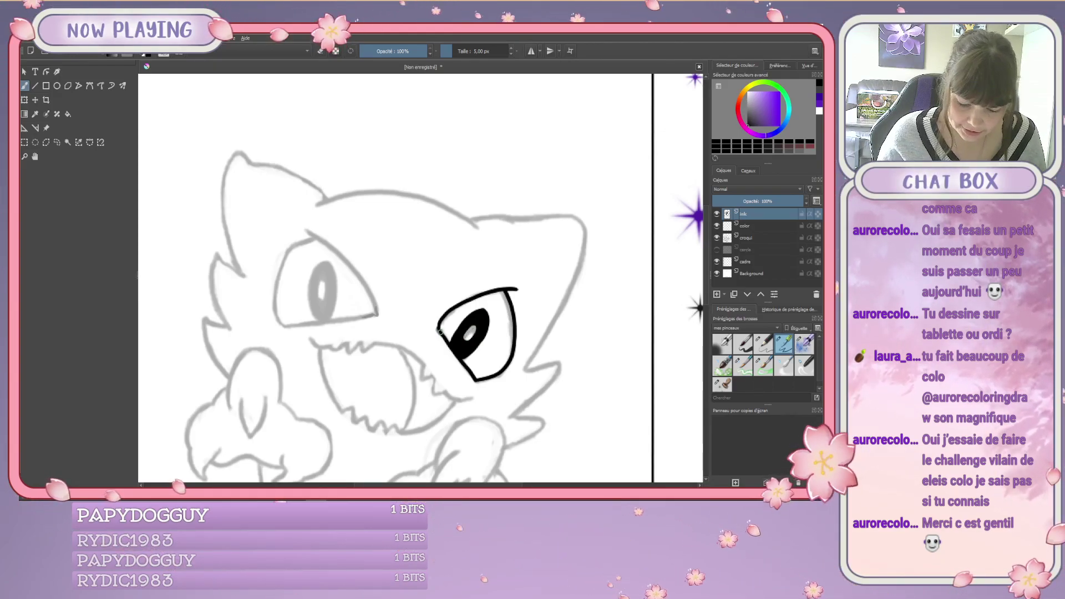
pyautogui.press('e')
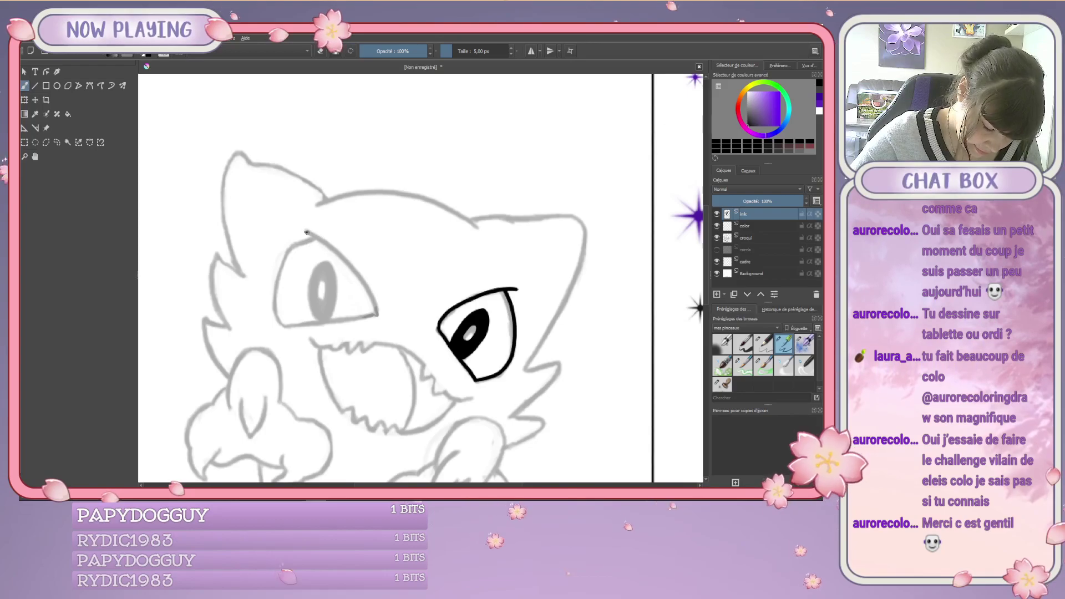
# Ink the outline of the left-hand eye, redrawing its slanted upper lid so it extends slightly above the eye.
pyautogui.moveTo(325, 240); pyautogui.dragTo(345, 259)
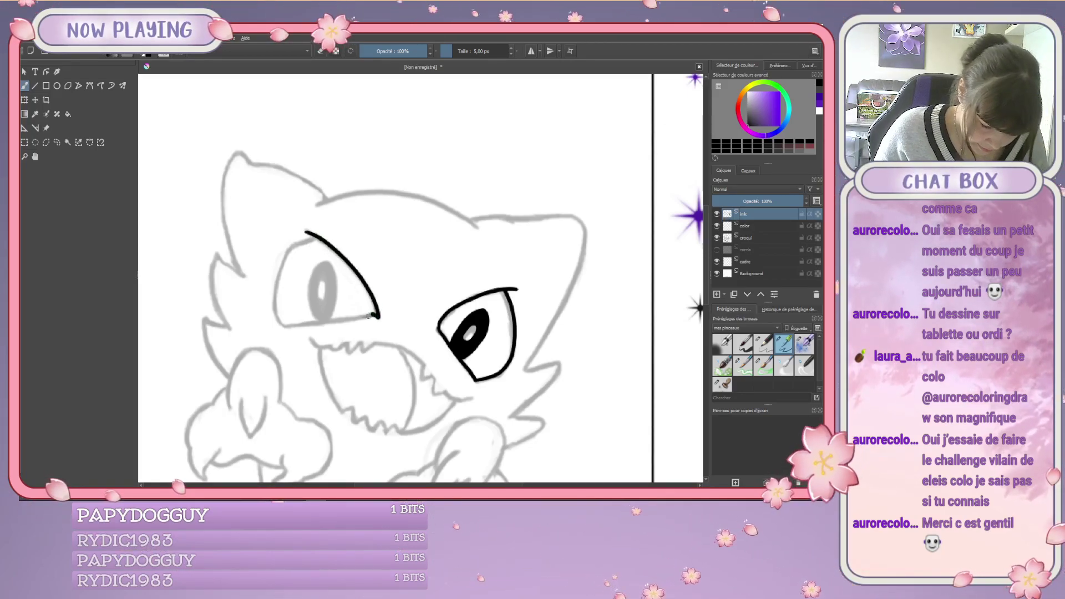
pyautogui.hotkey('ctrl', 'z')
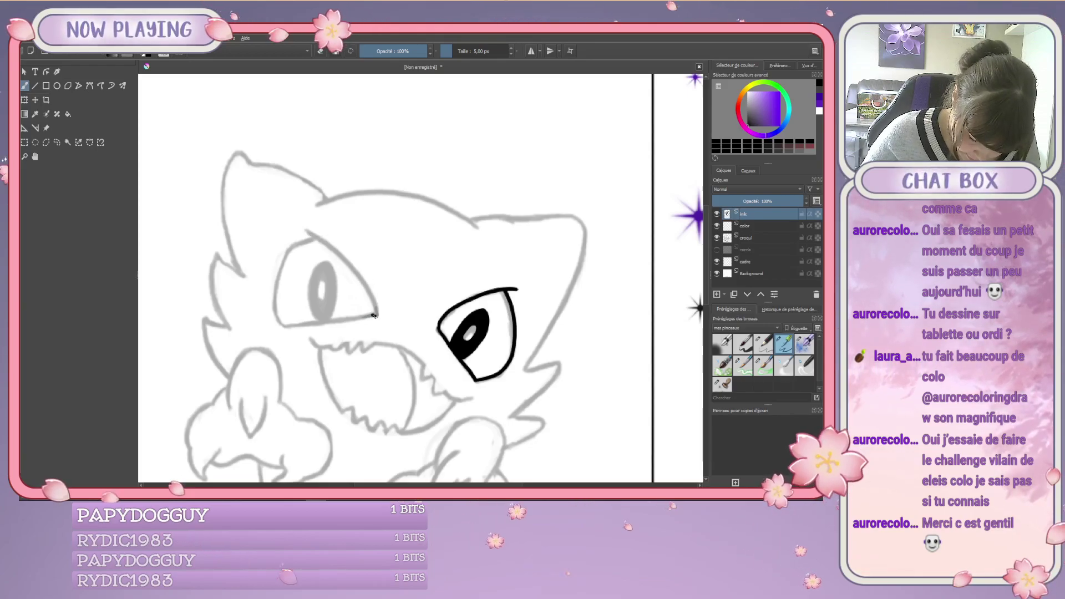
pyautogui.moveTo(376, 314)
pyautogui.mouseDown()
pyautogui.moveTo(370, 293)
pyautogui.moveTo(302, 226)
pyautogui.moveTo(282, 327)
pyautogui.moveTo(379, 315)
pyautogui.mouseUp()
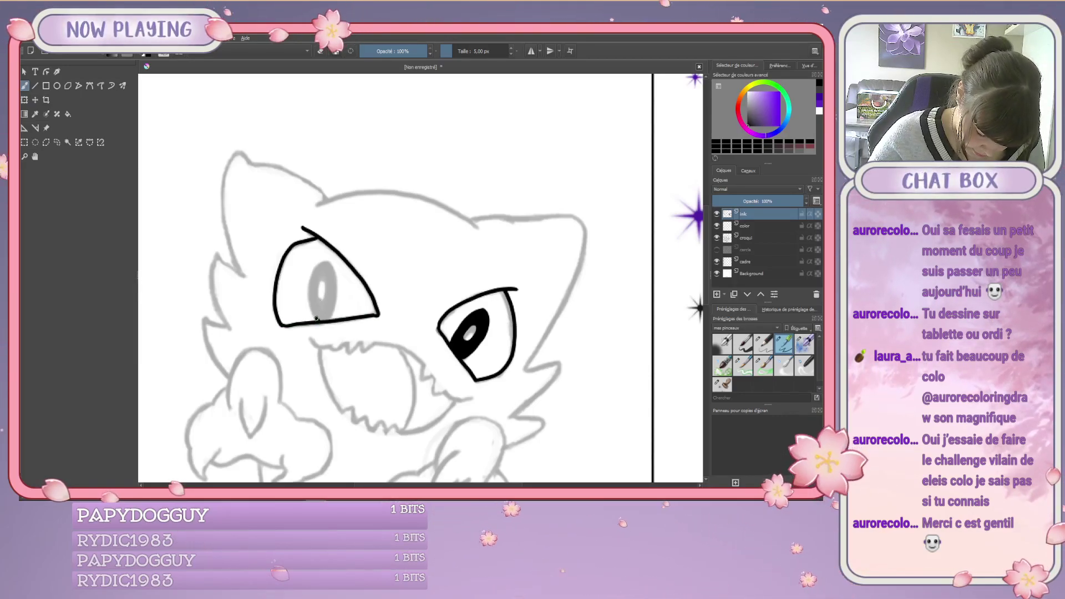
# Ink the left-hand eye's pupil as a solid black upright oval and erase a small oval highlight in its centre.
pyautogui.moveTo(309, 293); pyautogui.dragTo(317, 265)
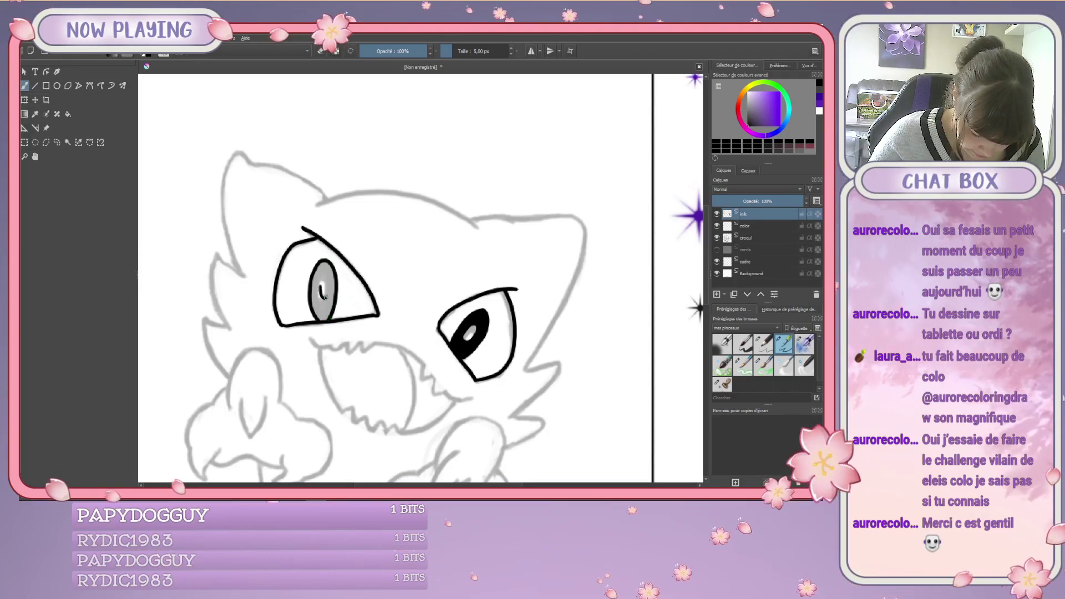
pyautogui.moveTo(323, 284)
pyautogui.mouseDown()
pyautogui.moveTo(320, 320)
pyautogui.moveTo(317, 274)
pyautogui.moveTo(311, 302)
pyautogui.moveTo(314, 286)
pyautogui.moveTo(325, 317)
pyautogui.moveTo(331, 278)
pyautogui.moveTo(331, 309)
pyautogui.moveTo(323, 274)
pyautogui.mouseUp()
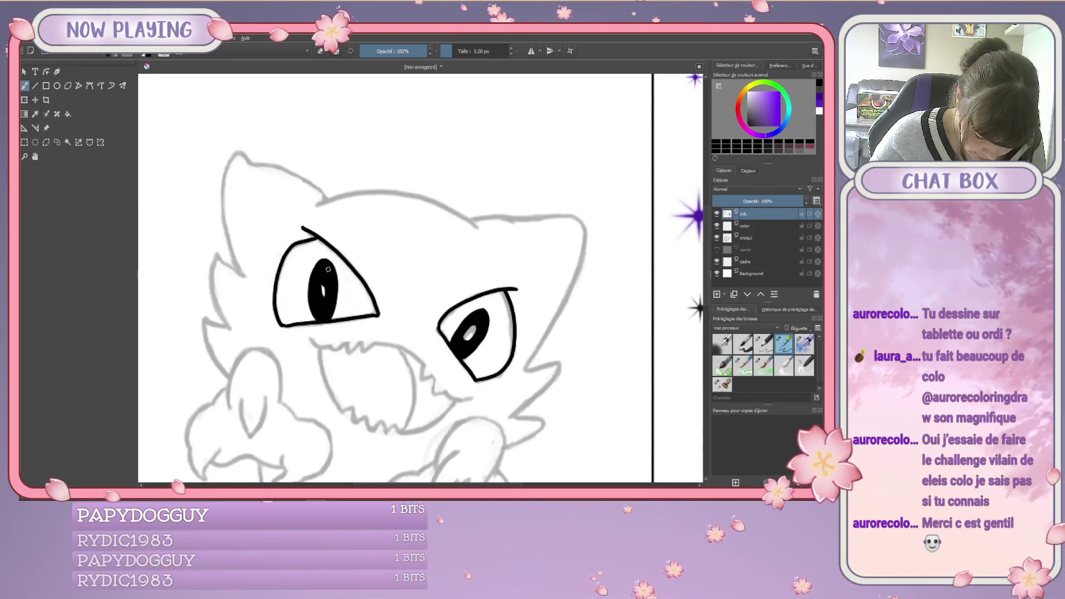
pyautogui.press('e')
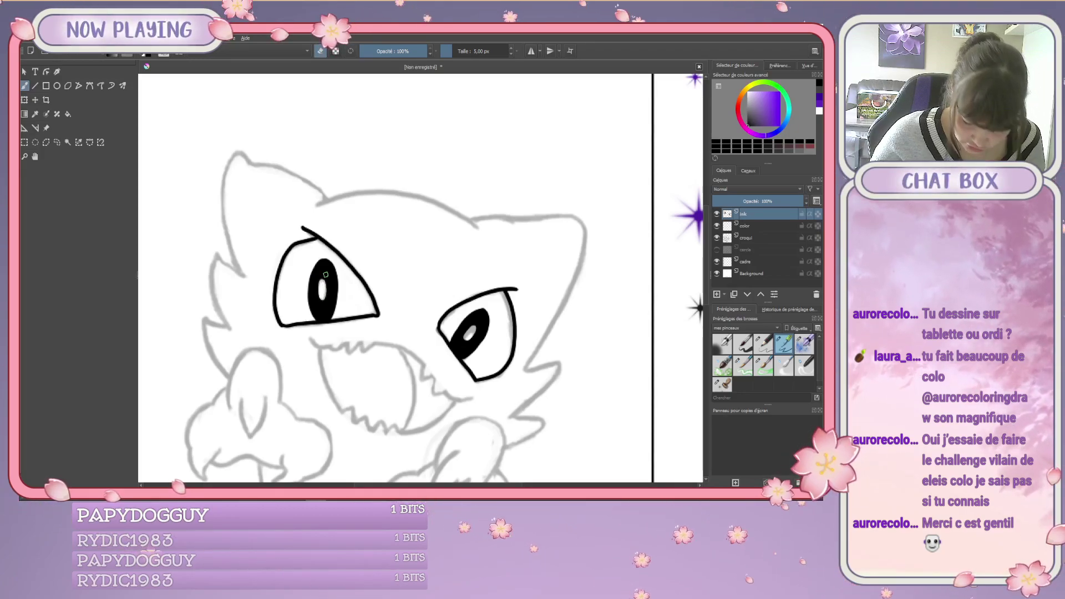
pyautogui.press('e')
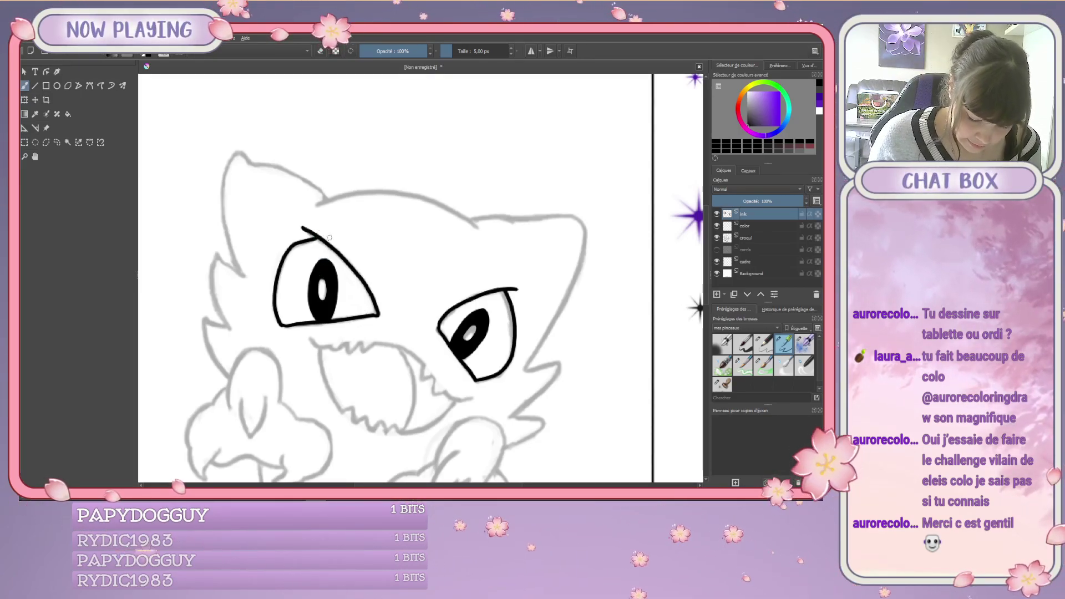
# Ink the curved top of the head, the right-hand ear and the pointed cheek fur beneath it.
pyautogui.moveTo(421, 337); pyautogui.dragTo(441, 357)
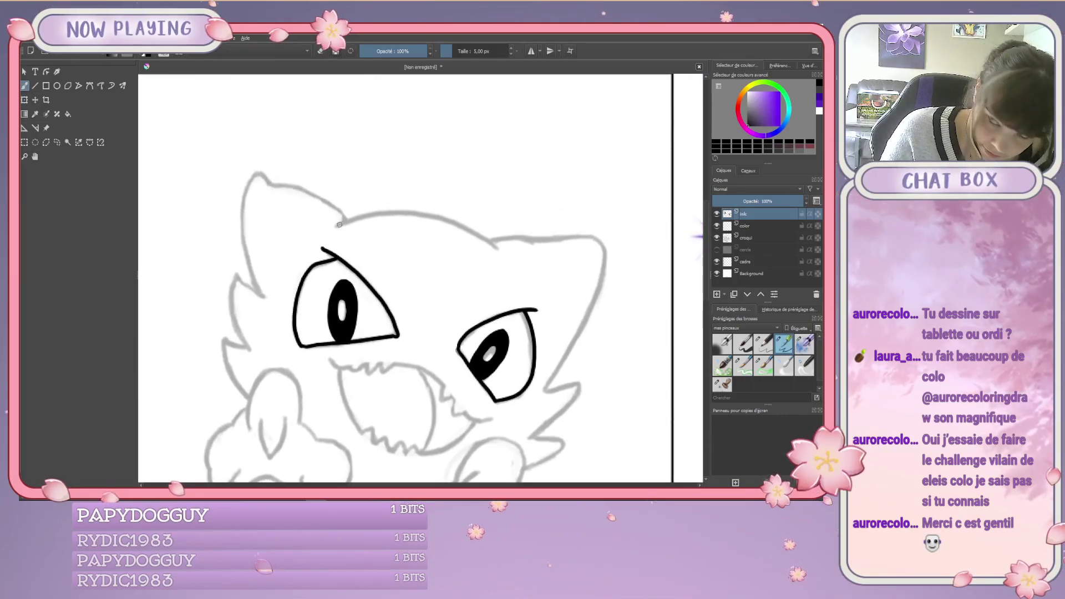
pyautogui.moveTo(340, 225)
pyautogui.mouseDown()
pyautogui.moveTo(356, 219)
pyautogui.moveTo(497, 247)
pyautogui.mouseUp()
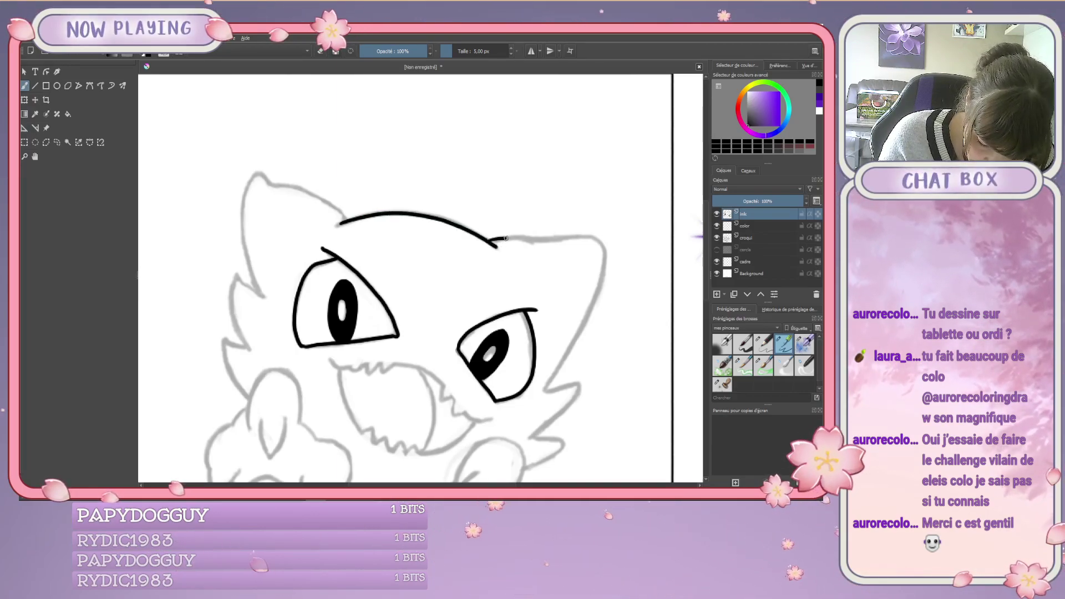
pyautogui.moveTo(491, 240)
pyautogui.mouseDown()
pyautogui.moveTo(540, 238)
pyautogui.moveTo(566, 353)
pyautogui.moveTo(545, 390)
pyautogui.moveTo(600, 347)
pyautogui.moveTo(595, 322)
pyautogui.moveTo(552, 335)
pyautogui.moveTo(523, 361)
pyautogui.moveTo(518, 391)
pyautogui.mouseUp()
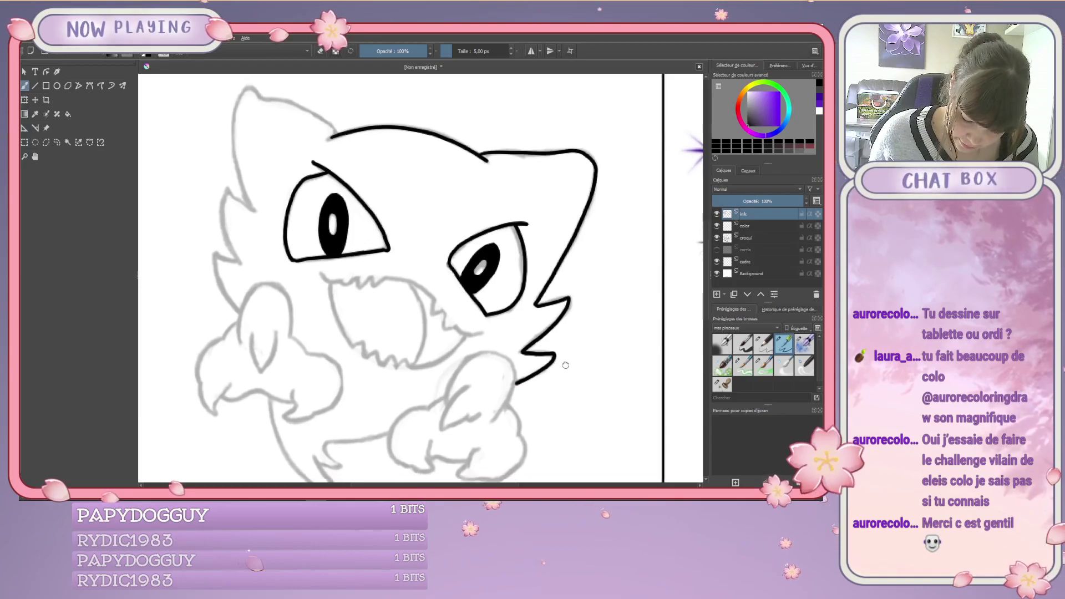
pyautogui.scroll(-3, 563, 300)
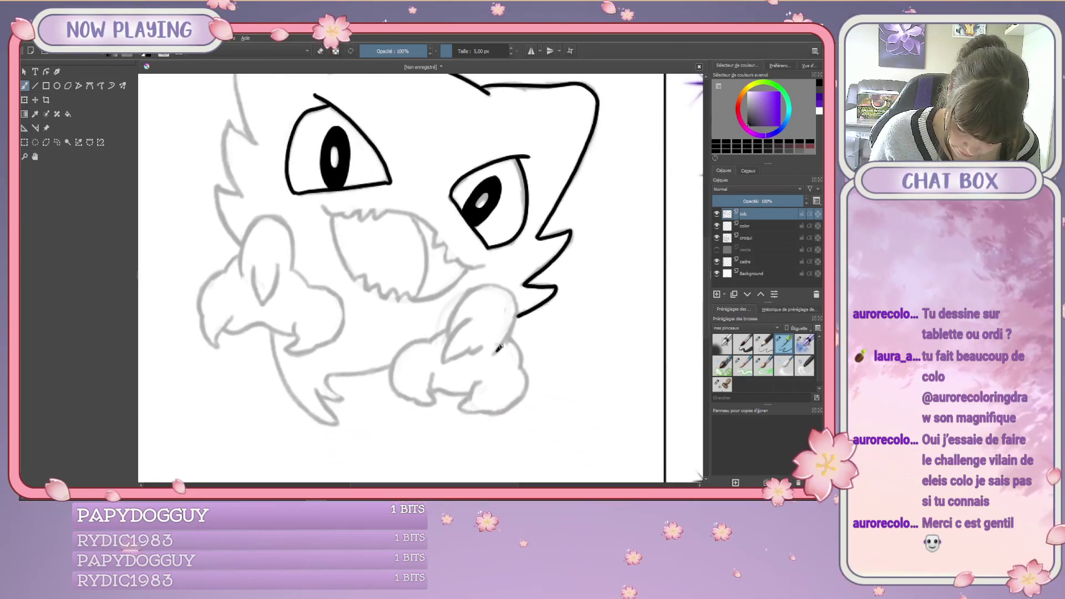
# Ink the right-hand clawed hand, covering its raised middle finger and the rounded, clawed fingers on either side.
pyautogui.moveTo(513, 328)
pyautogui.mouseDown()
pyautogui.moveTo(506, 292)
pyautogui.moveTo(476, 291)
pyautogui.moveTo(443, 362)
pyautogui.mouseUp()
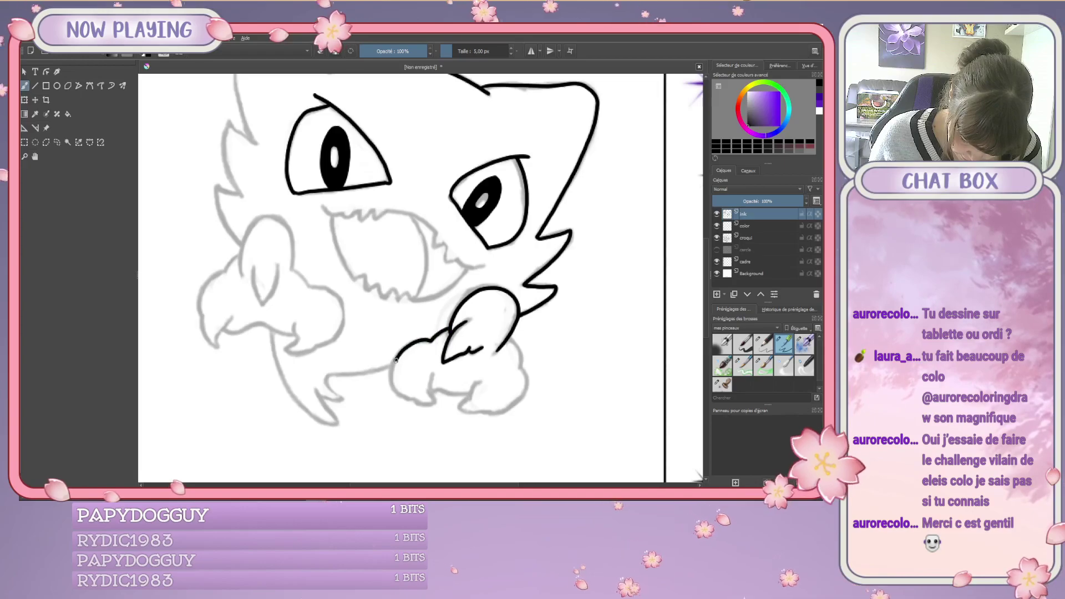
pyautogui.moveTo(448, 330)
pyautogui.mouseDown()
pyautogui.moveTo(396, 391)
pyautogui.moveTo(436, 404)
pyautogui.moveTo(436, 375)
pyautogui.mouseUp()
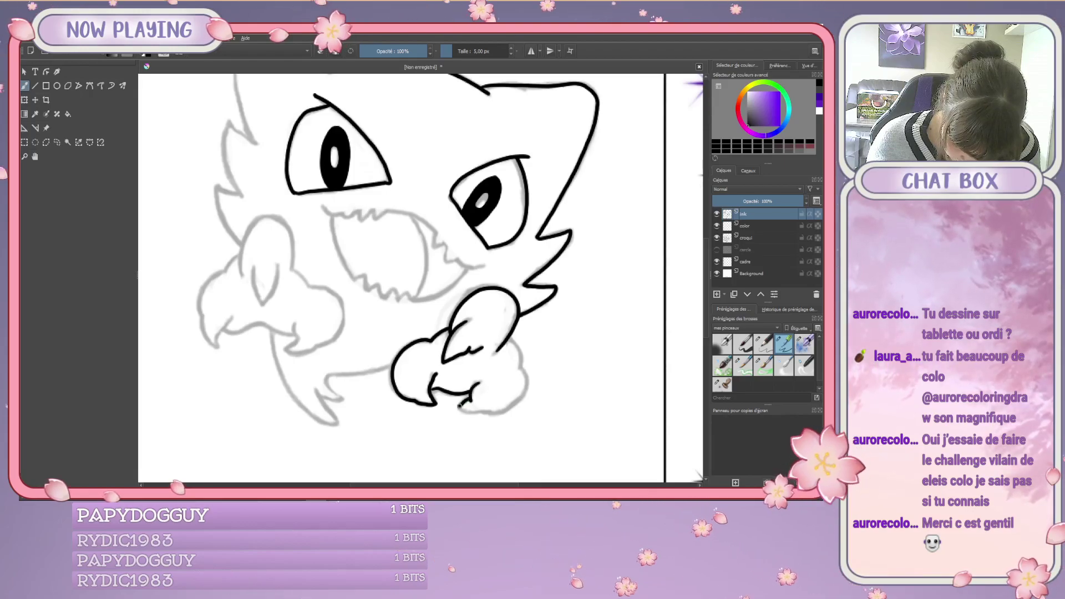
pyautogui.moveTo(477, 383)
pyautogui.mouseDown()
pyautogui.moveTo(473, 411)
pyautogui.moveTo(510, 407)
pyautogui.moveTo(526, 385)
pyautogui.moveTo(521, 367)
pyautogui.mouseUp()
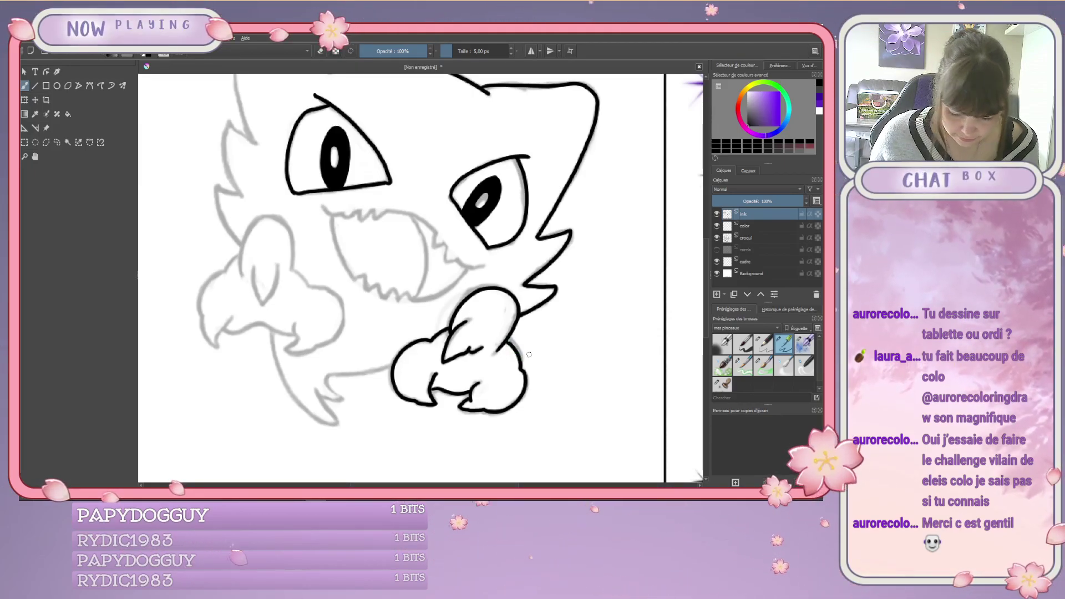
# Ink the left-hand ear and the pointed cheek fur beneath it.
pyautogui.moveTo(377, 332); pyautogui.dragTo(370, 481)
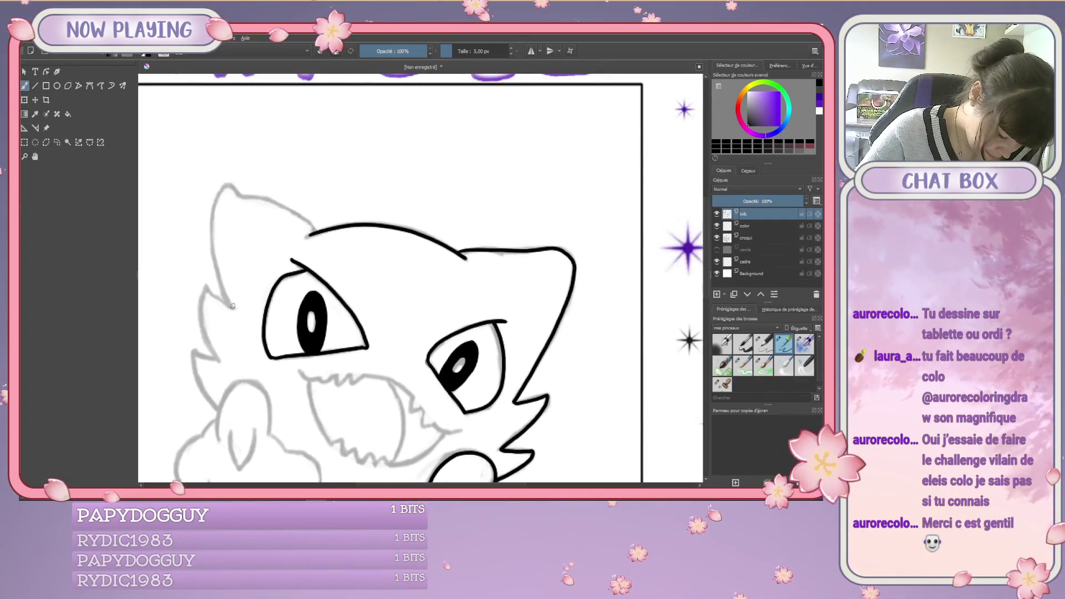
pyautogui.moveTo(213, 244)
pyautogui.mouseDown()
pyautogui.moveTo(233, 307)
pyautogui.moveTo(257, 196)
pyautogui.moveTo(313, 229)
pyautogui.mouseUp()
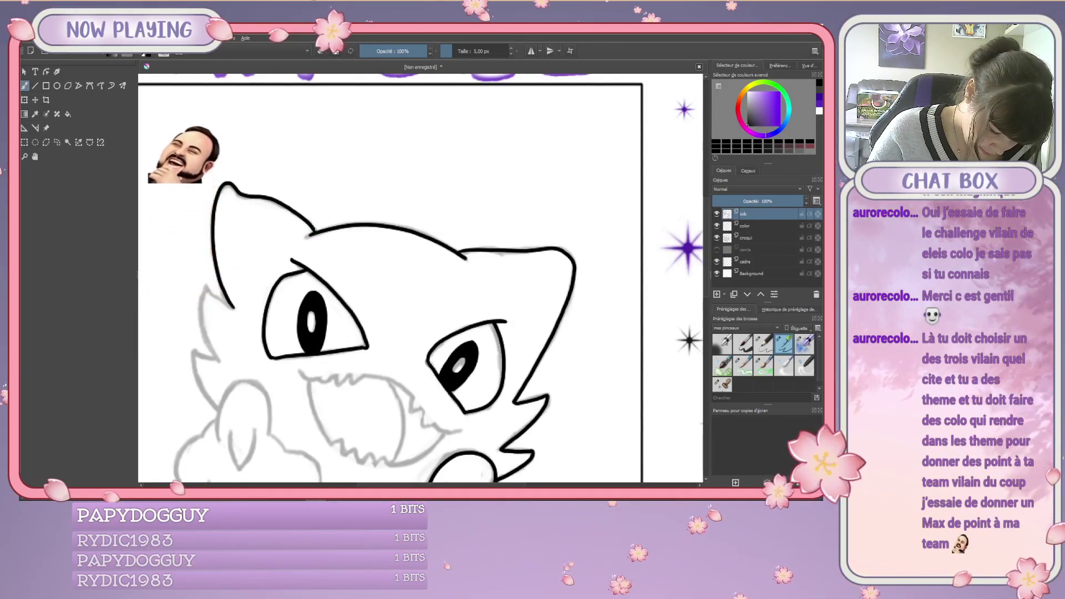
pyautogui.moveTo(225, 303)
pyautogui.mouseDown()
pyautogui.moveTo(205, 285)
pyautogui.moveTo(200, 318)
pyautogui.mouseUp()
# Ink the outline of the left-hand clawed hand, from its raised middle finger to the rounded outer fingers and their claws.
pyautogui.moveTo(216, 358)
pyautogui.mouseDown()
pyautogui.moveTo(216, 408)
pyautogui.moveTo(403, 318)
pyautogui.moveTo(405, 224)
pyautogui.moveTo(242, 282)
pyautogui.moveTo(243, 312)
pyautogui.mouseUp()
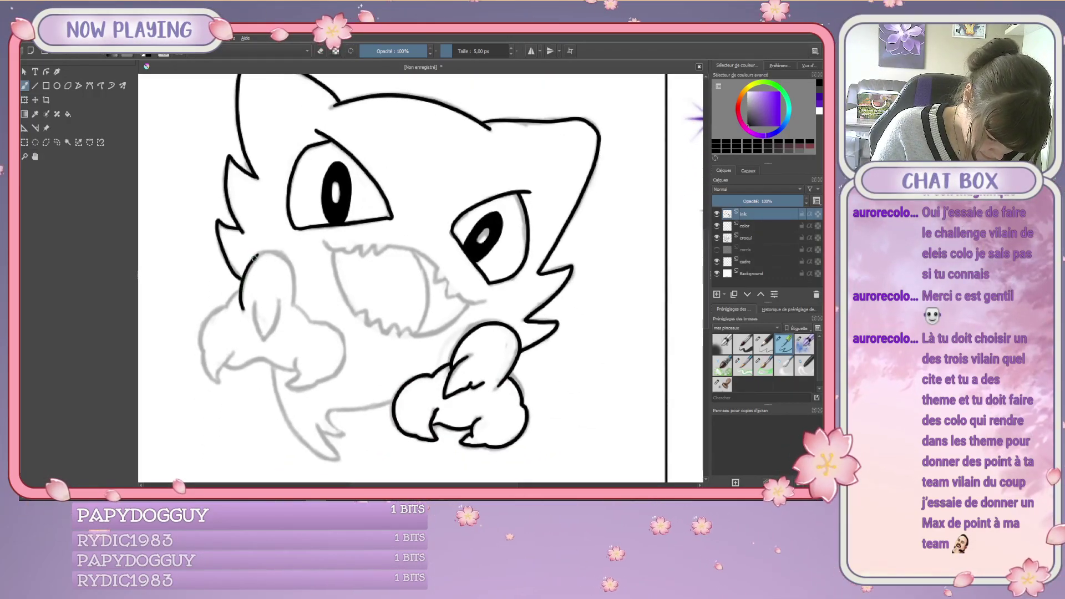
pyautogui.moveTo(292, 273)
pyautogui.mouseDown()
pyautogui.moveTo(290, 307)
pyautogui.moveTo(342, 341)
pyautogui.moveTo(343, 361)
pyautogui.moveTo(295, 379)
pyautogui.mouseUp()
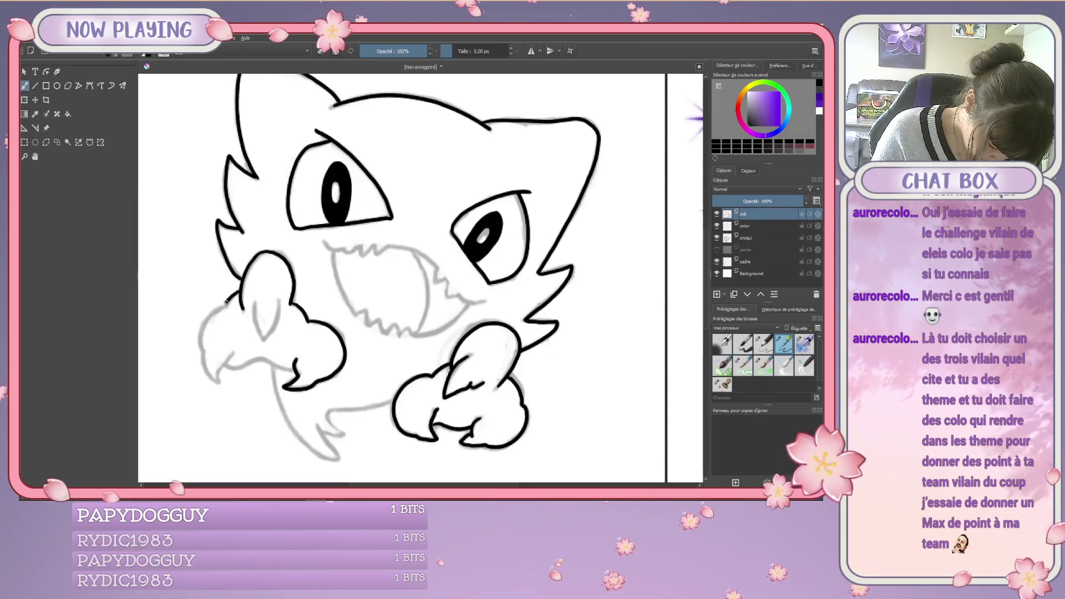
pyautogui.moveTo(242, 307)
pyautogui.mouseDown()
pyautogui.moveTo(201, 350)
pyautogui.moveTo(208, 373)
pyautogui.moveTo(258, 359)
pyautogui.mouseUp()
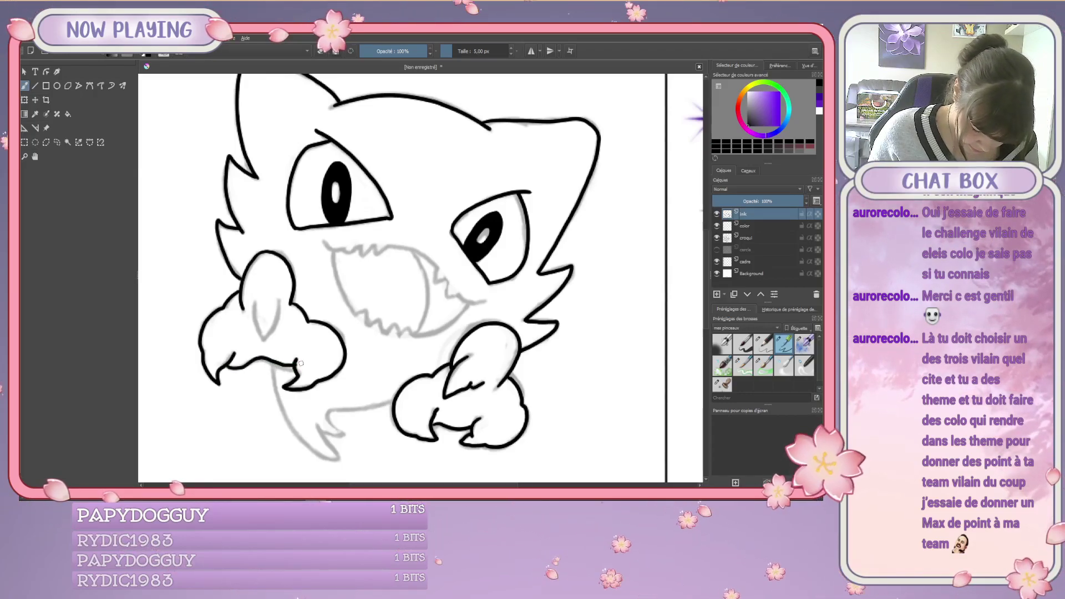
# Ink the lower body as a curved, jagged tail tip joined to the right-hand hand, redrawing its outer curve once.
pyautogui.moveTo(274, 364); pyautogui.dragTo(289, 422)
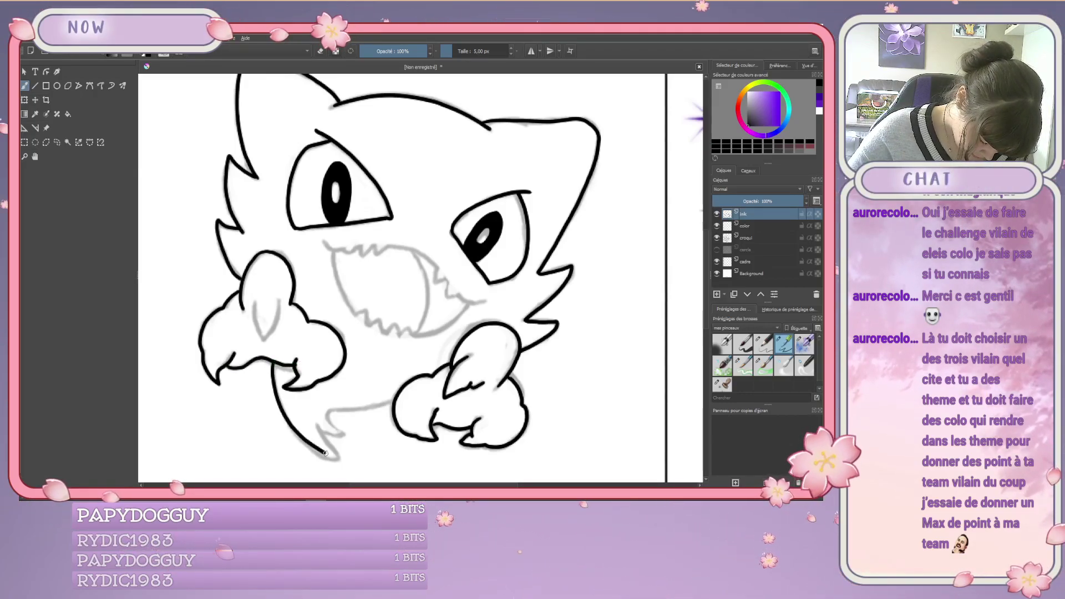
pyautogui.moveTo(325, 454); pyautogui.dragTo(331, 456)
pyautogui.hotkey('ctrl', 'z')
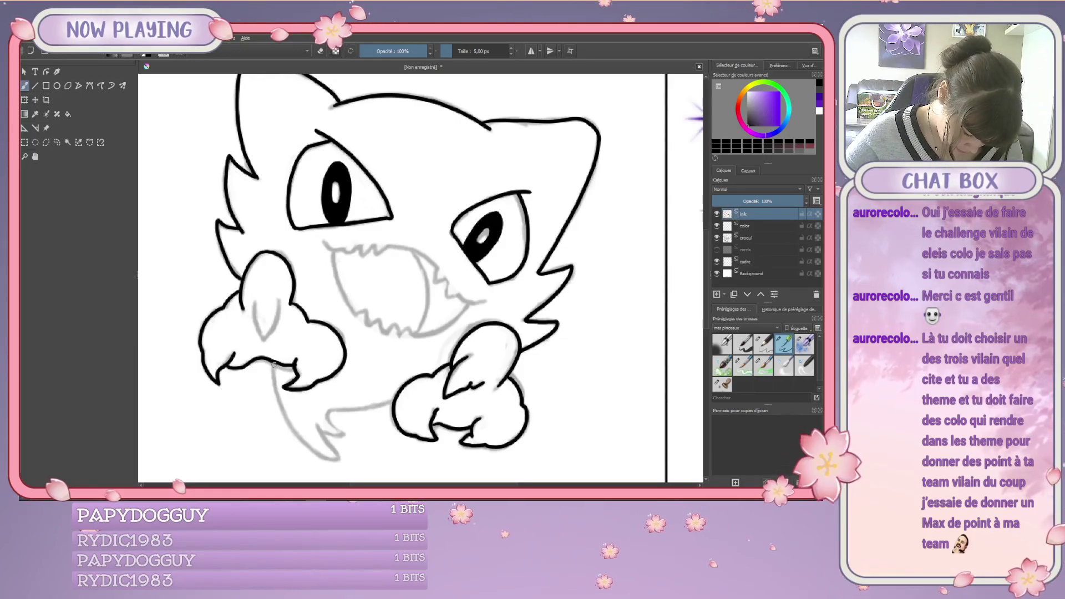
pyautogui.moveTo(274, 394)
pyautogui.mouseDown()
pyautogui.moveTo(297, 437)
pyautogui.moveTo(337, 459)
pyautogui.mouseUp()
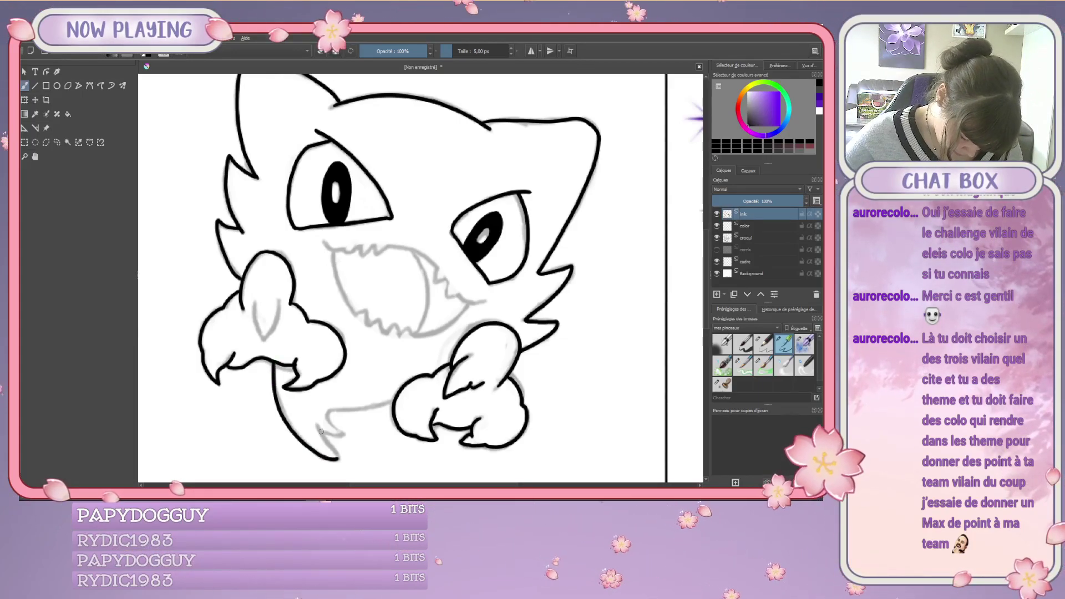
pyautogui.moveTo(317, 424)
pyautogui.mouseDown()
pyautogui.moveTo(338, 458)
pyautogui.moveTo(320, 430)
pyautogui.mouseUp()
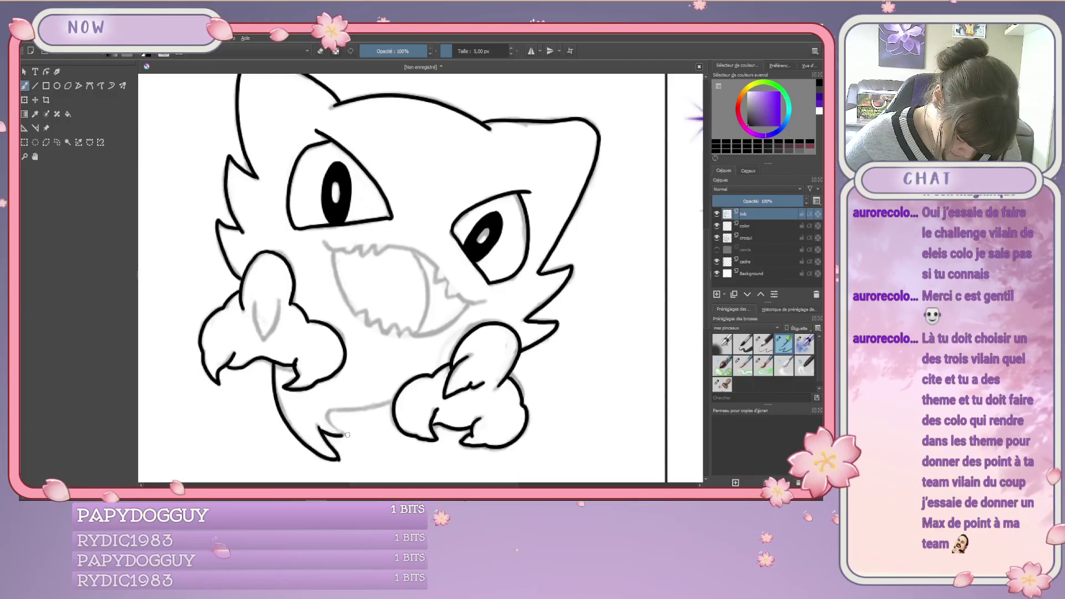
pyautogui.press('e')
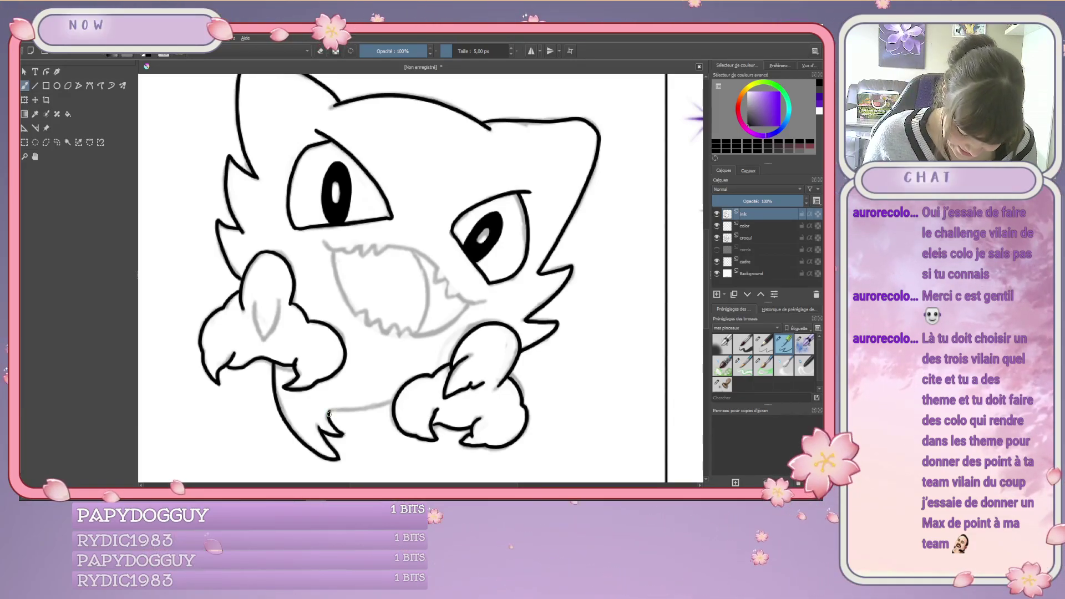
pyautogui.moveTo(329, 414); pyautogui.dragTo(400, 394)
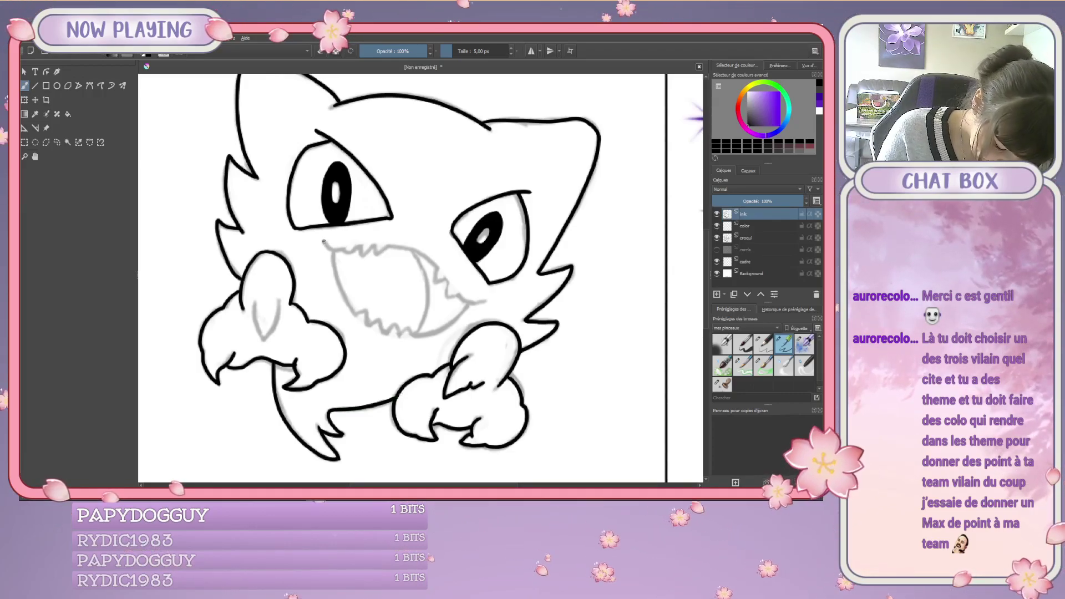
# Ink the open mouth with jagged upper and lower teeth, redoing part of its upper edge.
pyautogui.moveTo(323, 242); pyautogui.dragTo(415, 255)
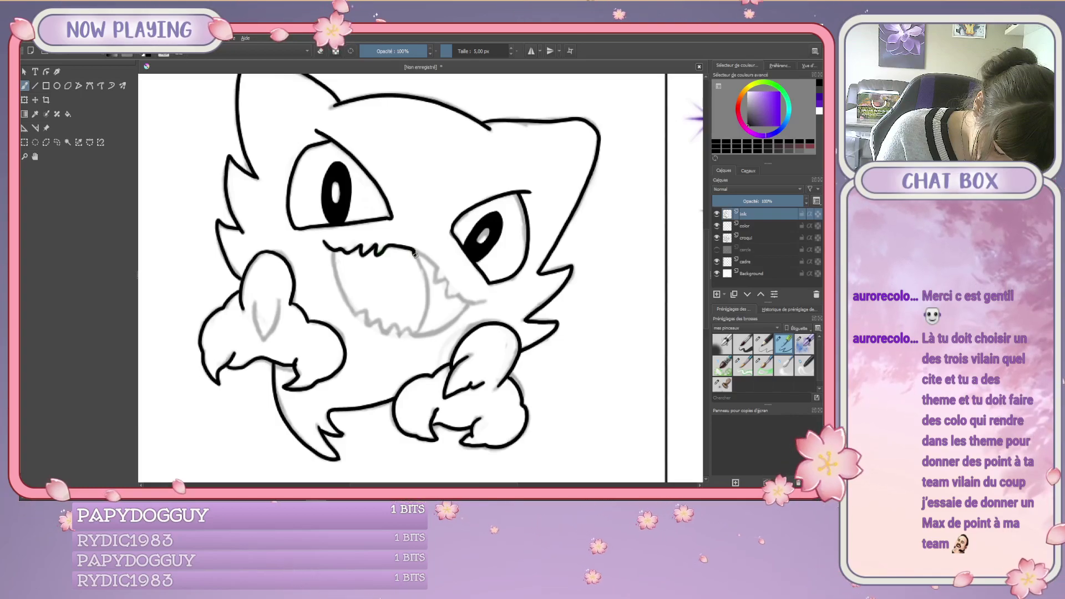
pyautogui.hotkey('ctrl', 'z')
pyautogui.hotkey('ctrl', 'z')
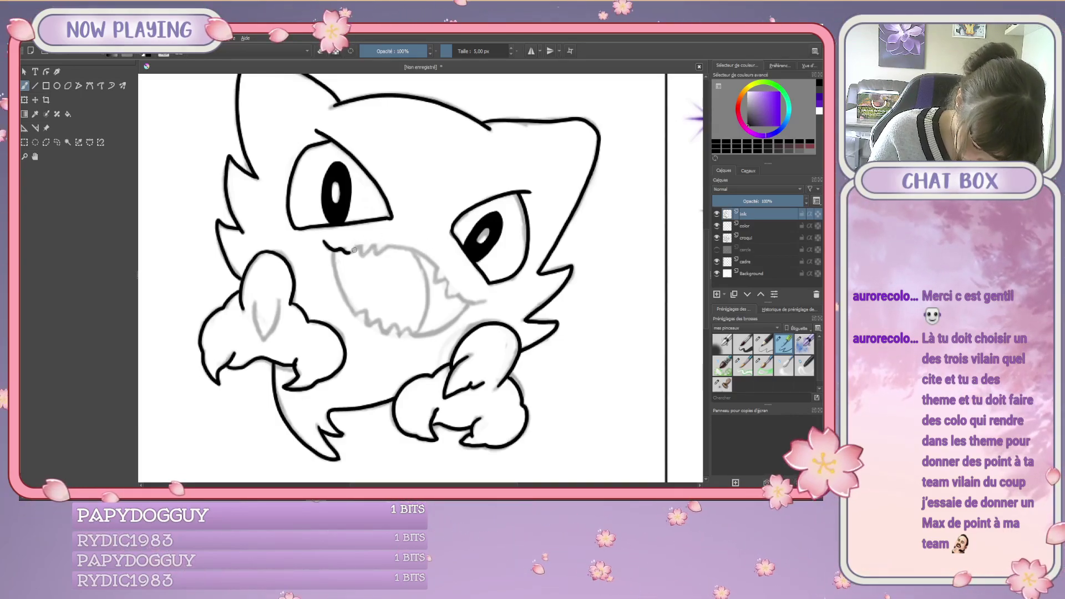
pyautogui.moveTo(361, 254)
pyautogui.mouseDown()
pyautogui.moveTo(414, 249)
pyautogui.moveTo(434, 279)
pyautogui.moveTo(453, 280)
pyautogui.moveTo(452, 298)
pyautogui.moveTo(486, 302)
pyautogui.mouseUp()
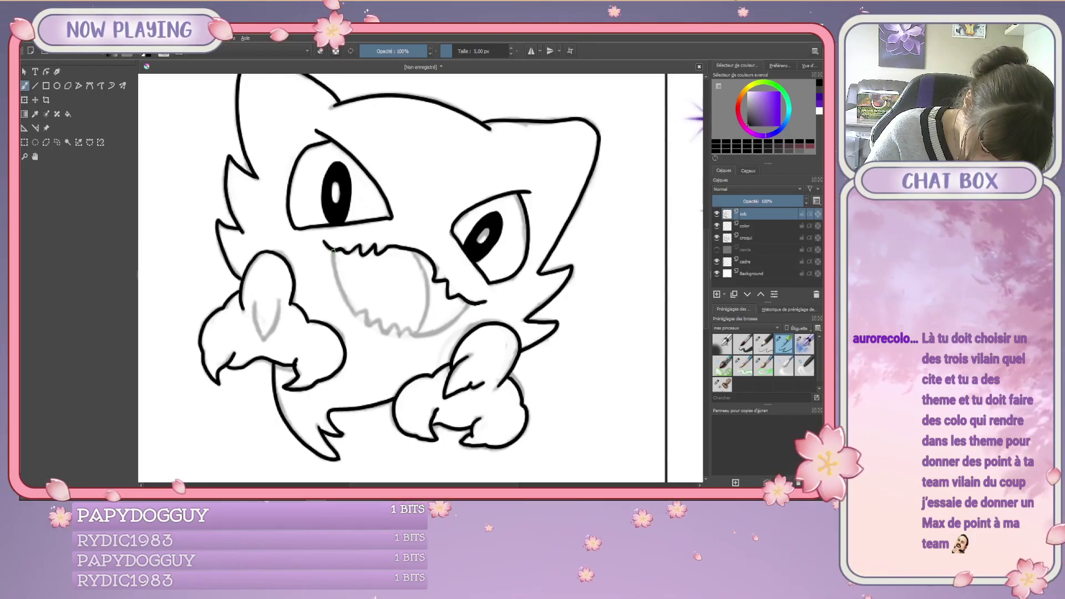
pyautogui.moveTo(351, 308)
pyautogui.mouseDown()
pyautogui.moveTo(383, 331)
pyautogui.moveTo(432, 335)
pyautogui.mouseUp()
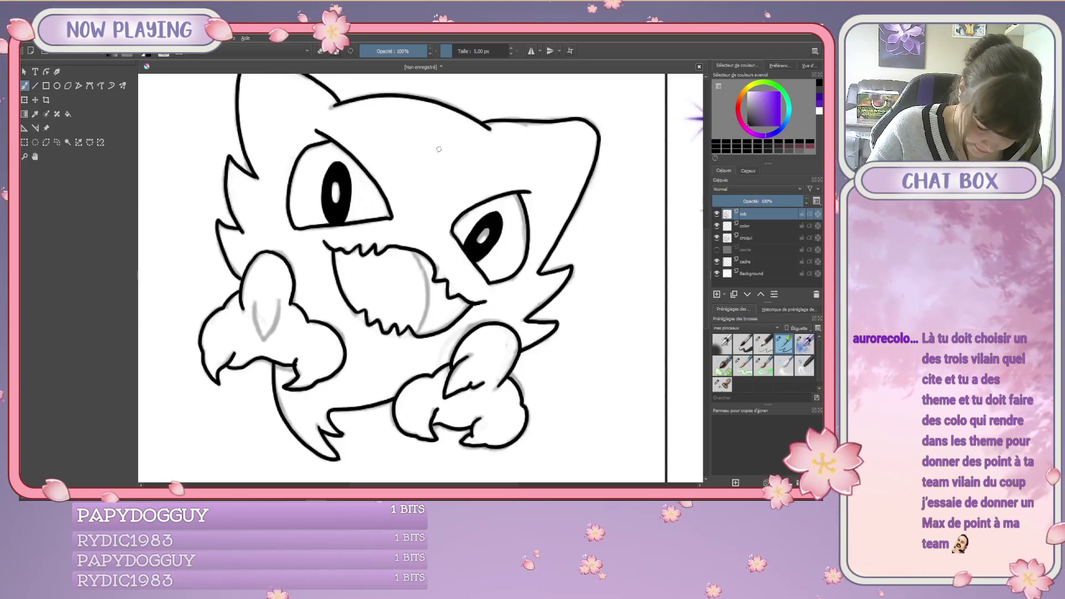
# Ink the left-hand hand's middle claw and the curved line inside the mouth, keeping the brush size at 3 px.
pyautogui.moveTo(254, 303)
pyautogui.mouseDown()
pyautogui.moveTo(265, 337)
pyautogui.moveTo(280, 296)
pyautogui.mouseUp()
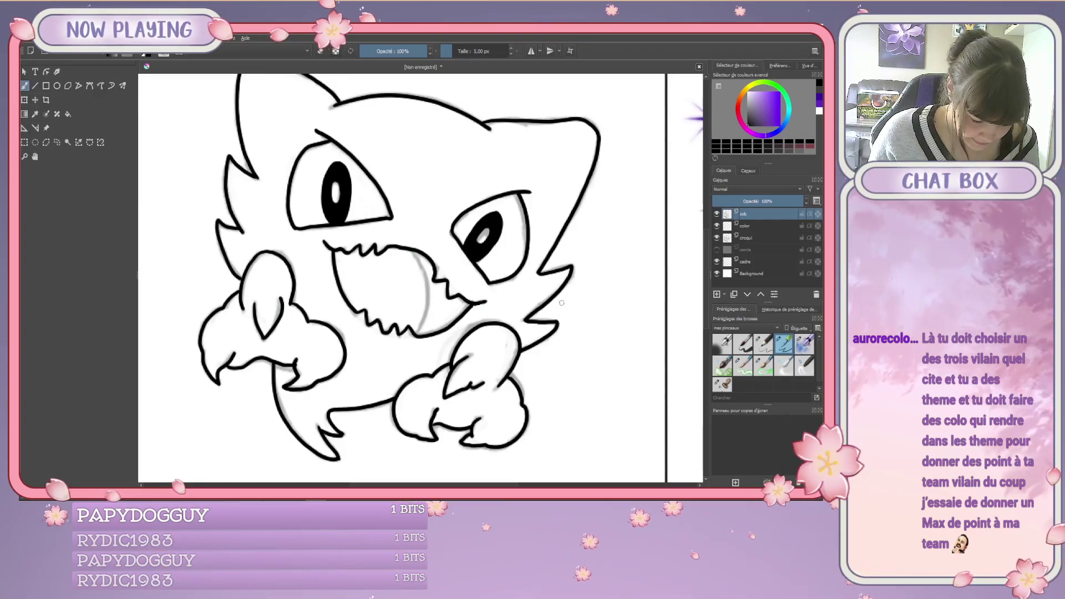
pyautogui.scroll(2, 561, 303)
pyautogui.click(479, 51)
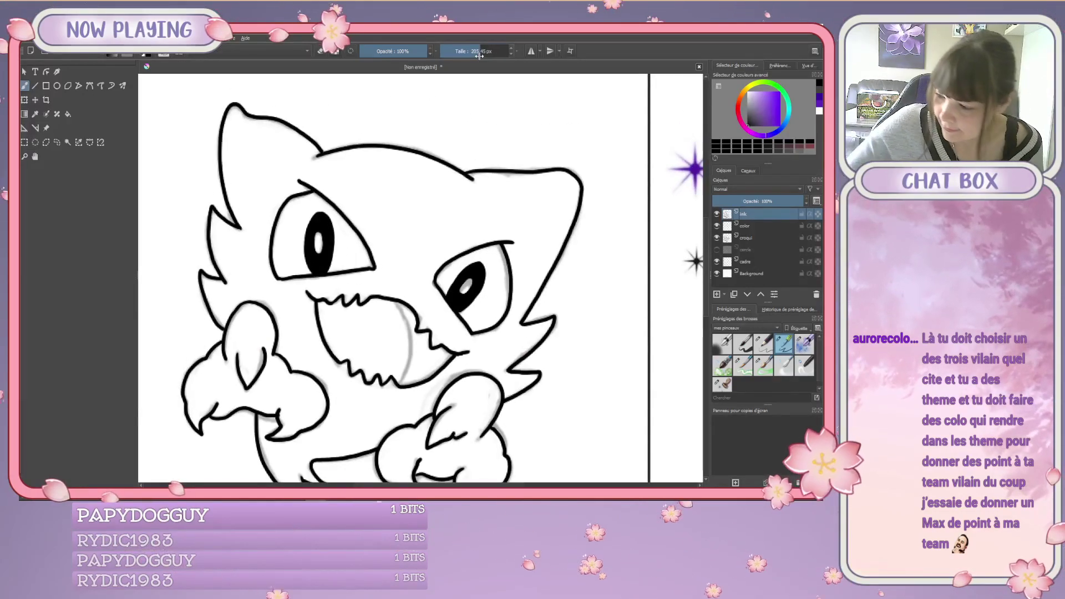
pyautogui.moveTo(479, 51); pyautogui.dragTo(444, 51)
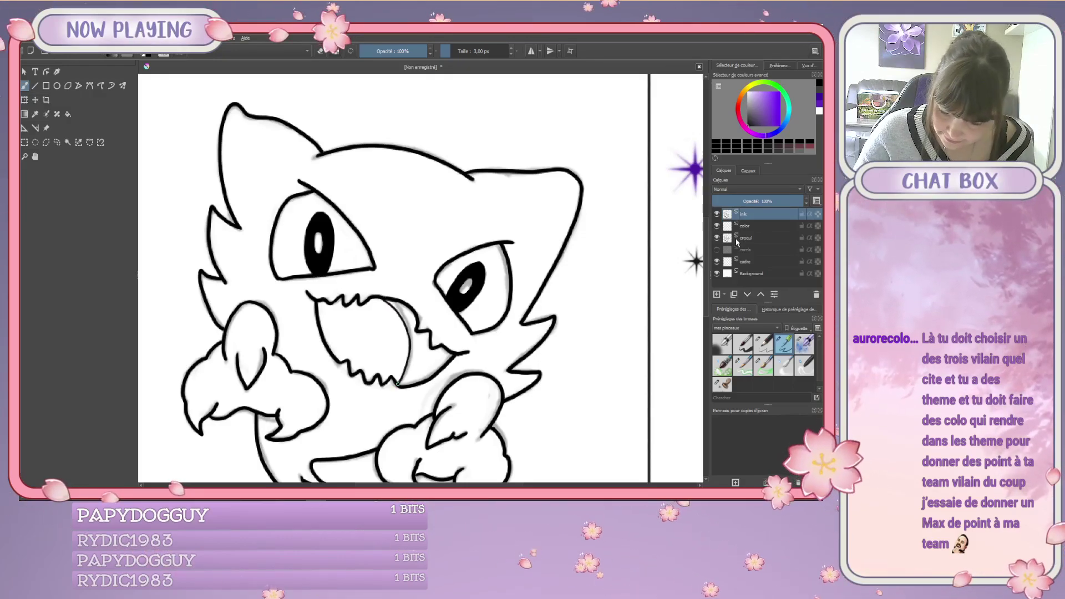
# Hide the sketch layer so only the inked character and the frame are shown.
pyautogui.click(717, 237)
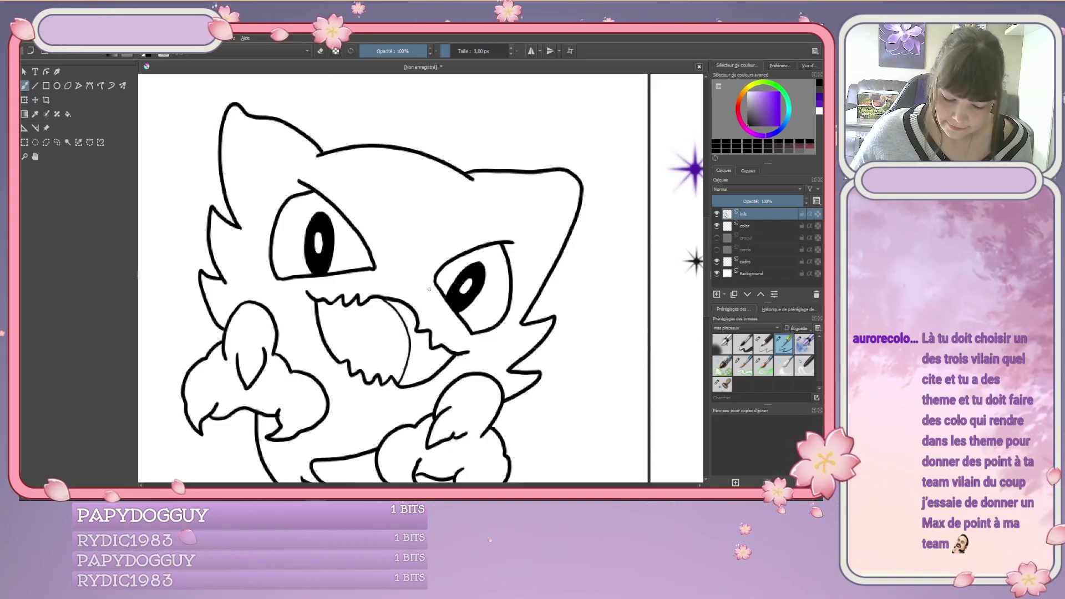
pyautogui.scroll(-1, 483, 369)
pyautogui.scroll(-1, 483, 369)
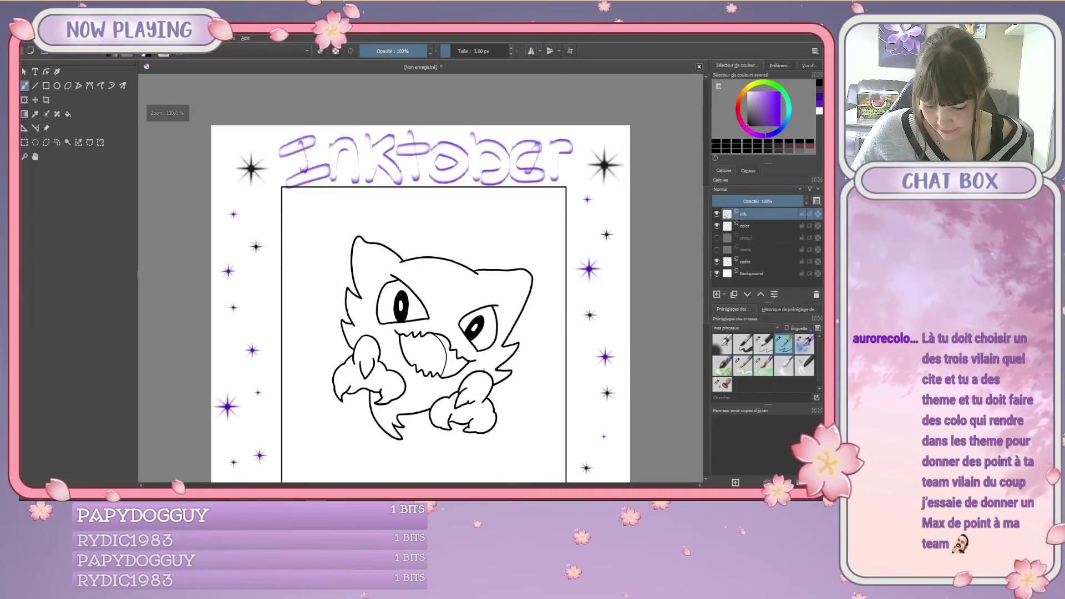
pyautogui.moveTo(519, 392)
pyautogui.mouseDown()
pyautogui.moveTo(456, 358)
pyautogui.moveTo(543, 436)
pyautogui.mouseUp()
# Erase and re-ink the mouth's upper edge where the inner curve meets the right-hand side.
pyautogui.scroll(3, 457, 355)
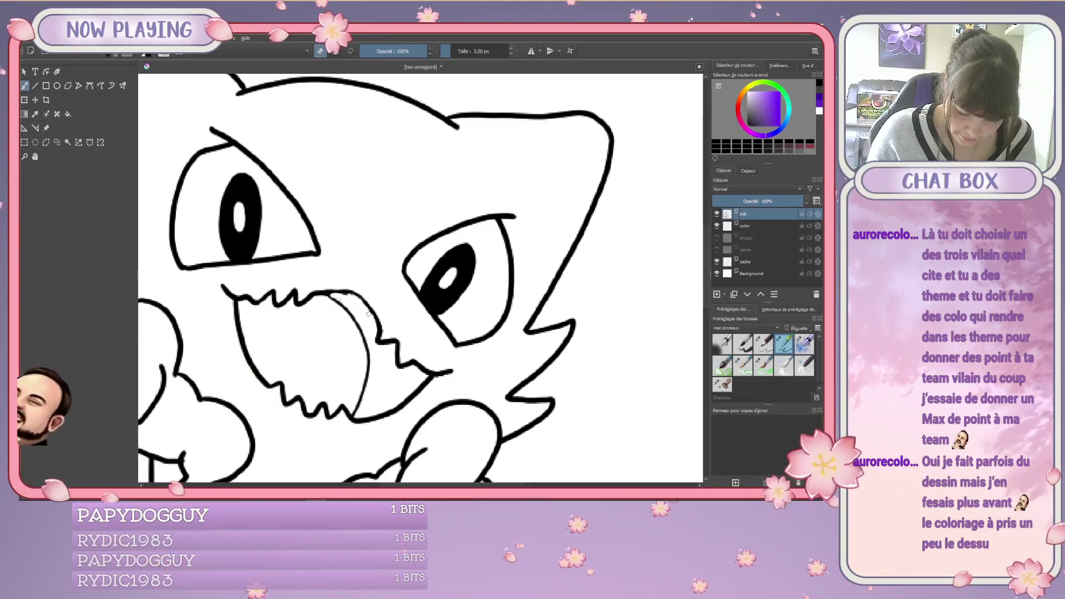
pyautogui.moveTo(313, 291); pyautogui.dragTo(358, 294)
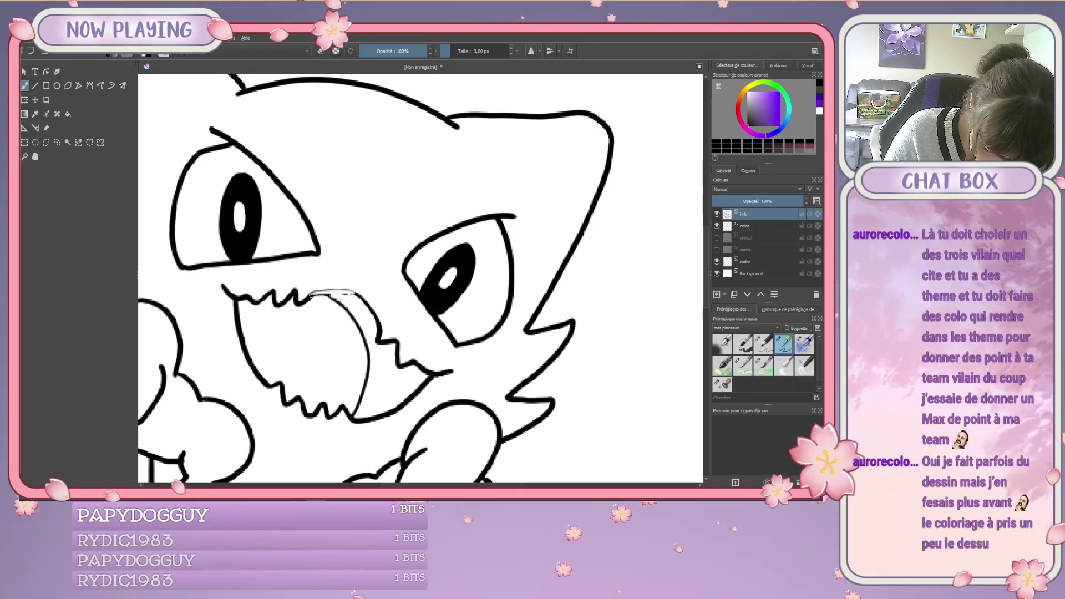
pyautogui.moveTo(355, 290); pyautogui.dragTo(312, 293)
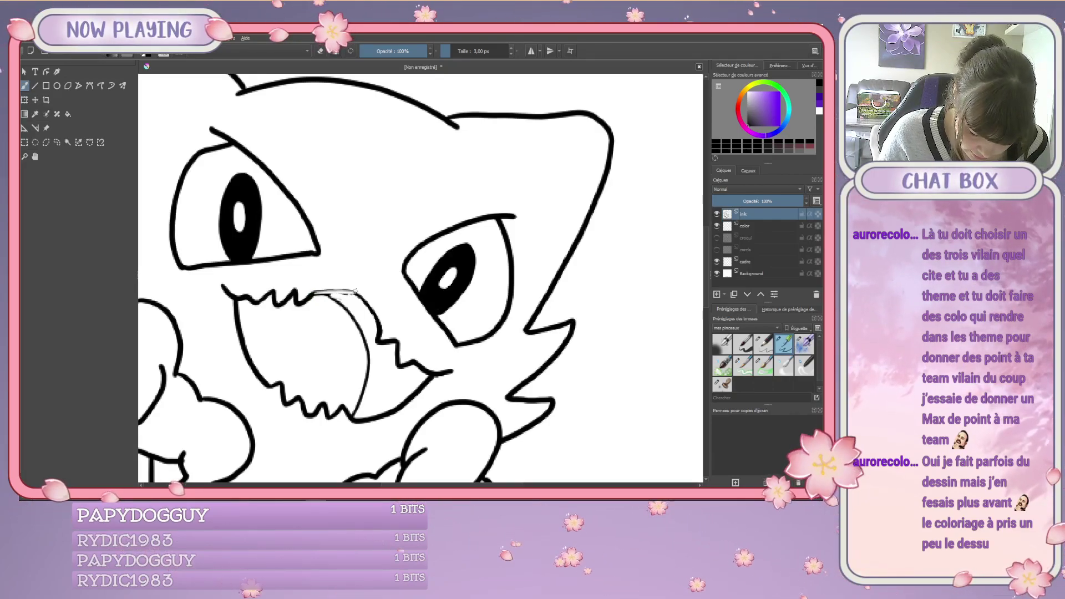
pyautogui.press('e')
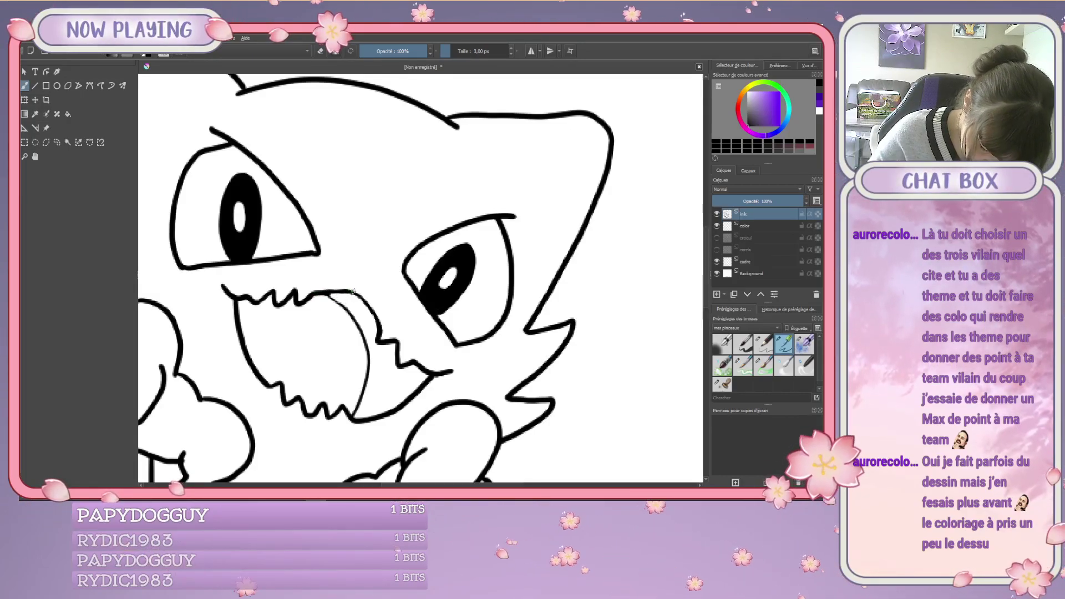
pyautogui.moveTo(358, 298); pyautogui.dragTo(379, 315)
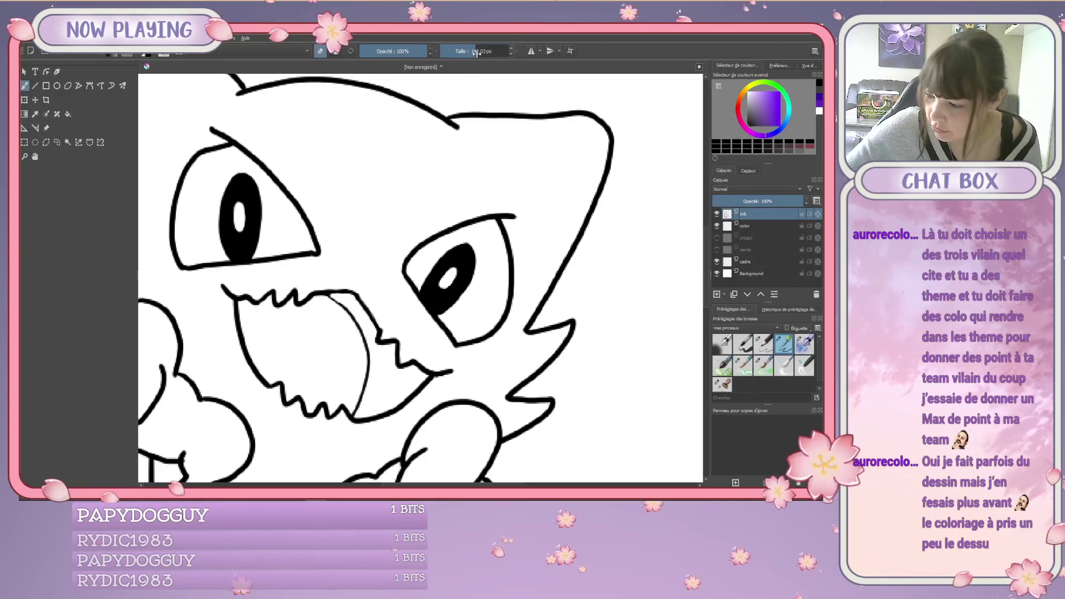
# Reshape the mouth's upper right corner into a sharper angle with a 3 px brush and eraser.
pyautogui.moveTo(476, 53); pyautogui.dragTo(452, 51)
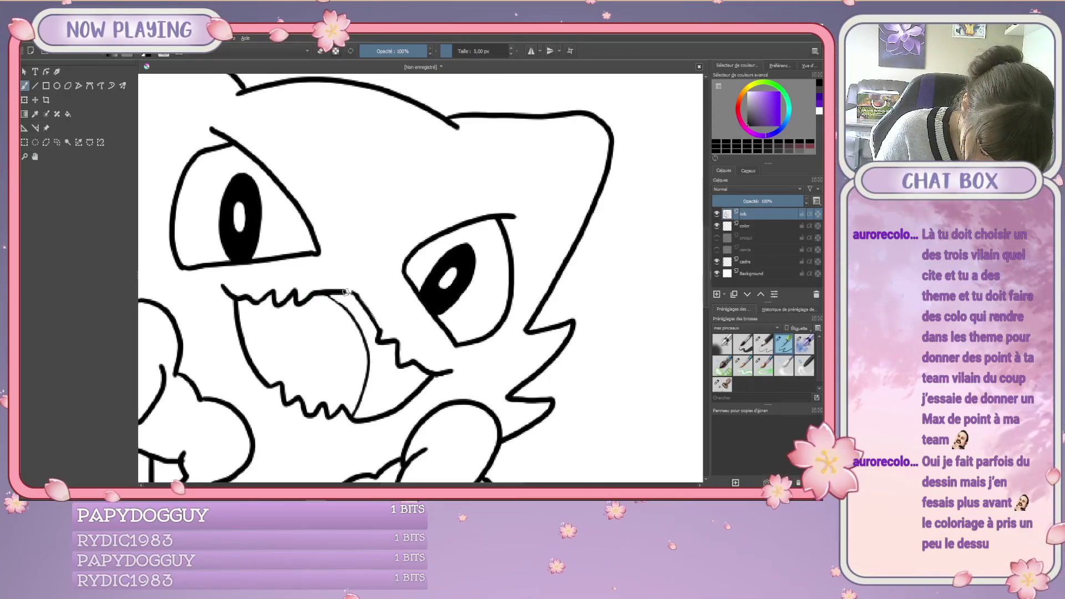
pyautogui.moveTo(346, 292)
pyautogui.mouseDown()
pyautogui.moveTo(361, 292)
pyautogui.moveTo(379, 334)
pyautogui.mouseUp()
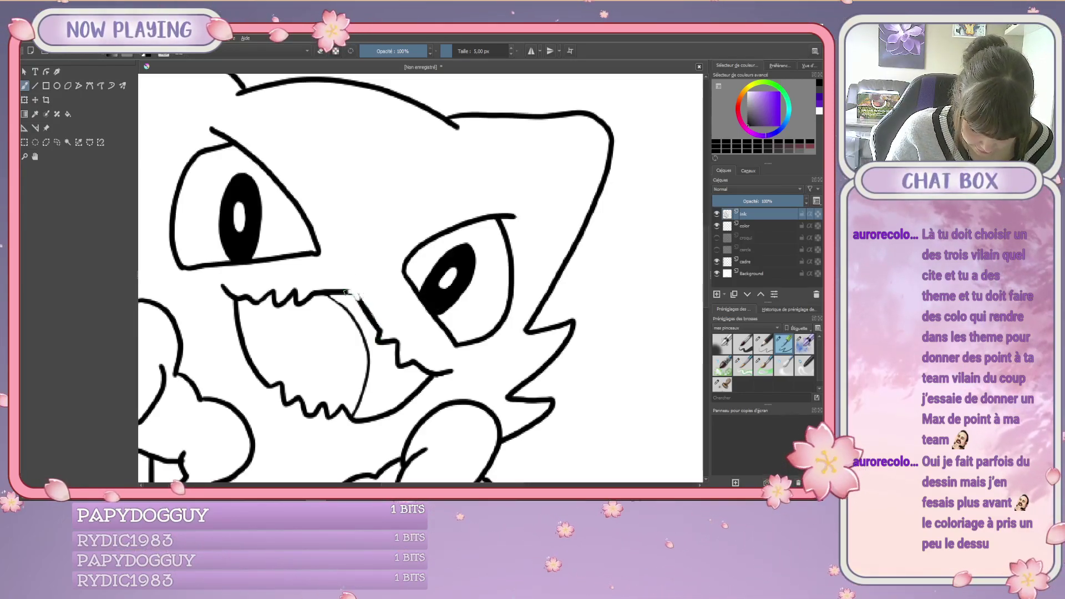
pyautogui.moveTo(347, 292); pyautogui.dragTo(369, 307)
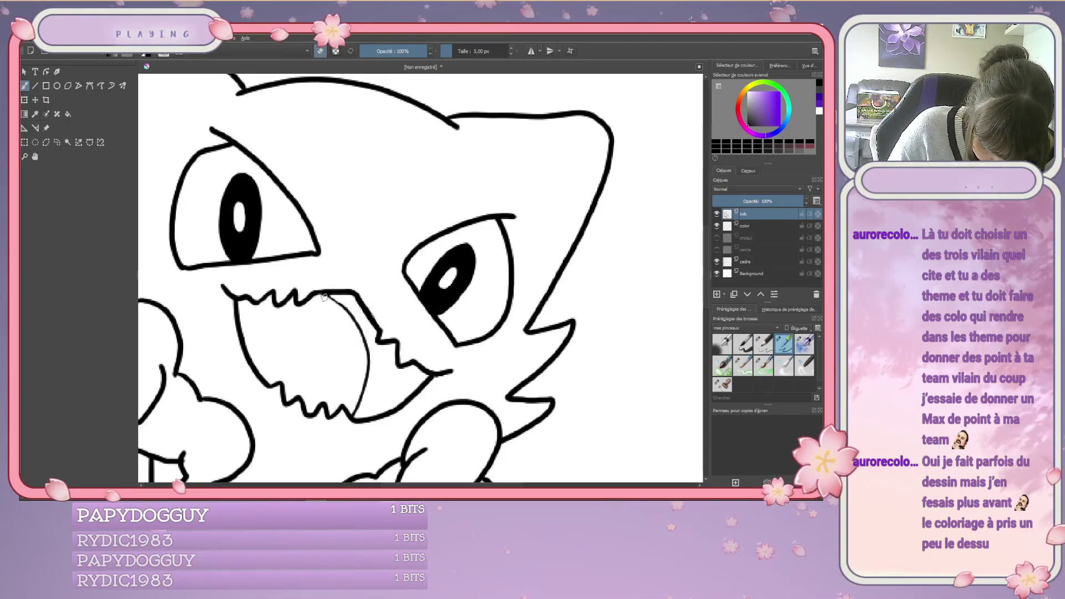
pyautogui.press('e')
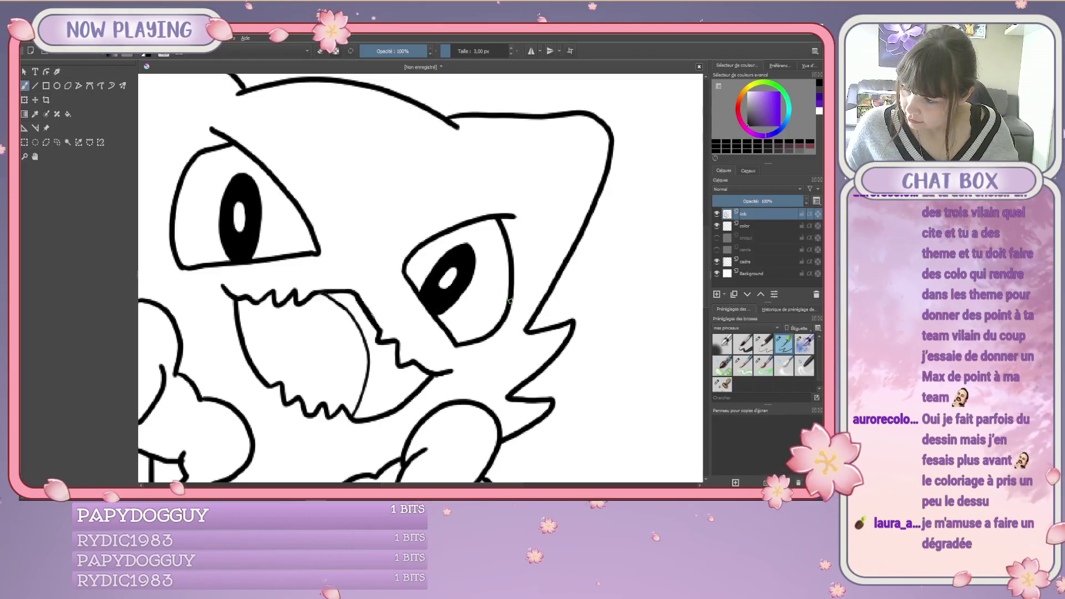
pyautogui.scroll(-1, 511, 296)
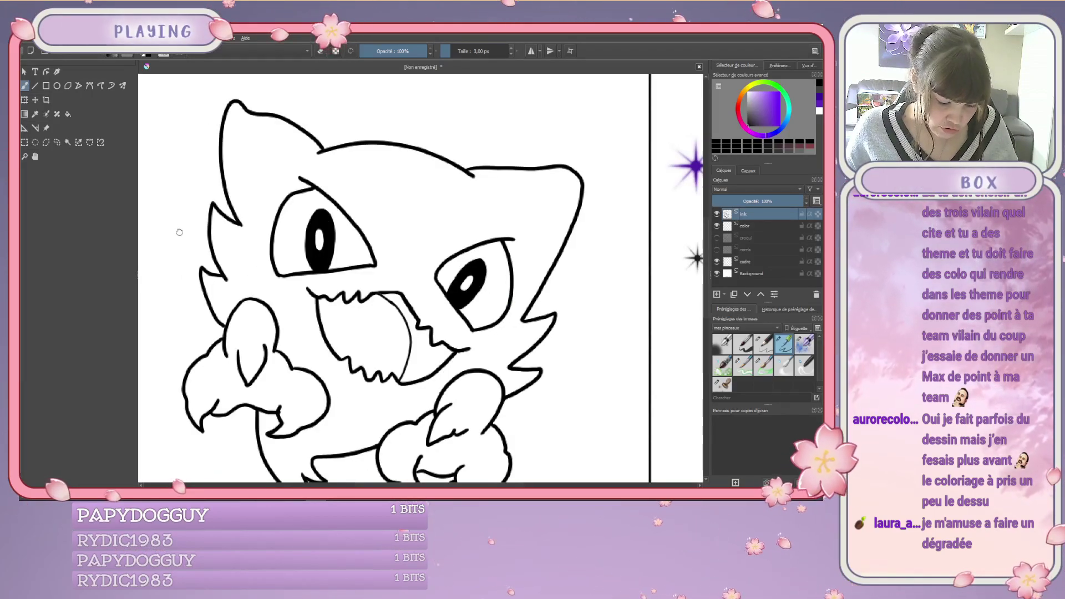
pyautogui.moveTo(178, 230)
pyautogui.mouseDown()
pyautogui.moveTo(219, 214)
pyautogui.moveTo(207, 224)
pyautogui.mouseUp()
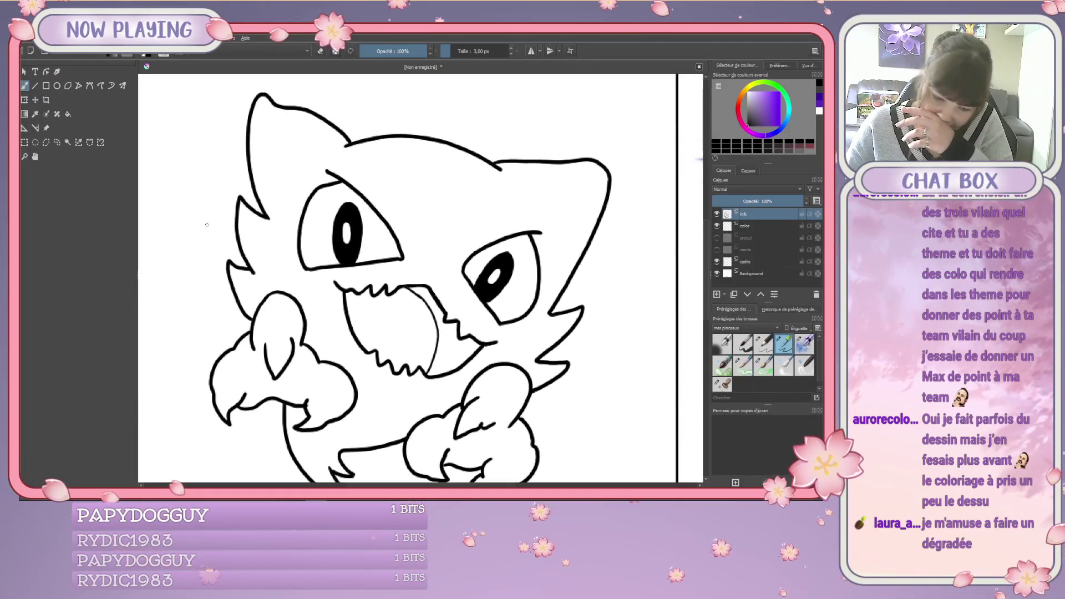
pyautogui.press('+')
pyautogui.press('+')
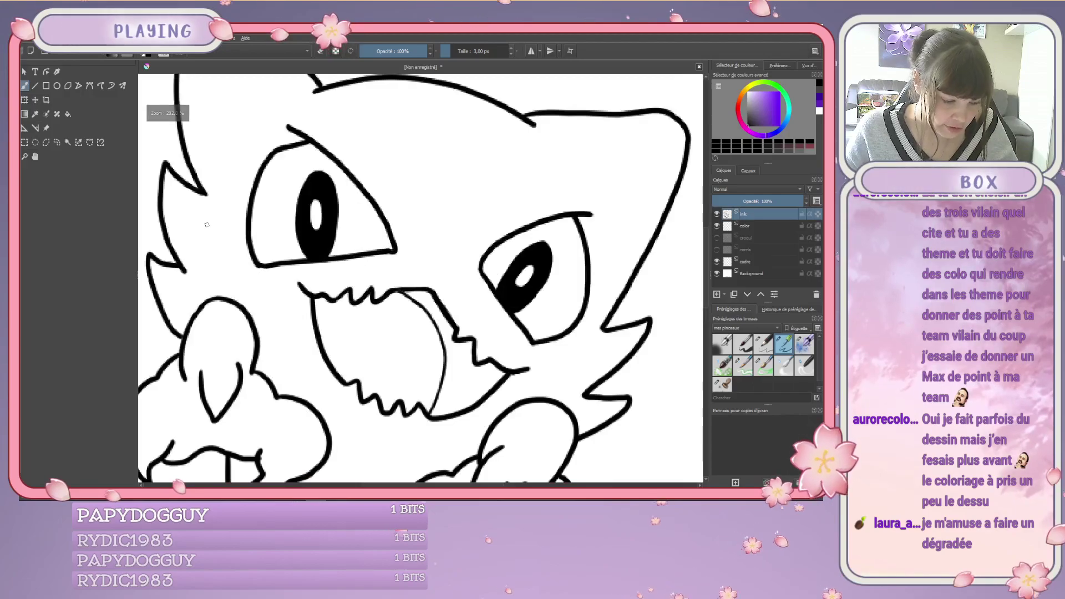
# Trim the loose ends of the forehead line and both brow lines into thin points with the 3 px eraser.
pyautogui.press('-')
pyautogui.press('-')
pyautogui.moveTo(430, 250); pyautogui.dragTo(468, 411)
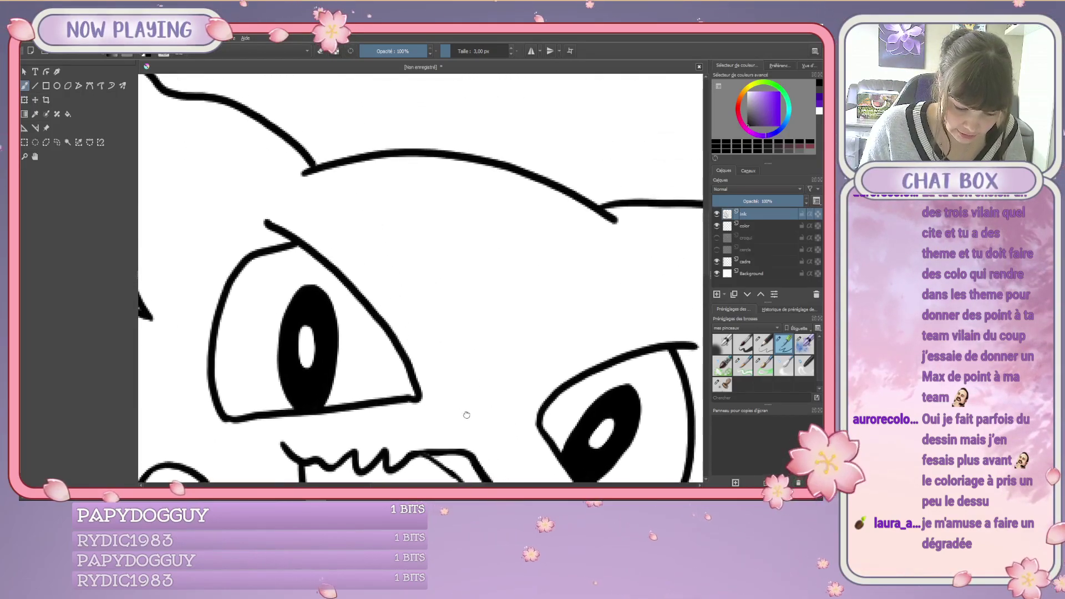
pyautogui.press('+')
pyautogui.press('+')
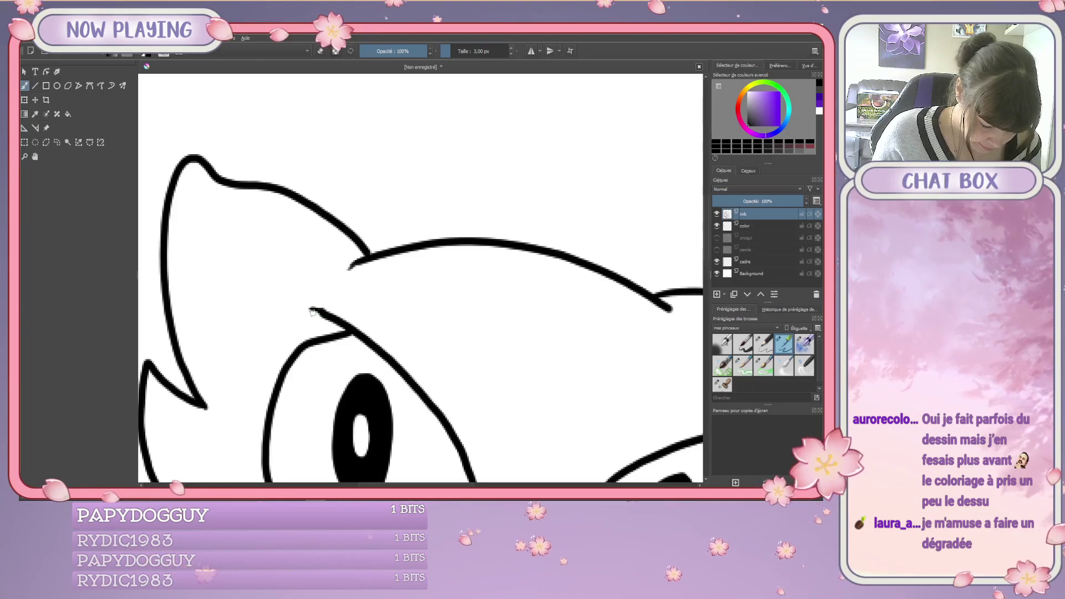
pyautogui.moveTo(578, 344); pyautogui.dragTo(375, 340)
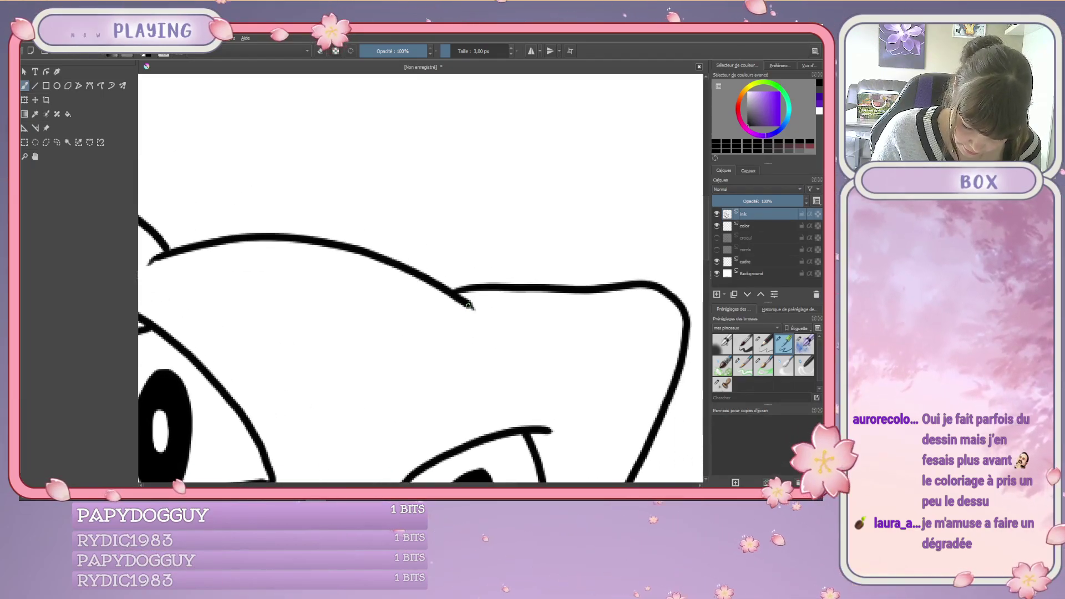
pyautogui.moveTo(469, 306); pyautogui.dragTo(481, 317)
pyautogui.moveTo(514, 397); pyautogui.dragTo(452, 290)
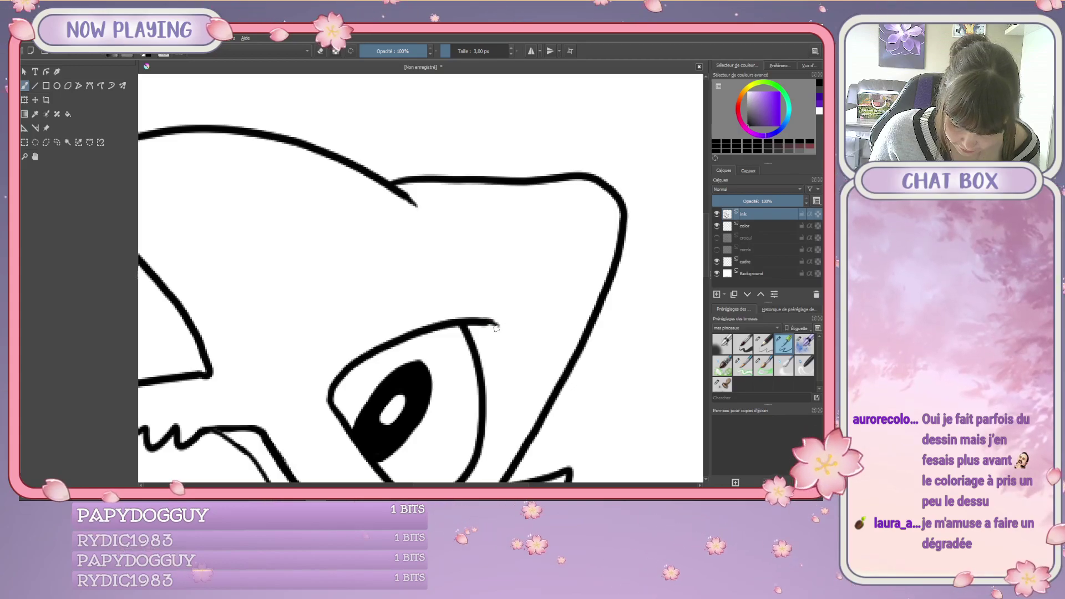
pyautogui.moveTo(507, 399); pyautogui.dragTo(514, 281)
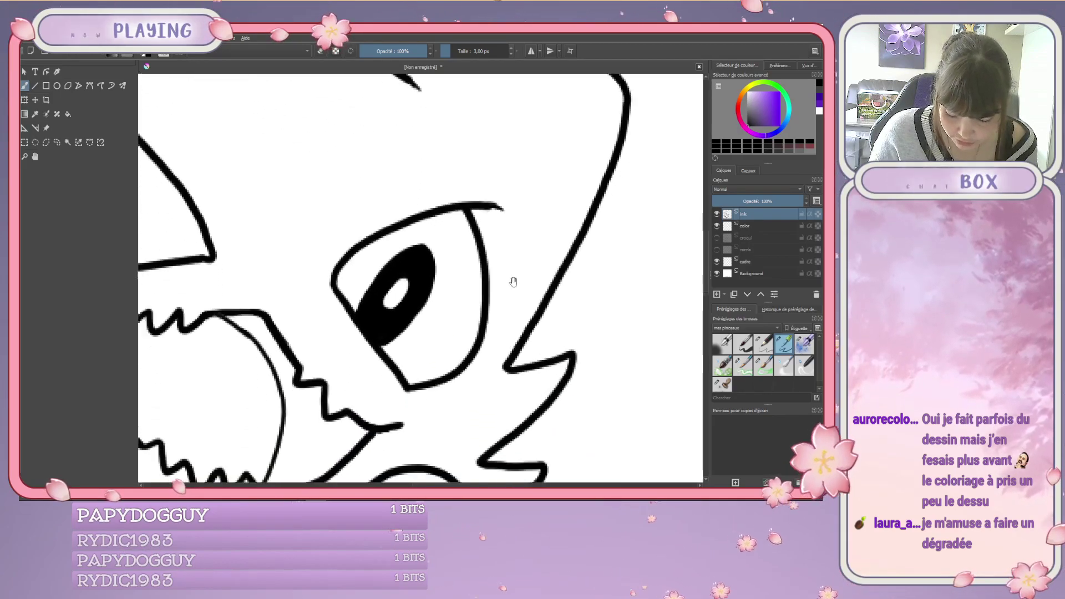
# Taper the open line ends at the mouth's corners and on the fingers and claws of both hands.
pyautogui.moveTo(469, 409); pyautogui.dragTo(485, 307)
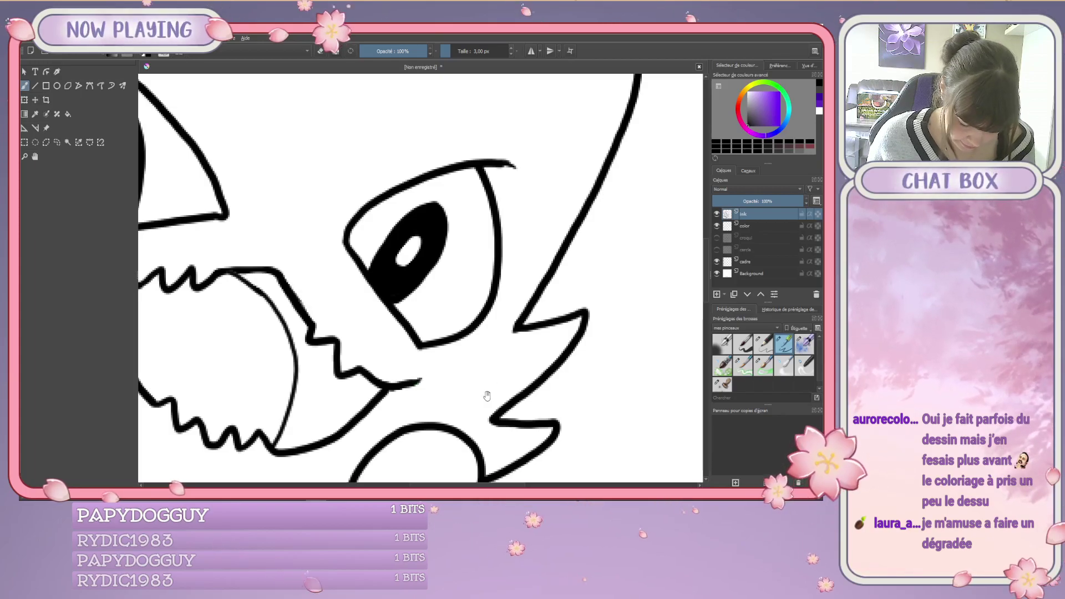
pyautogui.moveTo(487, 395)
pyautogui.mouseDown()
pyautogui.moveTo(473, 397)
pyautogui.moveTo(537, 353)
pyautogui.mouseUp()
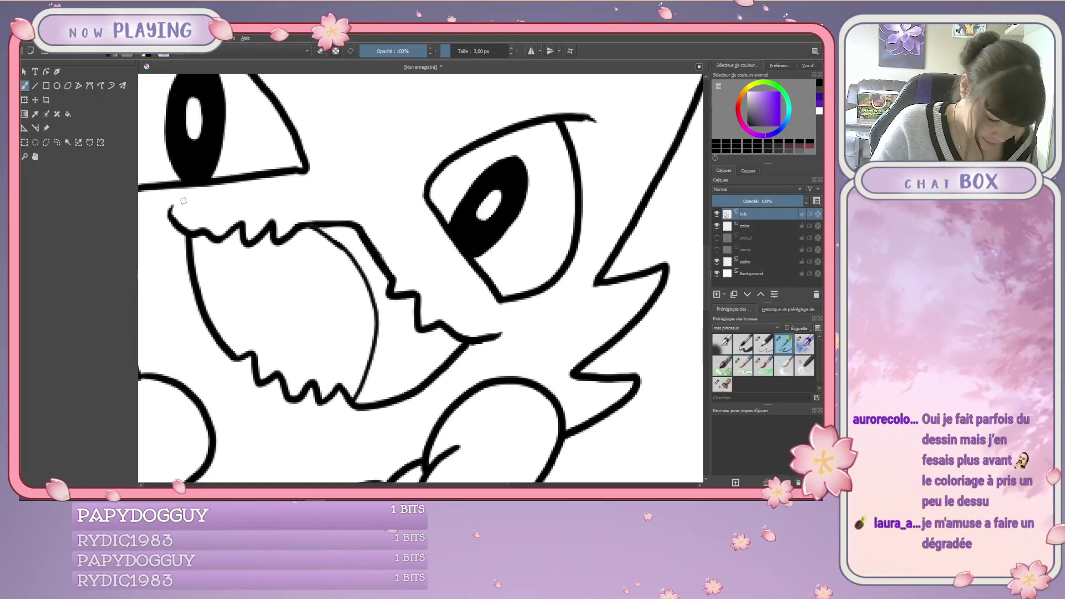
pyautogui.moveTo(547, 380); pyautogui.dragTo(560, 233)
pyautogui.moveTo(520, 407); pyautogui.dragTo(515, 361)
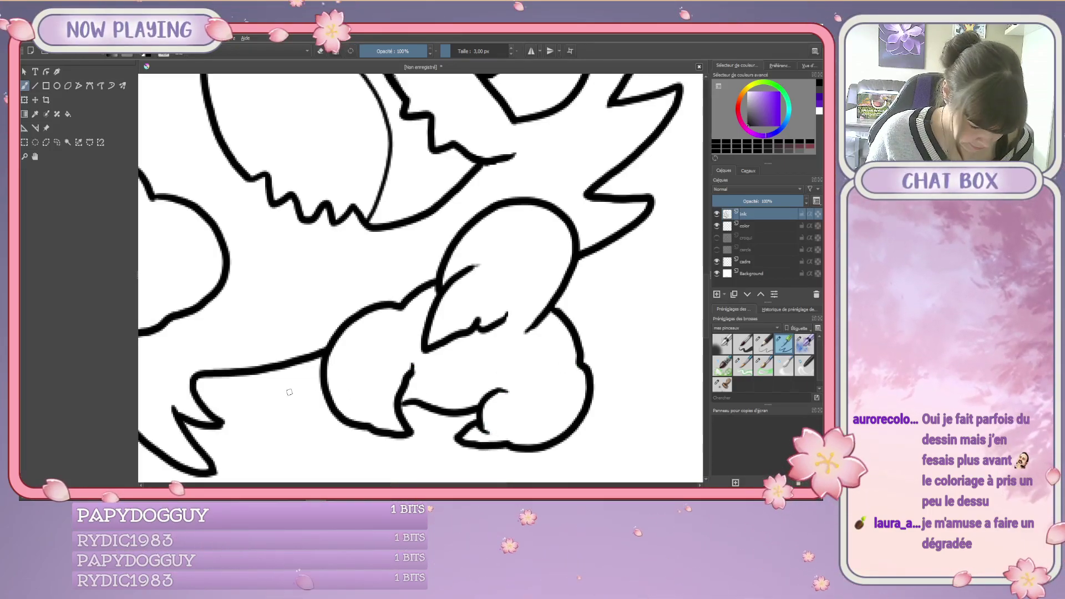
pyautogui.moveTo(259, 341)
pyautogui.mouseDown()
pyautogui.moveTo(310, 355)
pyautogui.moveTo(341, 347)
pyautogui.mouseUp()
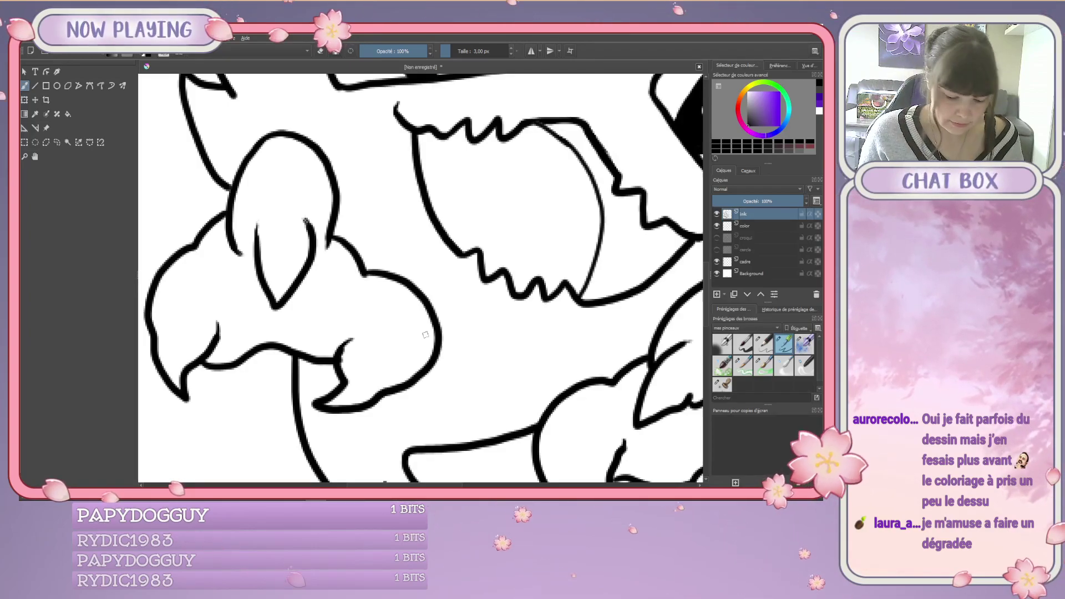
pyautogui.moveTo(481, 339); pyautogui.dragTo(413, 420)
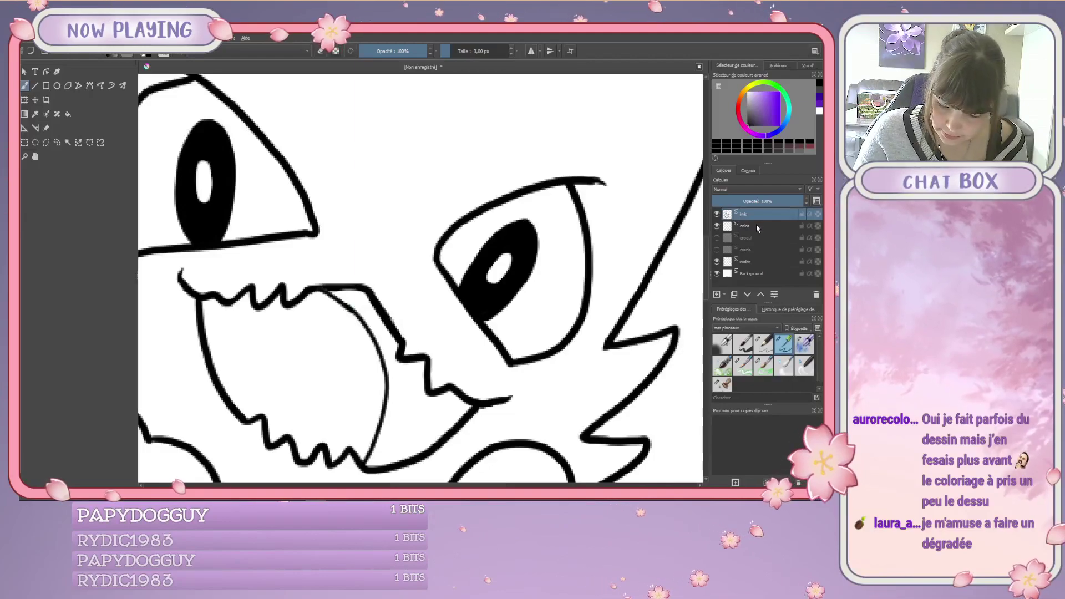
# Activate the color layer and choose the second brush preset at 40 px.
pyautogui.click(764, 228)
pyautogui.click(744, 344)
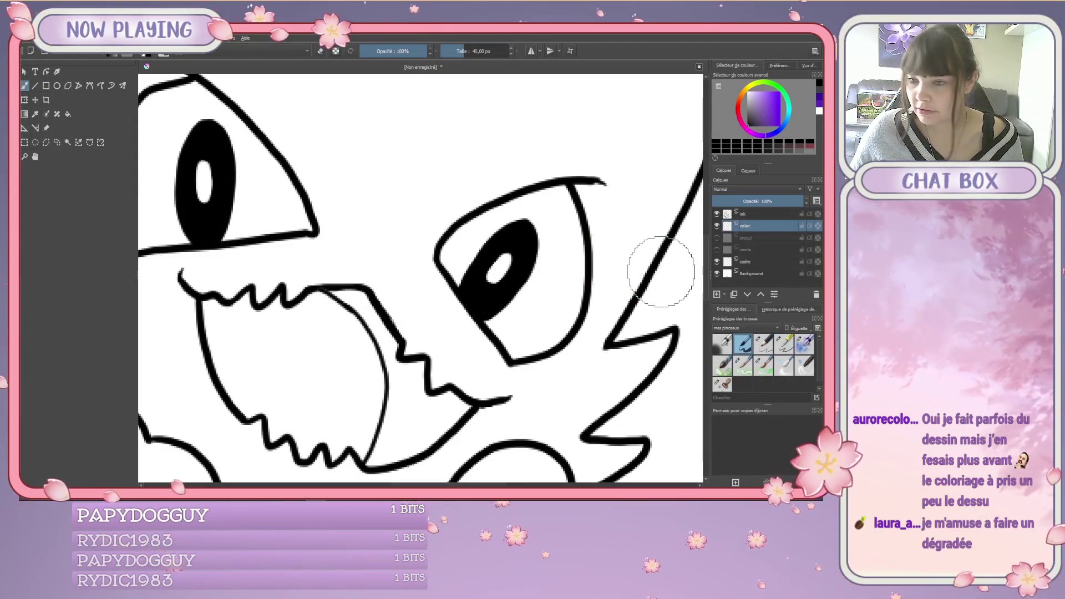
pyautogui.scroll(-1, 630, 318)
pyautogui.scroll(-1, 631, 318)
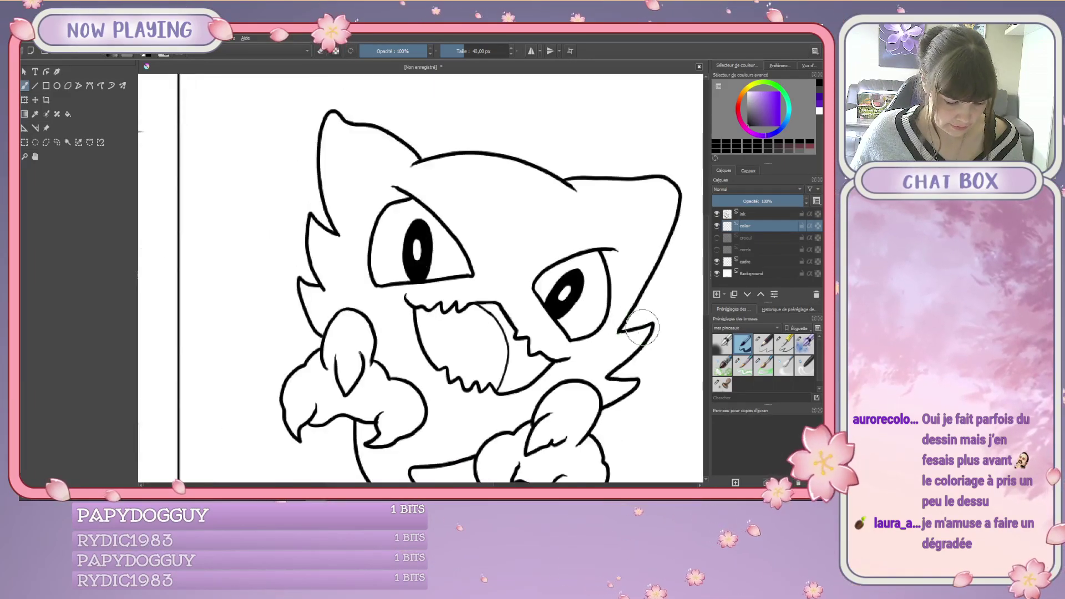
pyautogui.moveTo(678, 377); pyautogui.dragTo(594, 382)
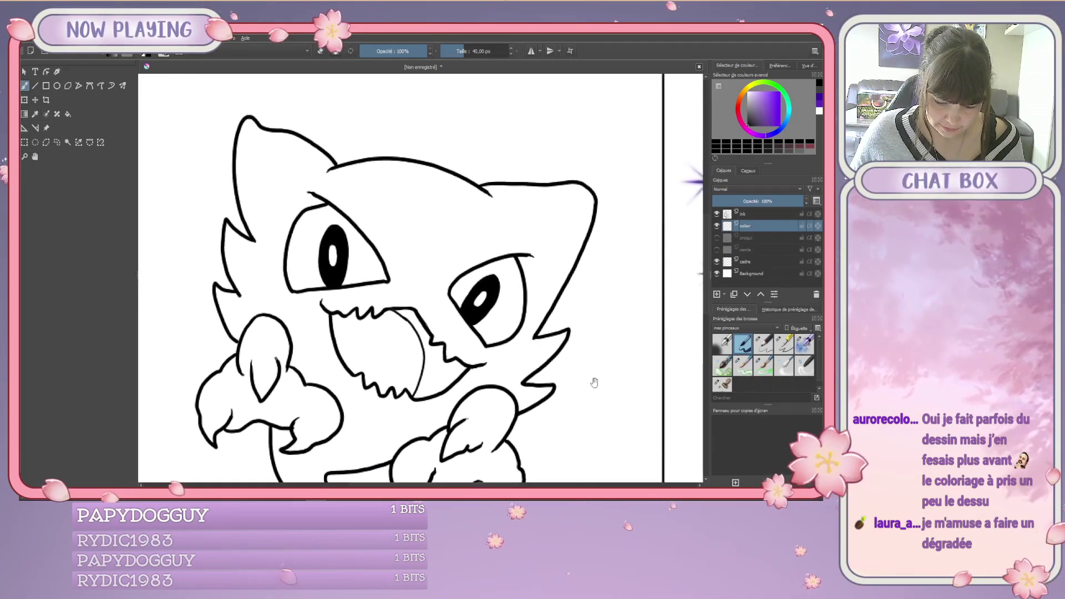
pyautogui.scroll(2, 504, 366)
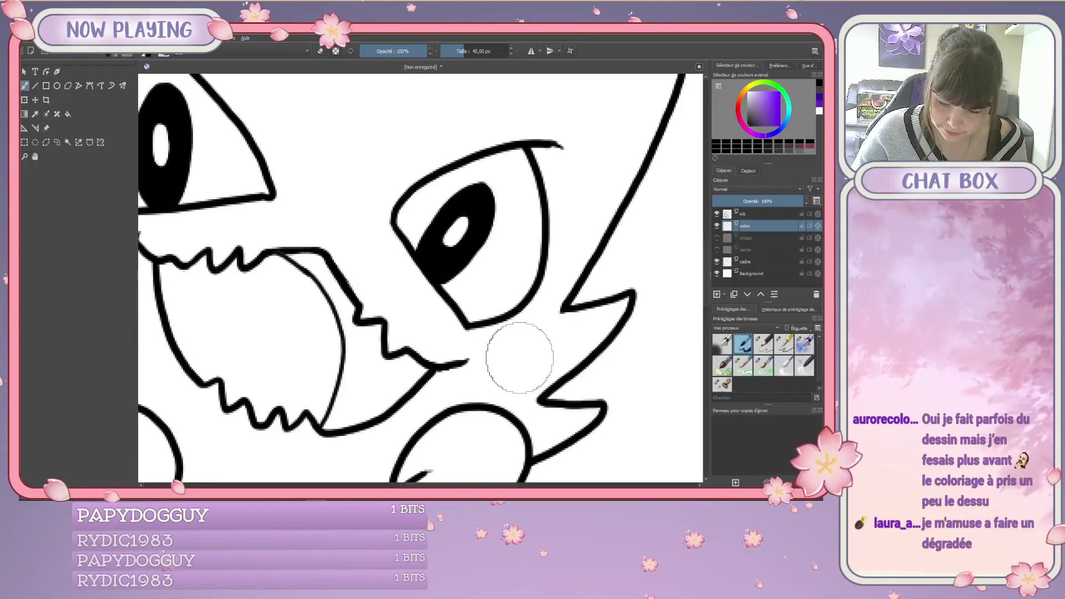
# Return to the ink layer with a 3 px brush and check the inked character's remaining line ends.
pyautogui.click(760, 215)
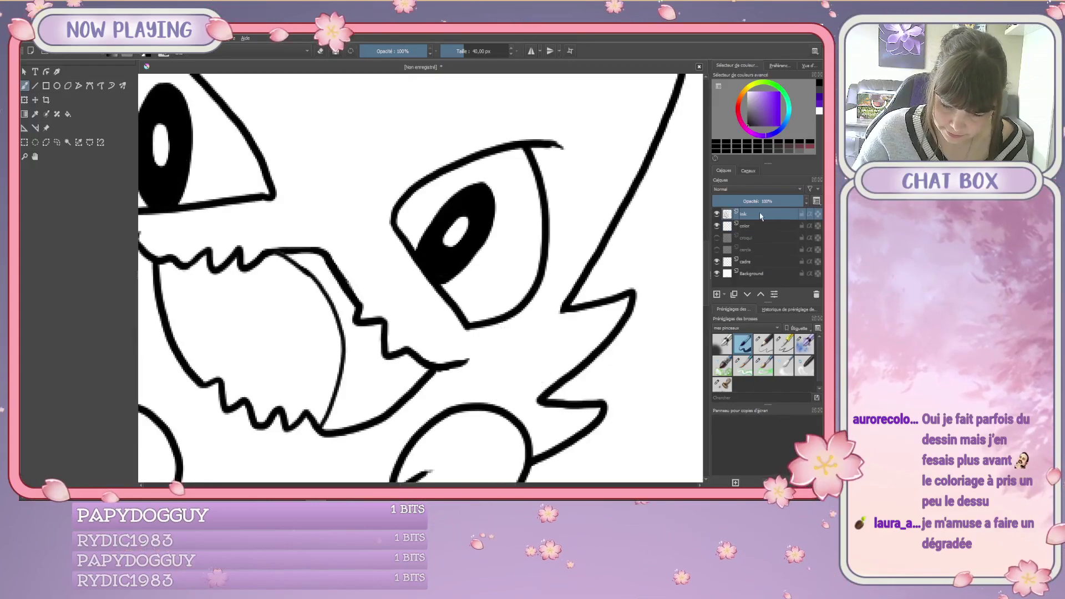
pyautogui.click(485, 52)
pyautogui.write('5')
pyautogui.press('Return')
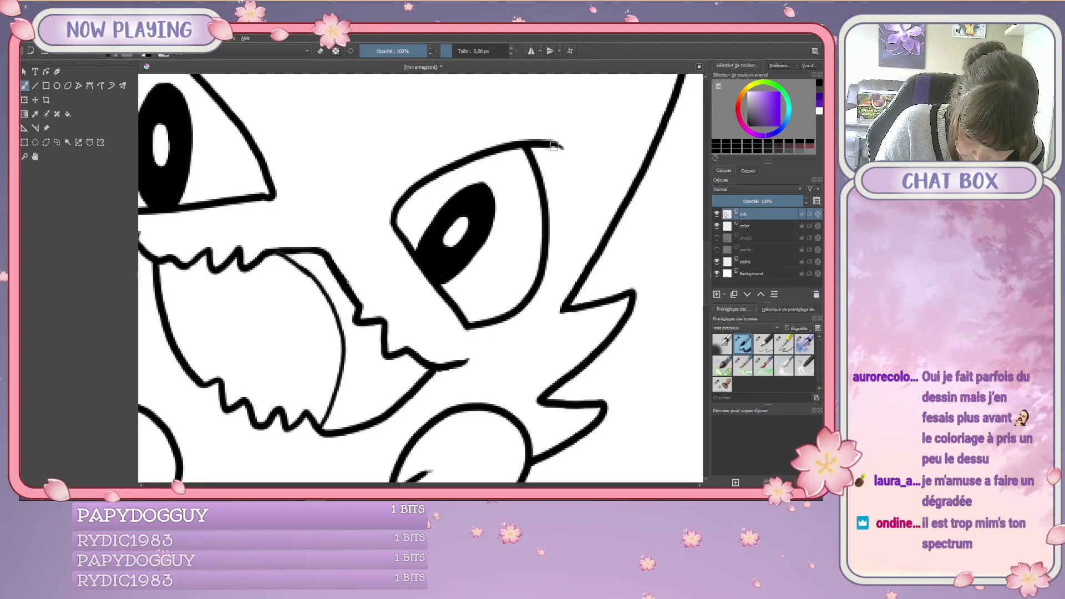
pyautogui.click(475, 51)
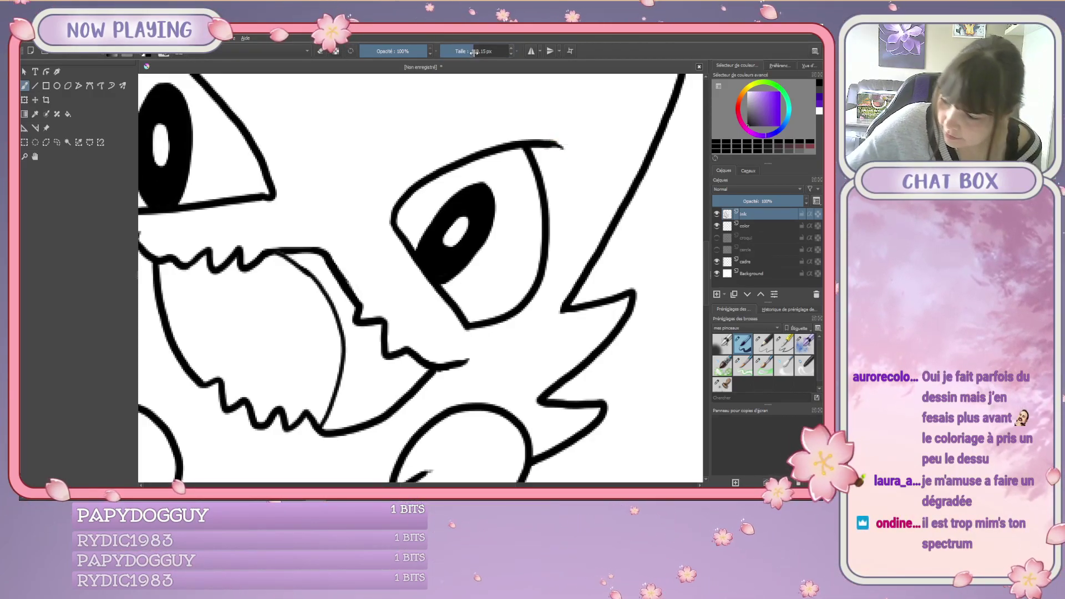
pyautogui.scroll(-3, 474, 52)
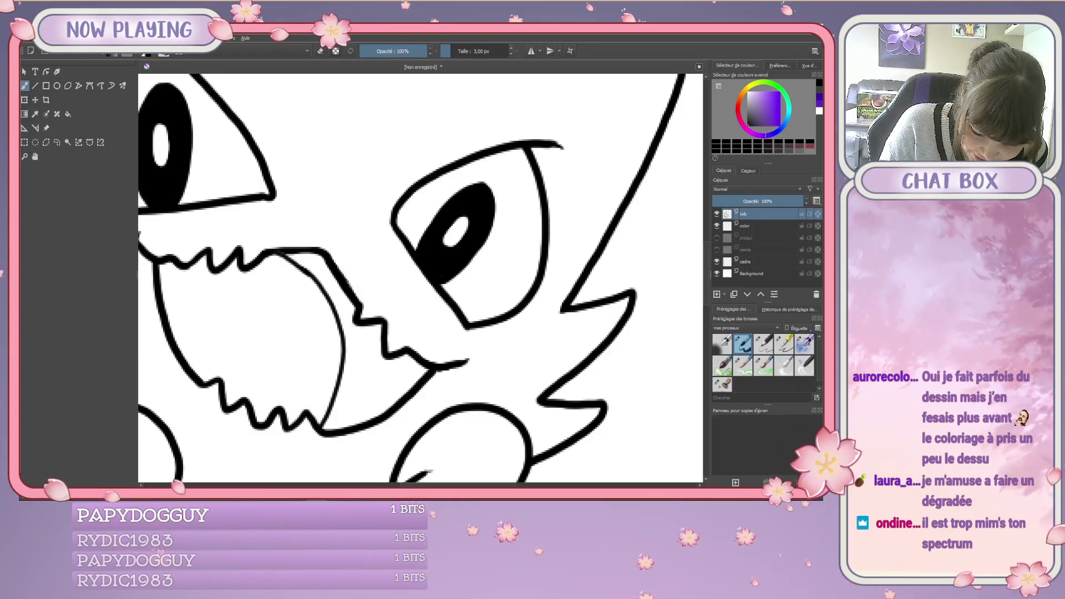
pyautogui.moveTo(325, 183); pyautogui.dragTo(407, 294)
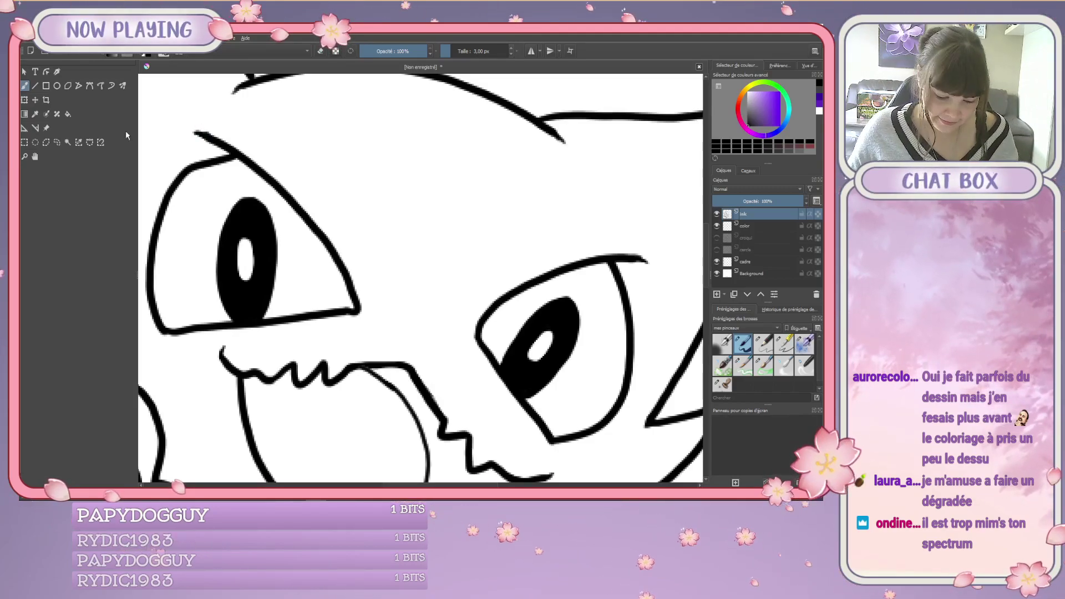
pyautogui.scroll(-5, 517, 316)
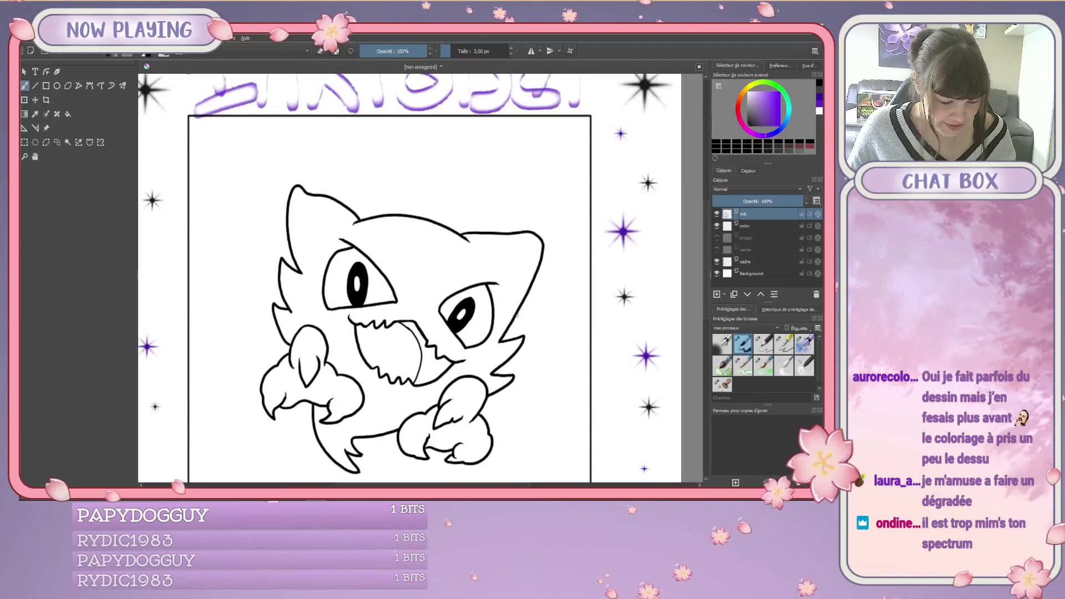
pyautogui.moveTo(563, 328); pyautogui.dragTo(535, 302)
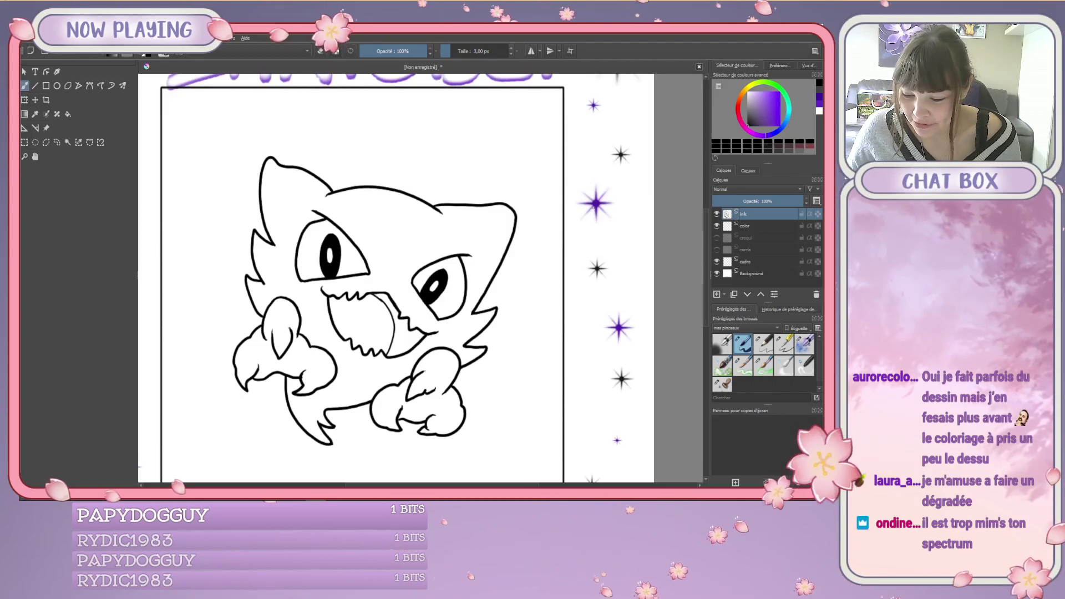
# Activate the color layer, choose a dark desaturated cyan and set the brush size to 10 px.
pyautogui.click(767, 226)
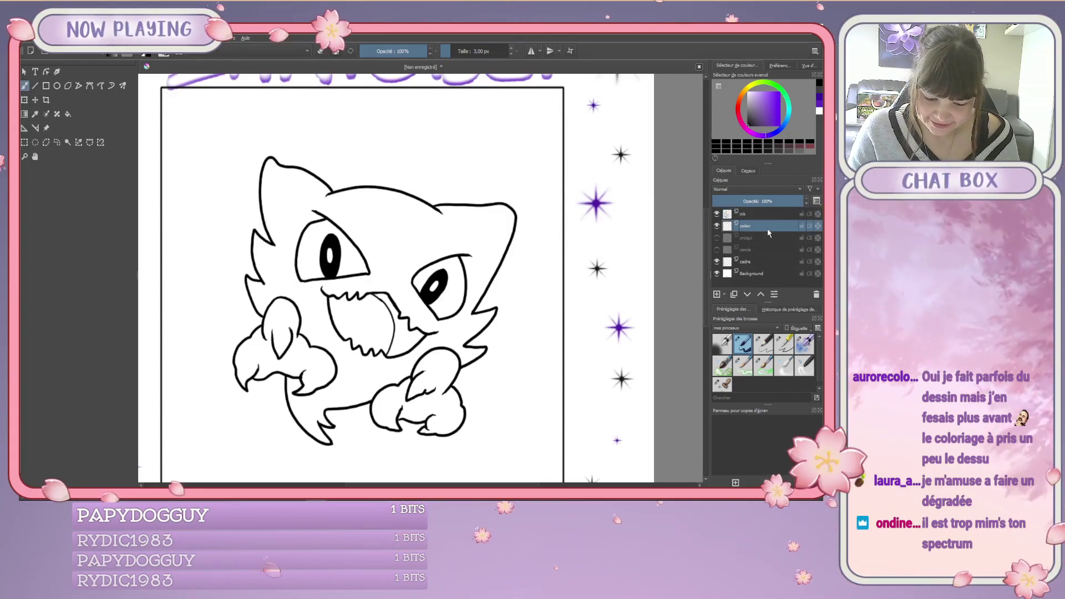
pyautogui.moveTo(769, 233)
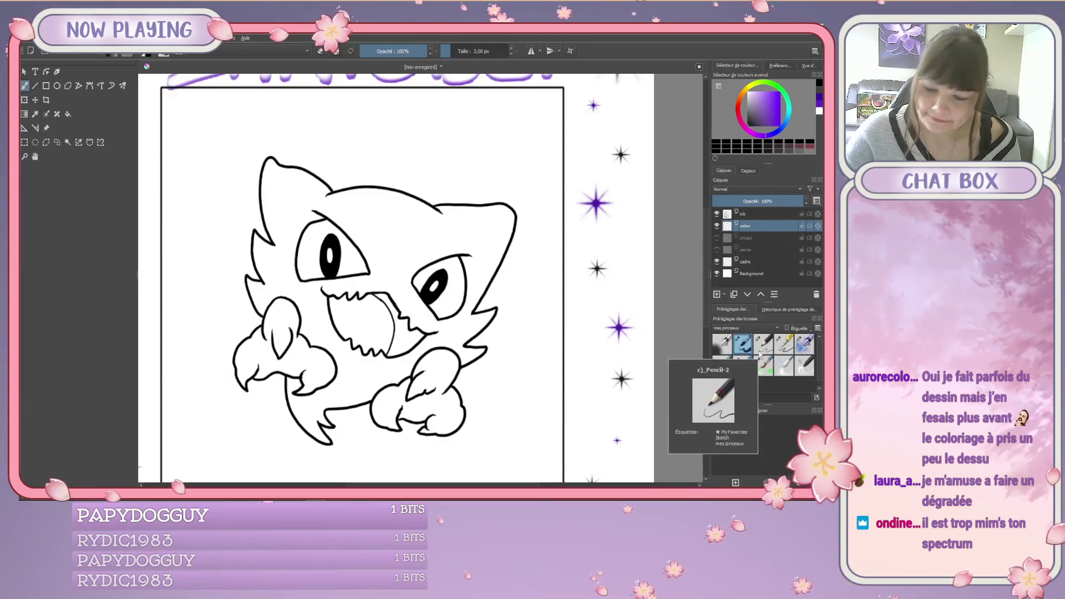
pyautogui.click(792, 121)
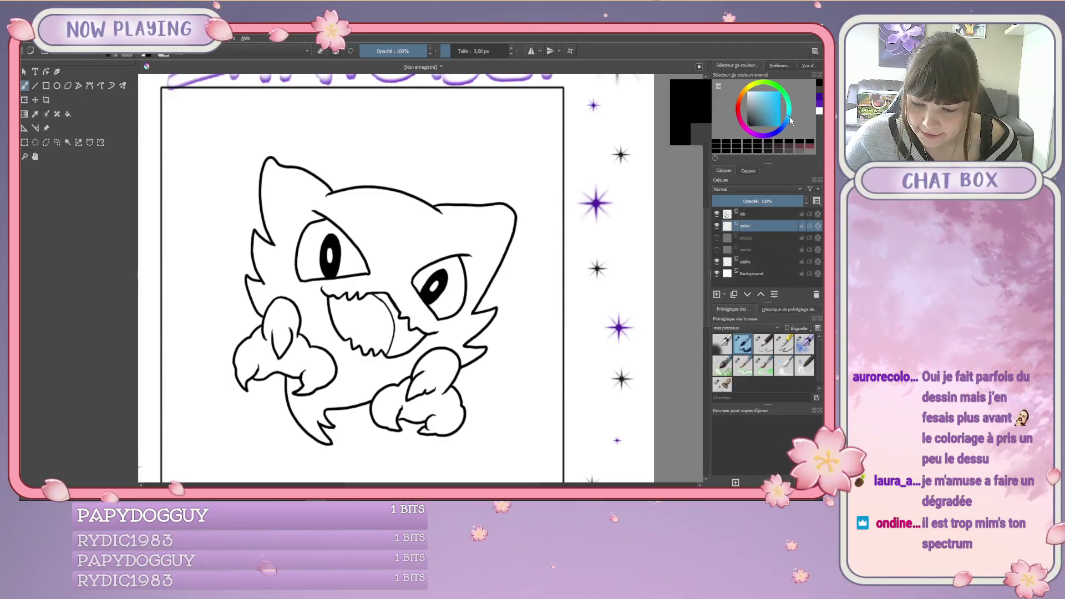
pyautogui.click(756, 114)
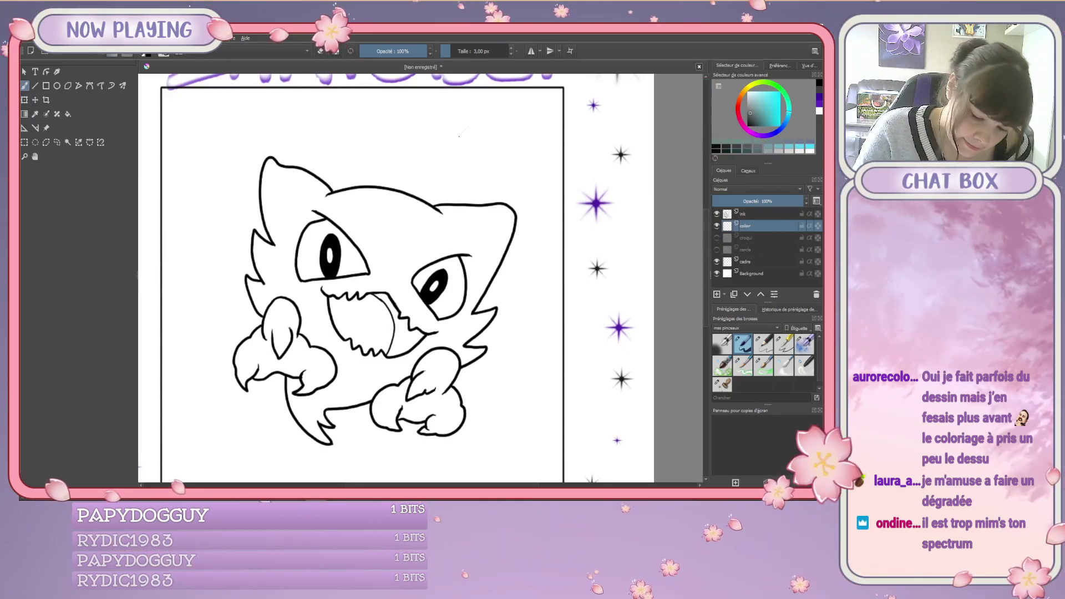
pyautogui.click(475, 51)
pyautogui.write('10')
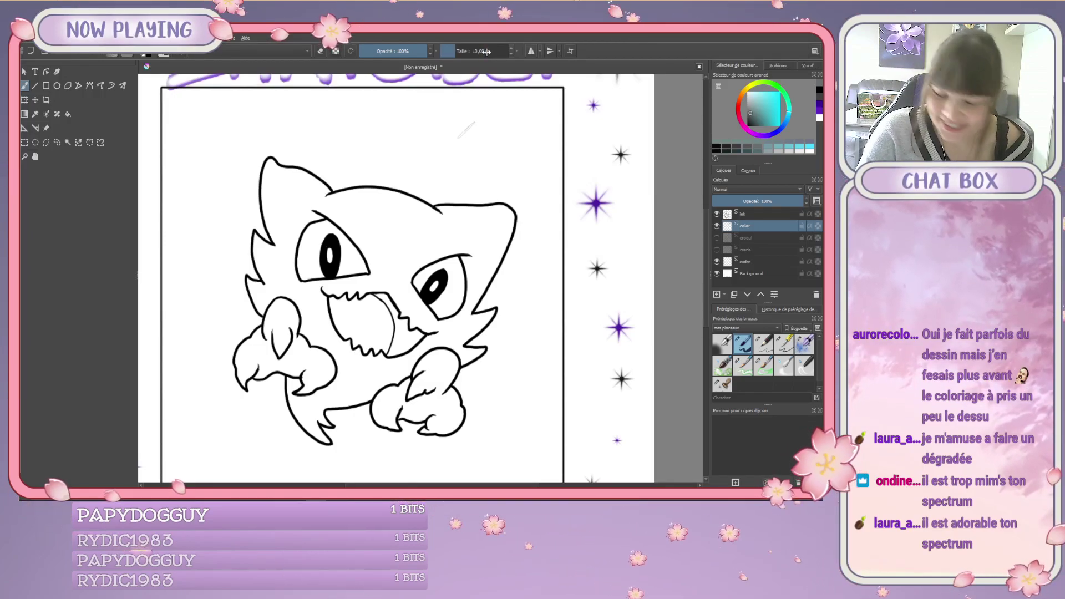
# Replace the dark trial stroke with a short lighter blue-grey test stroke above the character's right-hand ear.
pyautogui.moveTo(460, 135); pyautogui.dragTo(477, 121)
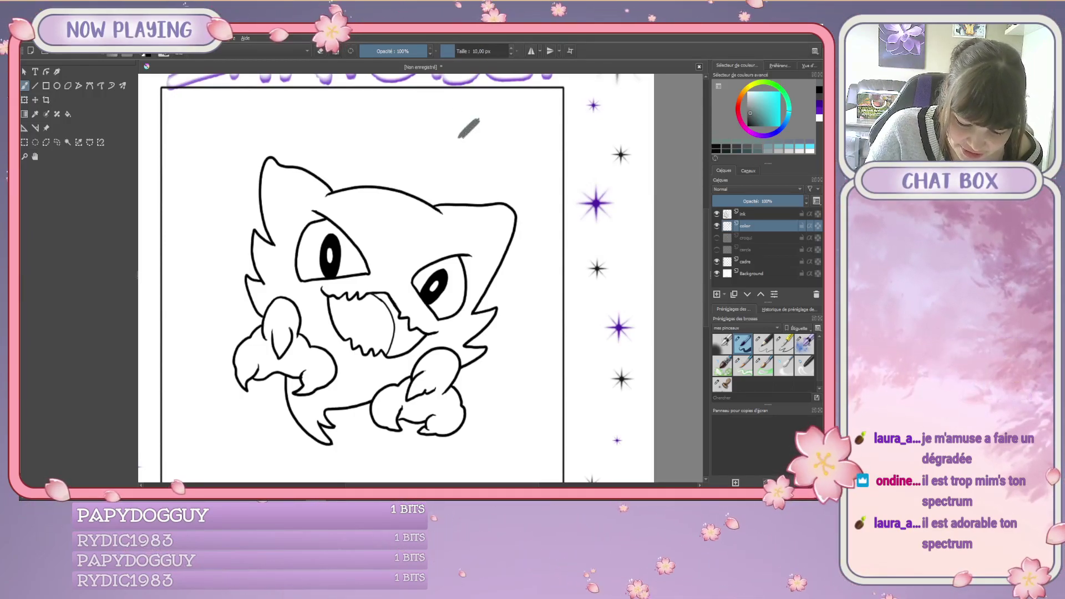
pyautogui.hotkey('ctrl', 'z')
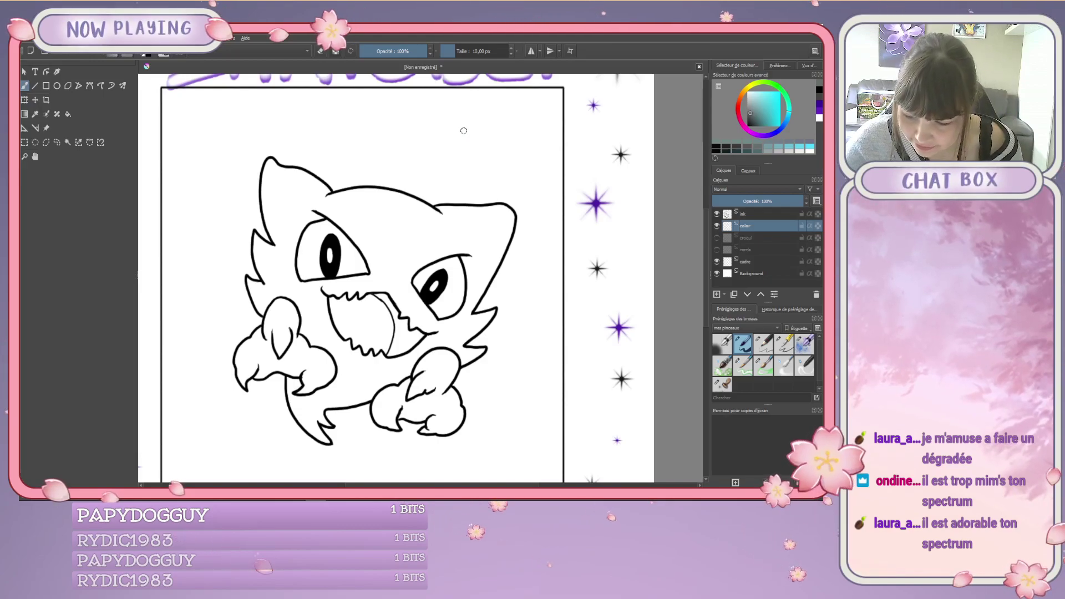
pyautogui.click(771, 149)
pyautogui.moveTo(455, 148)
pyautogui.mouseDown()
pyautogui.moveTo(476, 123)
pyautogui.moveTo(454, 145)
pyautogui.mouseUp()
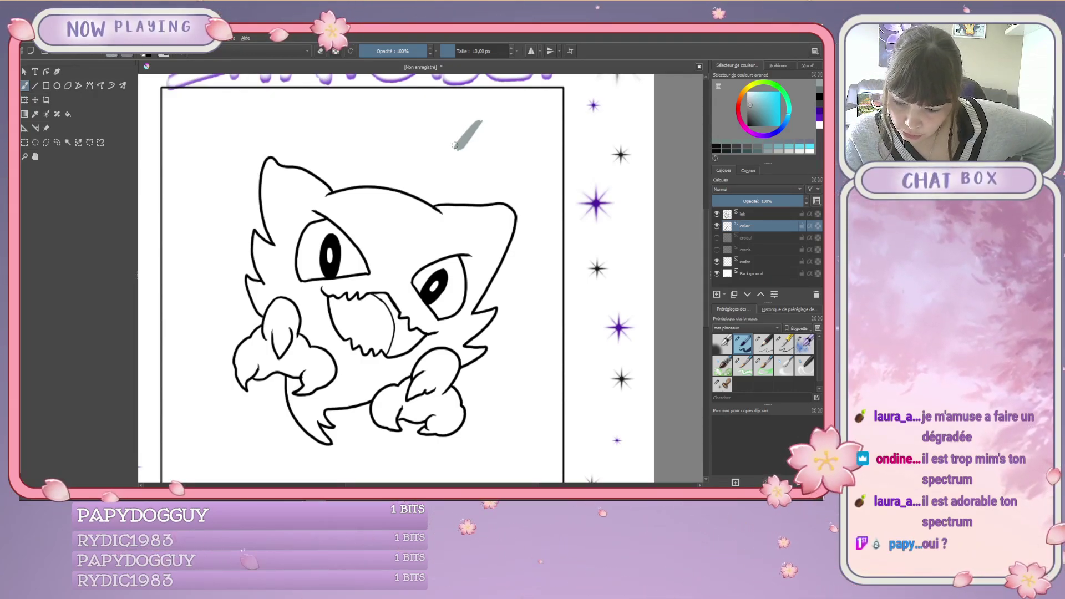
# Enlarge the color selector area and set the brush smoothing to Basique.
pyautogui.moveTo(773, 164); pyautogui.dragTo(777, 173)
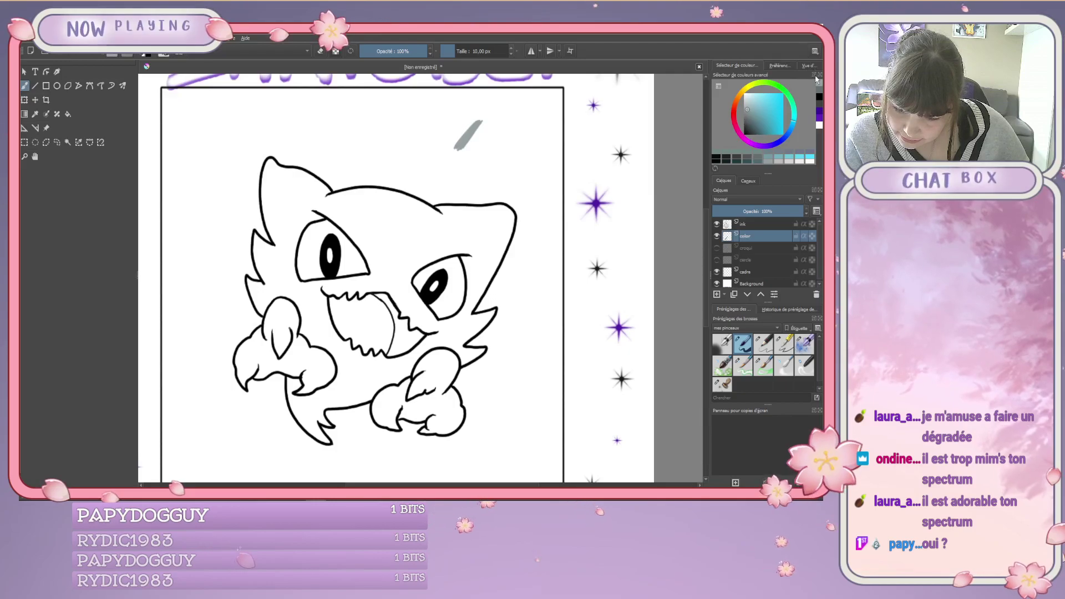
pyautogui.click(785, 65)
pyautogui.click(788, 88)
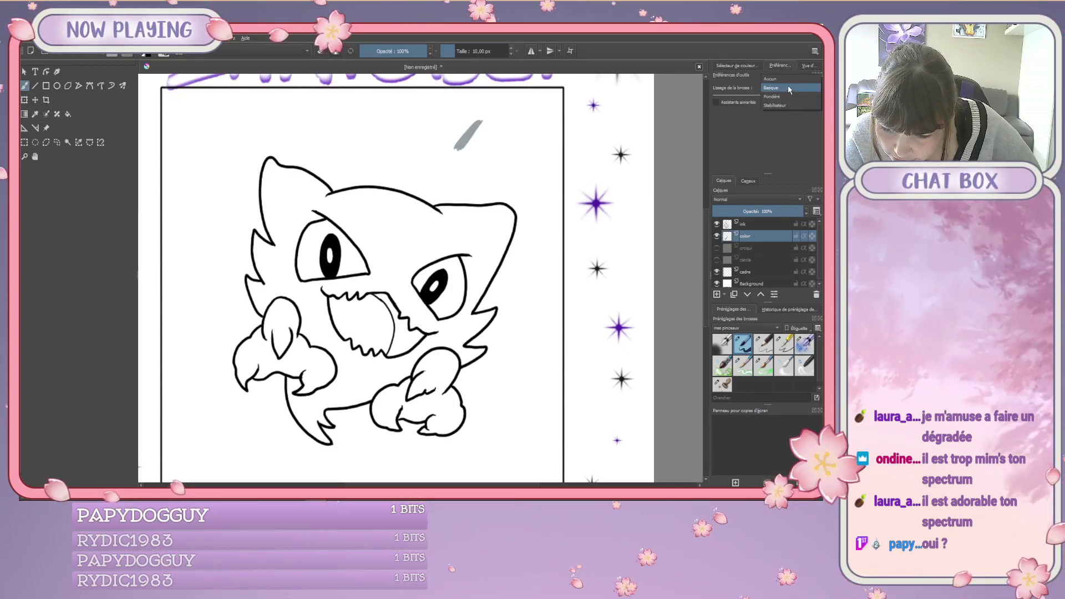
pyautogui.click(785, 81)
pyautogui.click(783, 89)
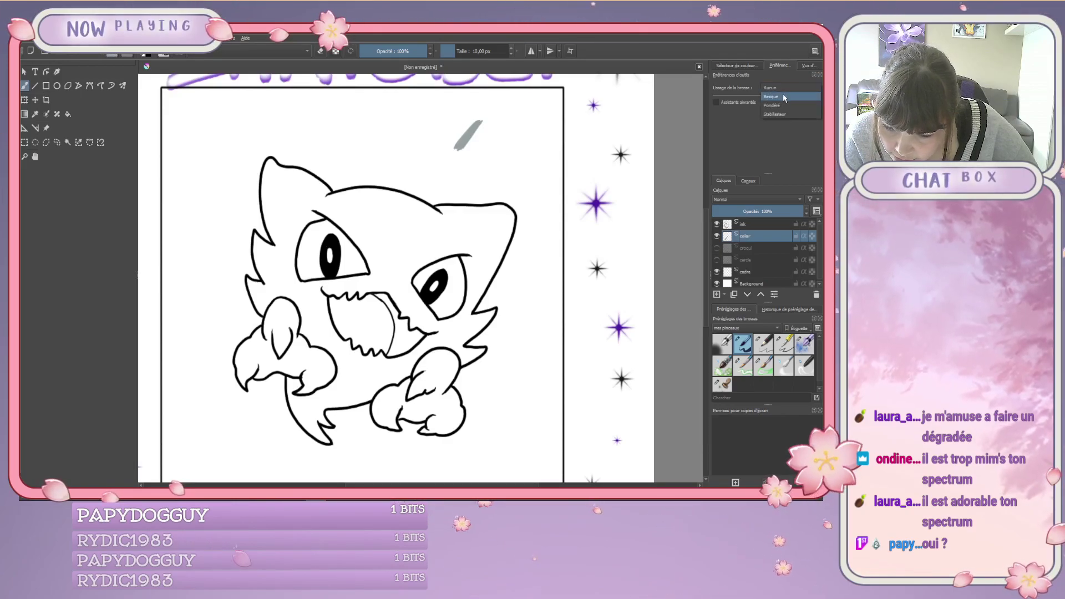
pyautogui.click(784, 96)
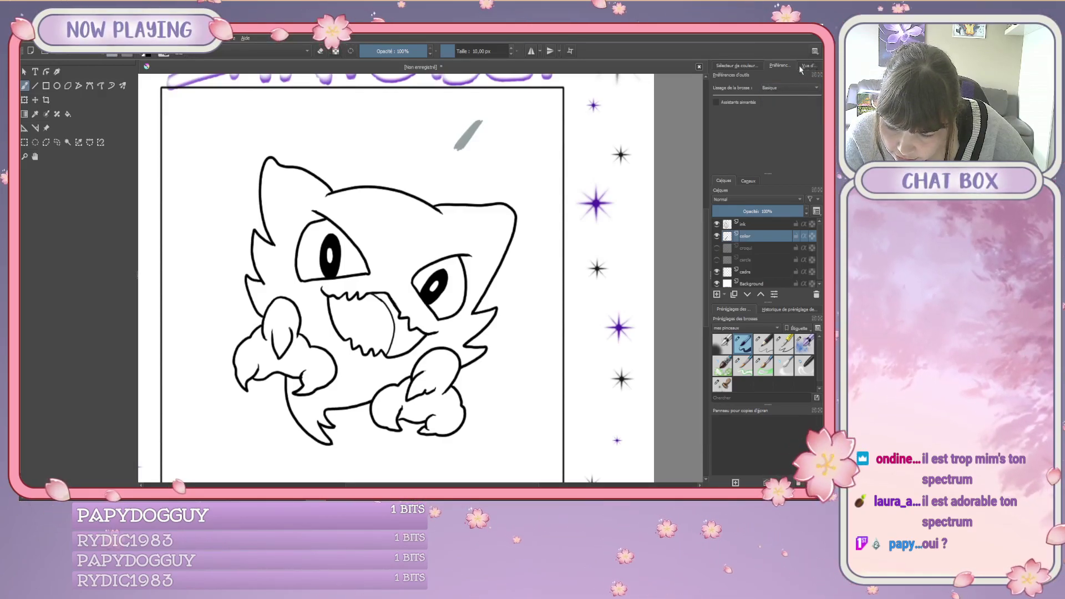
pyautogui.click(738, 66)
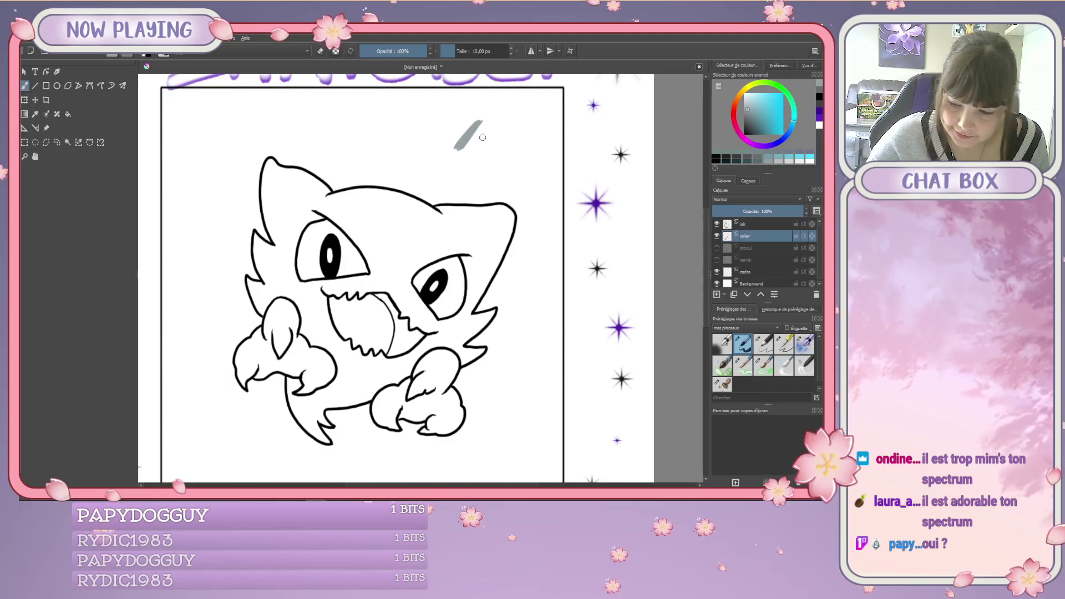
# Choose a medium purple and a darker purple, and paint them as a two-tone swatch above the character's right-hand ear.
pyautogui.click(777, 149)
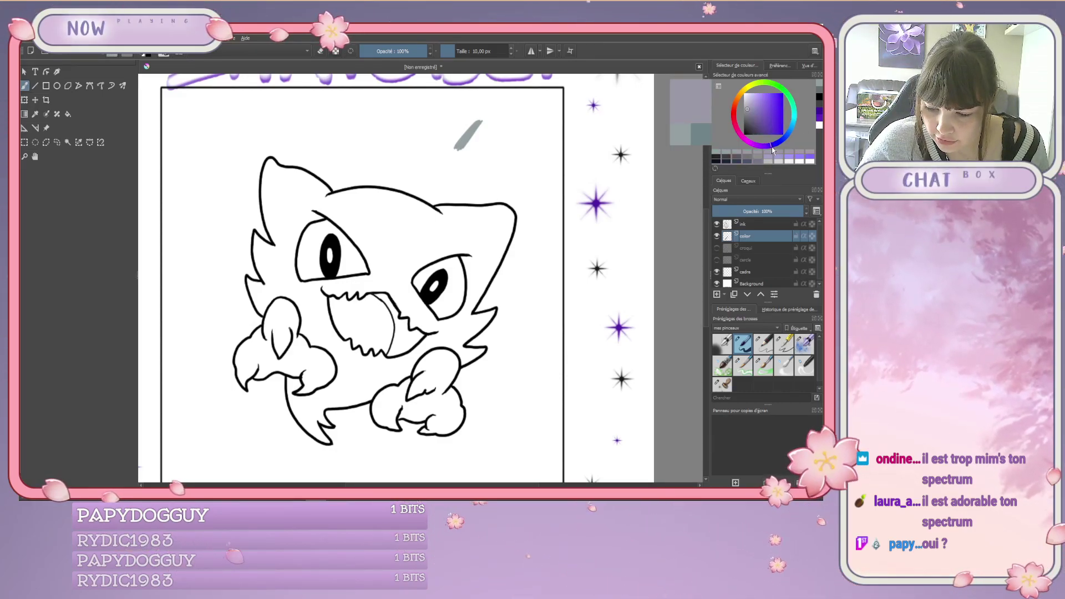
pyautogui.click(763, 112)
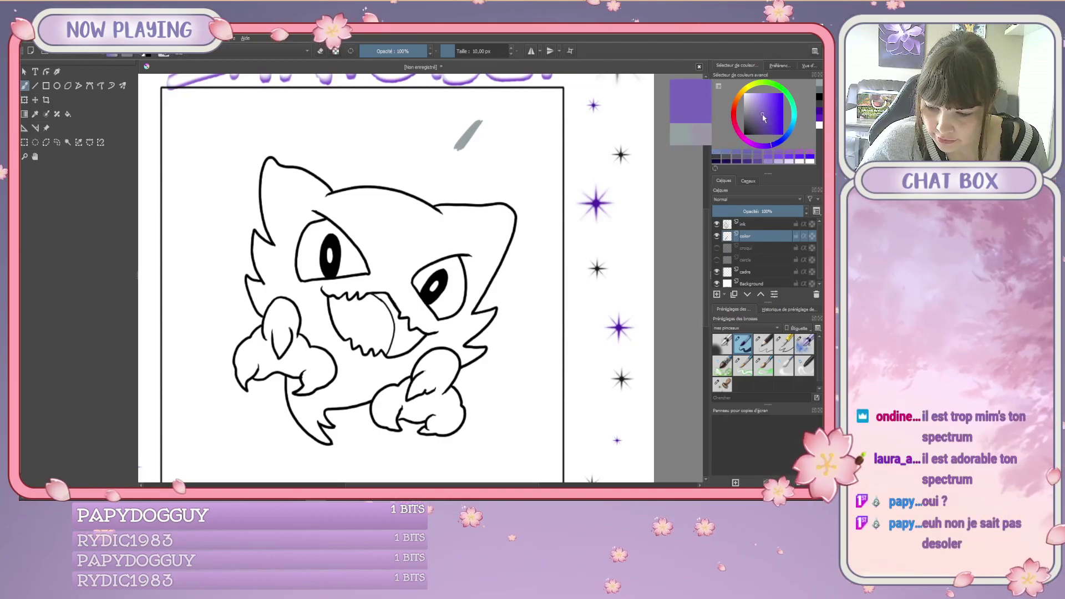
pyautogui.click(761, 145)
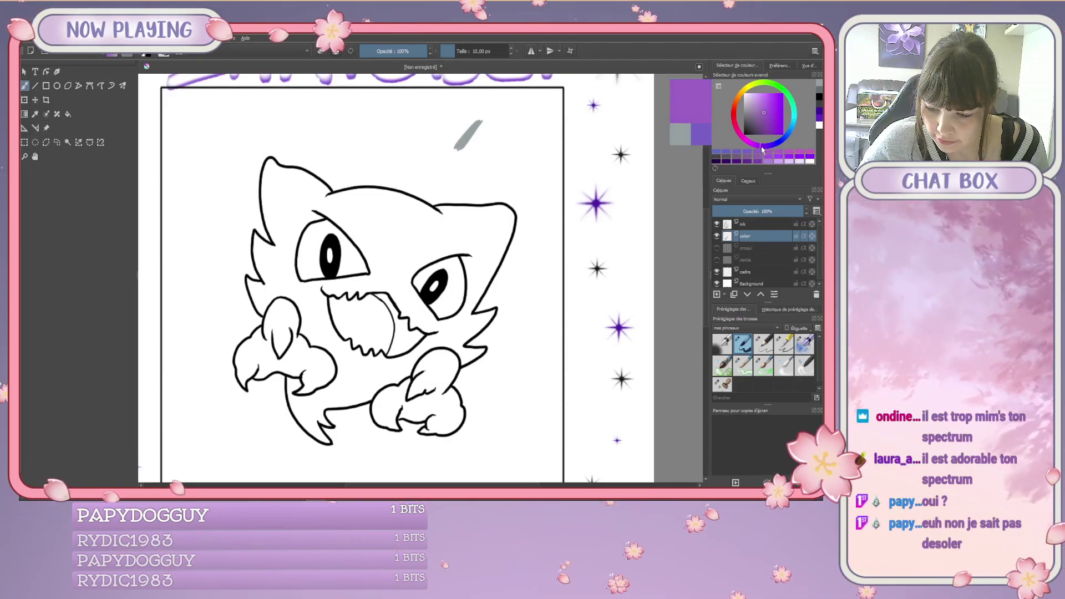
pyautogui.click(763, 114)
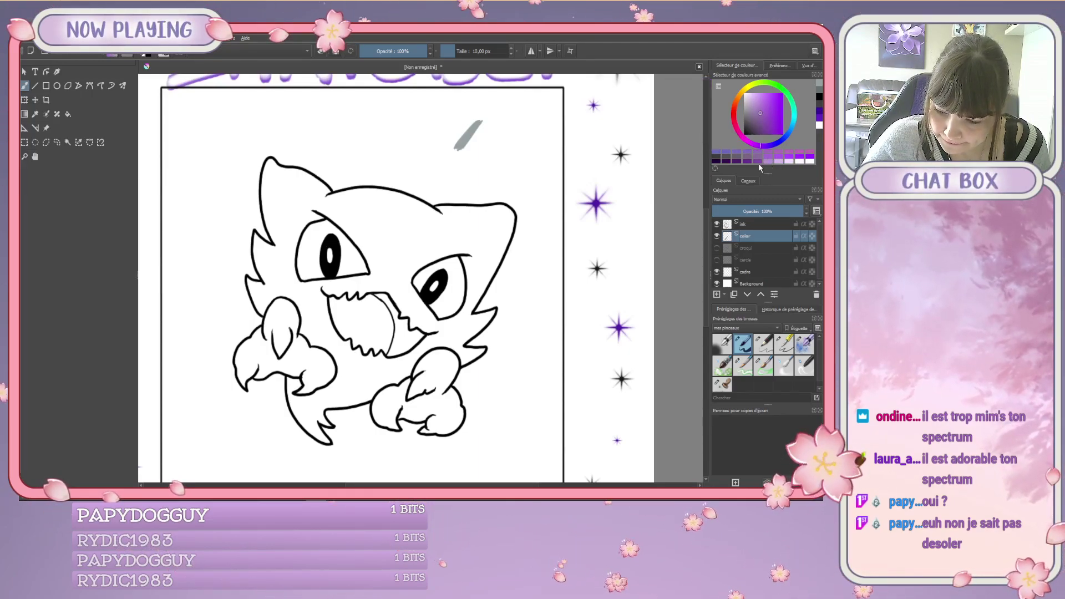
pyautogui.click(764, 126)
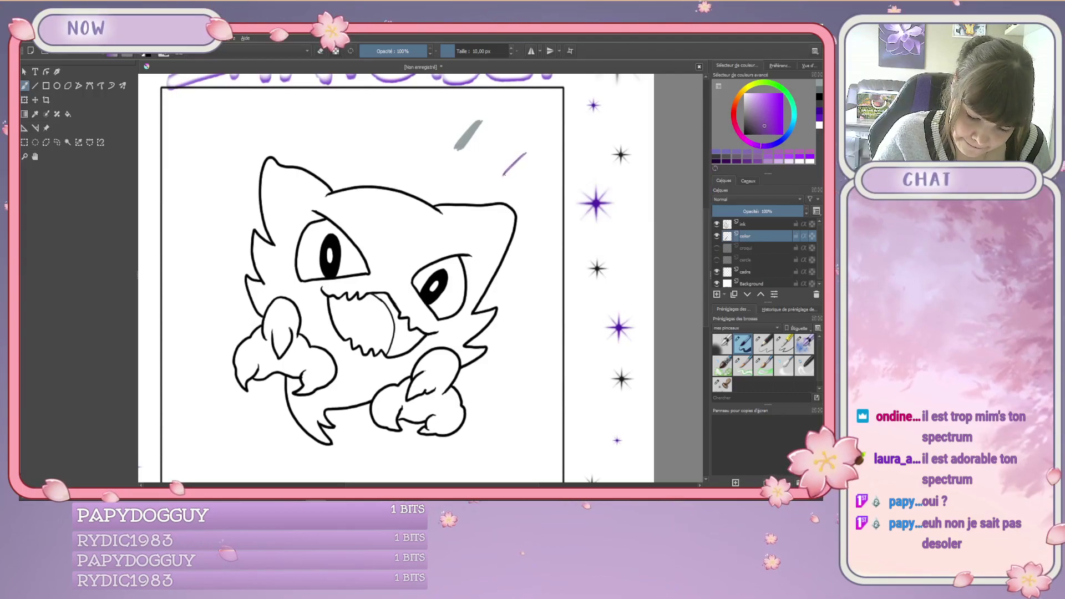
pyautogui.moveTo(504, 174); pyautogui.dragTo(510, 174)
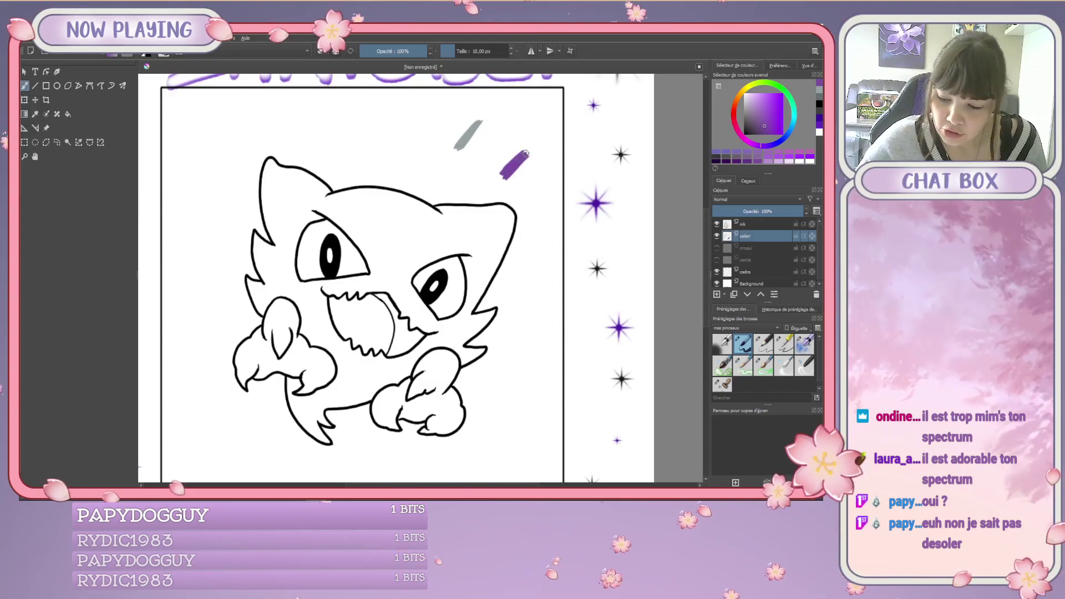
pyautogui.click(748, 160)
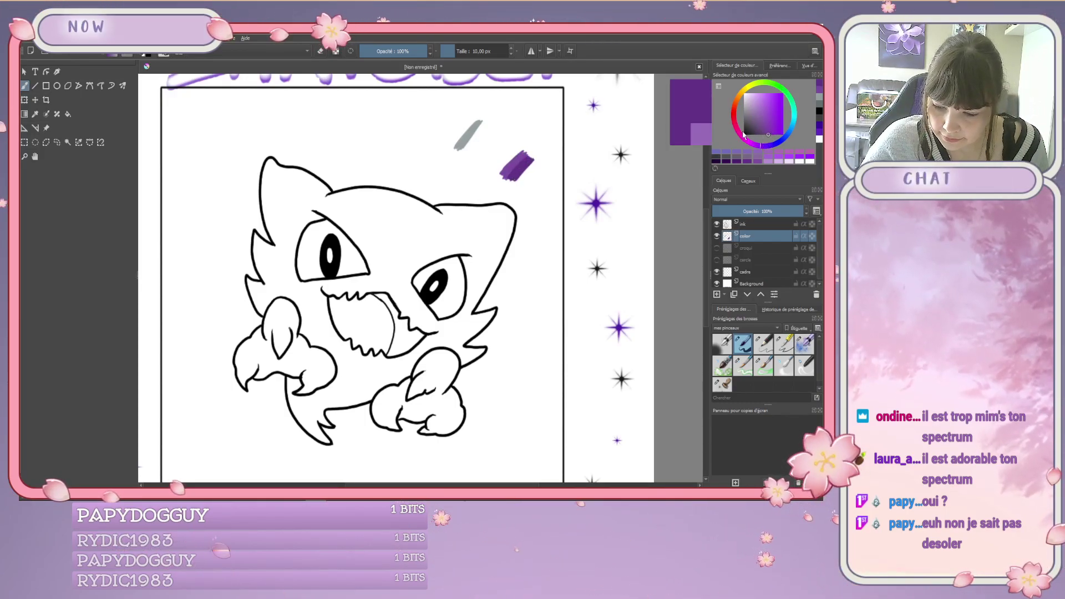
# Choose a muted pinkish red and paint a small swatch of it just below the purple swatch.
pyautogui.click(733, 113)
pyautogui.moveTo(733, 113); pyautogui.dragTo(734, 120)
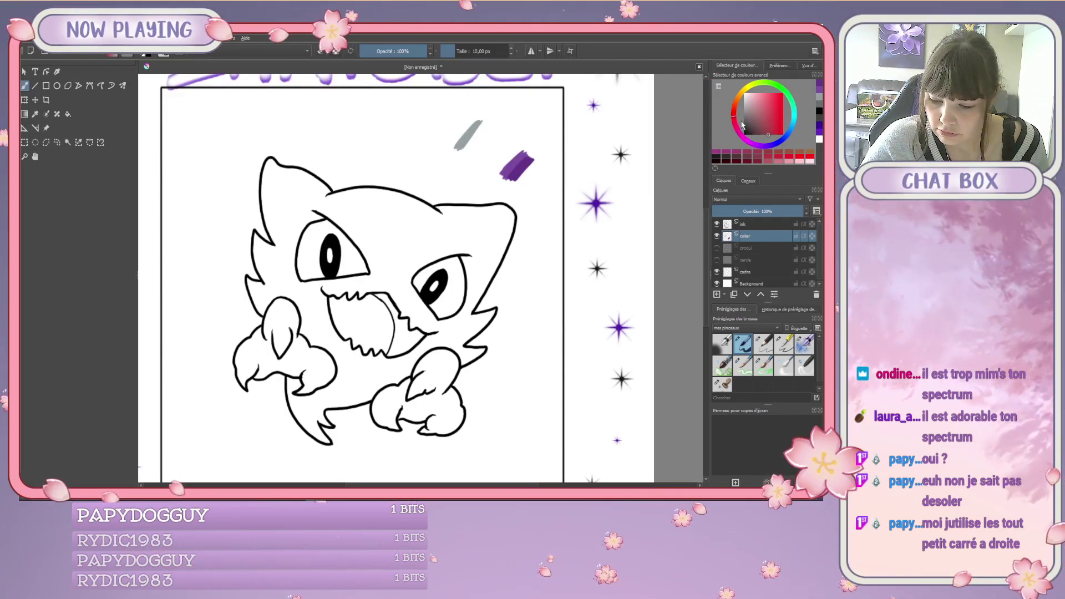
pyautogui.click(766, 122)
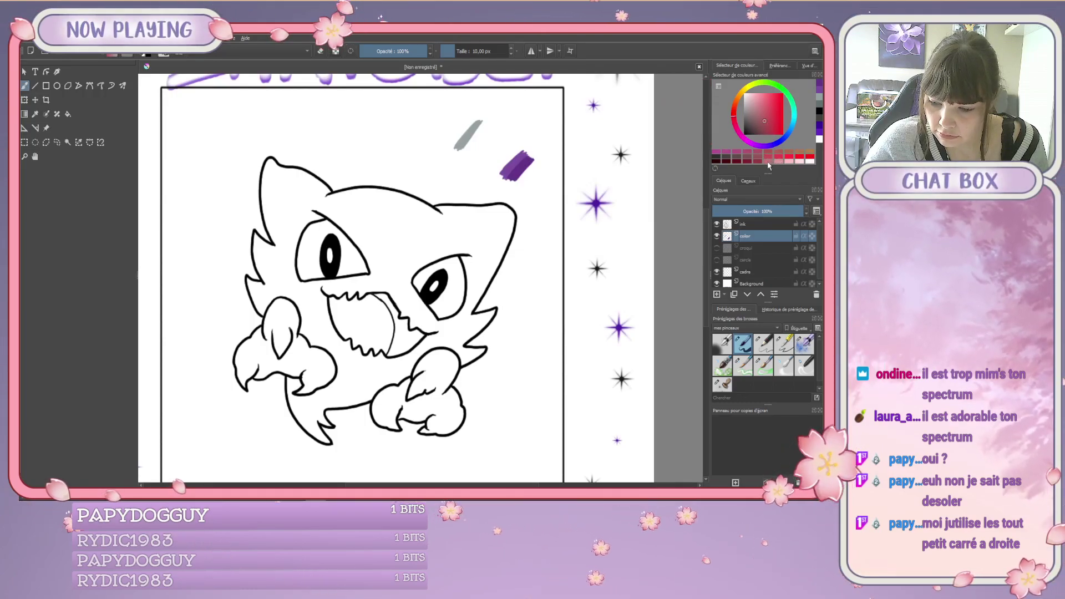
pyautogui.click(760, 109)
pyautogui.moveTo(538, 182); pyautogui.dragTo(528, 200)
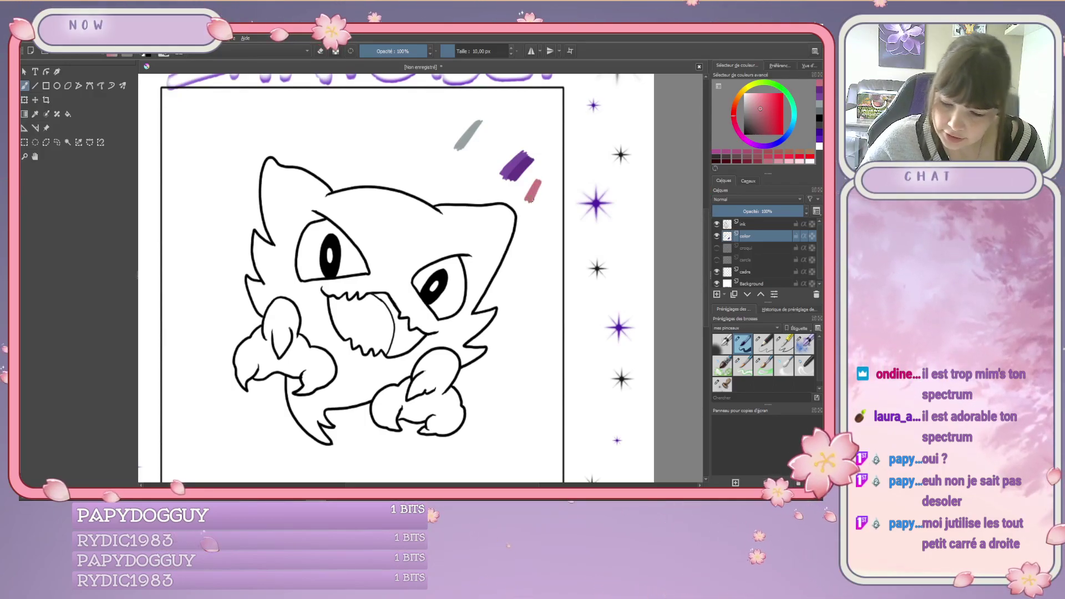
# Pick a darker red shade and paint it alongside the light part of the pinkish-red swatch.
pyautogui.click(758, 160)
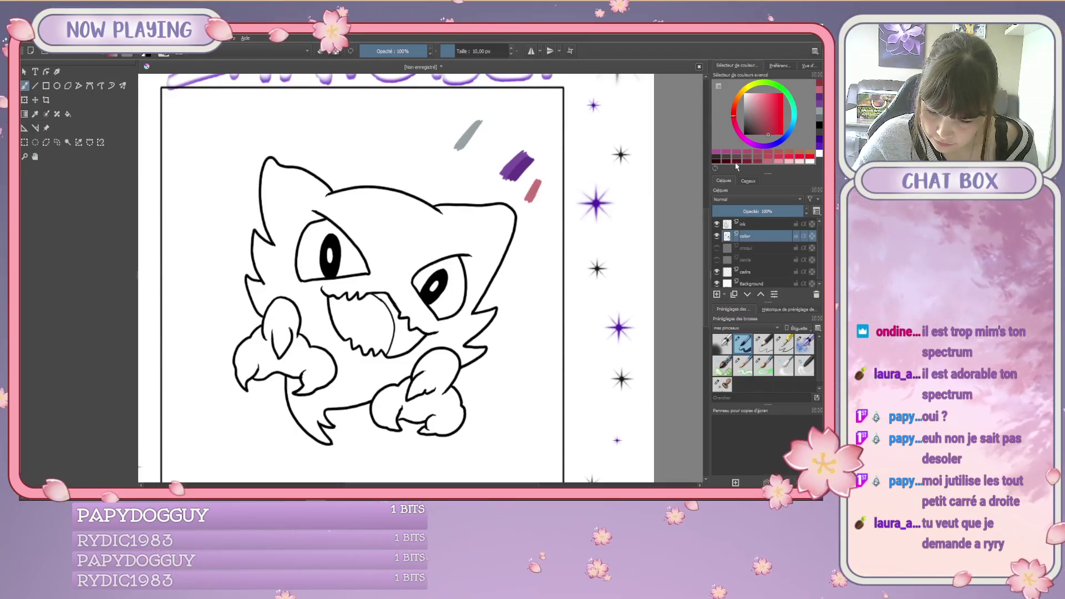
pyautogui.click(775, 135)
pyautogui.moveTo(524, 242); pyautogui.dragTo(536, 216)
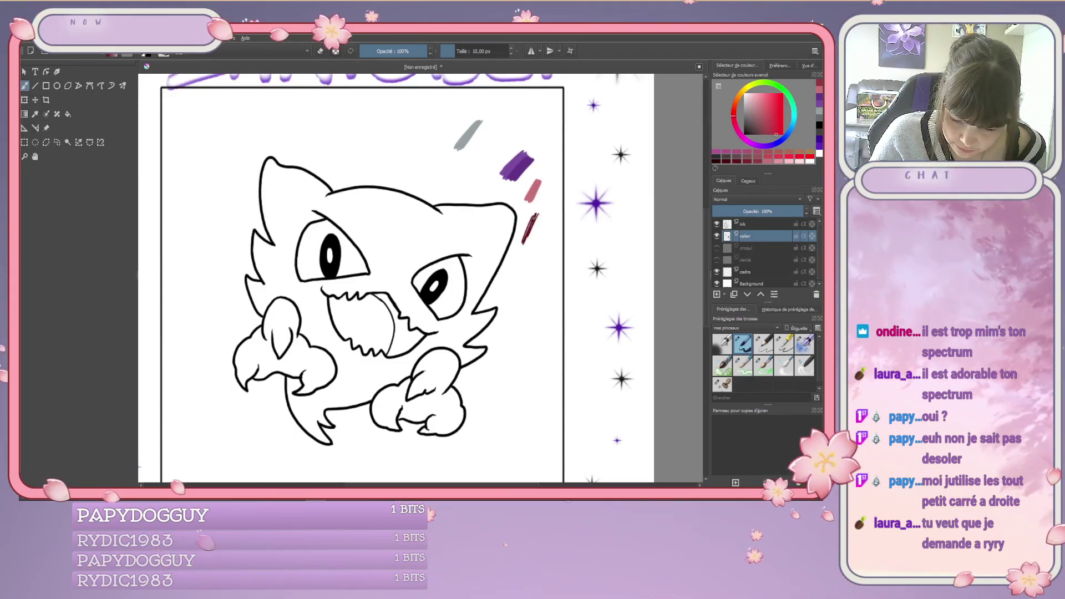
pyautogui.click(762, 161)
pyautogui.moveTo(527, 201); pyautogui.dragTo(541, 185)
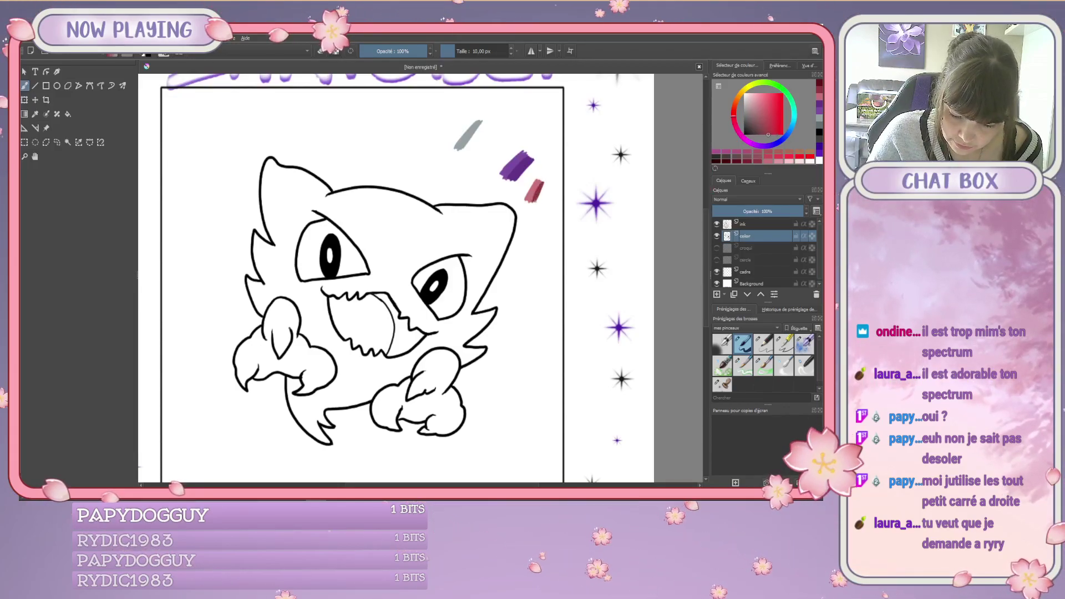
# Paint a second, dark red swatch in two shades below the pinkish-red one.
pyautogui.click(751, 164)
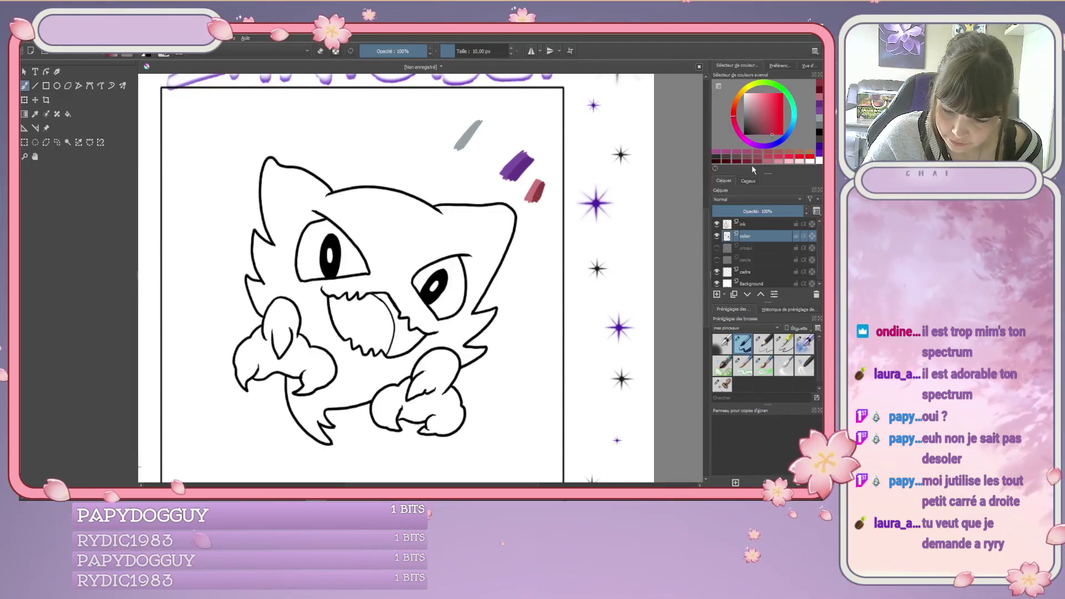
pyautogui.moveTo(532, 219); pyautogui.dragTo(527, 244)
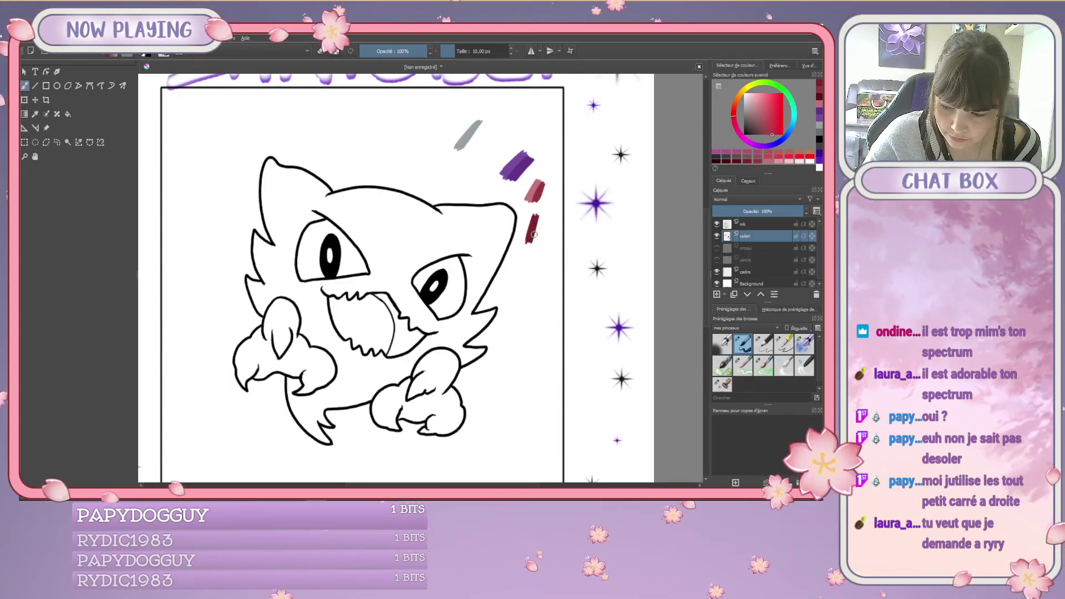
pyautogui.click(744, 159)
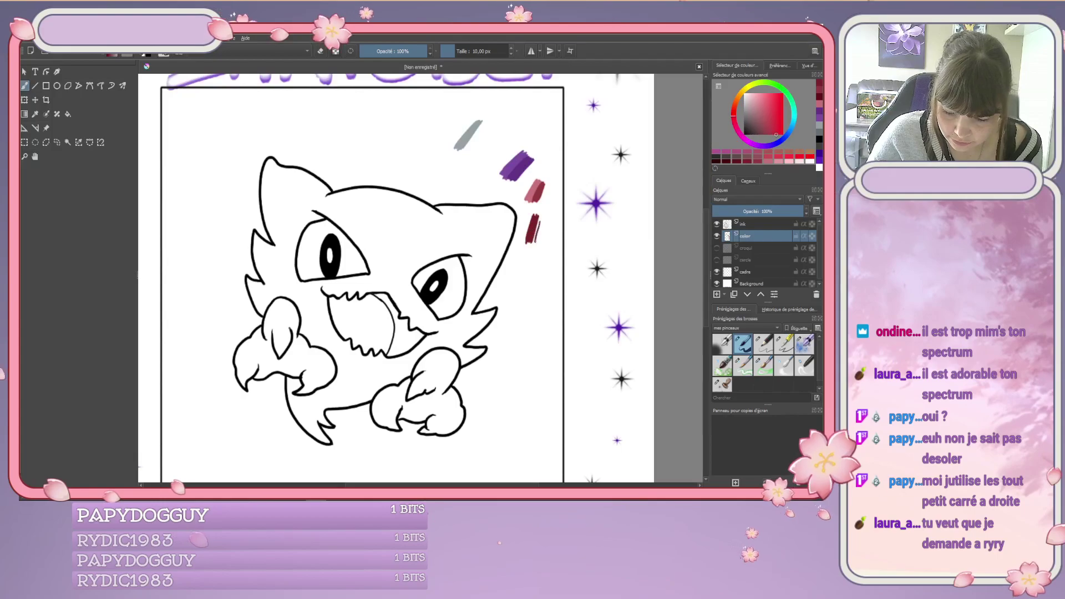
pyautogui.moveTo(537, 217); pyautogui.dragTo(530, 241)
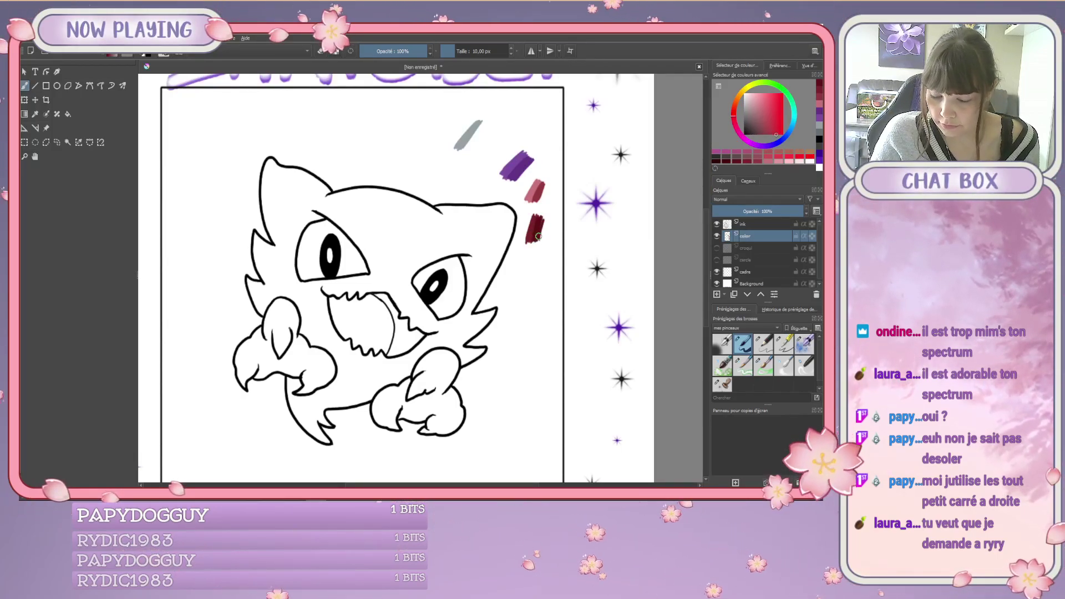
# Sample the blue-grey swatch and paint a shadow along the upper edge of the character's left-hand eye with the brush.
pyautogui.click(39, 114)
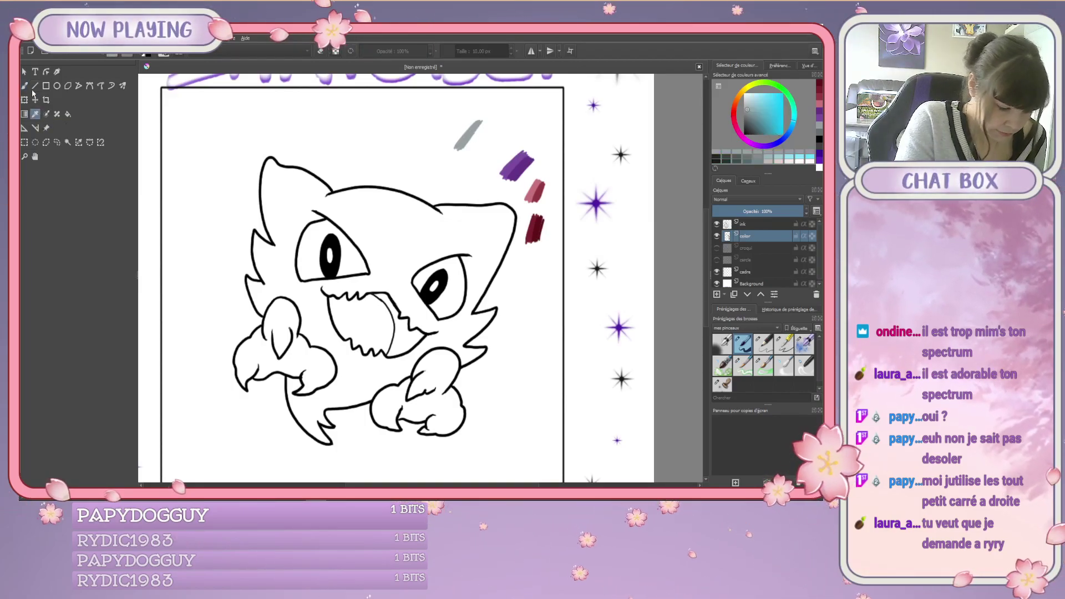
pyautogui.click(27, 86)
pyautogui.press('+')
pyautogui.press('+')
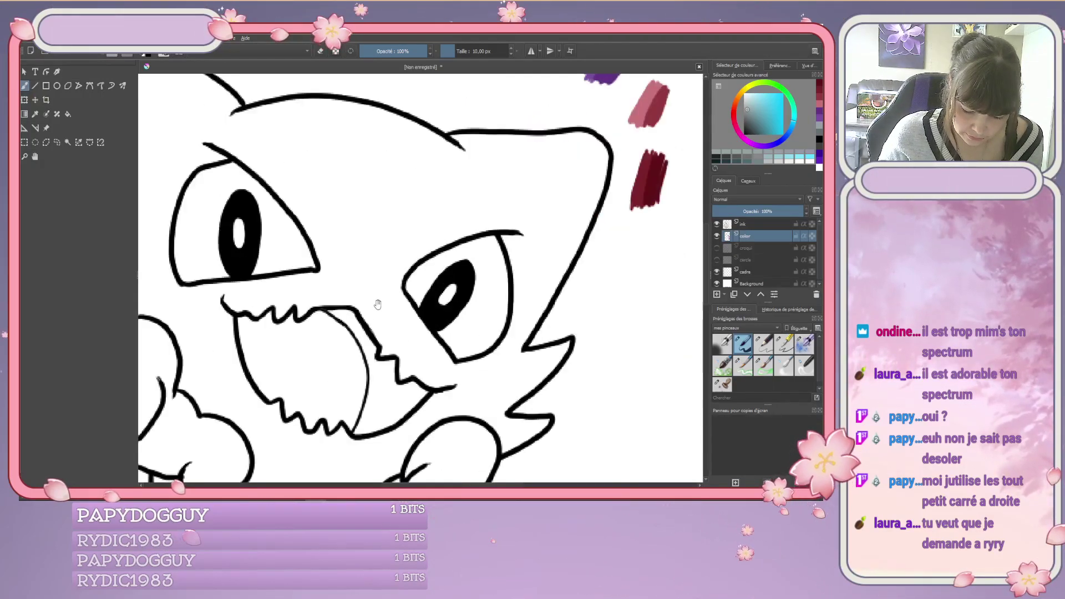
pyautogui.moveTo(373, 308); pyautogui.dragTo(431, 347)
pyautogui.moveTo(335, 264); pyautogui.dragTo(366, 308)
pyautogui.moveTo(332, 260); pyautogui.dragTo(310, 245)
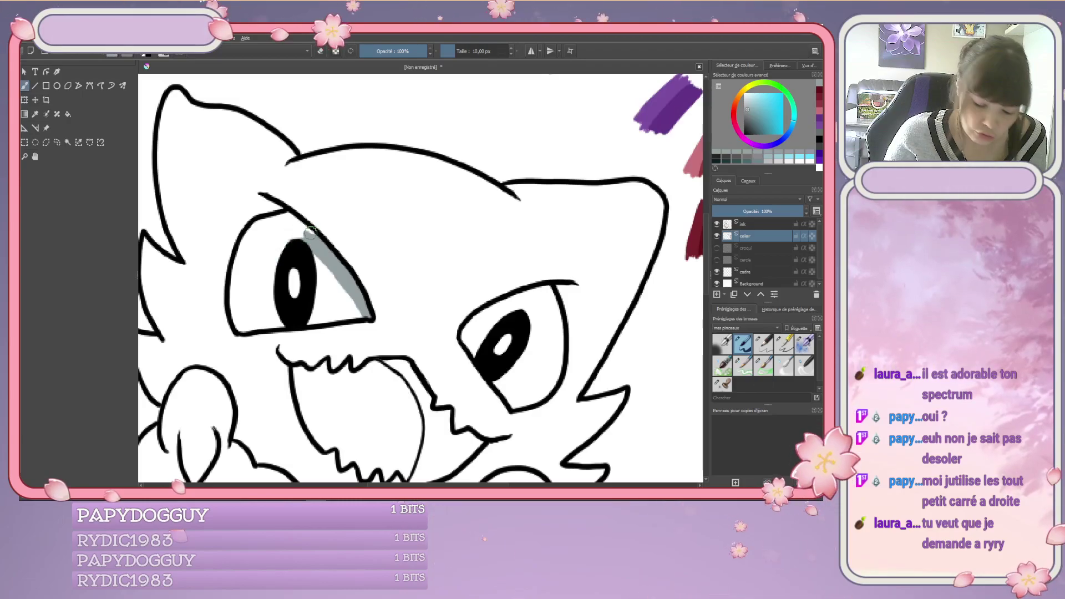
pyautogui.moveTo(299, 238)
pyautogui.mouseDown()
pyautogui.moveTo(277, 244)
pyautogui.moveTo(251, 227)
pyautogui.moveTo(258, 221)
pyautogui.mouseUp()
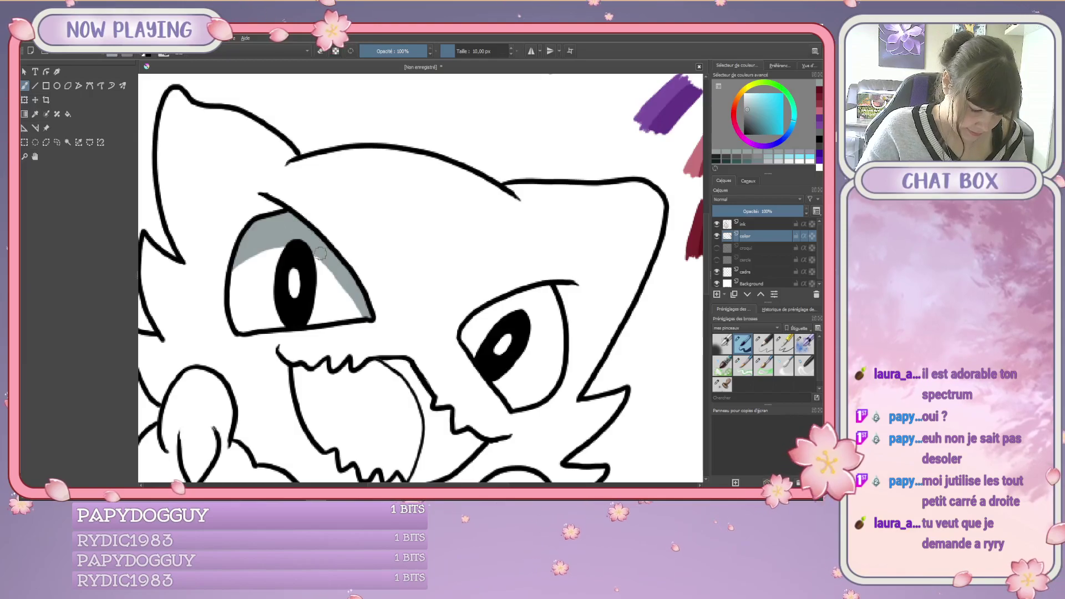
# Paint the same blue-grey shadow along the top and outer side of the right-hand eye.
pyautogui.moveTo(534, 333); pyautogui.dragTo(507, 333)
pyautogui.moveTo(437, 329)
pyautogui.mouseDown()
pyautogui.moveTo(483, 314)
pyautogui.moveTo(526, 379)
pyautogui.moveTo(505, 314)
pyautogui.mouseUp()
pyautogui.moveTo(524, 364); pyautogui.dragTo(519, 299)
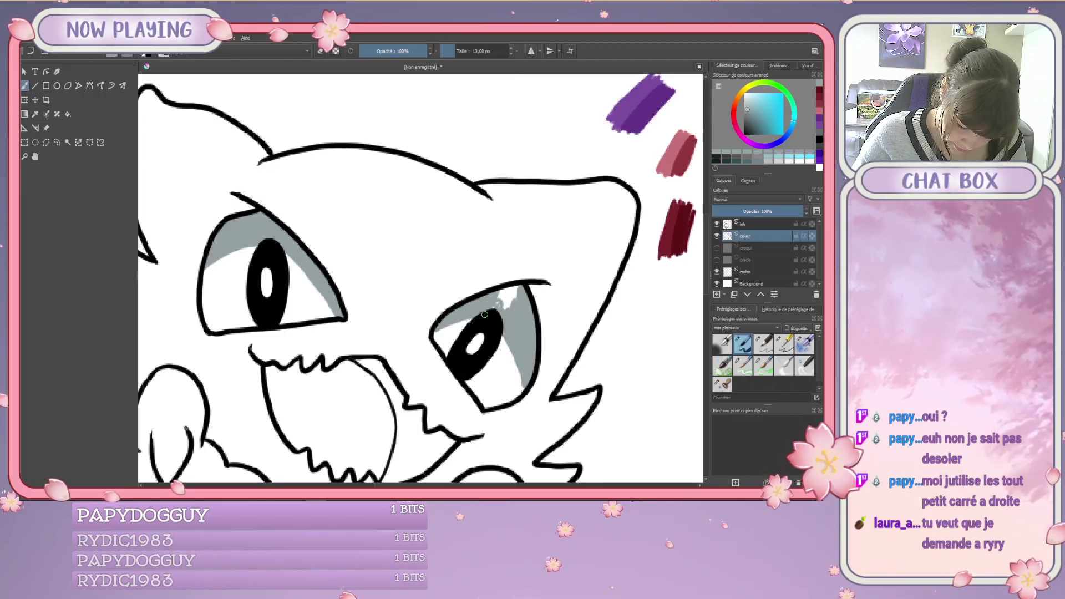
pyautogui.moveTo(503, 306); pyautogui.dragTo(514, 292)
pyautogui.hotkey('ctrl', 'z')
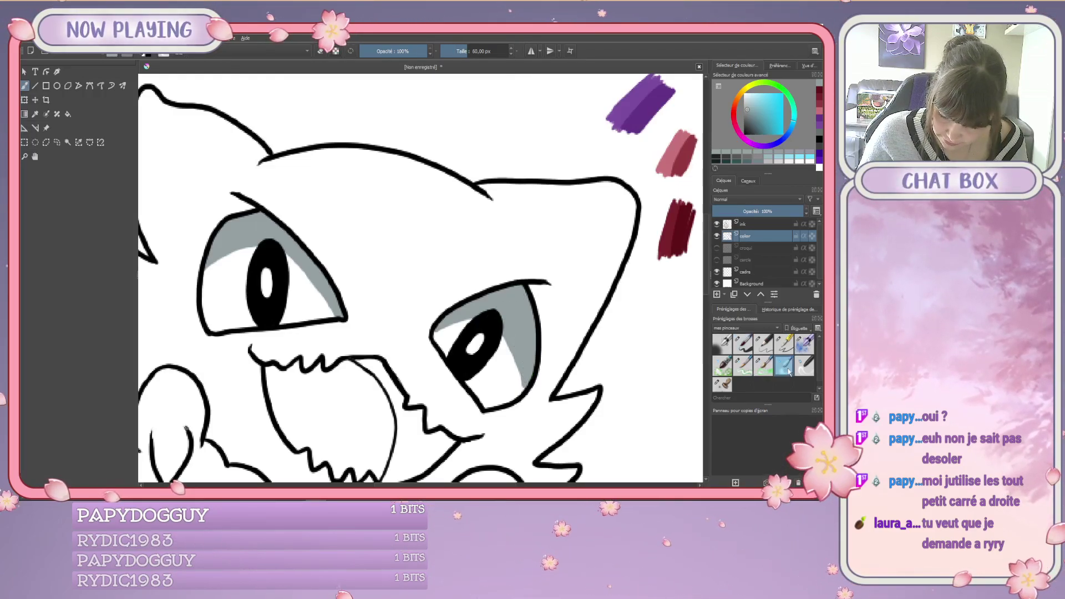
# Switch to the blending brush at 15 px and soften the lower edges of the grey shadows in both eyes.
pyautogui.doubleClick(490, 50)
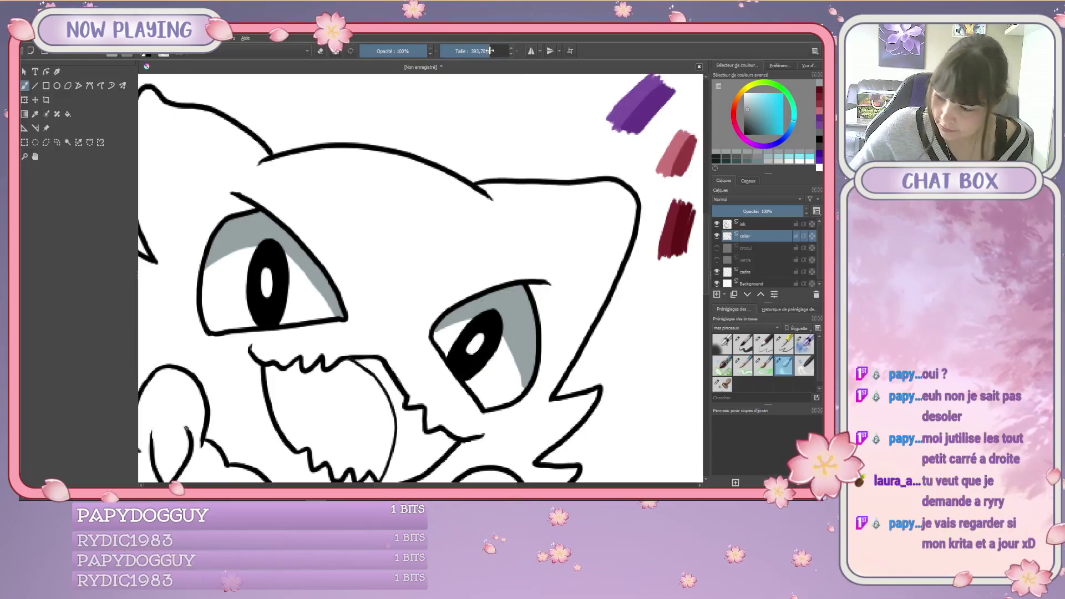
pyautogui.write('15')
pyautogui.press('Return')
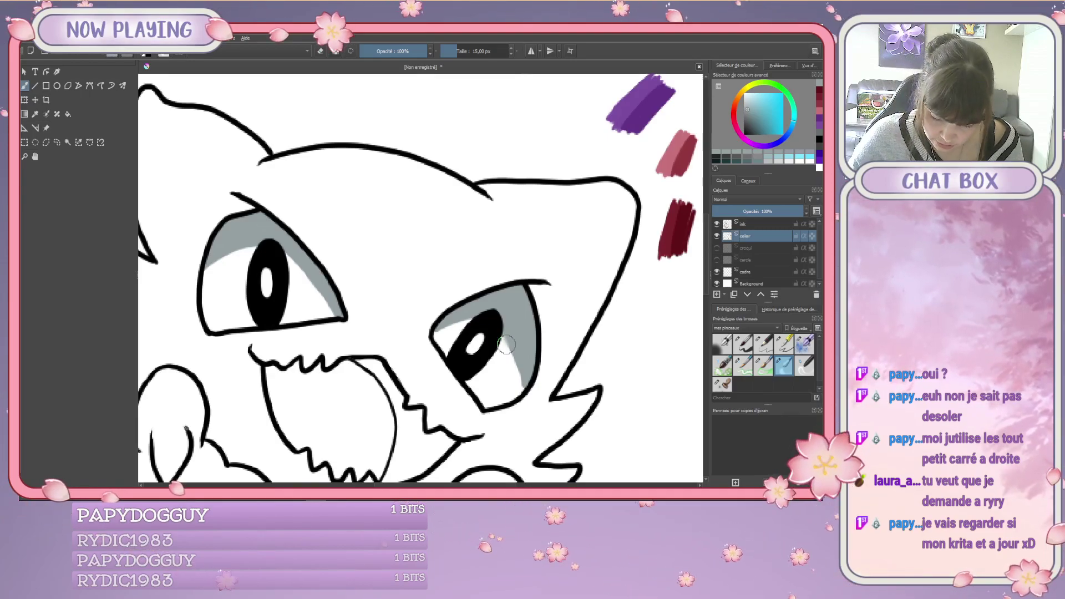
pyautogui.moveTo(508, 358); pyautogui.dragTo(524, 395)
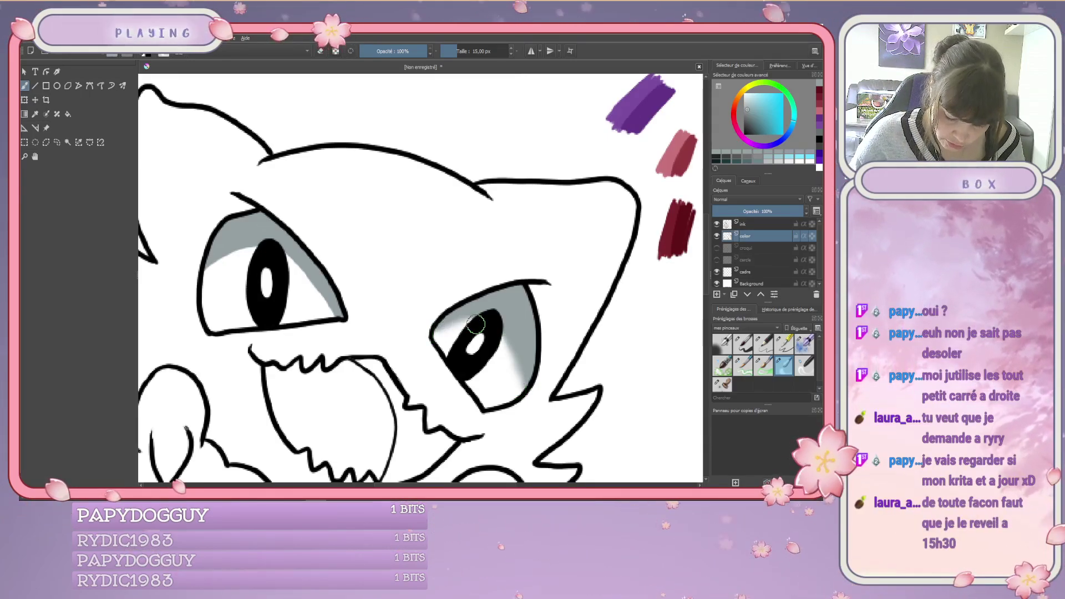
pyautogui.moveTo(290, 264); pyautogui.dragTo(344, 327)
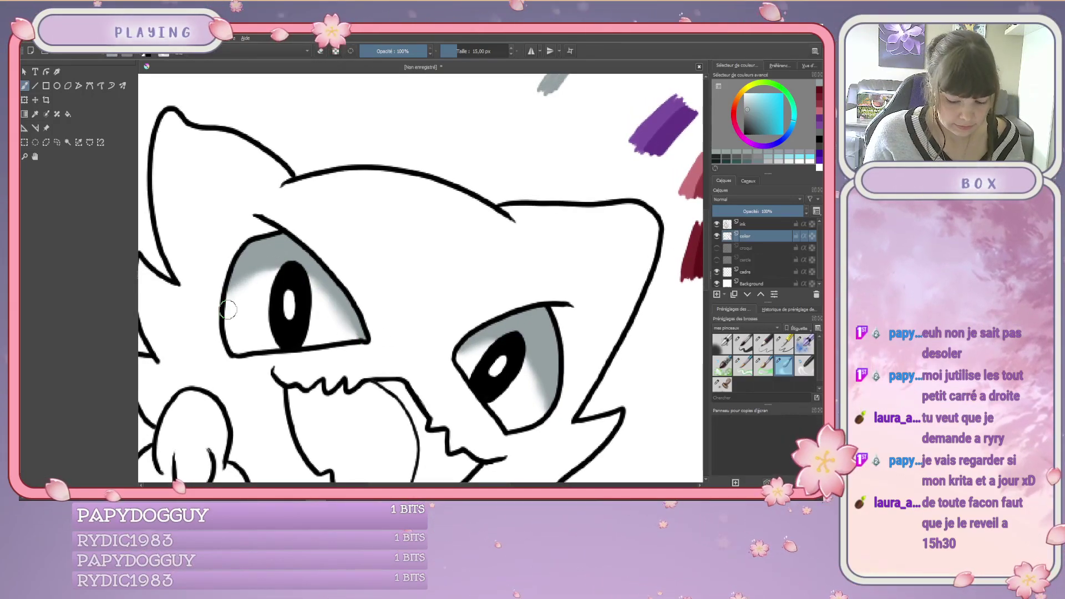
# Return to the painting brush in eraser mode, set its size to 20 px and erase the blue-grey swatch.
pyautogui.moveTo(419, 328); pyautogui.dragTo(319, 392)
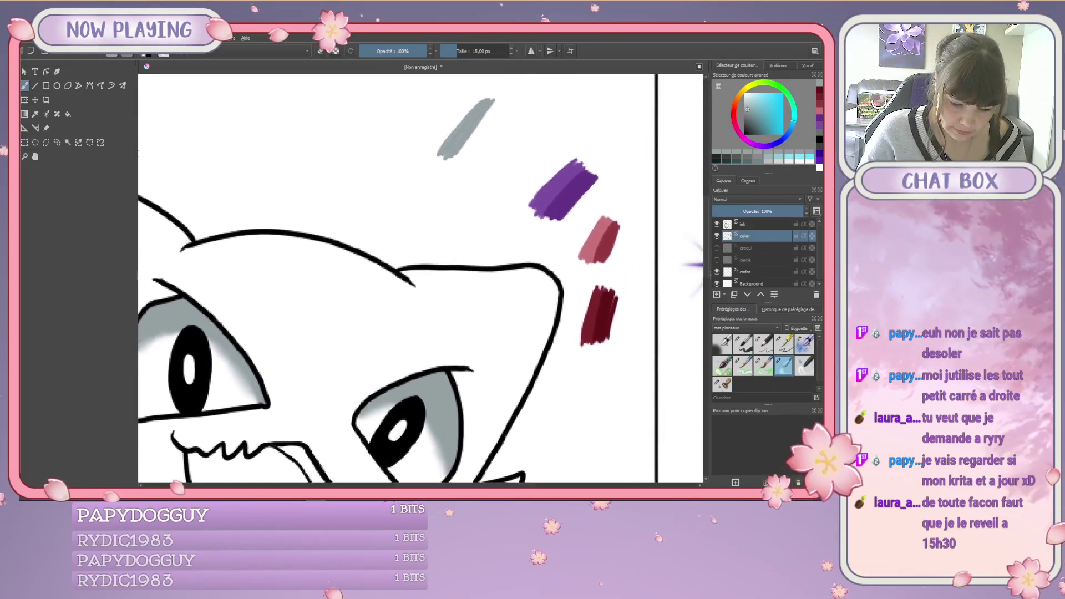
pyautogui.press('/')
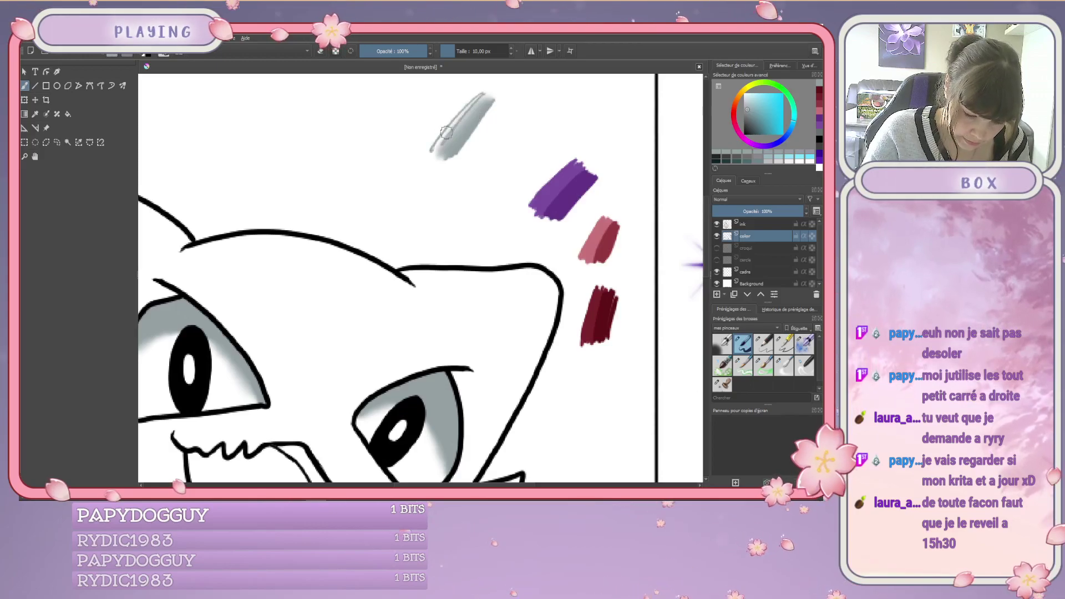
pyautogui.press('e')
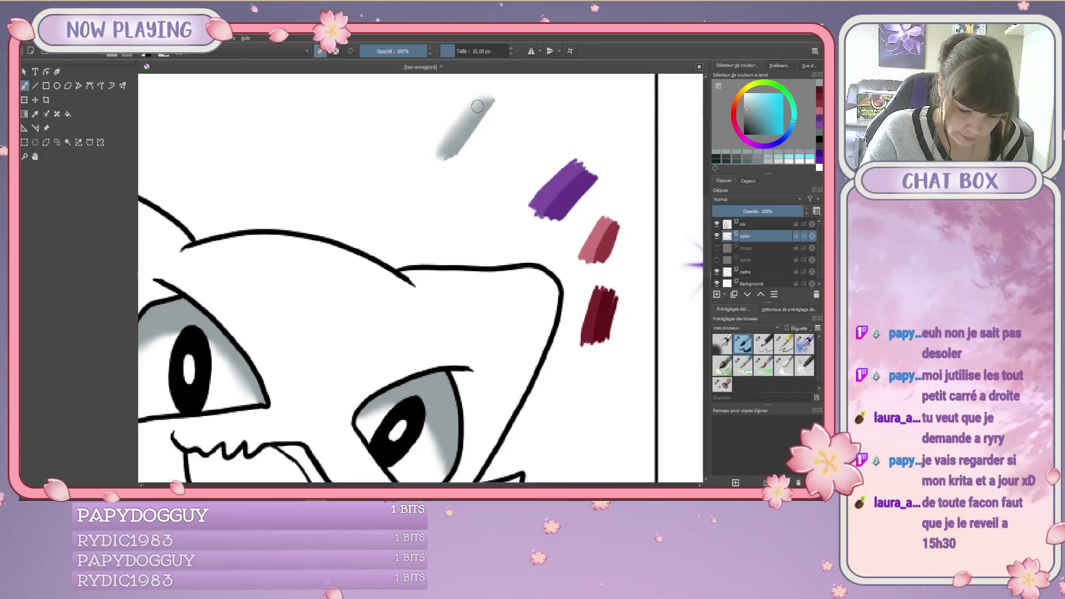
pyautogui.hotkey('ctrl', 'z')
pyautogui.moveTo(444, 156); pyautogui.dragTo(449, 144)
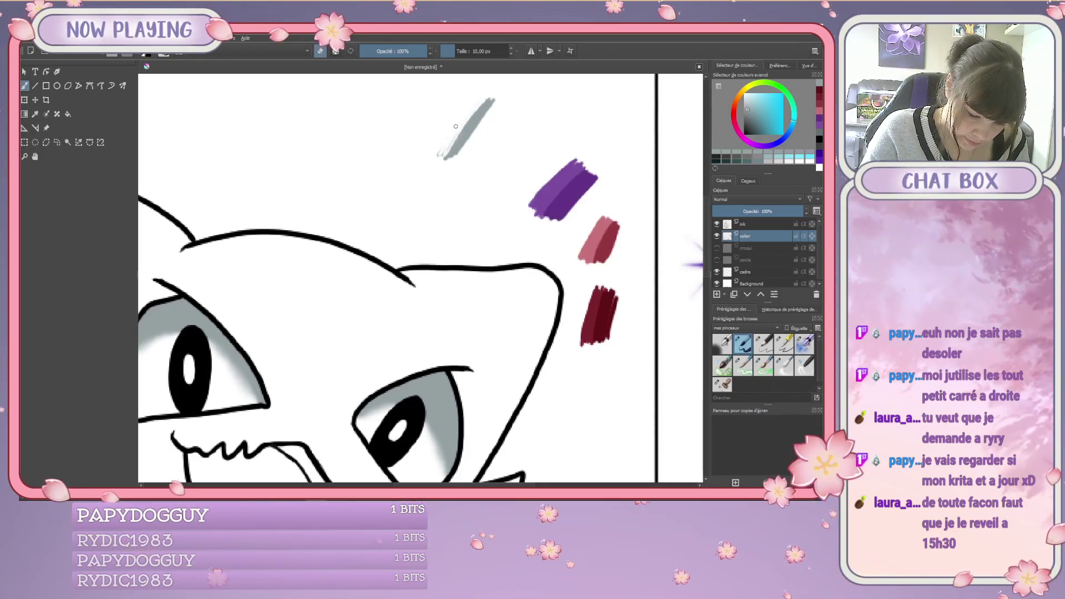
pyautogui.click(474, 51)
pyautogui.write('20')
pyautogui.press('Return')
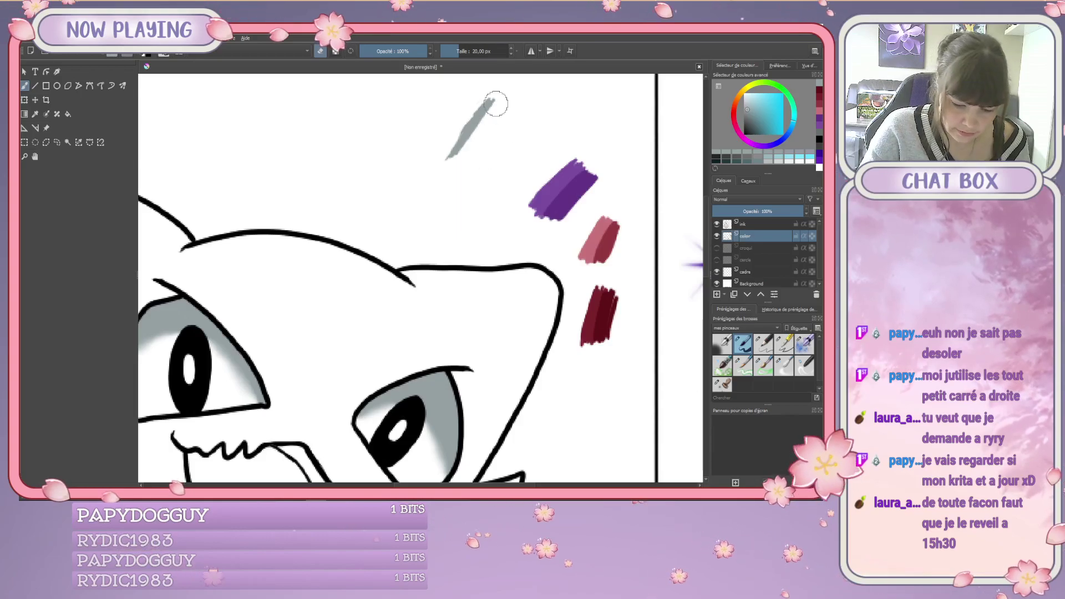
pyautogui.moveTo(492, 105); pyautogui.dragTo(457, 151)
pyautogui.moveTo(490, 107); pyautogui.dragTo(451, 164)
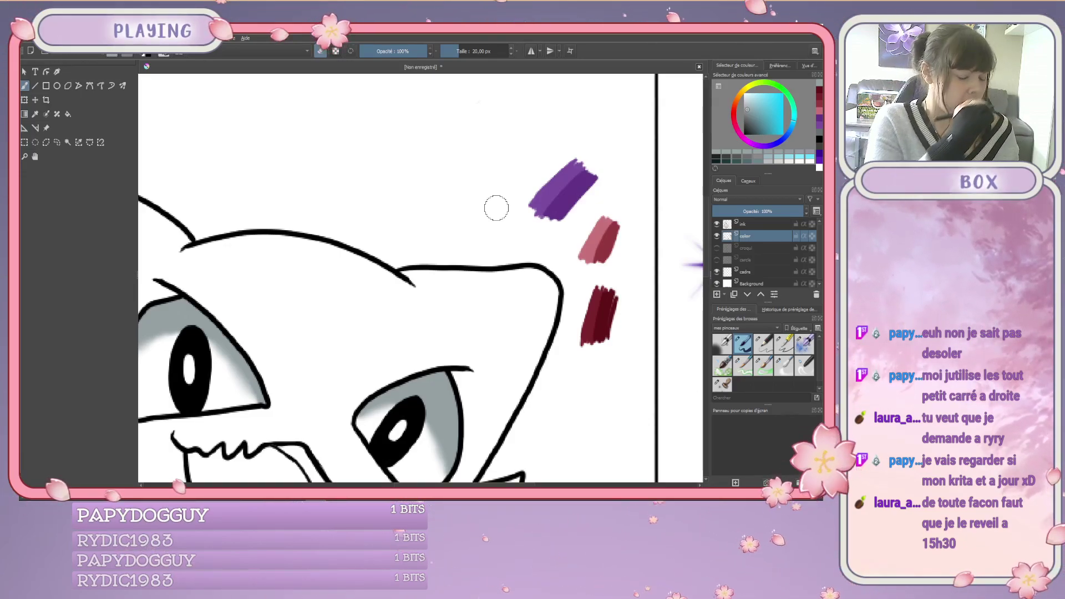
# Sample the light pinkish-red swatch and start painting the inside of the mouth with the brush.
pyautogui.moveTo(568, 370)
pyautogui.mouseDown()
pyautogui.moveTo(504, 386)
pyautogui.moveTo(543, 357)
pyautogui.moveTo(591, 344)
pyautogui.moveTo(600, 328)
pyautogui.mouseUp()
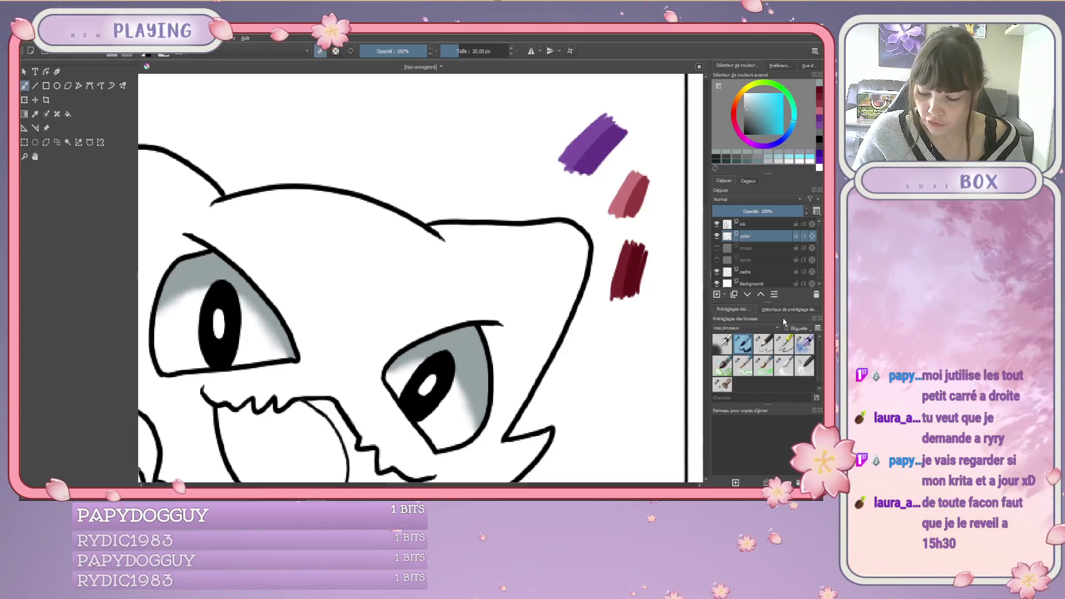
pyautogui.click(42, 117)
pyautogui.click(625, 193)
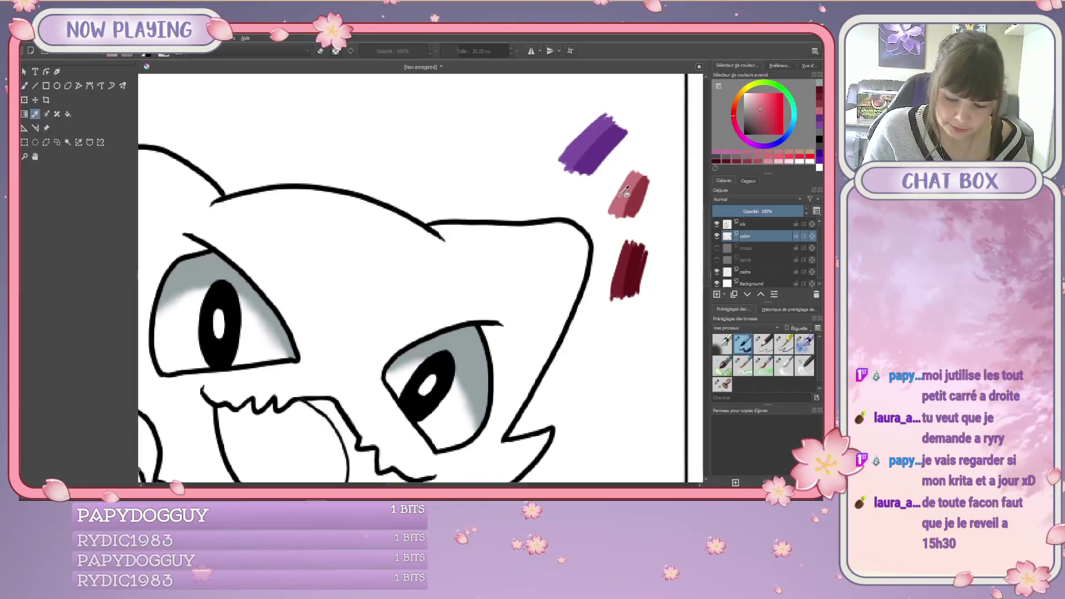
pyautogui.click(25, 86)
pyautogui.moveTo(223, 412)
pyautogui.mouseDown()
pyautogui.moveTo(223, 387)
pyautogui.moveTo(277, 304)
pyautogui.mouseUp()
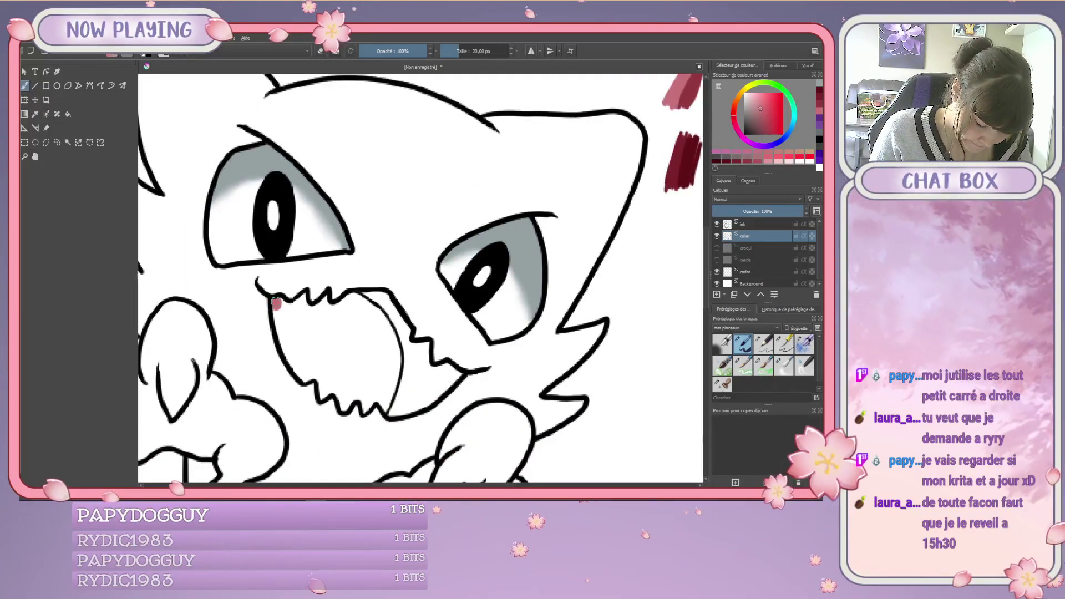
# Fill the creature's whole tongue with the flat pink colour, staying inside the black outline.
pyautogui.moveTo(279, 305)
pyautogui.mouseDown()
pyautogui.moveTo(305, 379)
pyautogui.moveTo(304, 295)
pyautogui.moveTo(304, 312)
pyautogui.mouseUp()
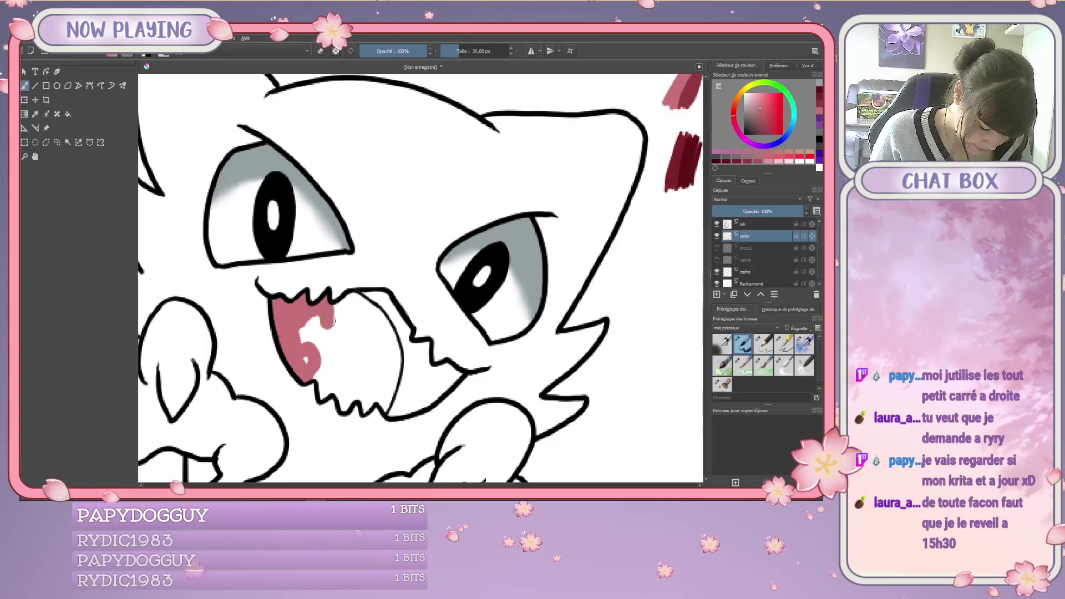
pyautogui.moveTo(323, 319)
pyautogui.mouseDown()
pyautogui.moveTo(308, 343)
pyautogui.moveTo(324, 355)
pyautogui.moveTo(321, 396)
pyautogui.moveTo(319, 345)
pyautogui.mouseUp()
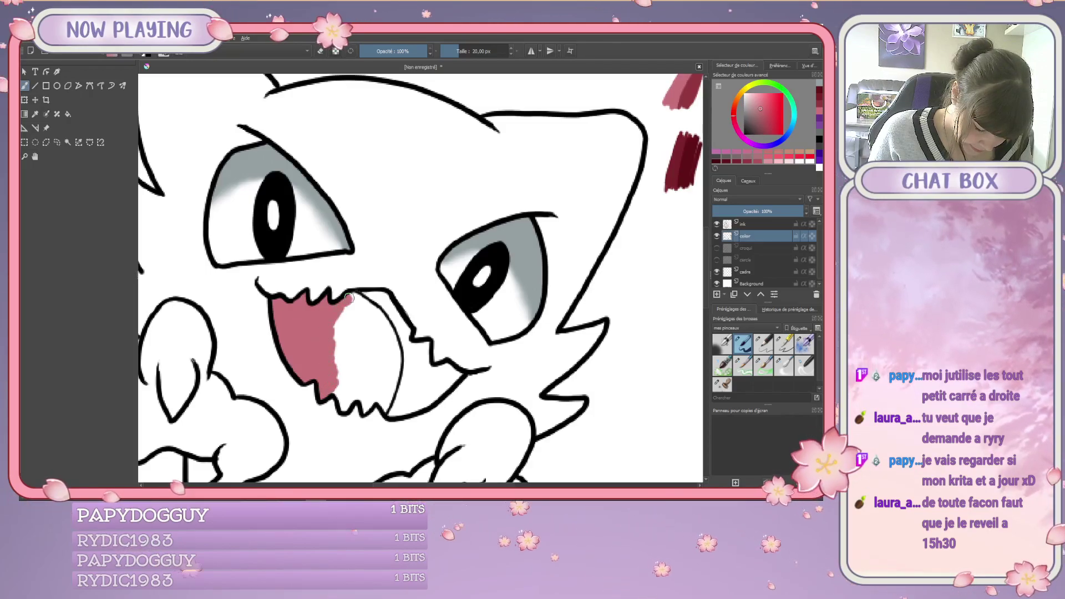
pyautogui.moveTo(348, 299); pyautogui.dragTo(339, 328)
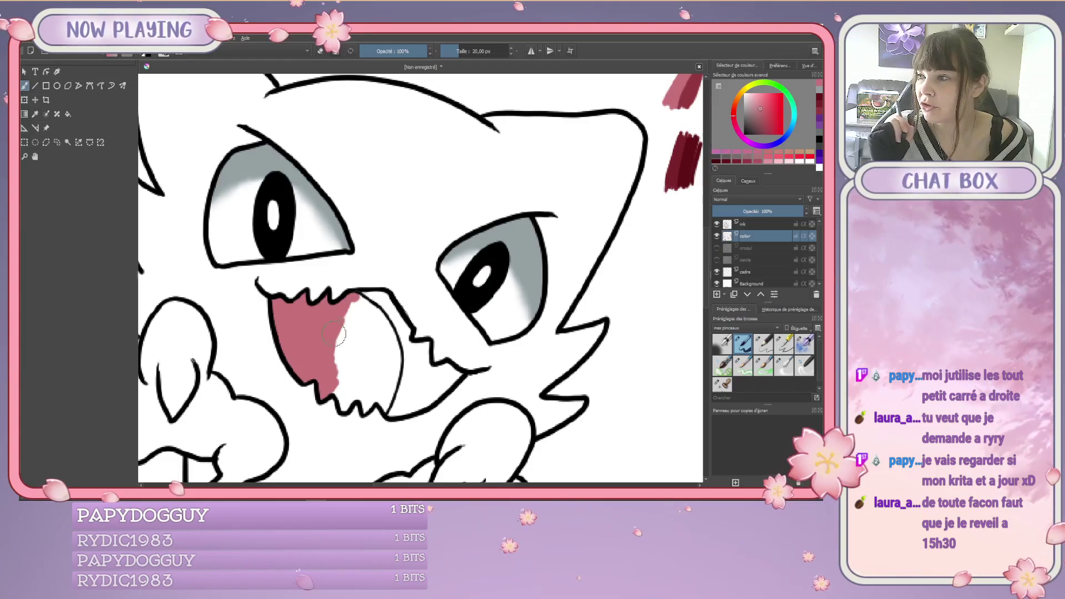
pyautogui.moveTo(349, 302)
pyautogui.mouseDown()
pyautogui.moveTo(331, 388)
pyautogui.moveTo(344, 404)
pyautogui.moveTo(361, 381)
pyautogui.moveTo(342, 388)
pyautogui.moveTo(367, 383)
pyautogui.moveTo(364, 411)
pyautogui.moveTo(379, 394)
pyautogui.moveTo(385, 409)
pyautogui.moveTo(390, 369)
pyautogui.moveTo(369, 386)
pyautogui.moveTo(343, 366)
pyautogui.mouseUp()
pyautogui.moveTo(383, 324)
pyautogui.mouseDown()
pyautogui.moveTo(362, 297)
pyautogui.moveTo(387, 358)
pyautogui.mouseUp()
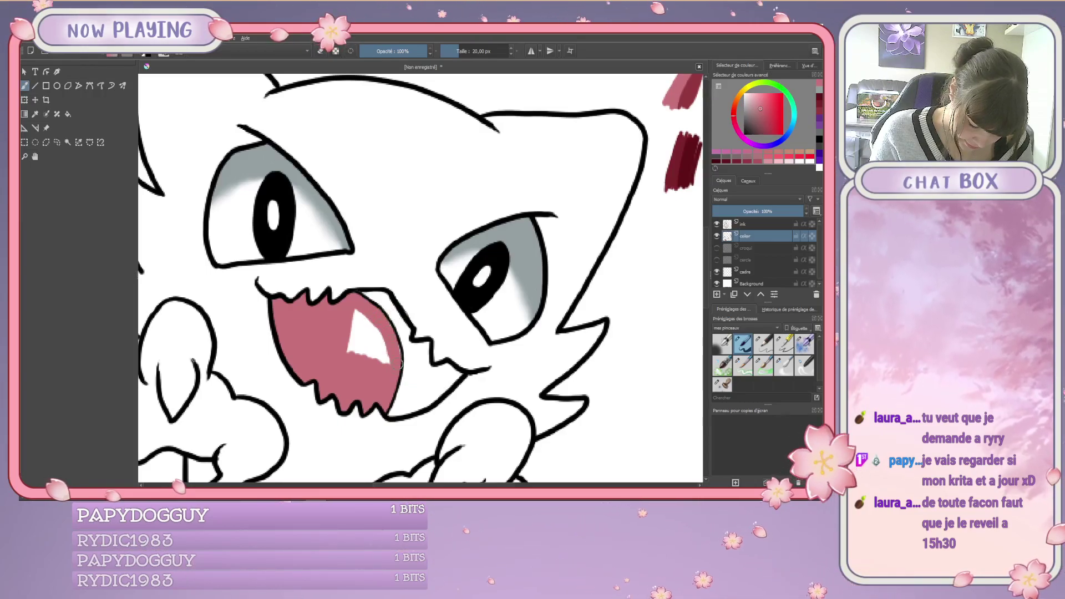
pyautogui.moveTo(380, 358)
pyautogui.mouseDown()
pyautogui.moveTo(376, 330)
pyautogui.moveTo(357, 355)
pyautogui.mouseUp()
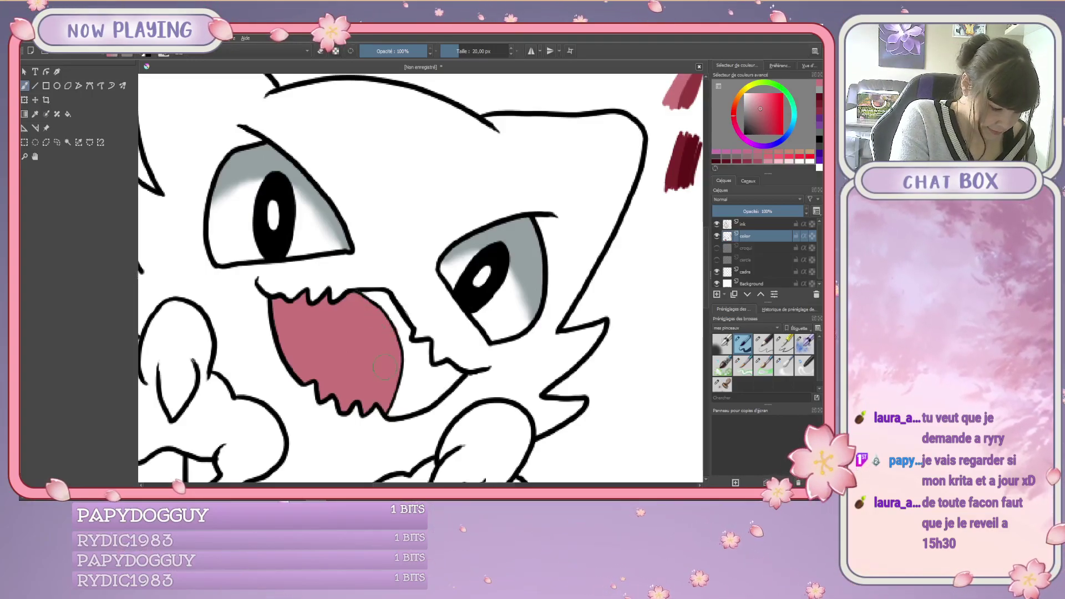
# Shade the tongue's left, upper and lower edges with the darker pink swatch at 15 px, and blend the shading softly.
pyautogui.press('p')
pyautogui.click(695, 89)
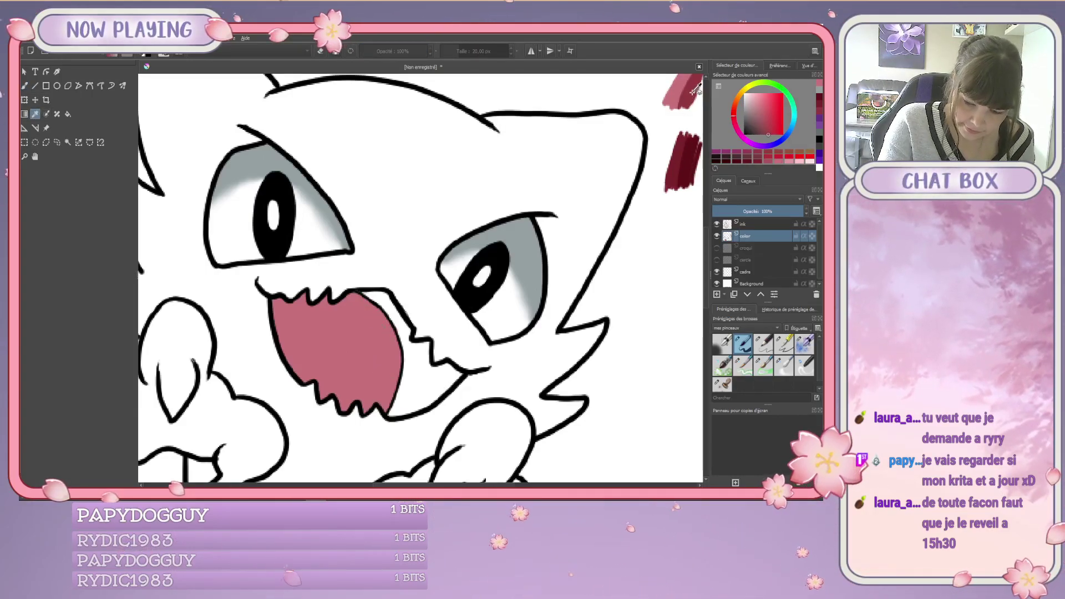
pyautogui.click(26, 87)
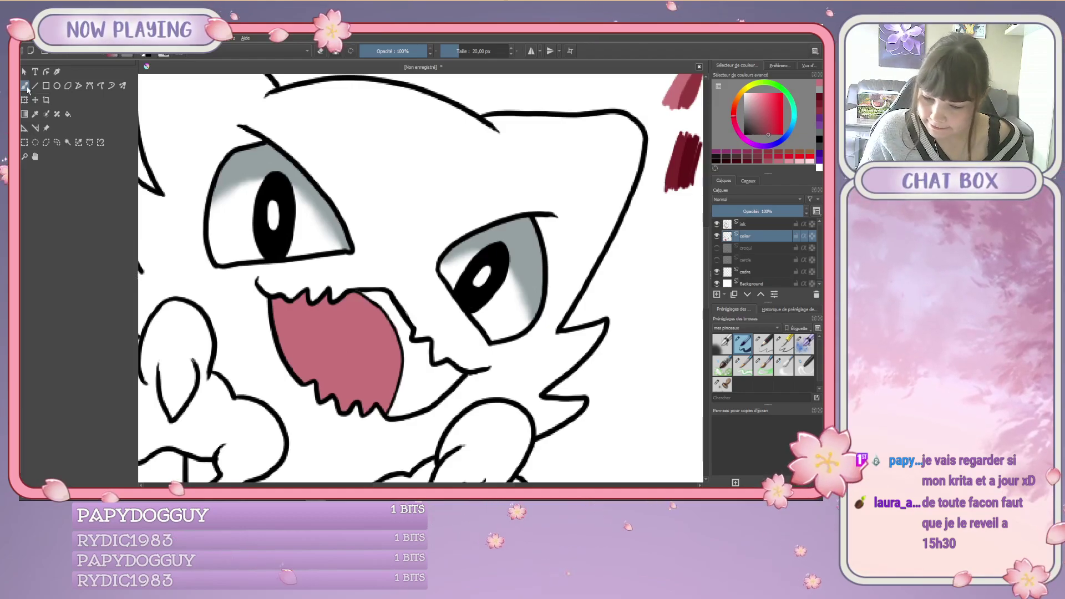
pyautogui.click(472, 48)
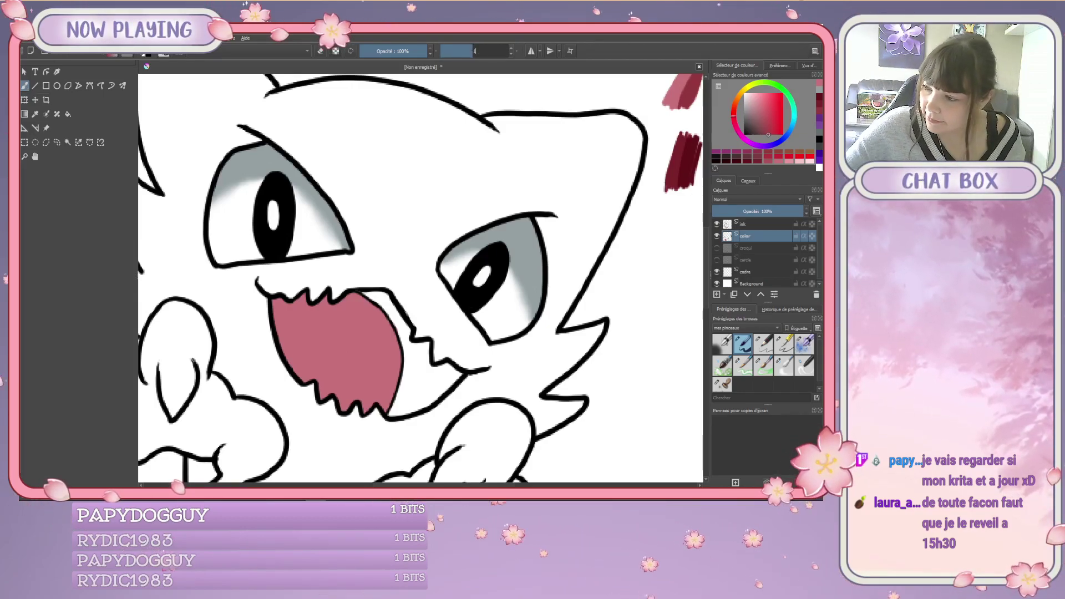
pyautogui.write('15')
pyautogui.press('Return')
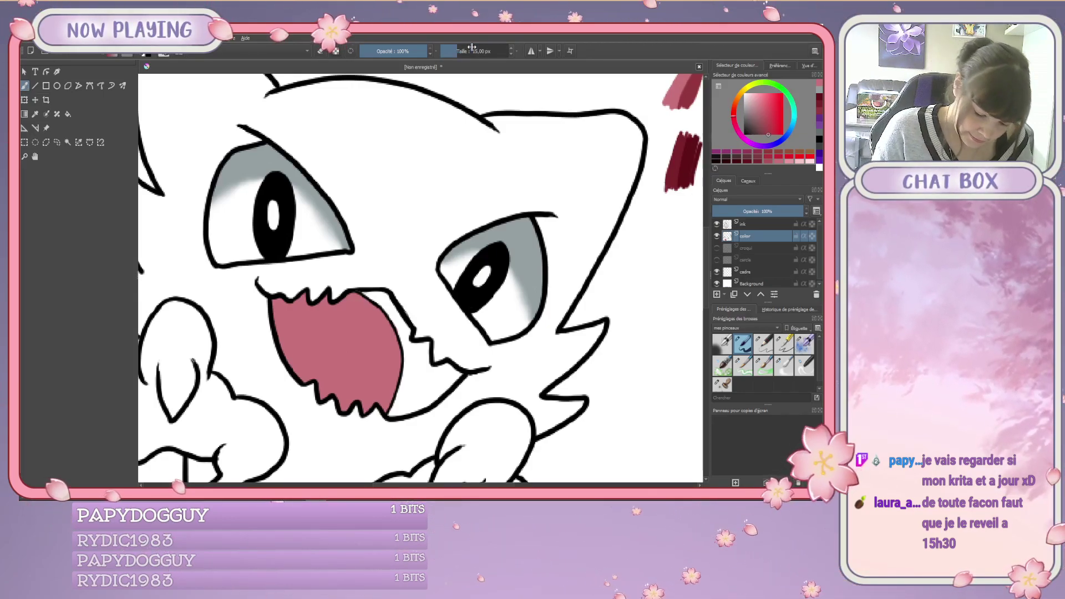
pyautogui.moveTo(271, 299); pyautogui.dragTo(289, 357)
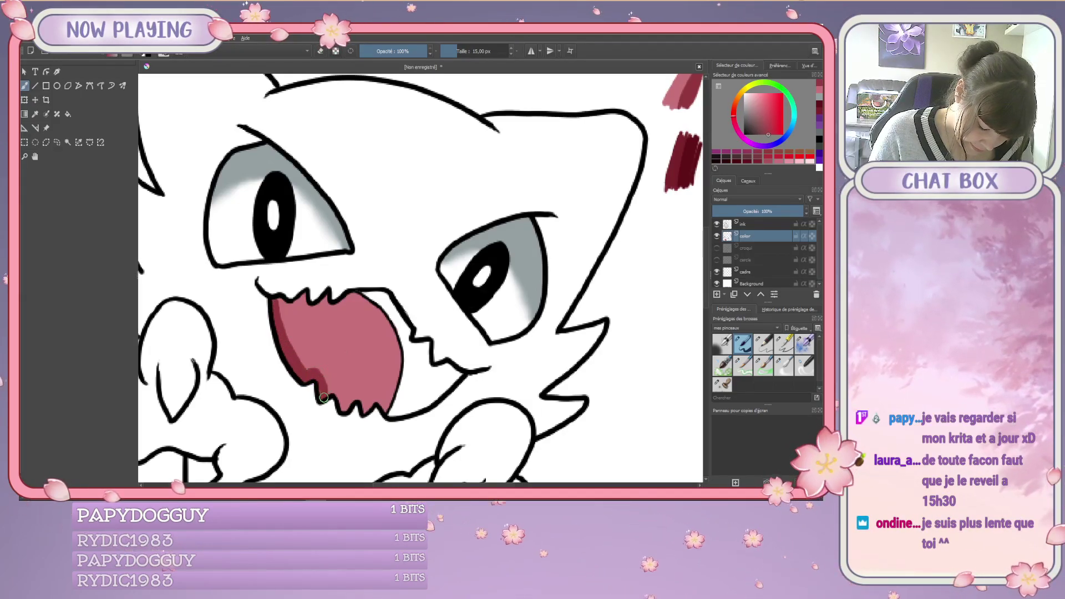
pyautogui.moveTo(323, 397)
pyautogui.mouseDown()
pyautogui.moveTo(347, 407)
pyautogui.moveTo(363, 396)
pyautogui.moveTo(385, 410)
pyautogui.mouseUp()
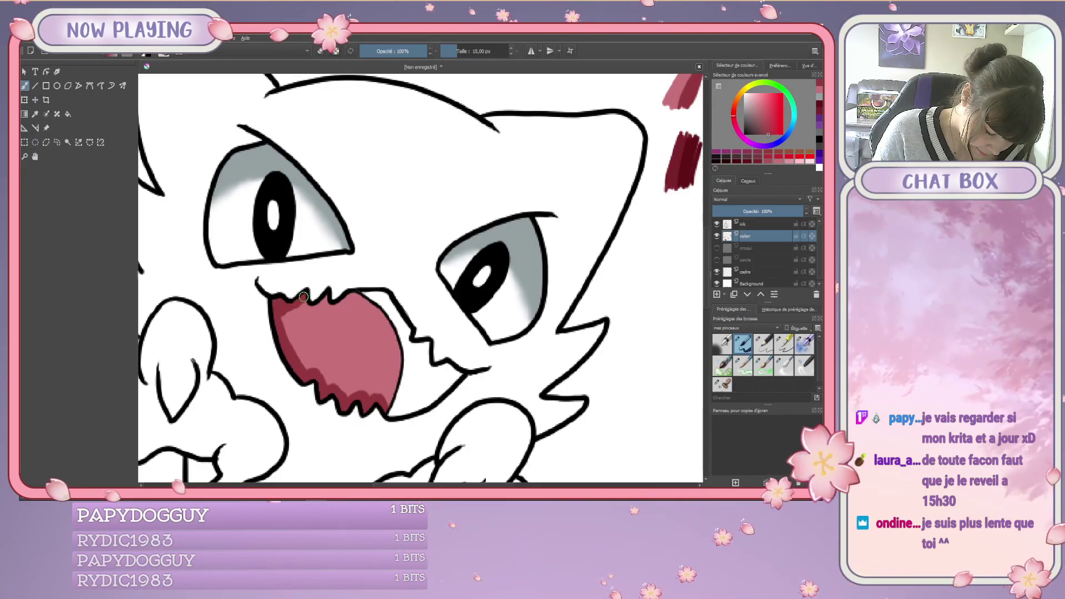
pyautogui.moveTo(304, 297)
pyautogui.mouseDown()
pyautogui.moveTo(333, 311)
pyautogui.moveTo(356, 295)
pyautogui.moveTo(341, 310)
pyautogui.moveTo(351, 301)
pyautogui.moveTo(296, 306)
pyautogui.moveTo(286, 350)
pyautogui.mouseUp()
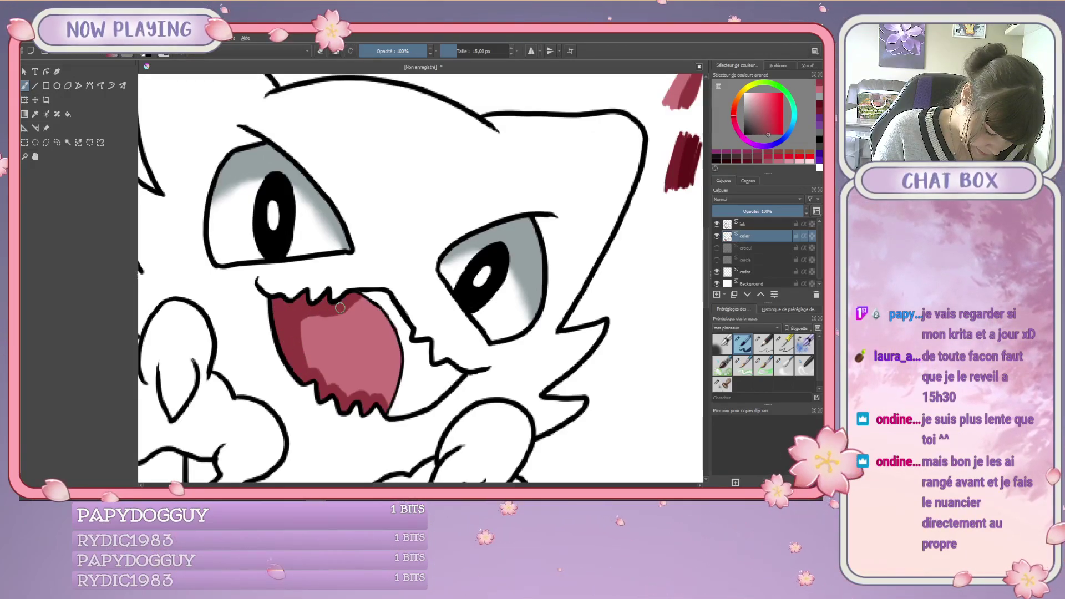
pyautogui.click(784, 367)
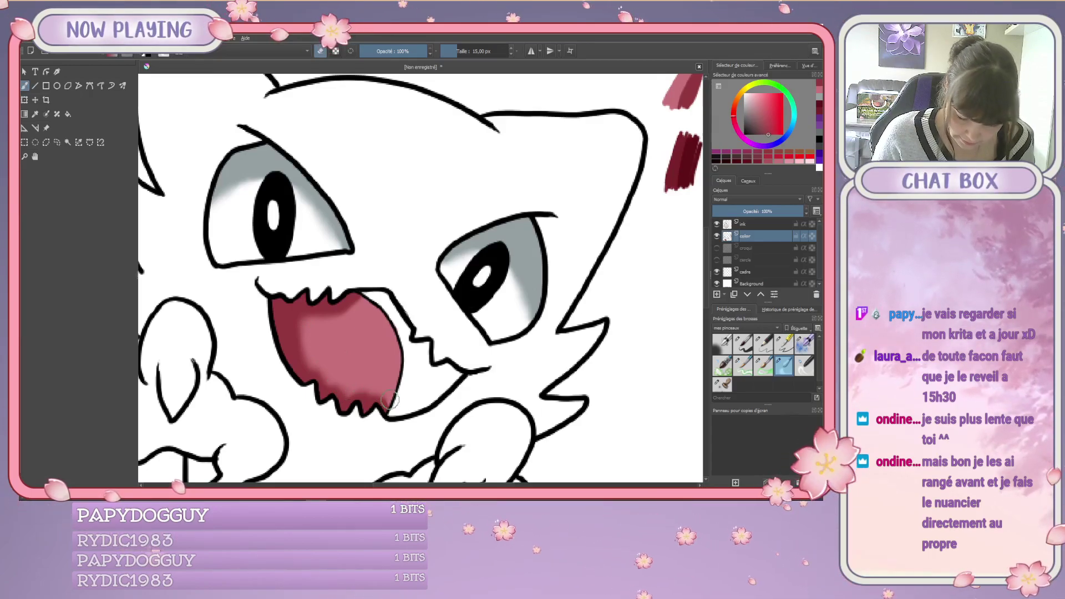
# Paint a thin white highlight along the tongue's right edge with a 5 px brush and blend it into the pink.
pyautogui.click(743, 344)
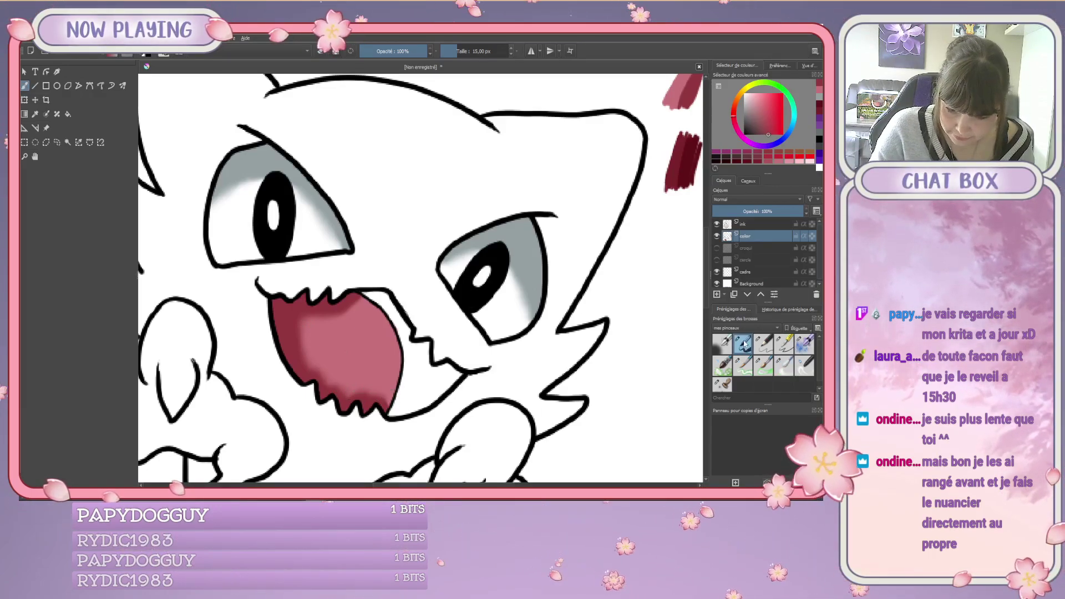
pyautogui.moveTo(487, 52); pyautogui.dragTo(490, 53)
pyautogui.doubleClick(489, 54)
pyautogui.write('5')
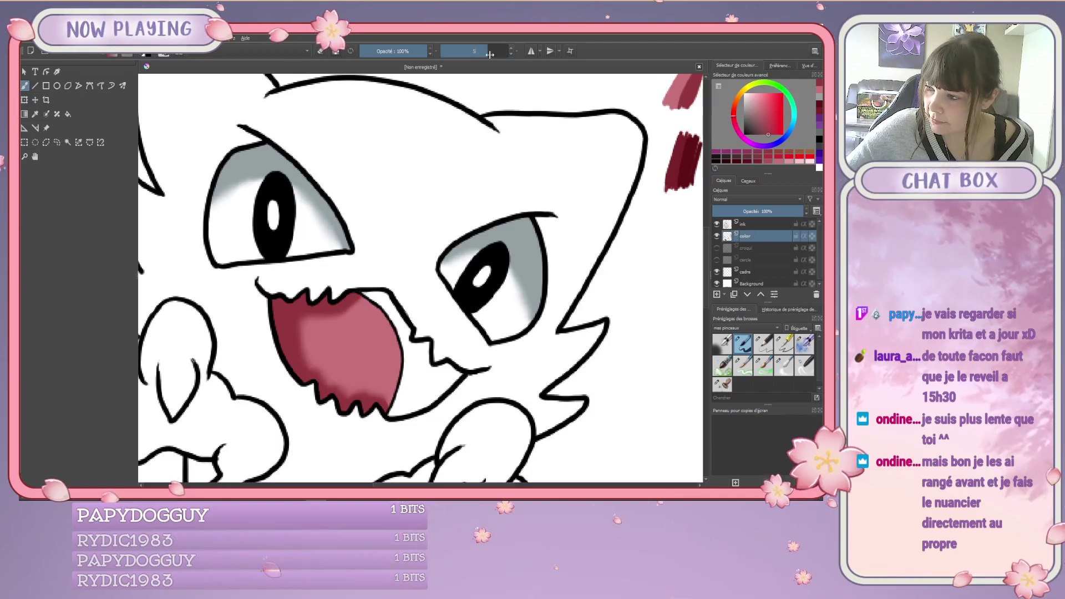
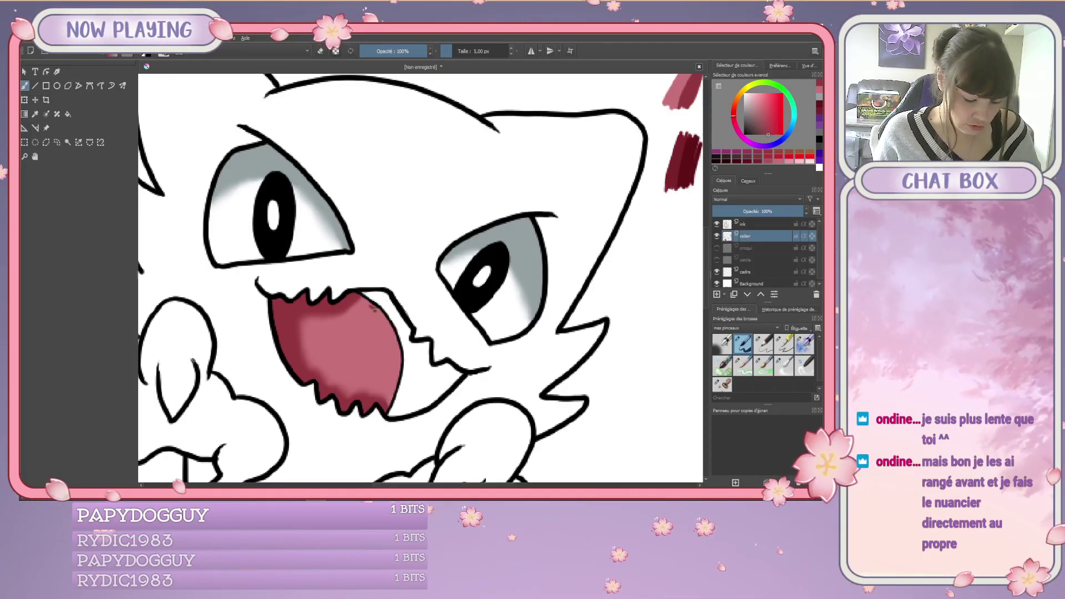
pyautogui.scroll(-2, 816, 161)
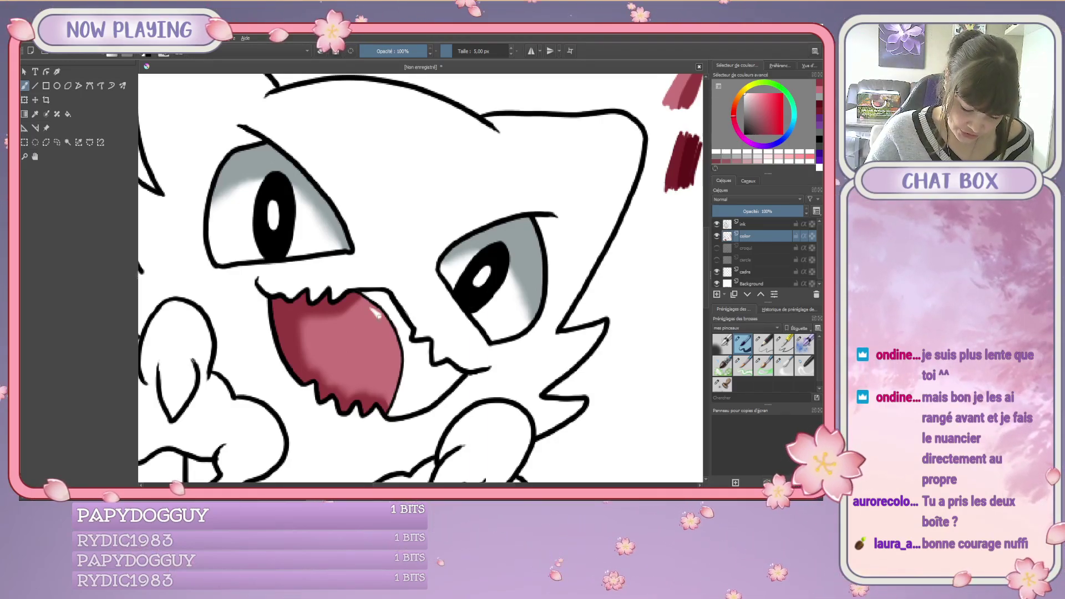
pyautogui.moveTo(370, 310)
pyautogui.mouseDown()
pyautogui.moveTo(392, 361)
pyautogui.moveTo(387, 385)
pyautogui.mouseUp()
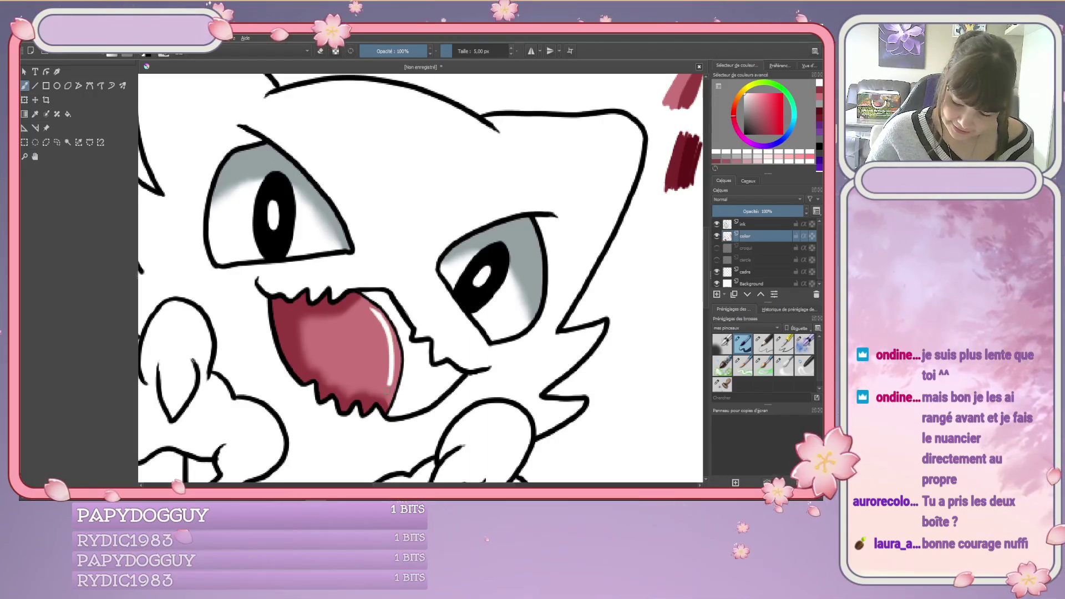
pyautogui.click(787, 371)
pyautogui.moveTo(370, 309)
pyautogui.mouseDown()
pyautogui.moveTo(390, 347)
pyautogui.moveTo(387, 394)
pyautogui.mouseUp()
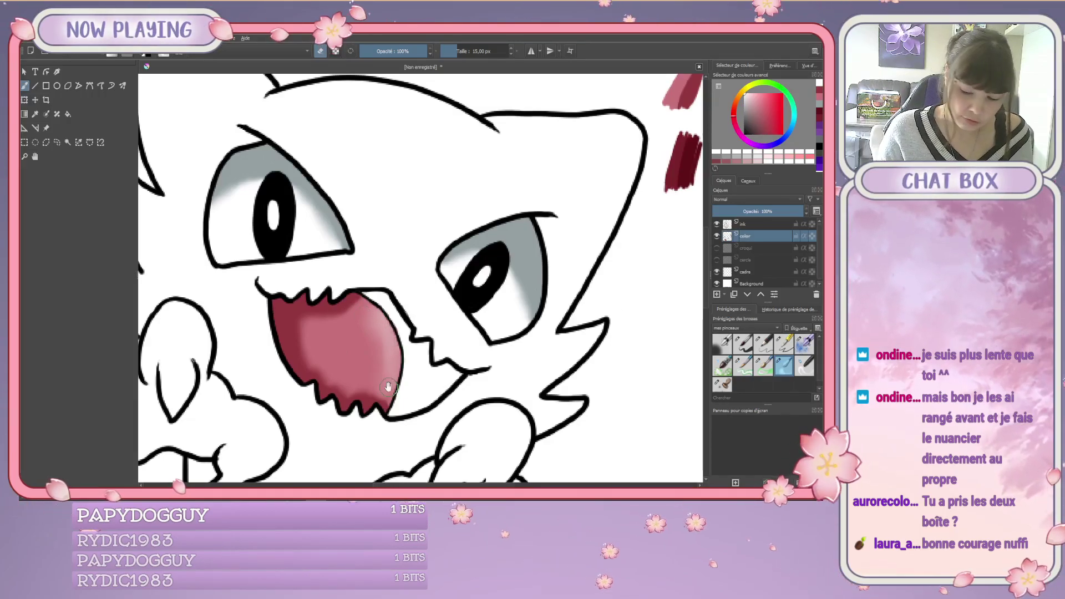
# Sample the lighter tone of the dark red swatch and fill the mouth interior behind the tongue, starting with a 20 px brush.
pyautogui.moveTo(388, 386); pyautogui.dragTo(322, 420)
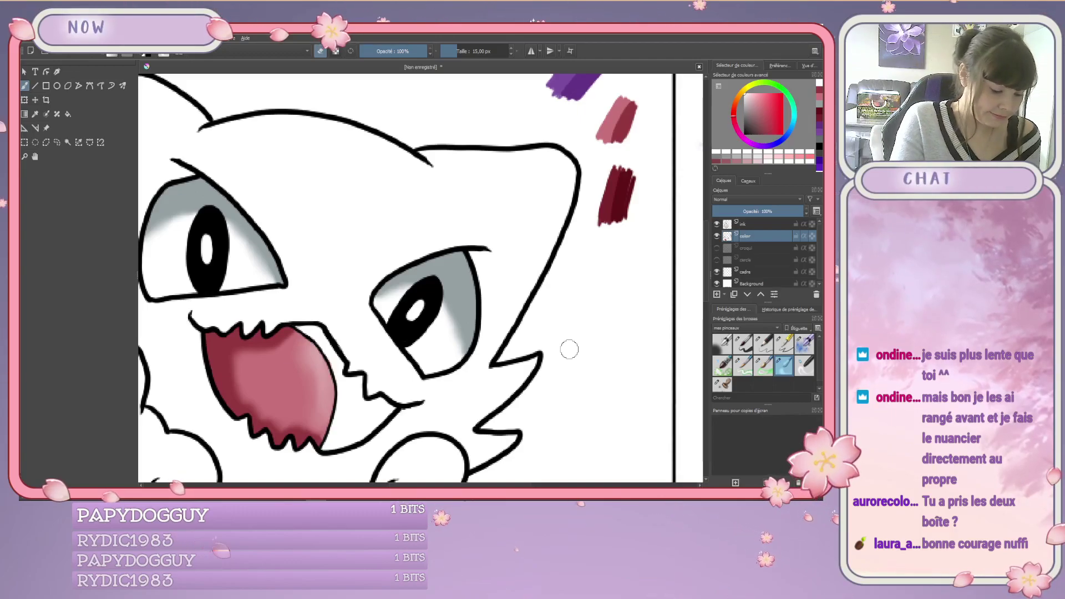
pyautogui.click(36, 115)
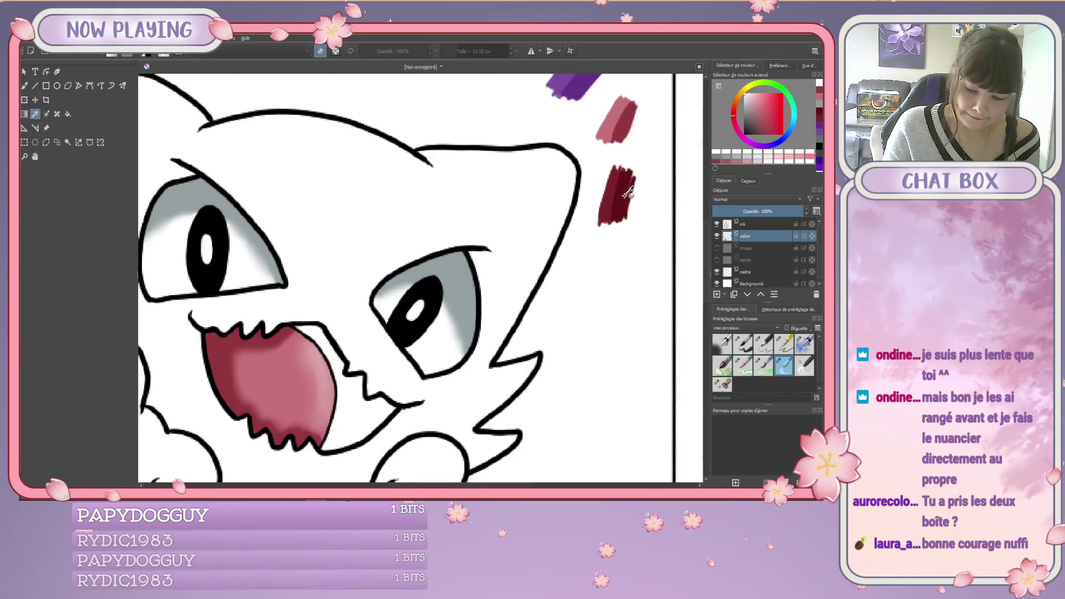
pyautogui.click(612, 205)
pyautogui.click(24, 86)
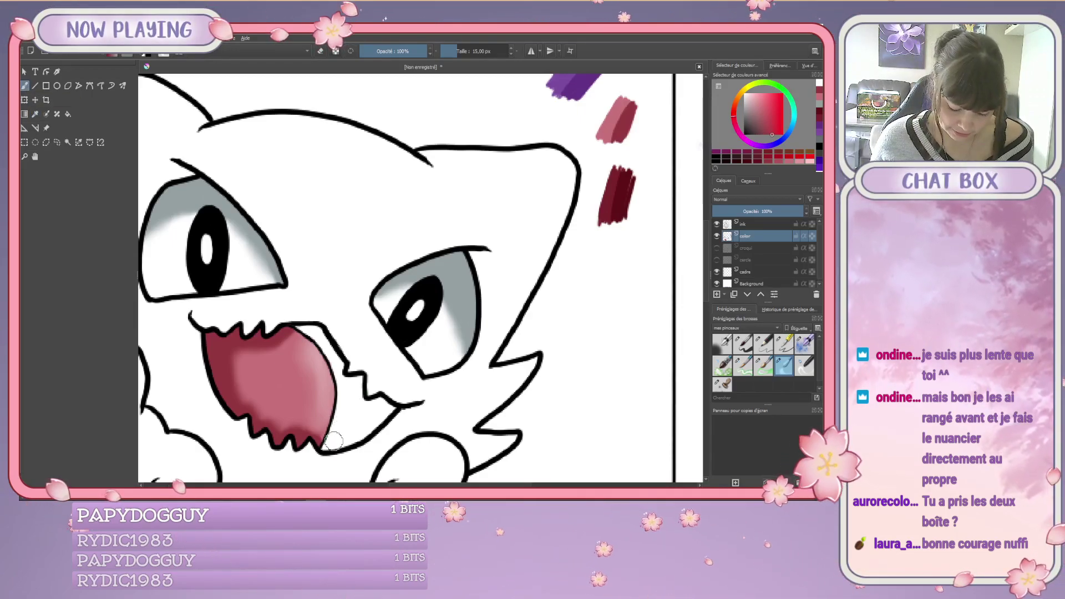
pyautogui.press('/')
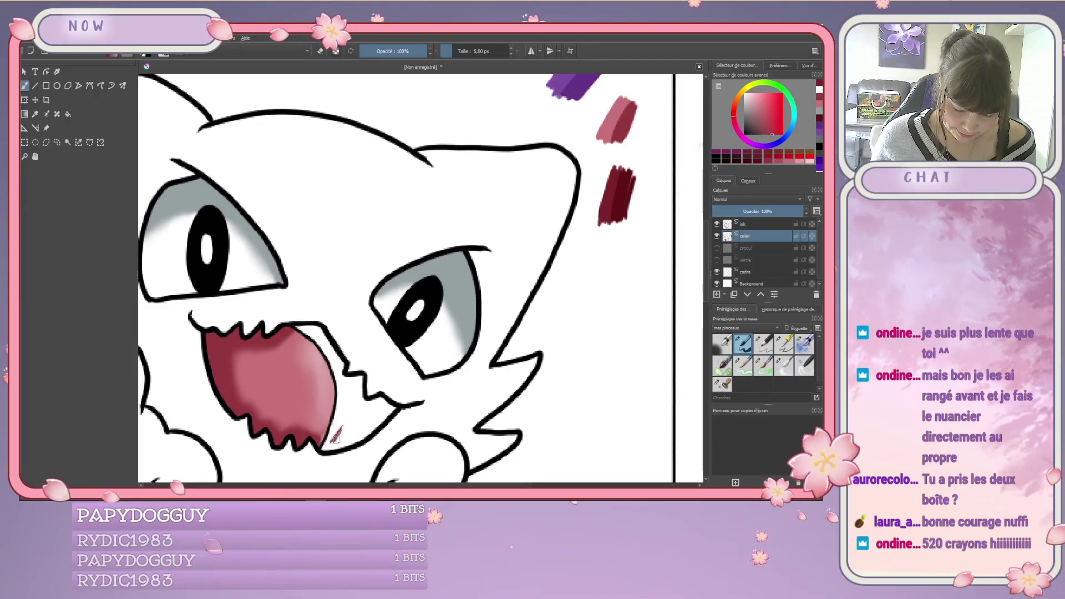
pyautogui.click(462, 51)
pyautogui.doubleClick(462, 51)
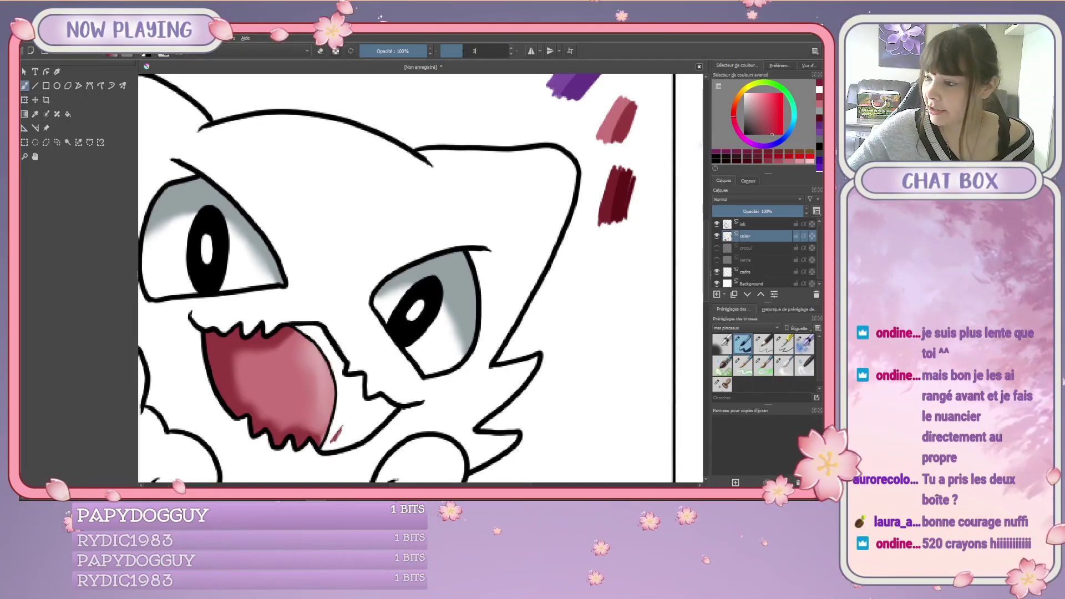
pyautogui.write('20')
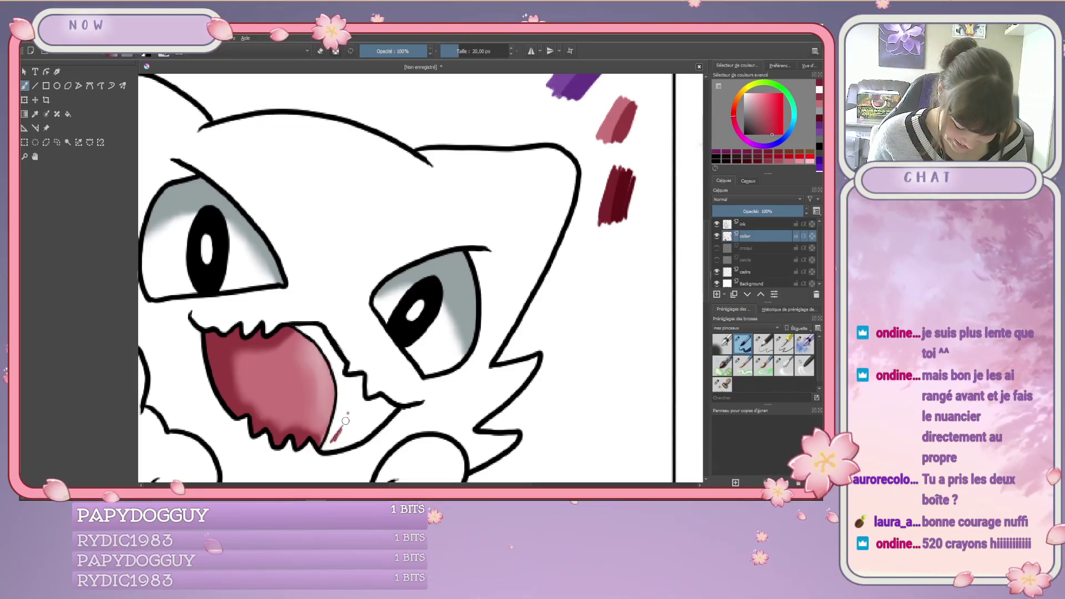
pyautogui.moveTo(345, 420)
pyautogui.mouseDown()
pyautogui.moveTo(323, 447)
pyautogui.moveTo(378, 405)
pyautogui.mouseUp()
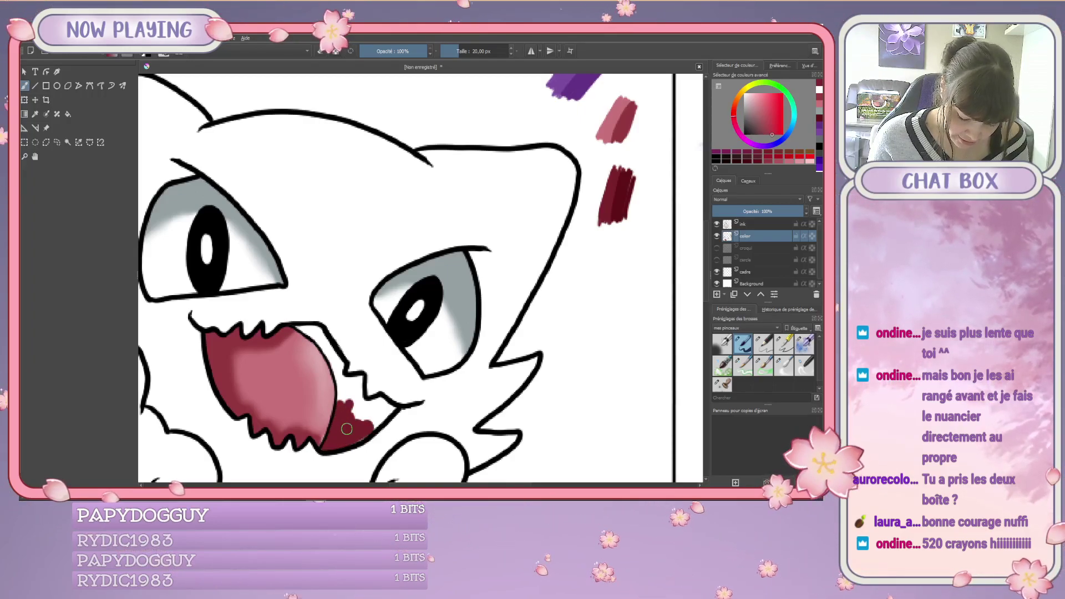
pyautogui.click(379, 406)
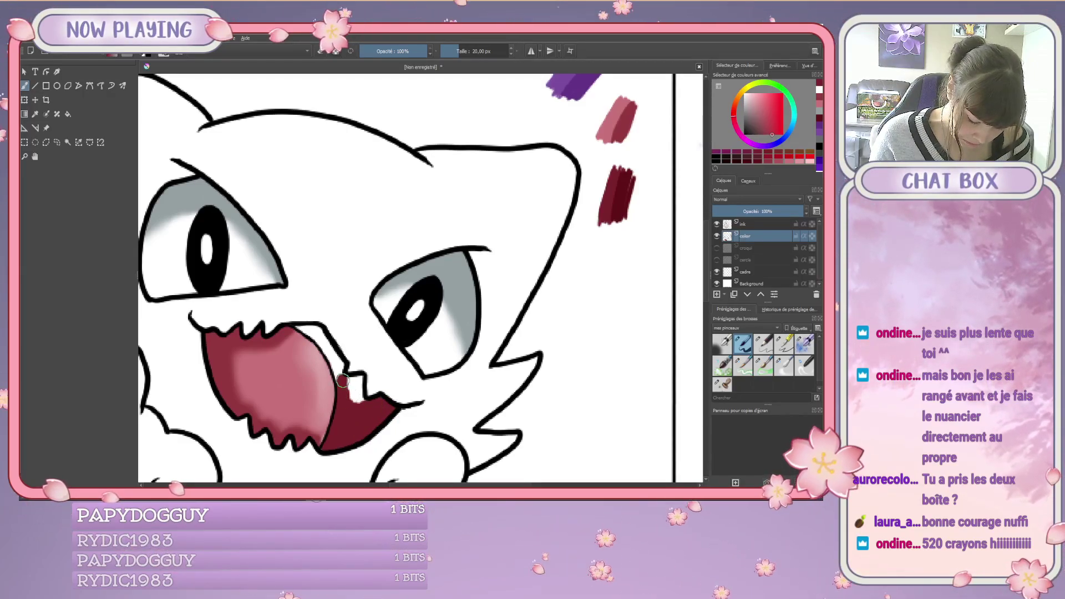
pyautogui.moveTo(345, 393)
pyautogui.mouseDown()
pyautogui.moveTo(356, 388)
pyautogui.moveTo(355, 411)
pyautogui.mouseUp()
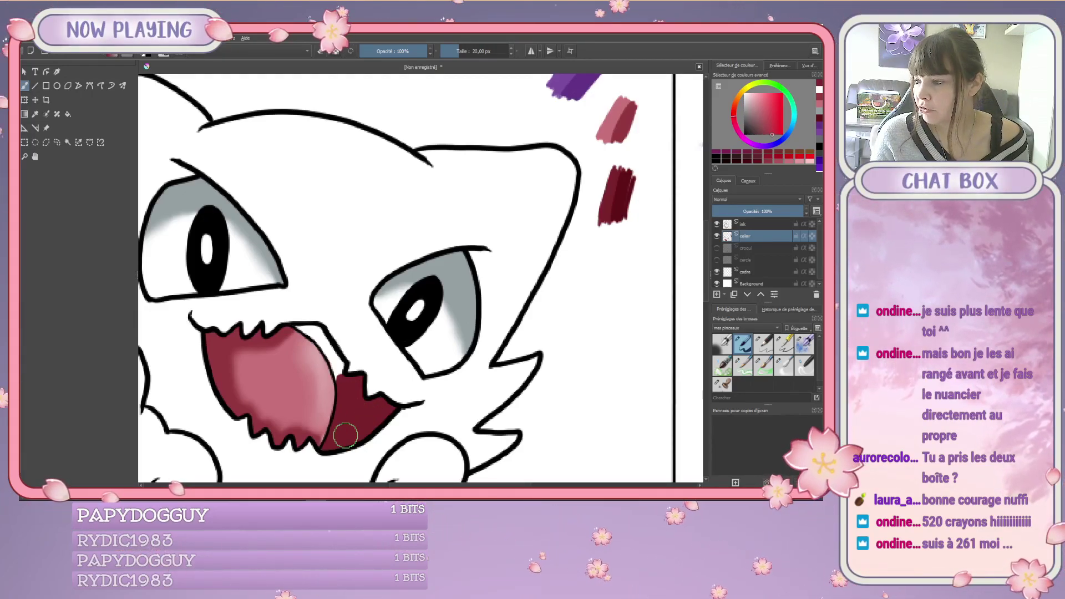
pyautogui.click(476, 50)
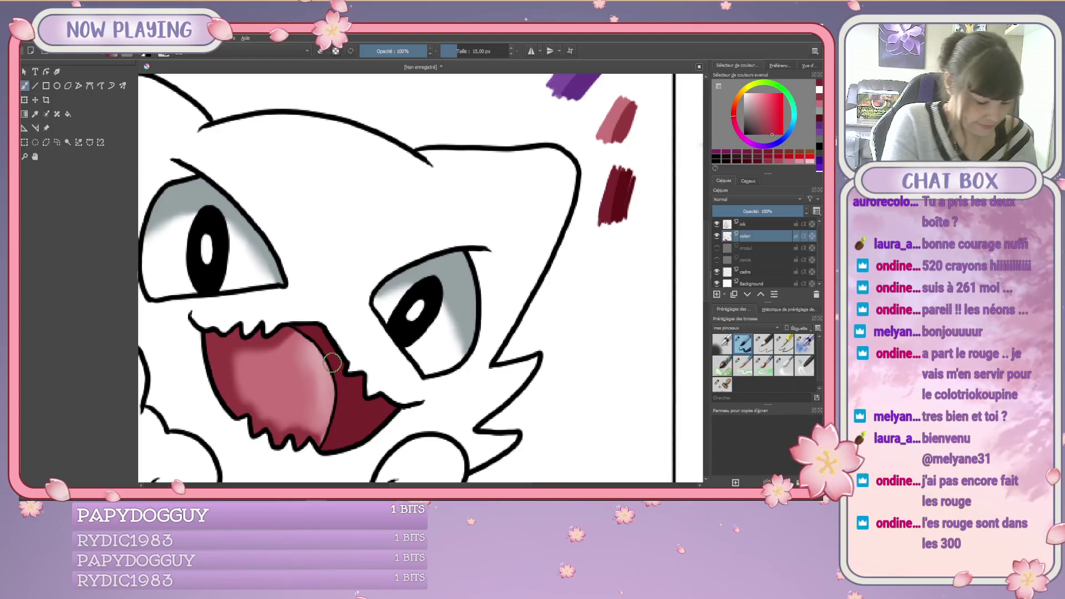
# Shade the mouth interior's edges with the deepest red swatch at 15 px, and blend with the blending brush at 10 px.
pyautogui.press('p')
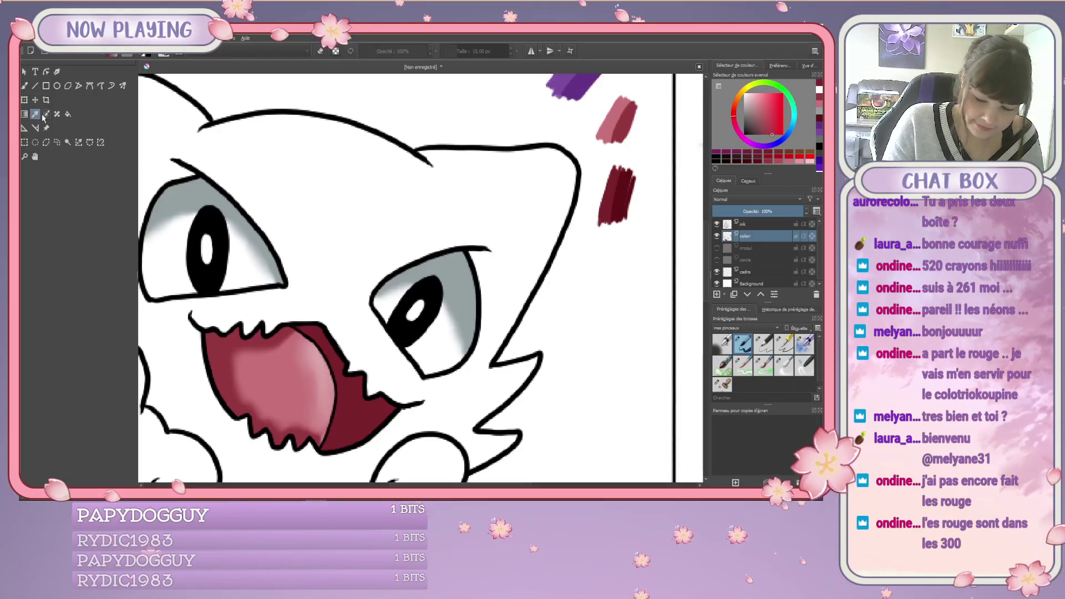
pyautogui.click(625, 193)
pyautogui.press('b')
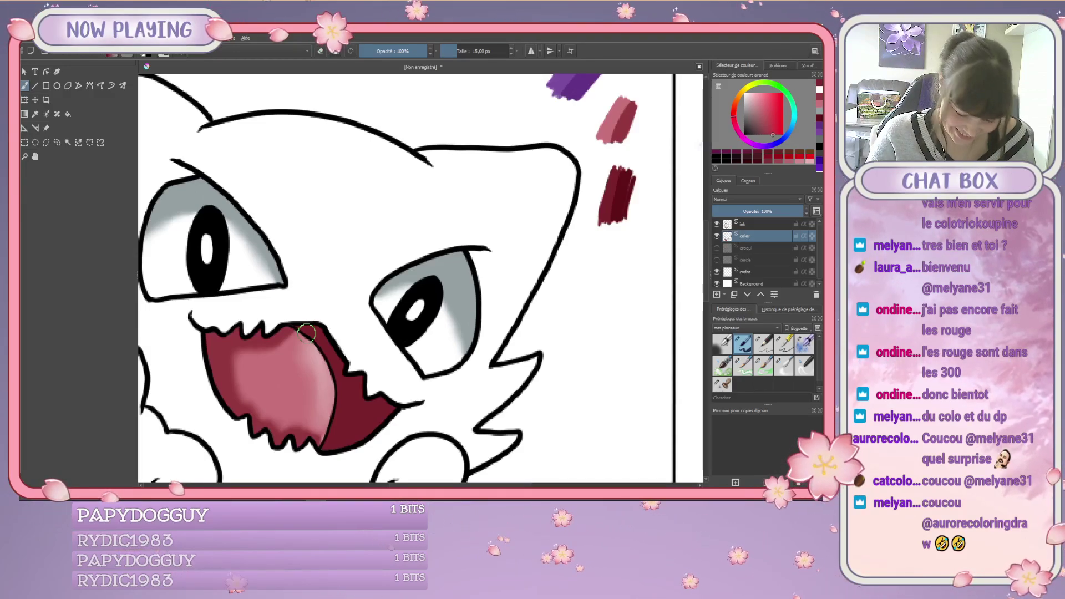
pyautogui.moveTo(300, 328); pyautogui.dragTo(318, 335)
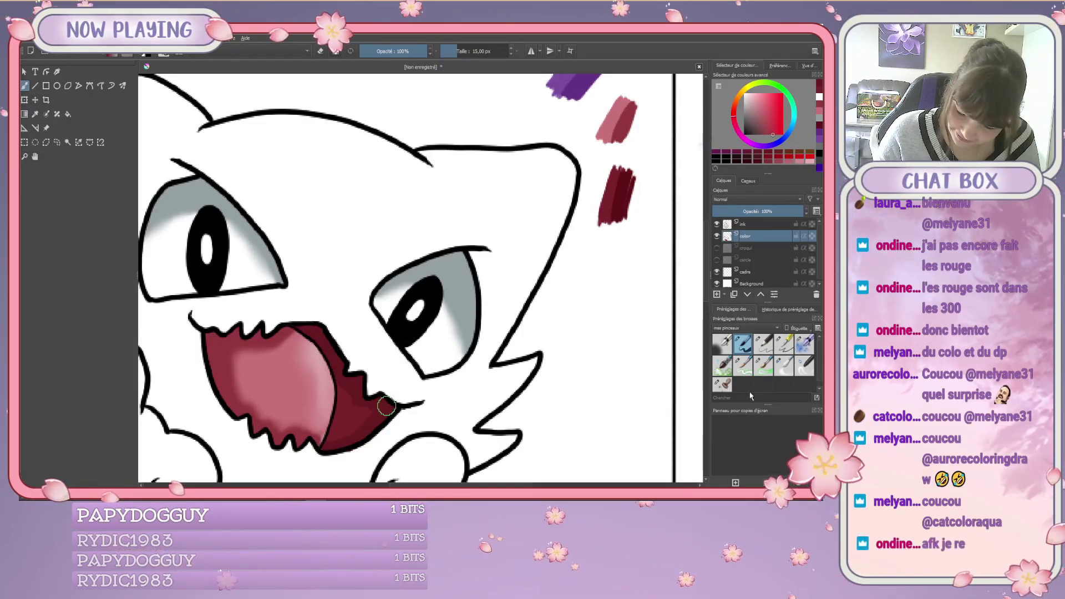
pyautogui.click(783, 366)
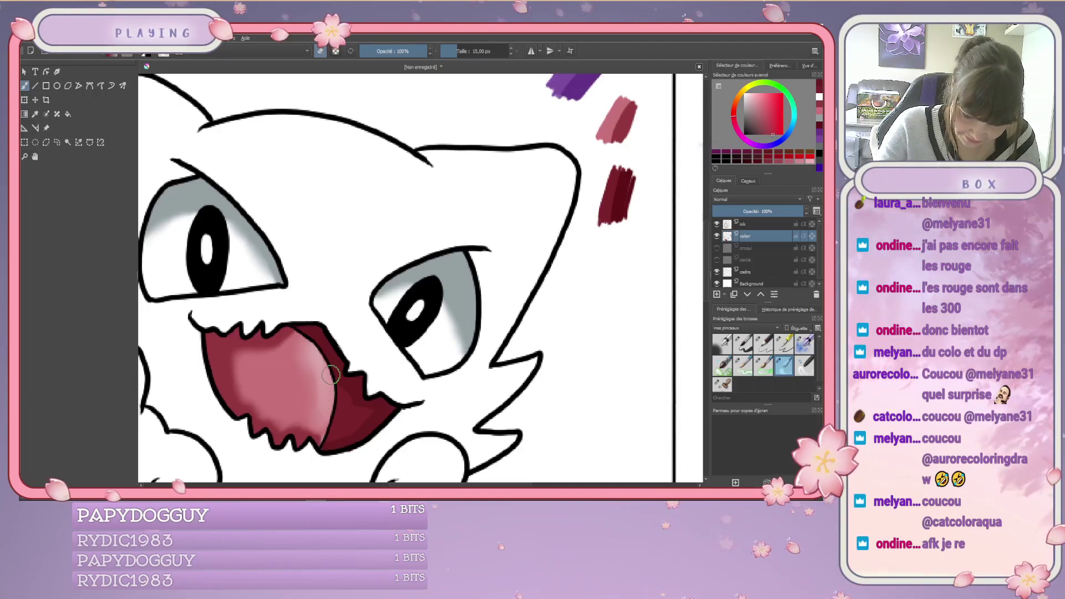
pyautogui.click(475, 51)
pyautogui.write('10')
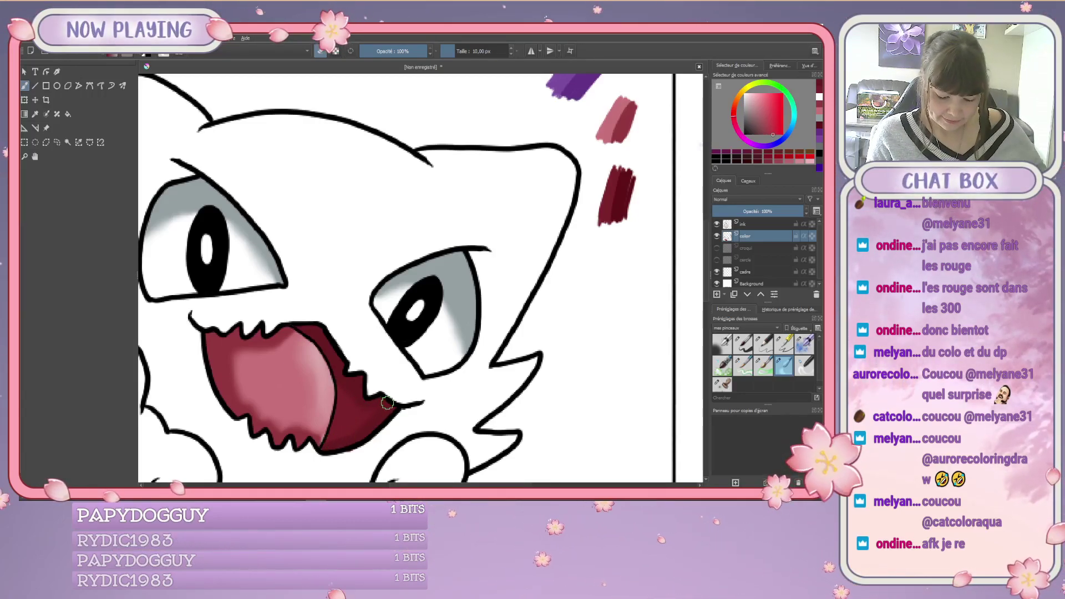
# Erase the dark red and pink swatches beside the creature's head, keeping only the purple one.
pyautogui.press('e')
pyautogui.moveTo(570, 348)
pyautogui.mouseDown()
pyautogui.moveTo(533, 372)
pyautogui.moveTo(506, 424)
pyautogui.mouseUp()
pyautogui.press('/')
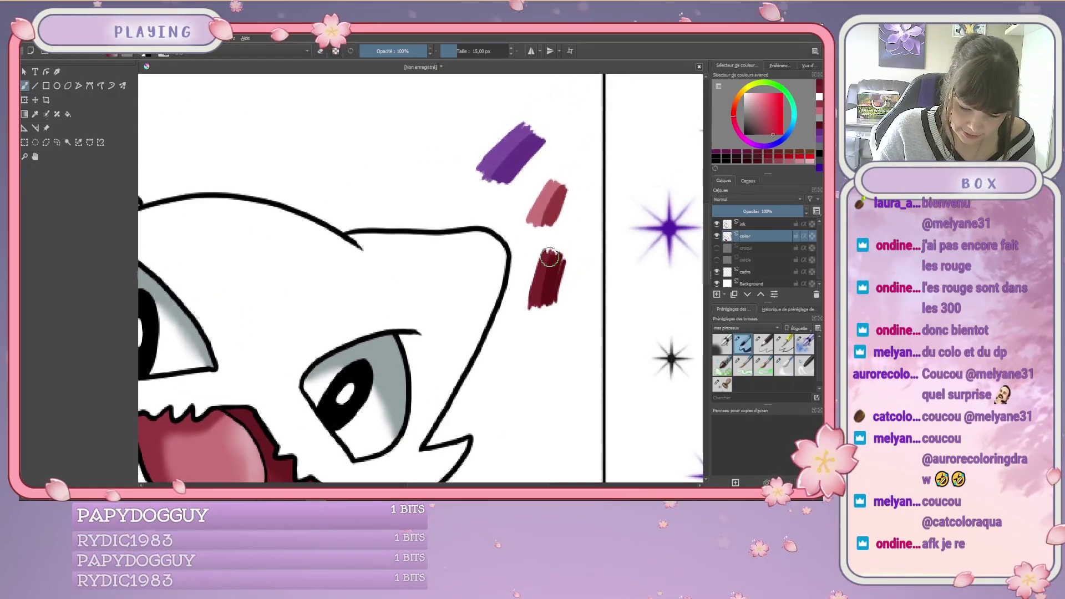
pyautogui.press('e')
pyautogui.moveTo(546, 252); pyautogui.dragTo(534, 297)
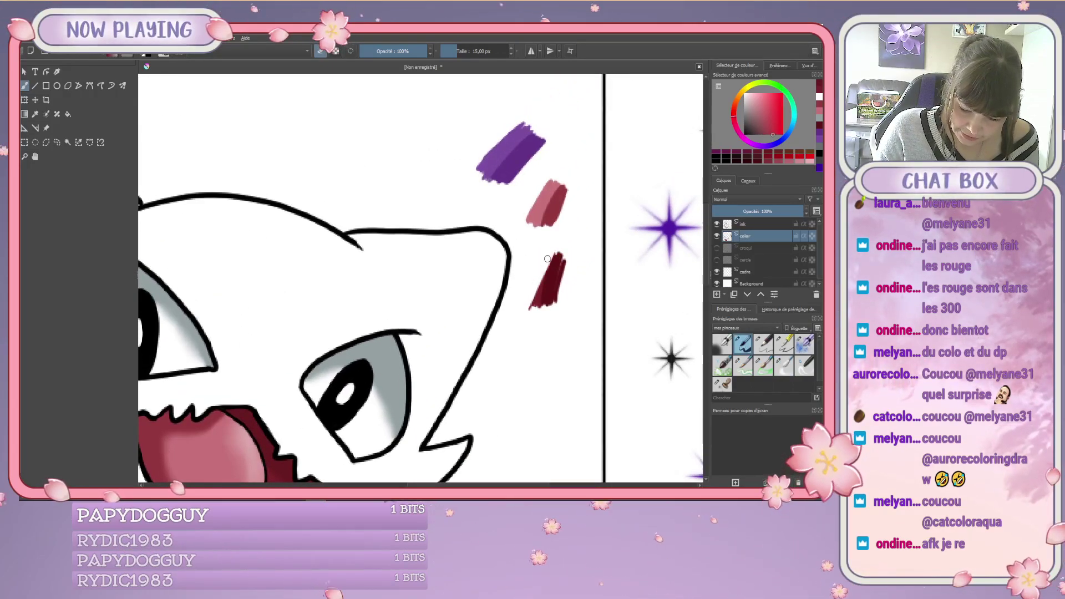
pyautogui.moveTo(547, 259)
pyautogui.mouseDown()
pyautogui.moveTo(540, 308)
pyautogui.moveTo(562, 294)
pyautogui.mouseUp()
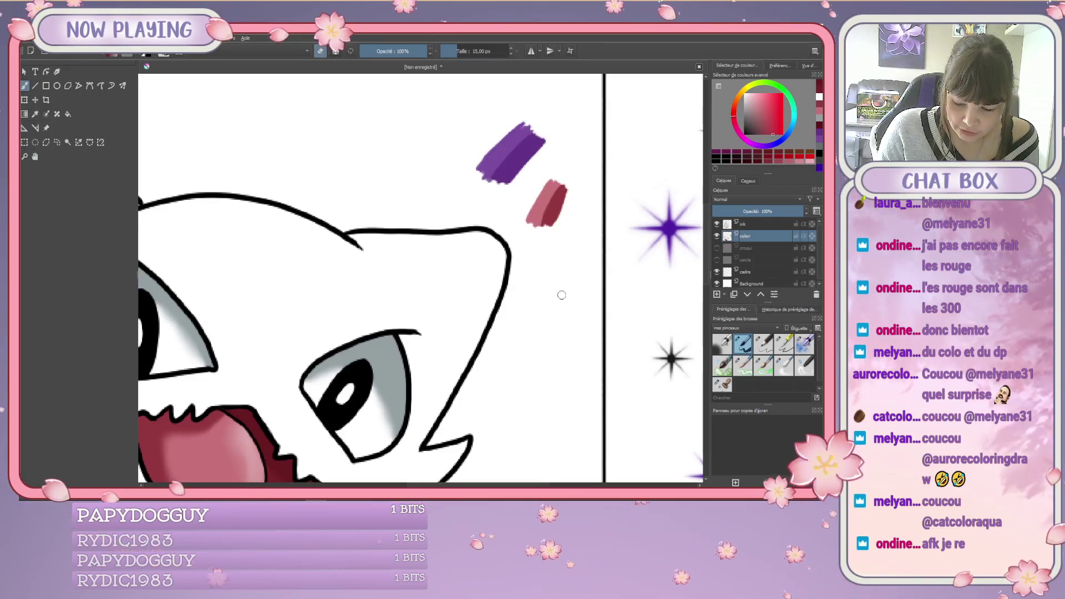
pyautogui.moveTo(533, 183)
pyautogui.mouseDown()
pyautogui.moveTo(540, 219)
pyautogui.moveTo(555, 199)
pyautogui.moveTo(543, 228)
pyautogui.moveTo(565, 202)
pyautogui.moveTo(547, 187)
pyautogui.moveTo(567, 219)
pyautogui.mouseUp()
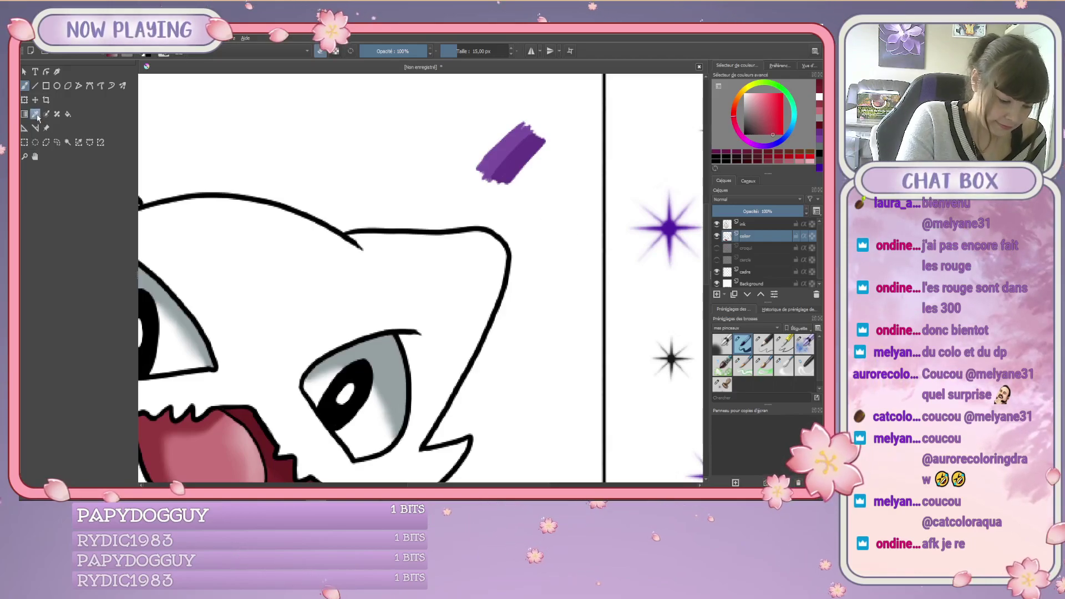
# Sample the lighter tone of the purple swatch and fill the creature's left ear with a 20 px brush.
pyautogui.click(35, 114)
pyautogui.click(510, 153)
pyautogui.click(24, 85)
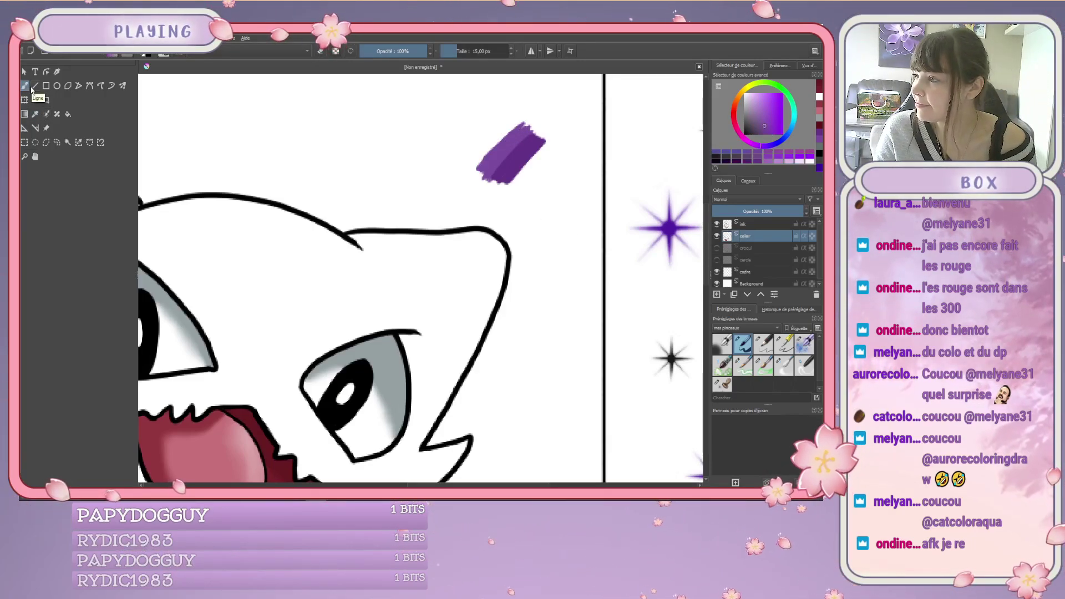
pyautogui.moveTo(460, 349); pyautogui.dragTo(561, 347)
pyautogui.moveTo(477, 311); pyautogui.dragTo(495, 323)
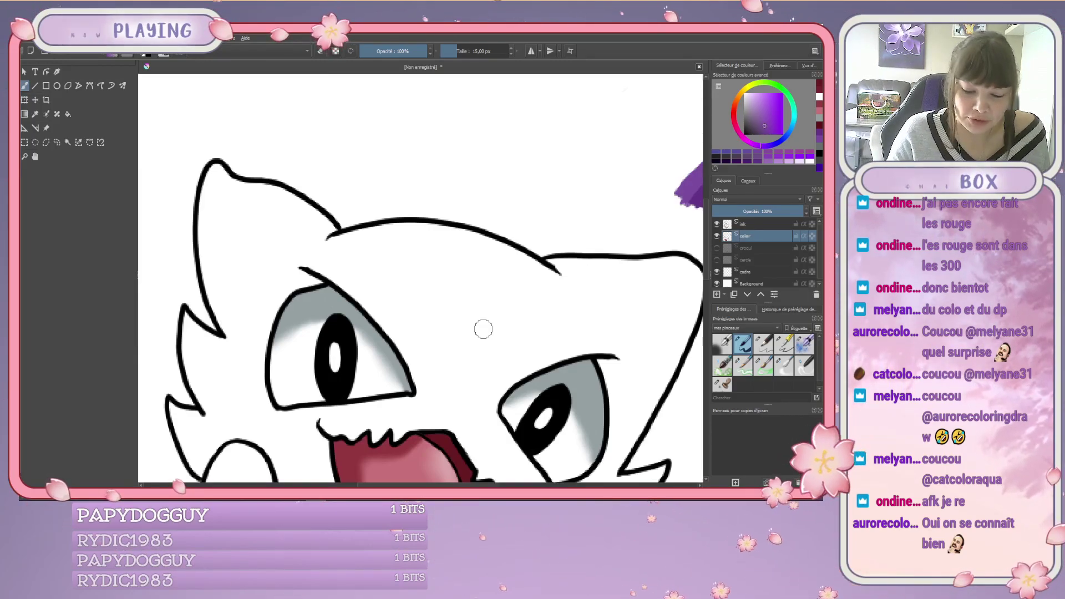
pyautogui.click(470, 51)
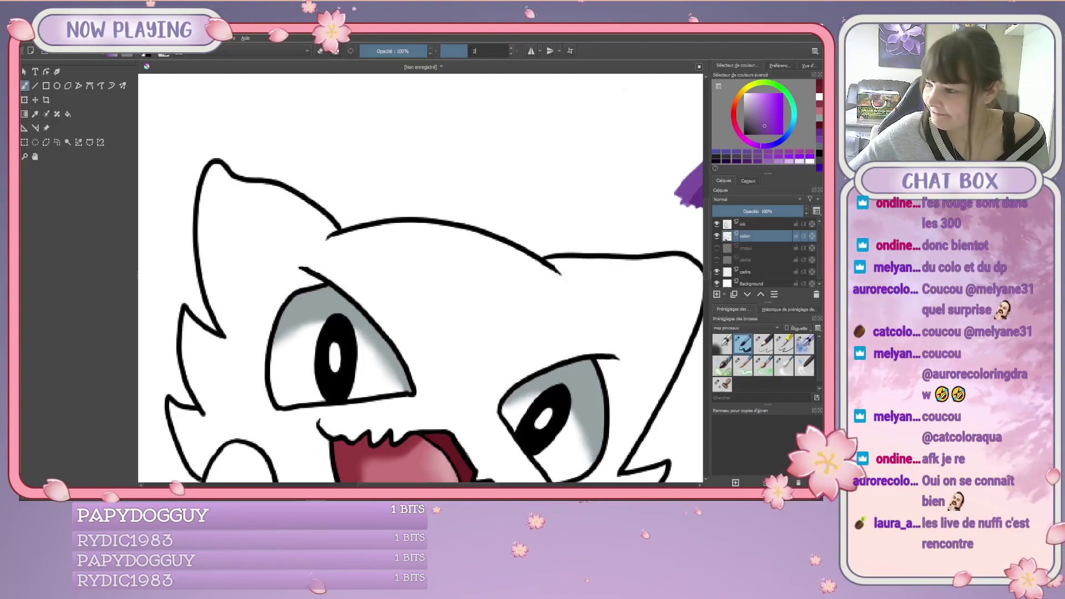
pyautogui.write('10')
pyautogui.press('Return')
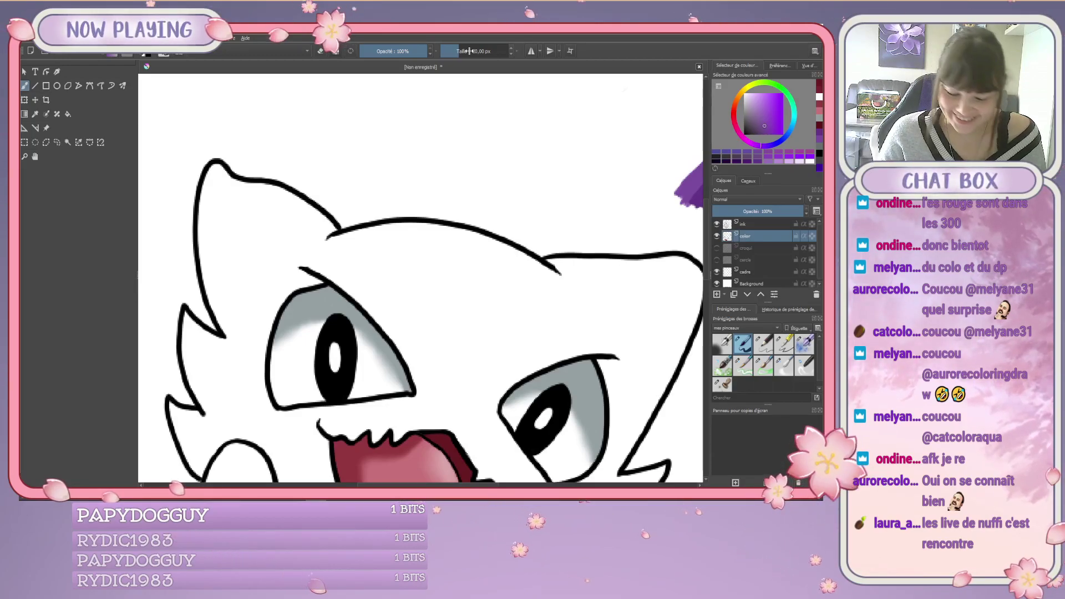
pyautogui.moveTo(217, 170)
pyautogui.mouseDown()
pyautogui.moveTo(201, 218)
pyautogui.moveTo(204, 206)
pyautogui.moveTo(208, 269)
pyautogui.moveTo(202, 258)
pyautogui.moveTo(227, 335)
pyautogui.mouseUp()
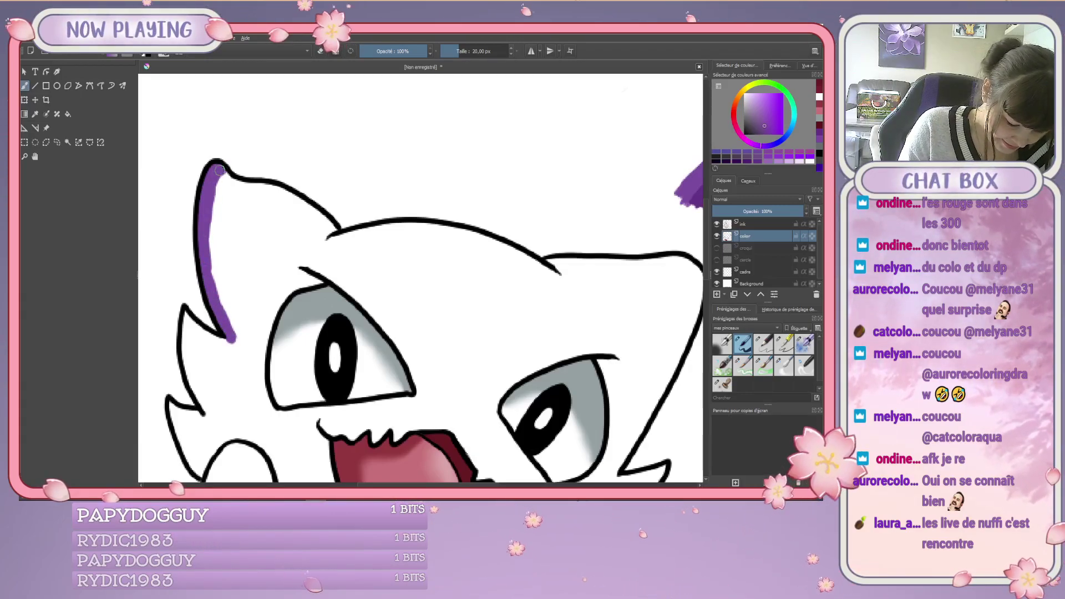
pyautogui.moveTo(227, 178)
pyautogui.mouseDown()
pyautogui.moveTo(212, 257)
pyautogui.moveTo(209, 233)
pyautogui.moveTo(233, 322)
pyautogui.mouseUp()
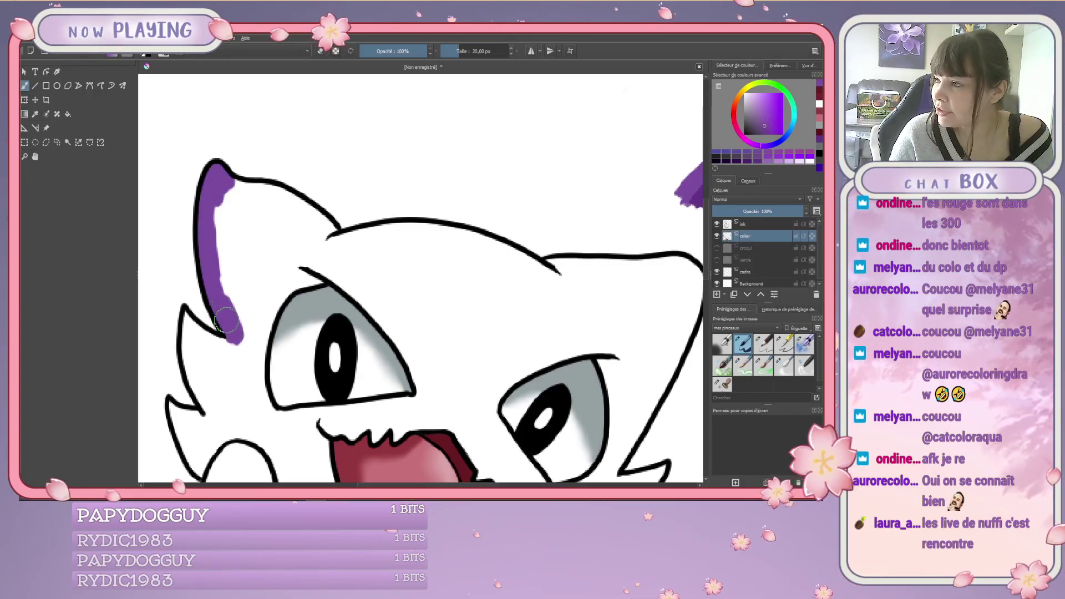
pyautogui.moveTo(234, 184)
pyautogui.mouseDown()
pyautogui.moveTo(272, 187)
pyautogui.moveTo(330, 235)
pyautogui.moveTo(301, 243)
pyautogui.moveTo(267, 196)
pyautogui.mouseUp()
pyautogui.moveTo(234, 207)
pyautogui.mouseDown()
pyautogui.moveTo(226, 309)
pyautogui.moveTo(243, 214)
pyautogui.moveTo(226, 277)
pyautogui.moveTo(255, 214)
pyautogui.moveTo(229, 289)
pyautogui.moveTo(261, 230)
pyautogui.moveTo(244, 275)
pyautogui.moveTo(248, 246)
pyautogui.moveTo(268, 235)
pyautogui.moveTo(297, 247)
pyautogui.mouseUp()
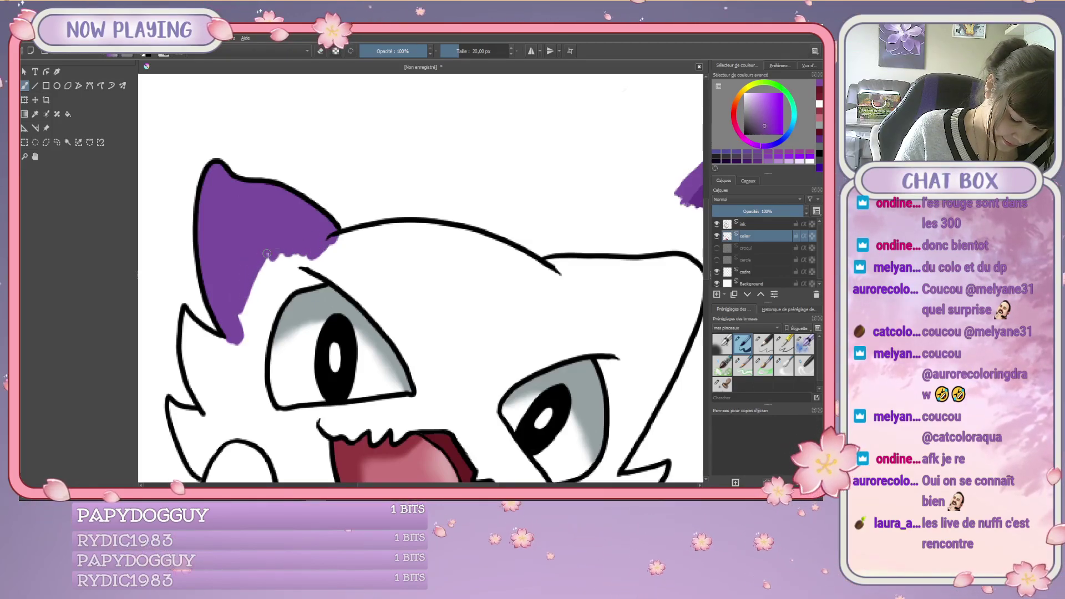
# Paint purple along the outer side of the left eye and fill the gap between the eye and ear.
pyautogui.moveTo(293, 284)
pyautogui.mouseDown()
pyautogui.moveTo(311, 277)
pyautogui.moveTo(280, 297)
pyautogui.moveTo(259, 386)
pyautogui.mouseUp()
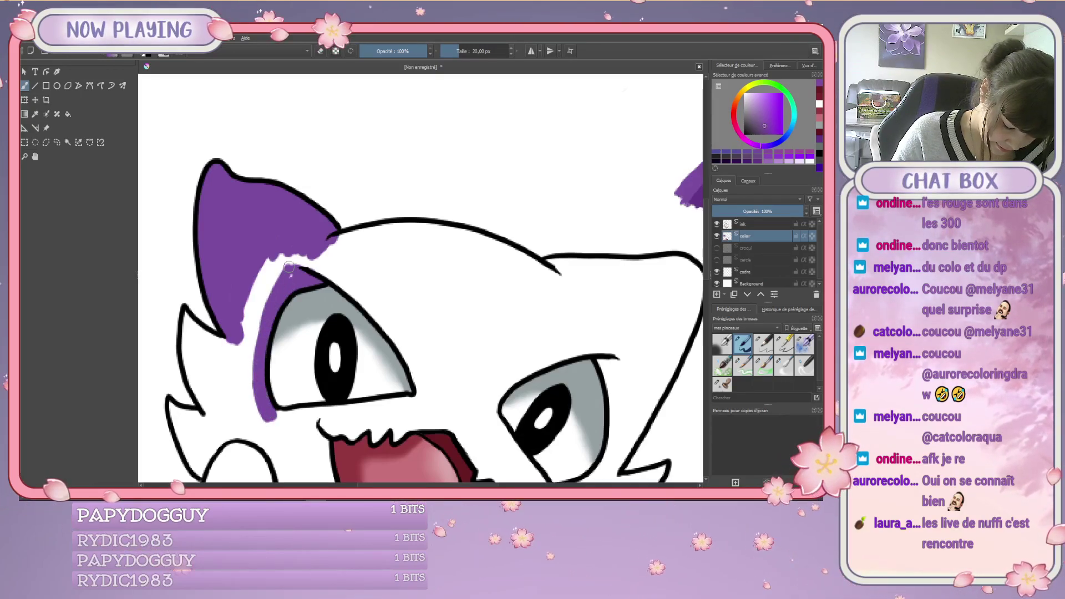
pyautogui.moveTo(289, 267)
pyautogui.mouseDown()
pyautogui.moveTo(253, 292)
pyautogui.moveTo(275, 293)
pyautogui.moveTo(252, 307)
pyautogui.moveTo(257, 359)
pyautogui.moveTo(229, 342)
pyautogui.moveTo(251, 363)
pyautogui.moveTo(255, 354)
pyautogui.moveTo(265, 391)
pyautogui.mouseUp()
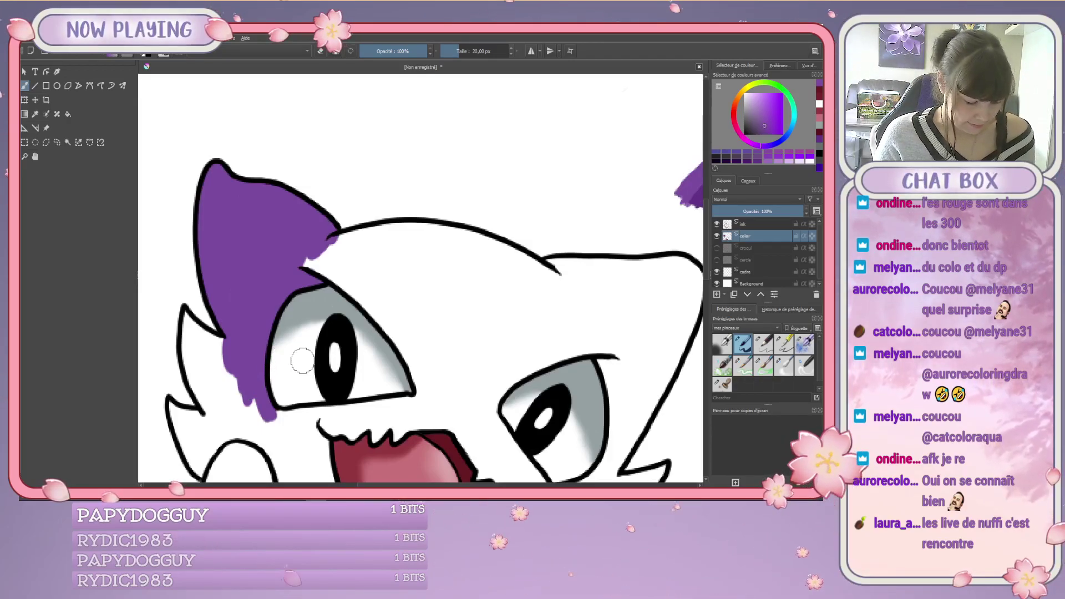
pyautogui.moveTo(283, 358); pyautogui.dragTo(325, 319)
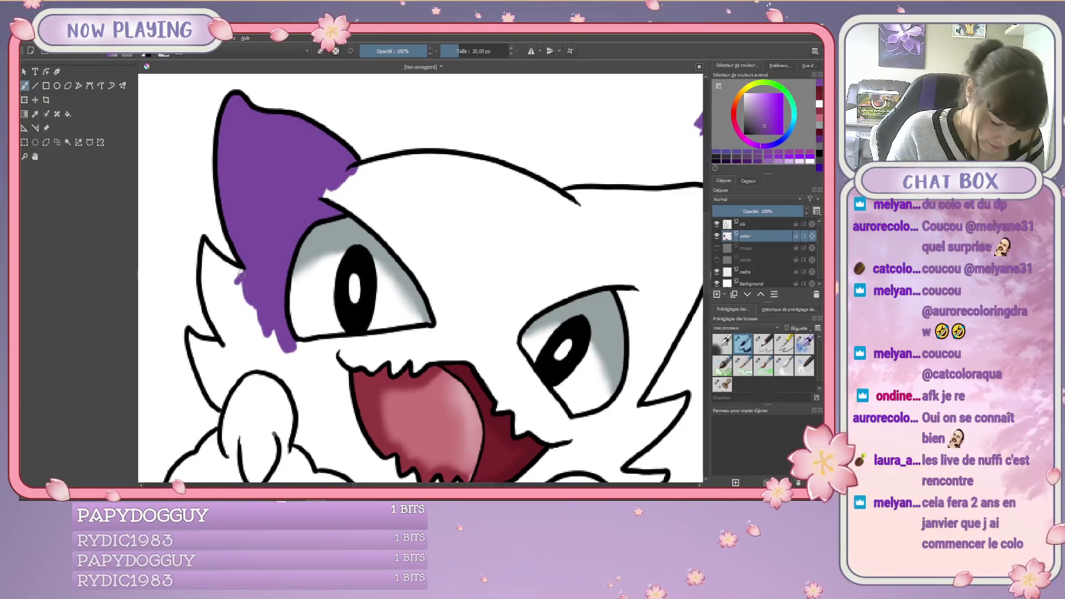
# Fill the two pointed fur tufts below the left ear and the area down to the raised paw with purple.
pyautogui.moveTo(233, 282)
pyautogui.mouseDown()
pyautogui.moveTo(210, 300)
pyautogui.moveTo(213, 320)
pyautogui.moveTo(204, 243)
pyautogui.mouseUp()
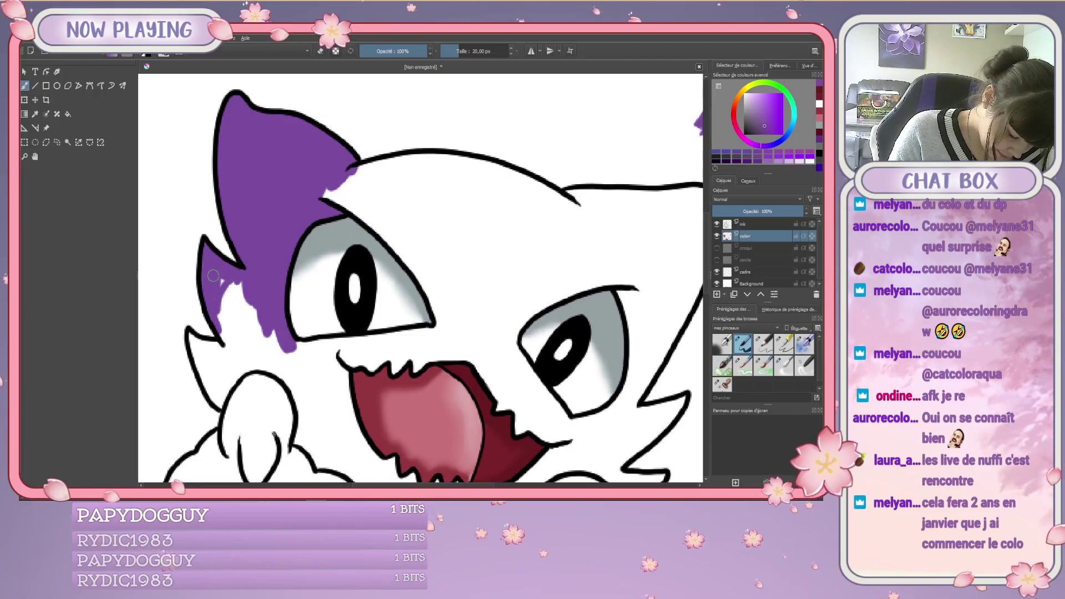
pyautogui.moveTo(217, 283)
pyautogui.mouseDown()
pyautogui.moveTo(221, 324)
pyautogui.moveTo(245, 303)
pyautogui.mouseUp()
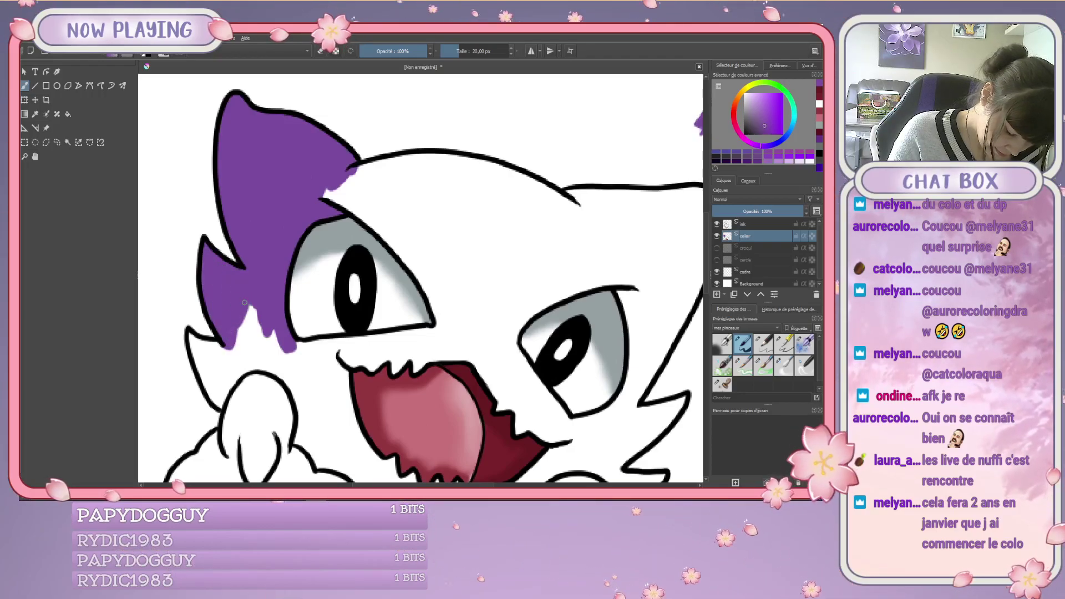
pyautogui.moveTo(225, 345)
pyautogui.mouseDown()
pyautogui.moveTo(221, 401)
pyautogui.moveTo(239, 372)
pyautogui.moveTo(233, 380)
pyautogui.moveTo(218, 346)
pyautogui.mouseUp()
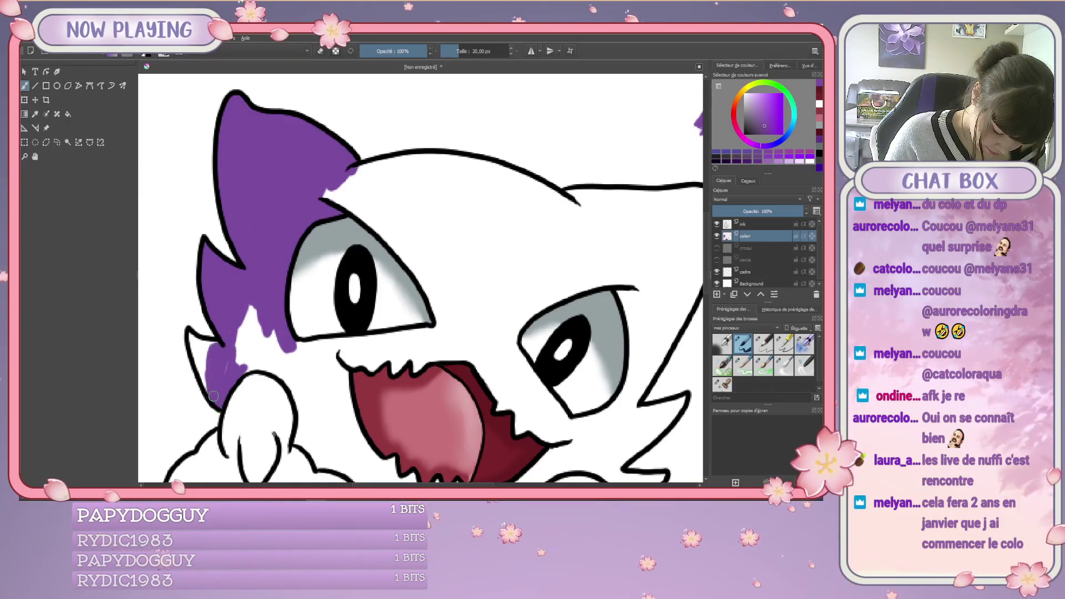
pyautogui.moveTo(214, 397); pyautogui.dragTo(204, 352)
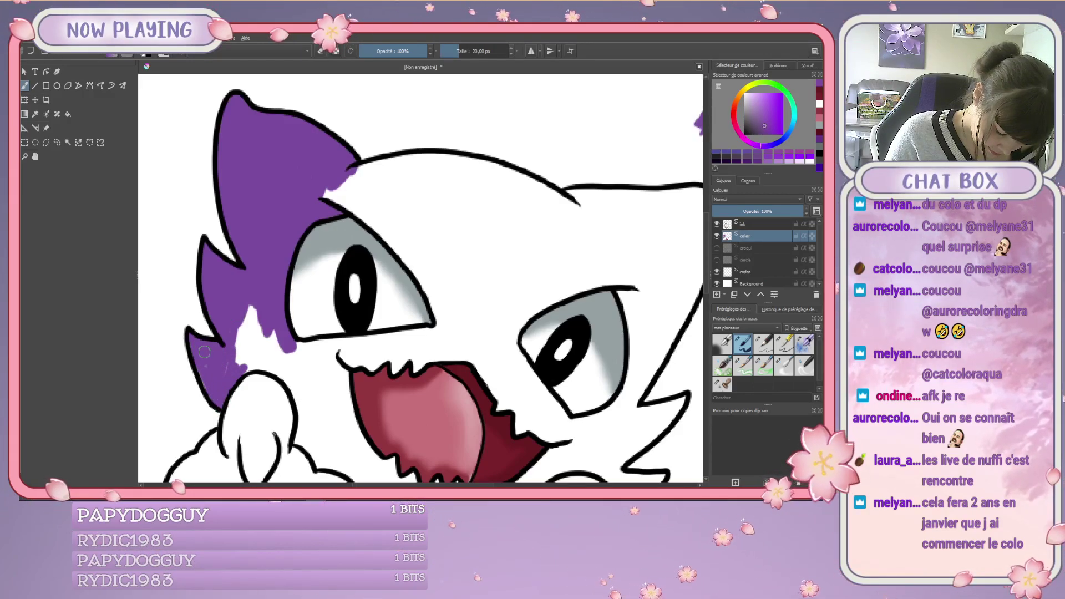
pyautogui.moveTo(204, 352)
pyautogui.mouseDown()
pyautogui.moveTo(243, 368)
pyautogui.moveTo(260, 334)
pyautogui.moveTo(252, 309)
pyautogui.mouseUp()
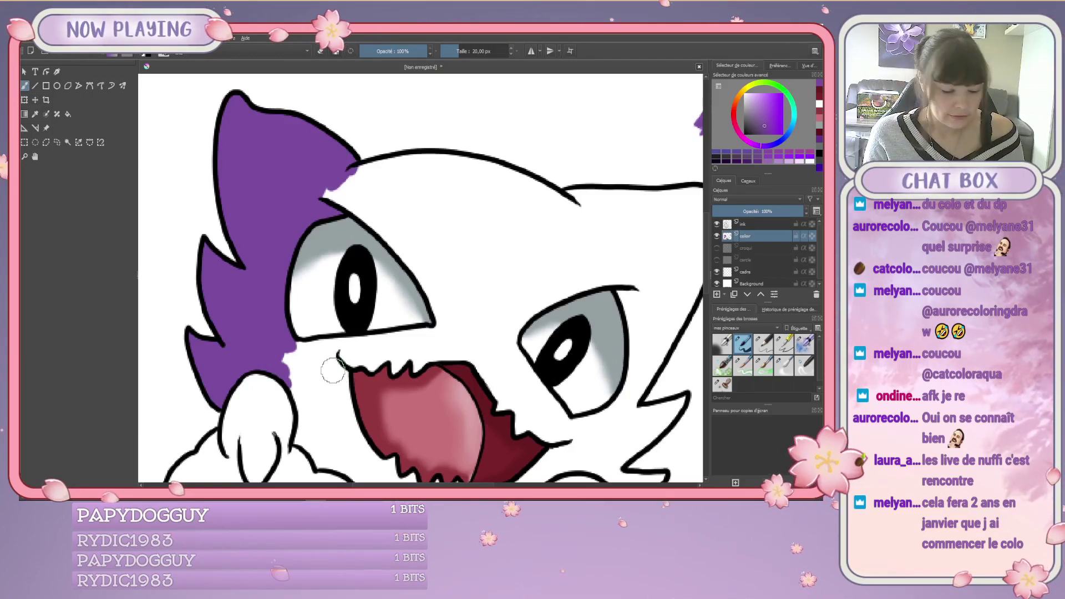
# Fill the left cheek between the raised paw and the mouth with the same purple.
pyautogui.moveTo(322, 397); pyautogui.dragTo(299, 377)
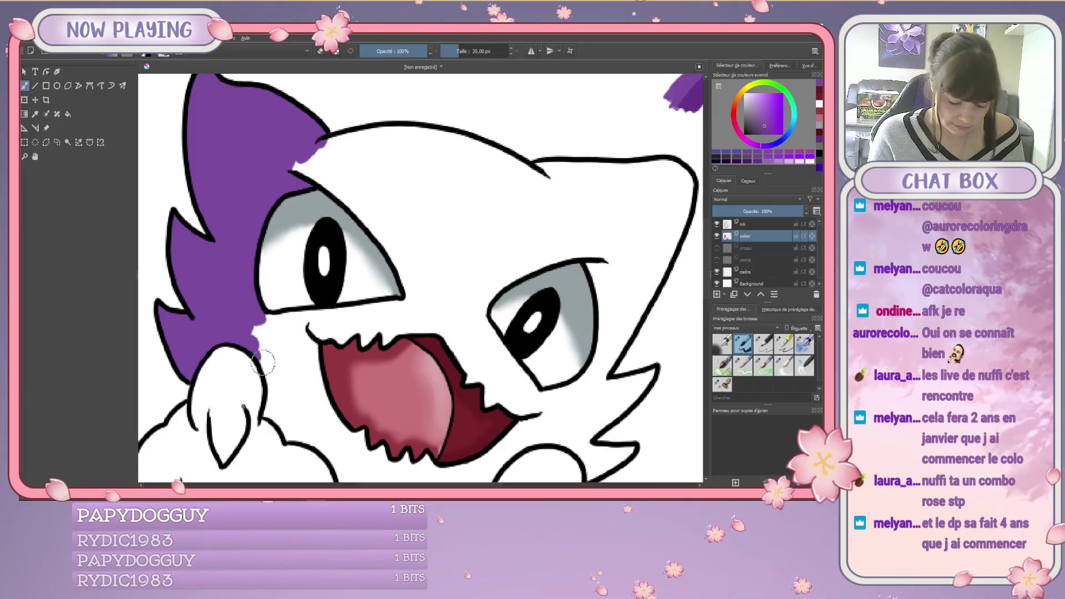
pyautogui.moveTo(264, 363)
pyautogui.mouseDown()
pyautogui.moveTo(268, 413)
pyautogui.moveTo(266, 366)
pyautogui.mouseUp()
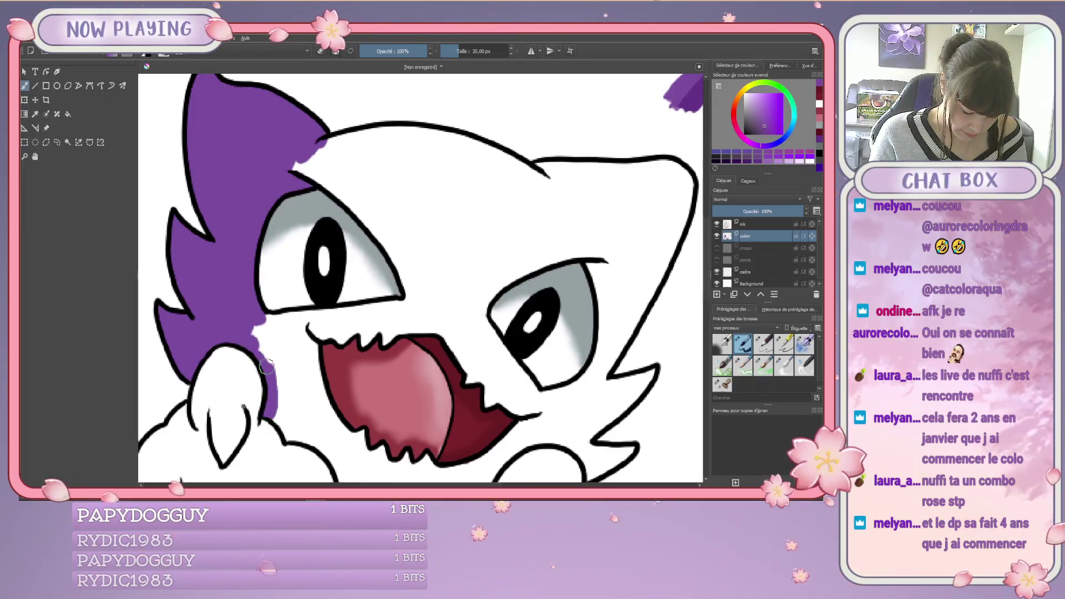
pyautogui.moveTo(270, 323)
pyautogui.mouseDown()
pyautogui.moveTo(286, 325)
pyautogui.moveTo(271, 380)
pyautogui.mouseUp()
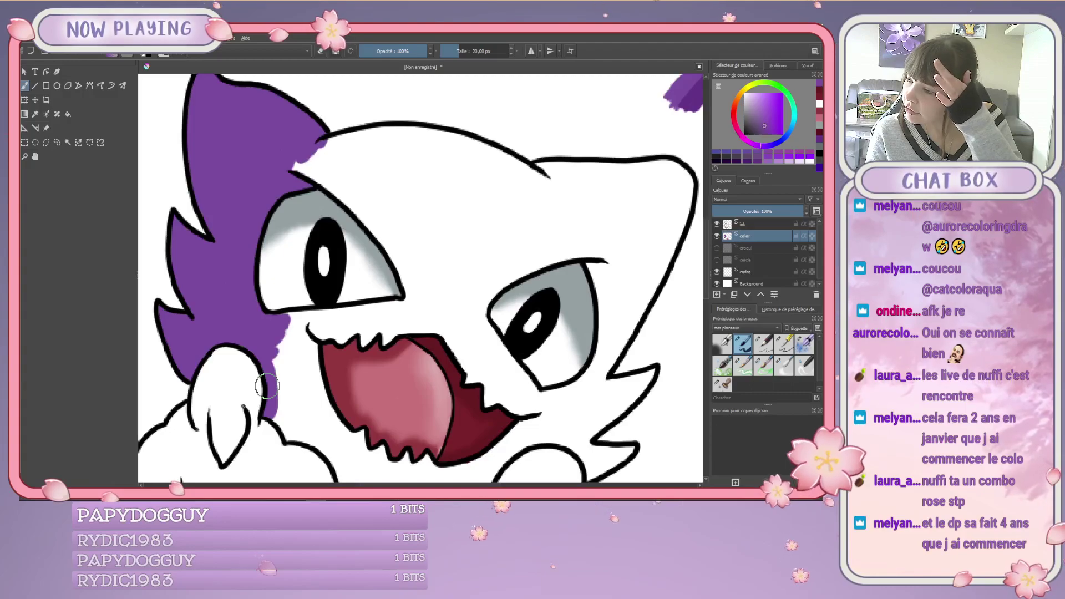
pyautogui.moveTo(267, 386)
pyautogui.mouseDown()
pyautogui.moveTo(271, 411)
pyautogui.moveTo(286, 434)
pyautogui.moveTo(304, 343)
pyautogui.moveTo(314, 375)
pyautogui.moveTo(303, 372)
pyautogui.moveTo(315, 361)
pyautogui.moveTo(325, 402)
pyautogui.moveTo(310, 436)
pyautogui.moveTo(294, 435)
pyautogui.moveTo(303, 399)
pyautogui.moveTo(325, 439)
pyautogui.mouseUp()
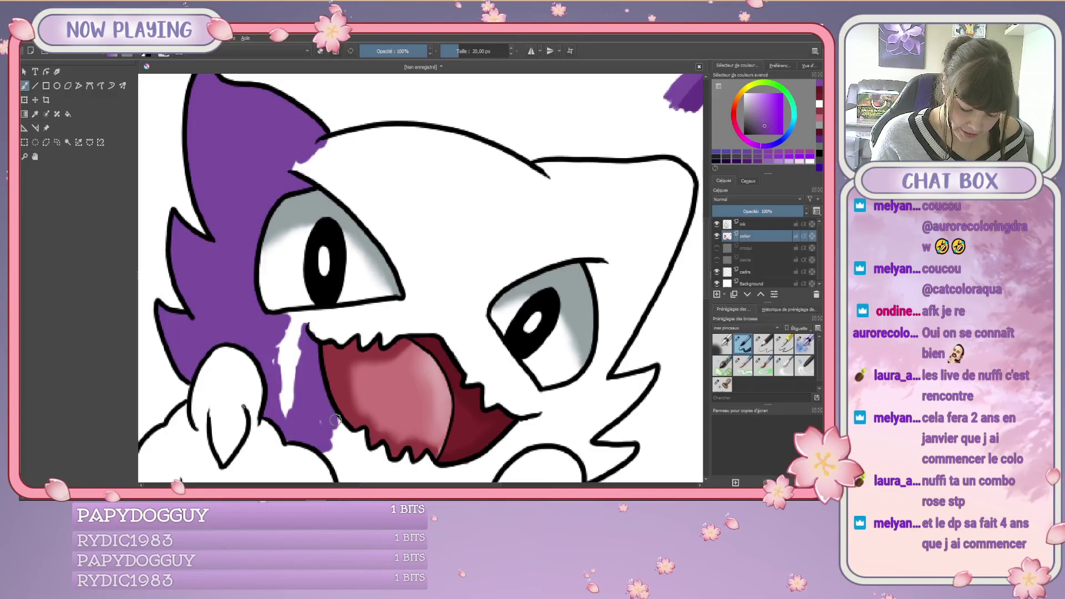
pyautogui.moveTo(278, 395); pyautogui.dragTo(291, 416)
pyautogui.moveTo(293, 367)
pyautogui.mouseDown()
pyautogui.moveTo(297, 328)
pyautogui.moveTo(287, 338)
pyautogui.mouseUp()
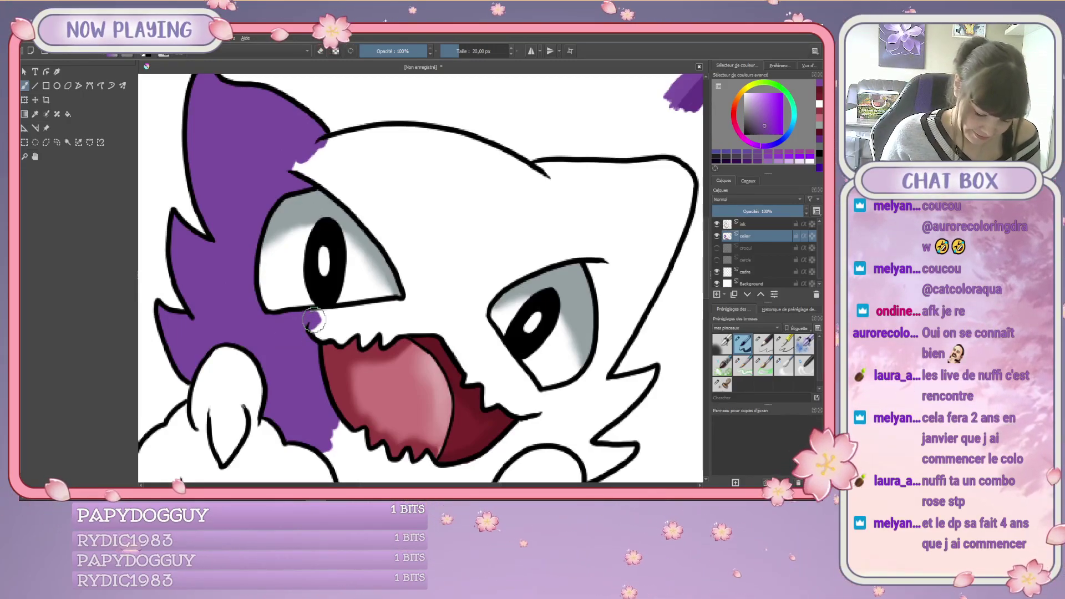
# Paint purple above the mouth from under the left eye across the muzzle to the right eye.
pyautogui.moveTo(321, 315); pyautogui.dragTo(344, 334)
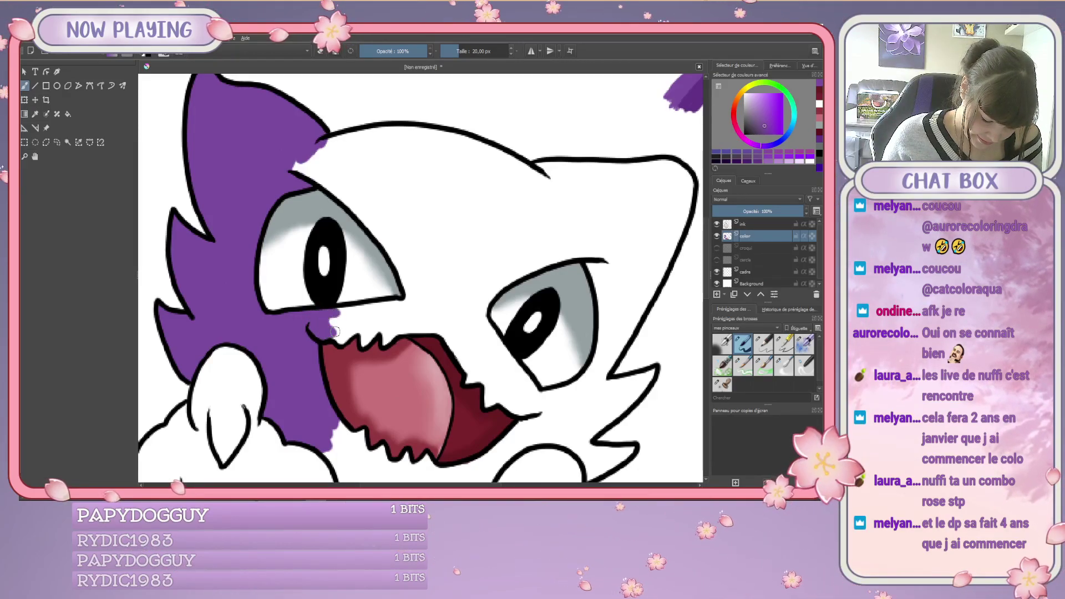
pyautogui.moveTo(348, 318)
pyautogui.mouseDown()
pyautogui.moveTo(388, 305)
pyautogui.moveTo(358, 331)
pyautogui.moveTo(391, 318)
pyautogui.mouseUp()
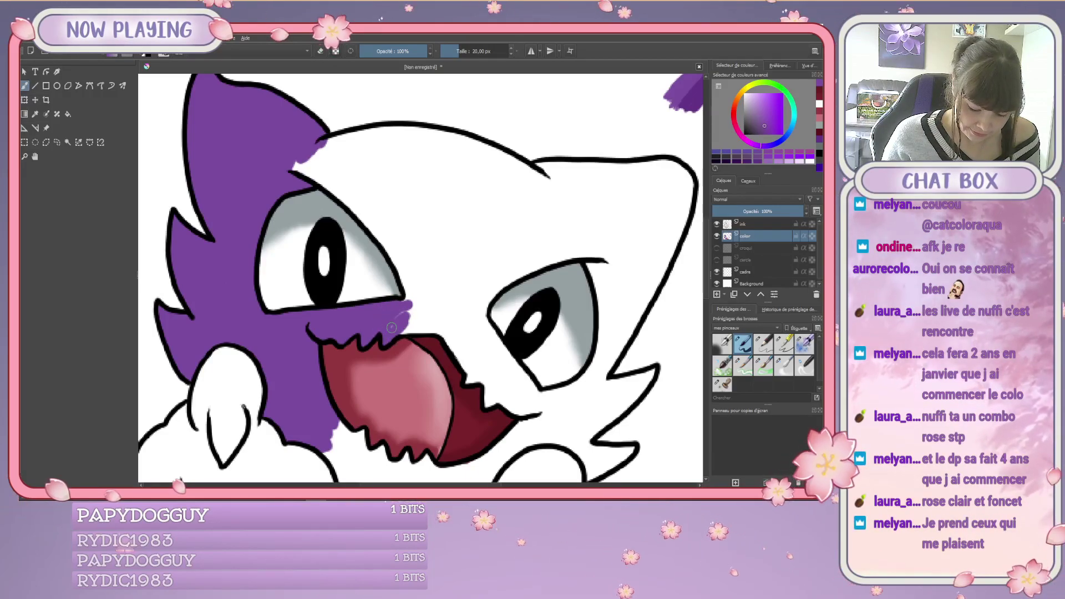
pyautogui.moveTo(409, 307)
pyautogui.mouseDown()
pyautogui.moveTo(439, 329)
pyautogui.moveTo(445, 319)
pyautogui.moveTo(412, 299)
pyautogui.moveTo(438, 292)
pyautogui.moveTo(451, 328)
pyautogui.mouseUp()
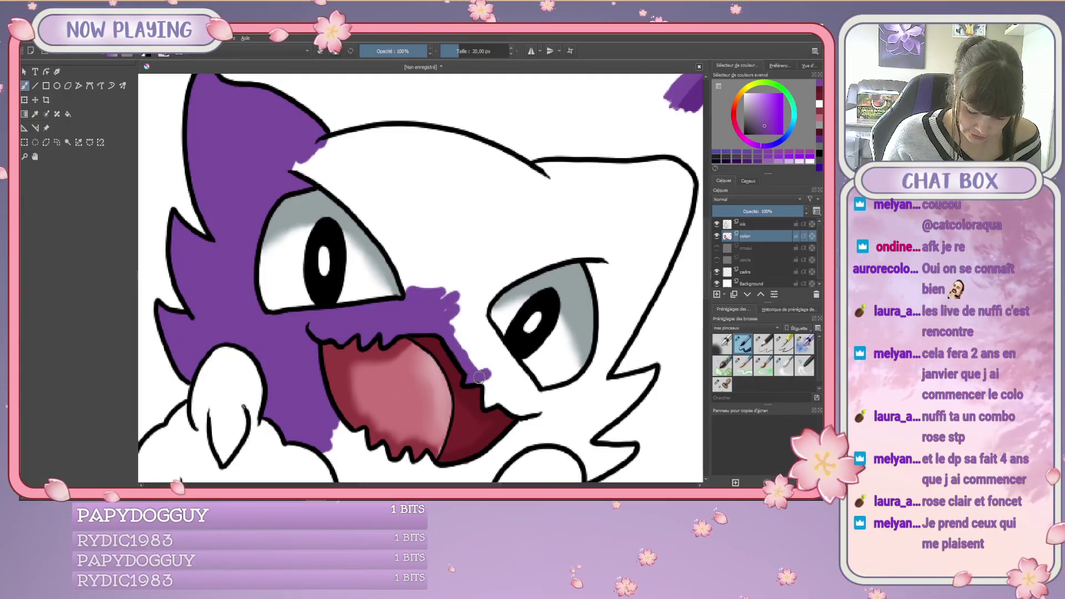
pyautogui.moveTo(438, 329)
pyautogui.mouseDown()
pyautogui.moveTo(480, 373)
pyautogui.moveTo(487, 358)
pyautogui.moveTo(468, 322)
pyautogui.mouseUp()
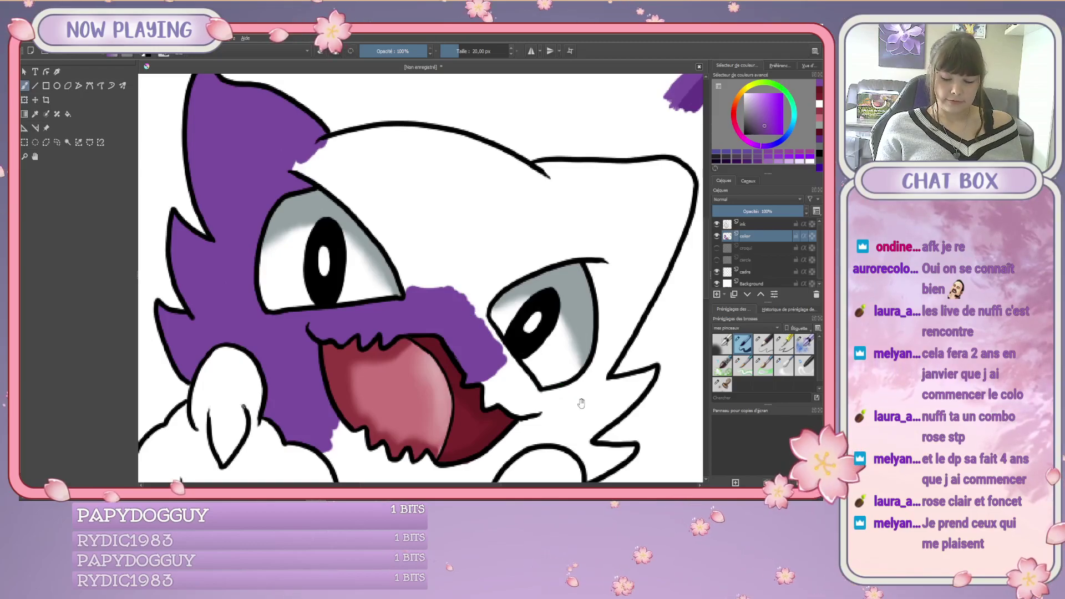
# Paint light, medium and dark purple test swatches side by side on the blank canvas above the head.
pyautogui.moveTo(588, 405); pyautogui.dragTo(552, 427)
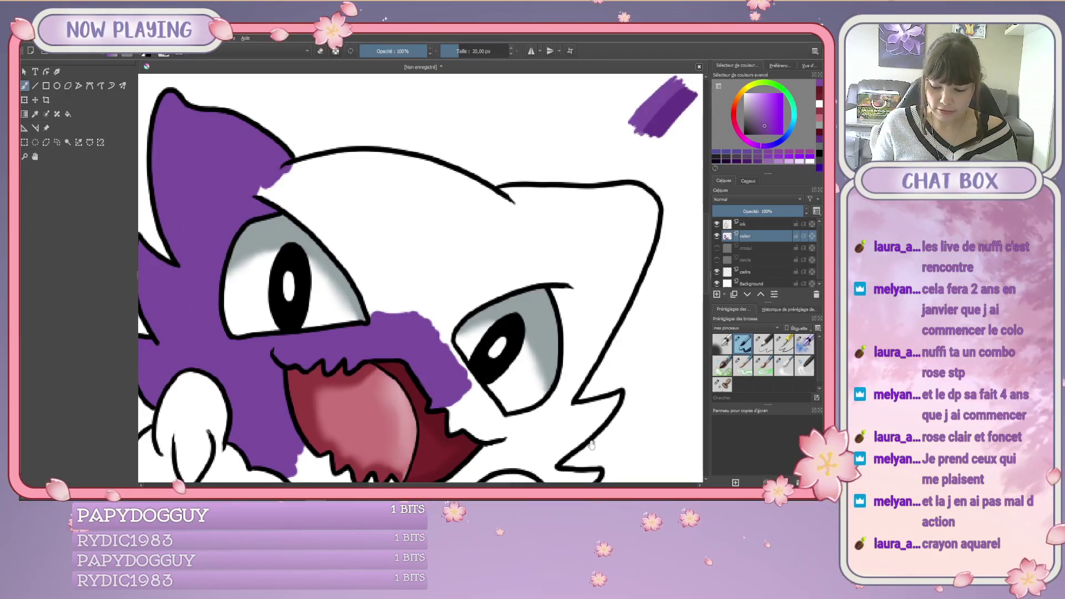
pyautogui.scroll(2, 592, 444)
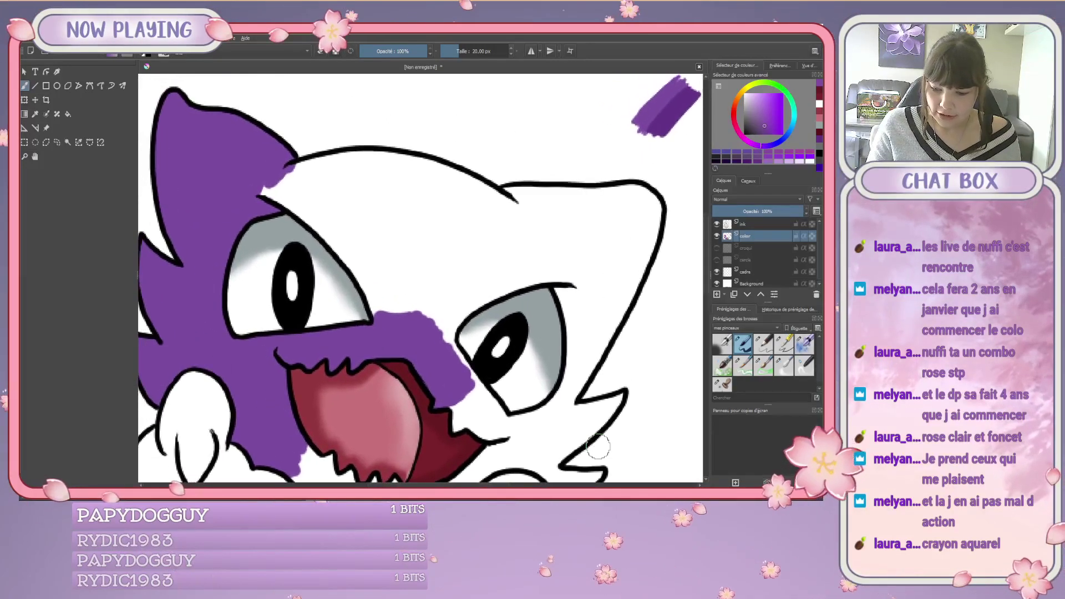
pyautogui.moveTo(645, 315); pyautogui.dragTo(632, 347)
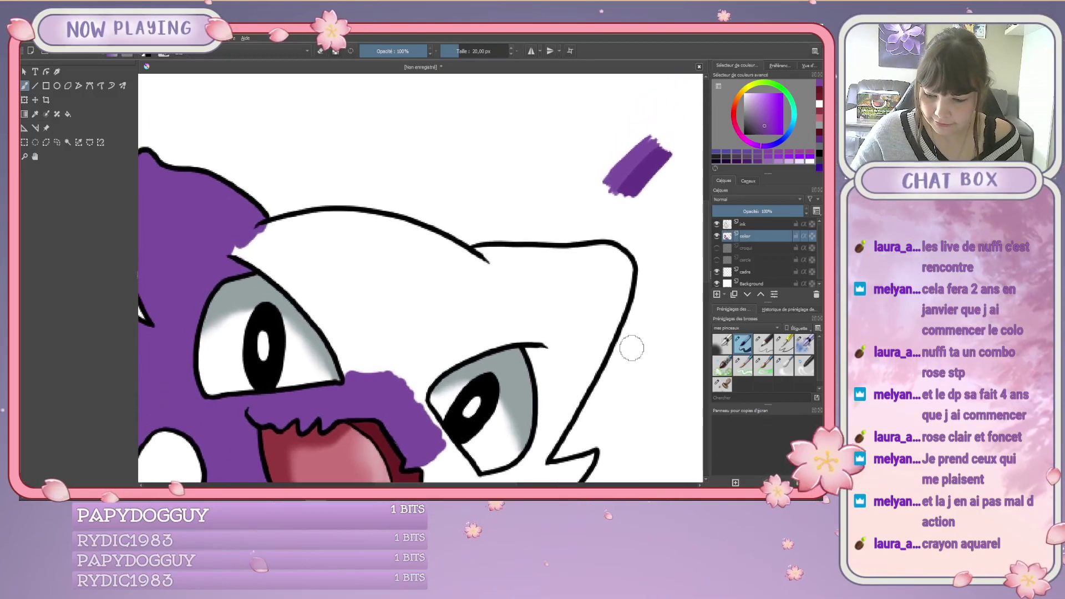
pyautogui.click(779, 161)
pyautogui.moveTo(466, 116); pyautogui.dragTo(453, 151)
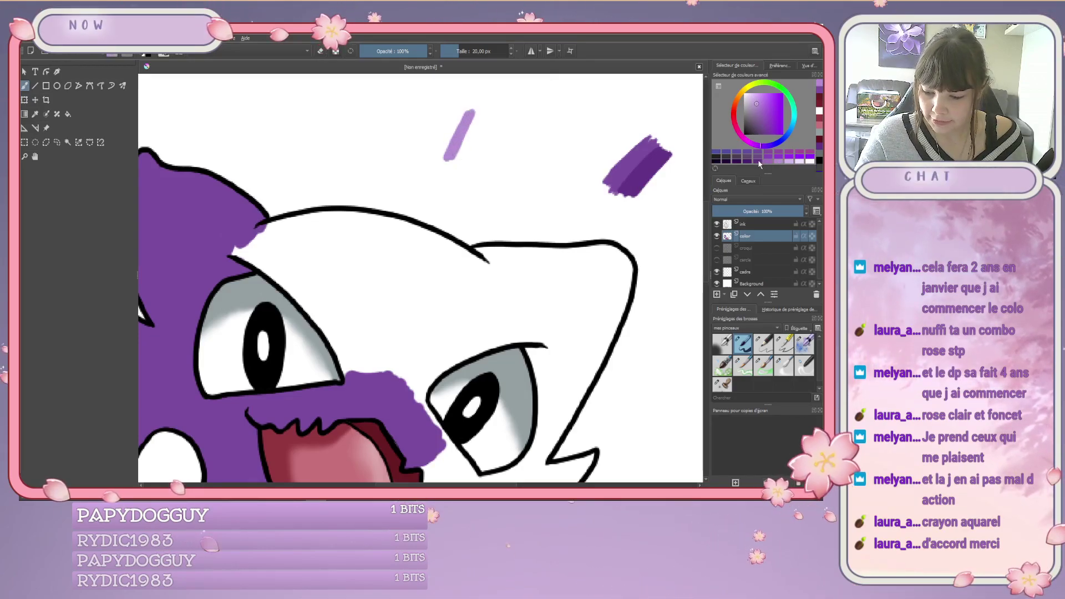
pyautogui.click(759, 161)
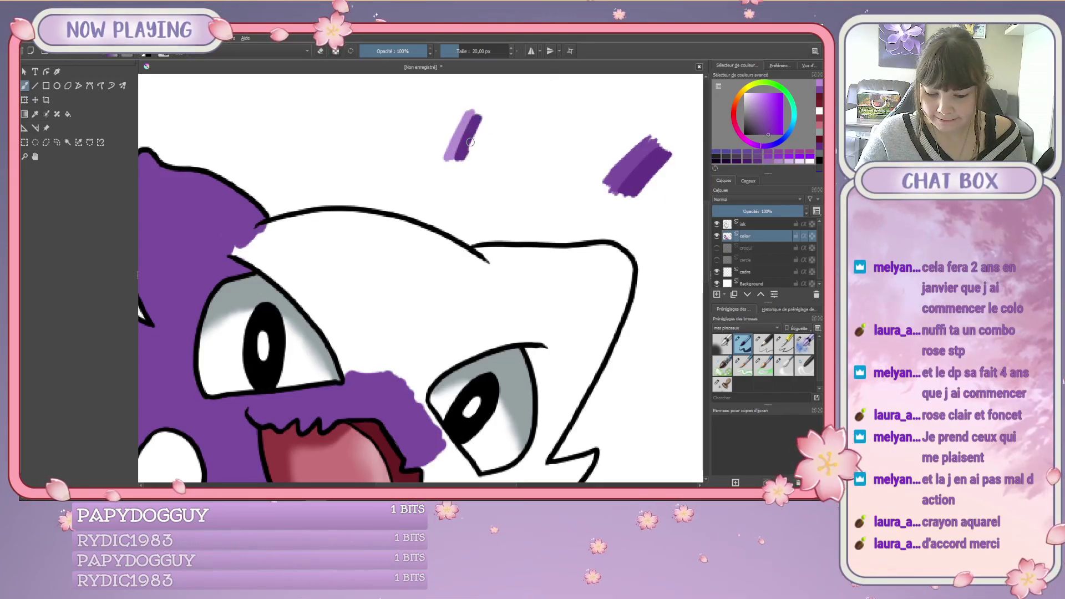
pyautogui.moveTo(476, 120)
pyautogui.mouseDown()
pyautogui.moveTo(469, 157)
pyautogui.moveTo(493, 145)
pyautogui.moveTo(492, 159)
pyautogui.mouseUp()
pyautogui.click(747, 161)
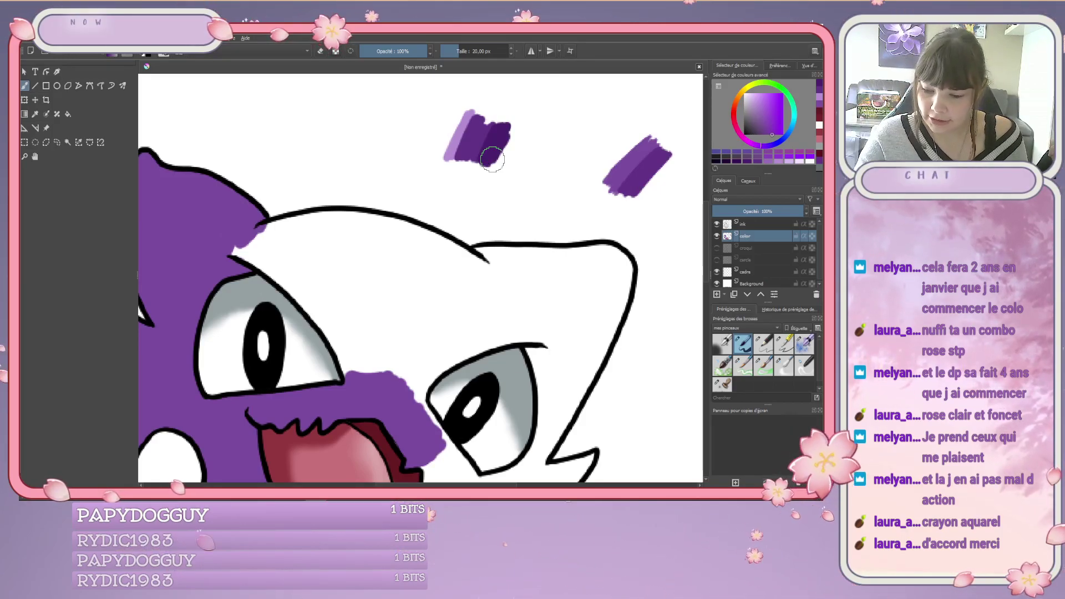
# Choose two light pinks and paint a test stroke of each between the groups of purple swatches.
pyautogui.moveTo(763, 145); pyautogui.dragTo(748, 142)
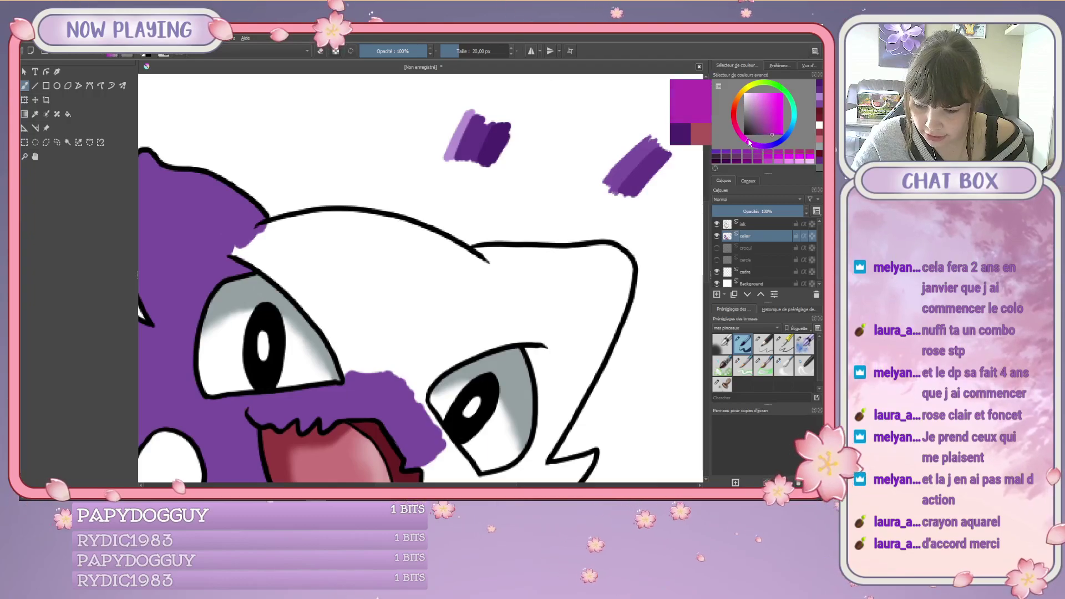
pyautogui.click(768, 110)
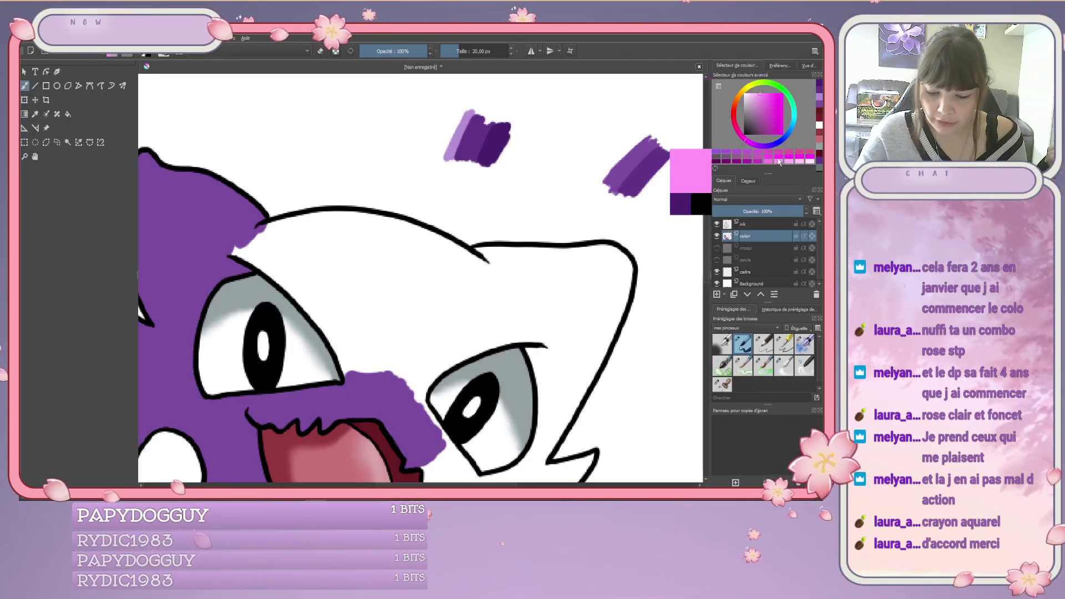
pyautogui.moveTo(533, 171); pyautogui.dragTo(527, 201)
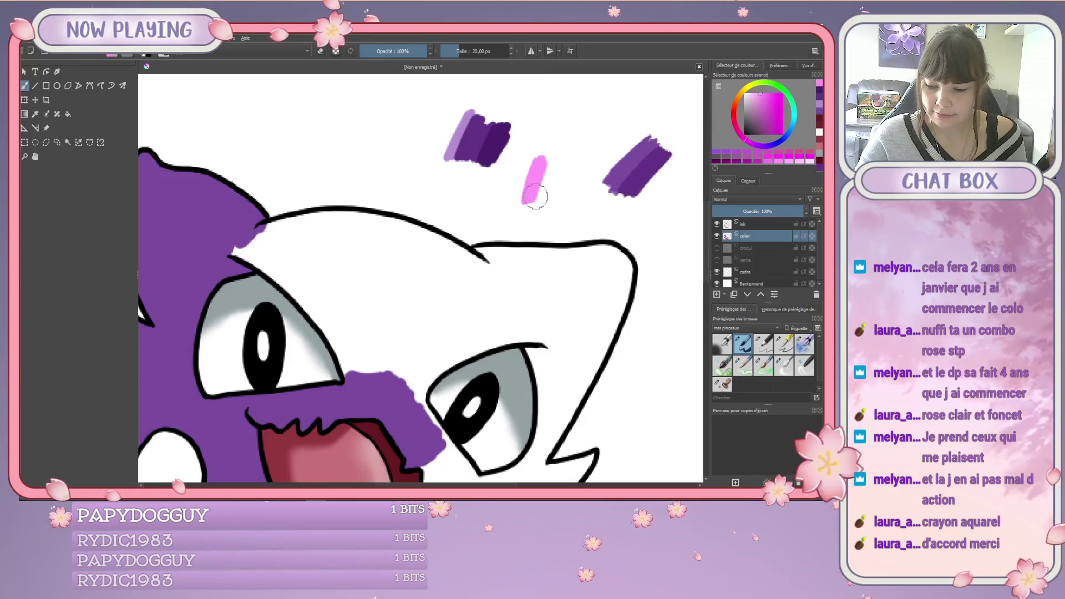
pyautogui.click(784, 161)
pyautogui.moveTo(579, 93); pyautogui.dragTo(554, 129)
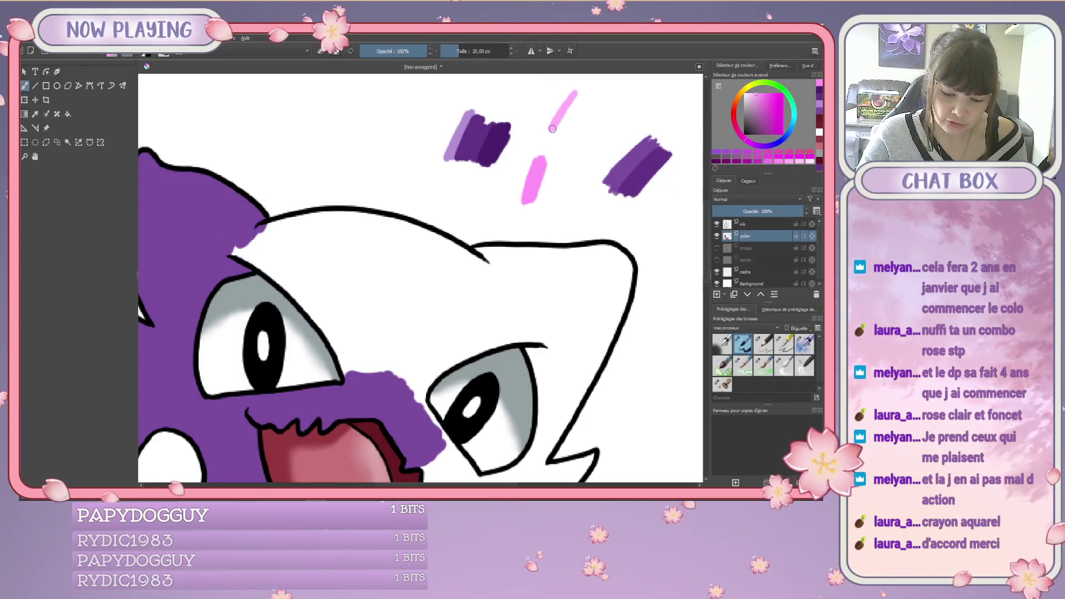
# Add medium pink and dark magenta strokes beside the upper light pink one, undoing a hot pink trial stroke.
pyautogui.click(790, 157)
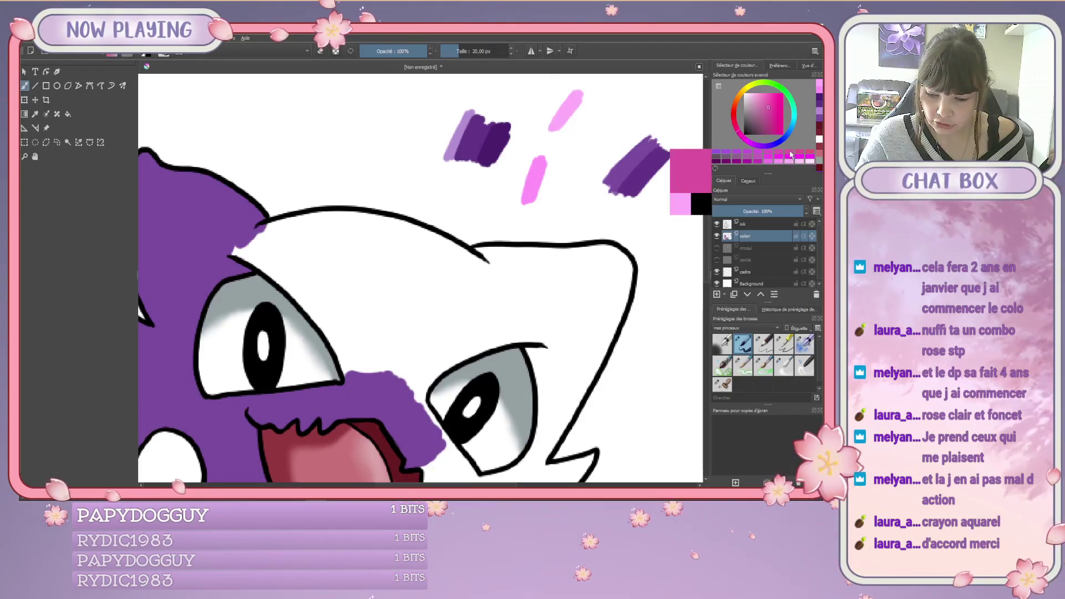
pyautogui.moveTo(572, 129); pyautogui.dragTo(593, 101)
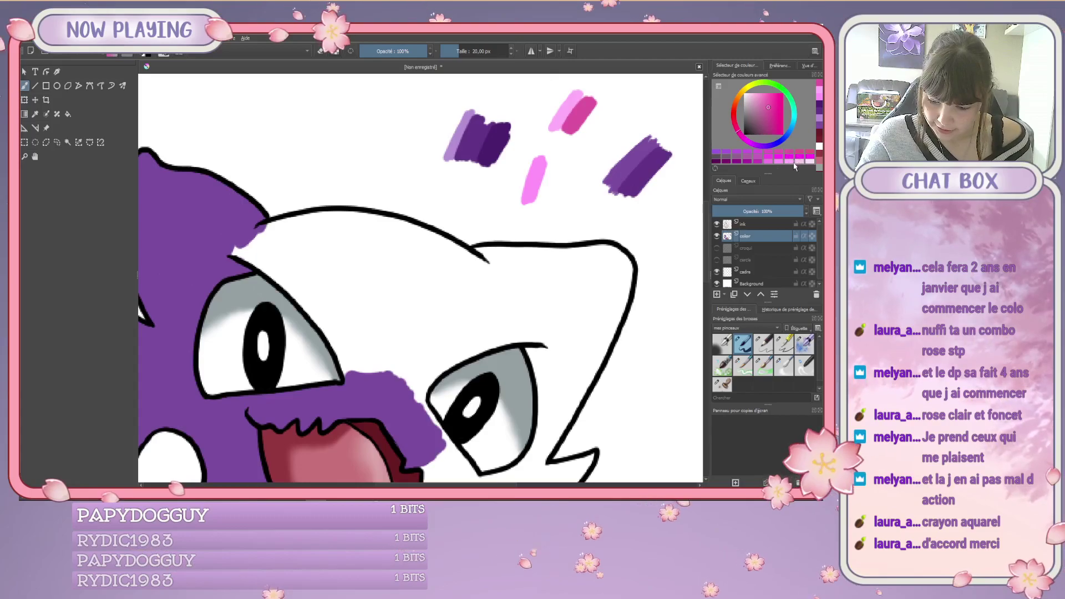
pyautogui.click(763, 114)
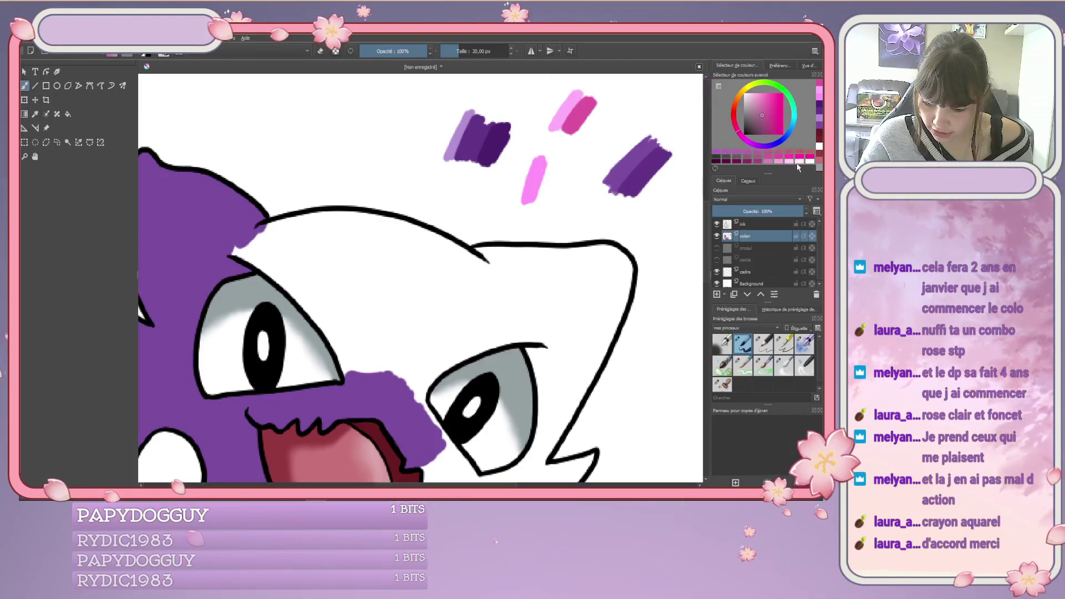
pyautogui.moveTo(583, 124); pyautogui.dragTo(589, 126)
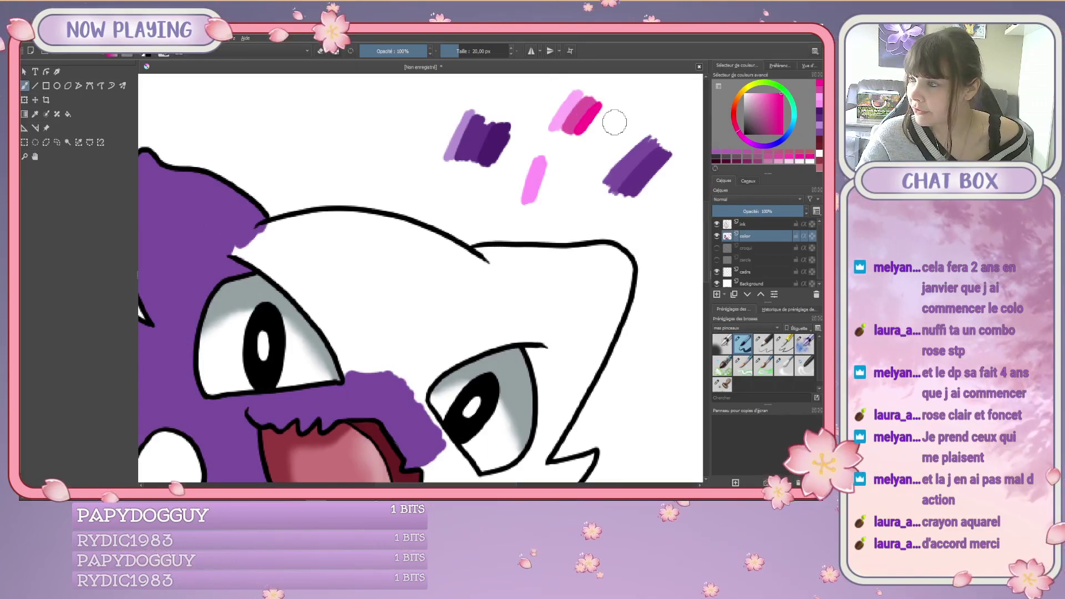
pyautogui.hotkey('ctrl', 'z')
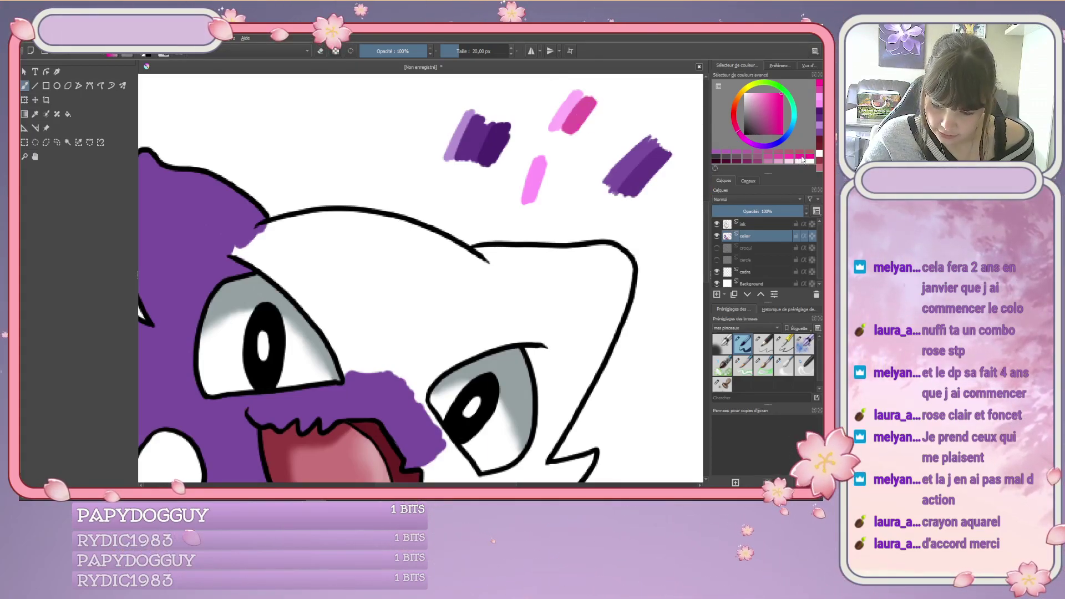
pyautogui.click(750, 160)
pyautogui.moveTo(577, 128)
pyautogui.mouseDown()
pyautogui.moveTo(585, 119)
pyautogui.moveTo(589, 130)
pyautogui.mouseUp()
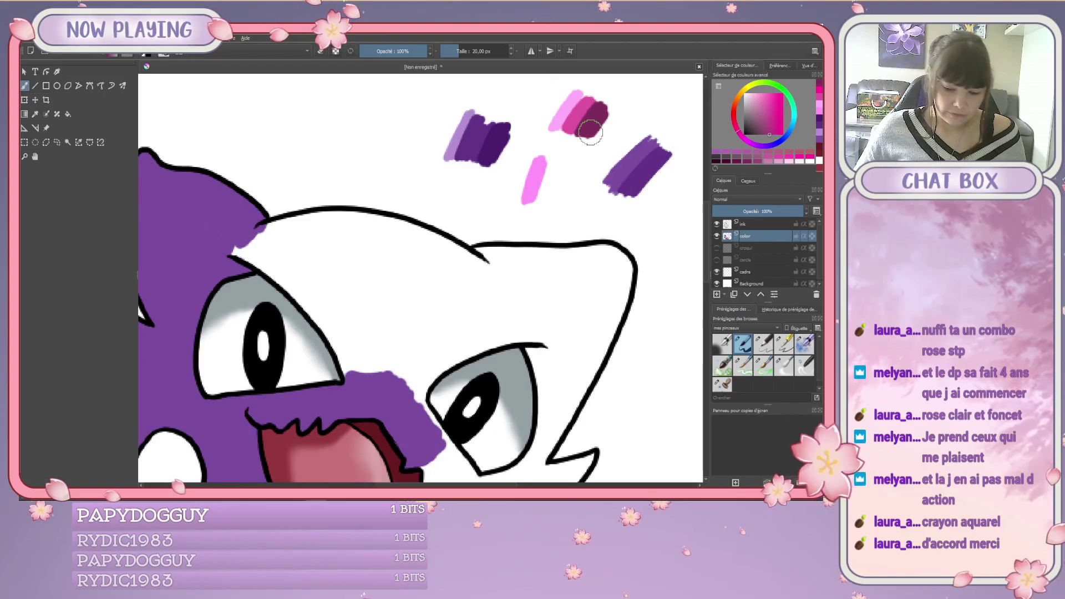
# Erase the new purple and pink test swatches, keeping only the original two-tone purple fur swatch.
pyautogui.press('e')
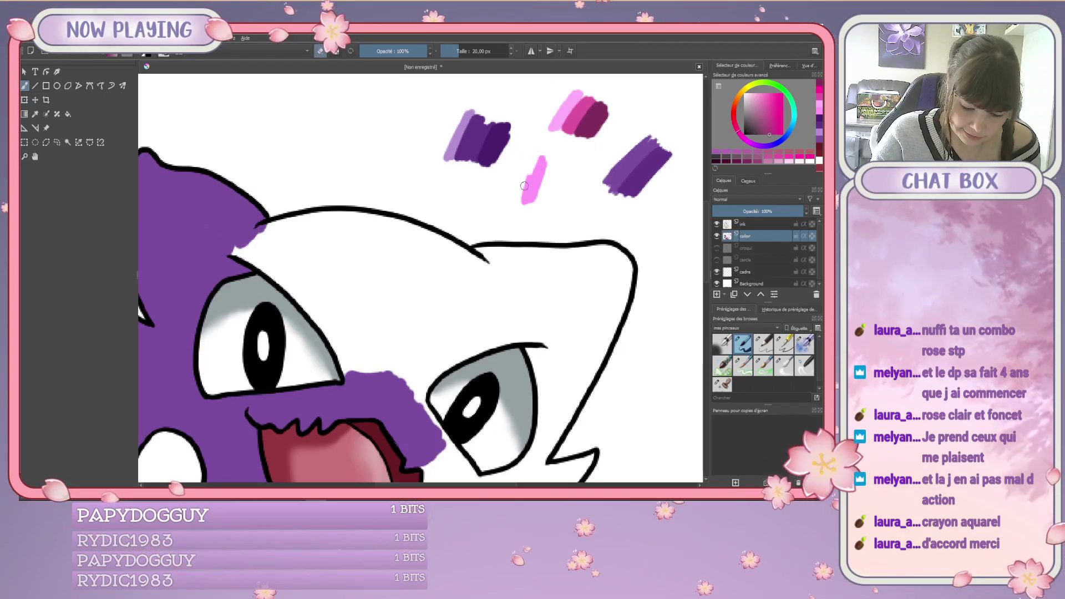
pyautogui.moveTo(535, 159); pyautogui.dragTo(530, 201)
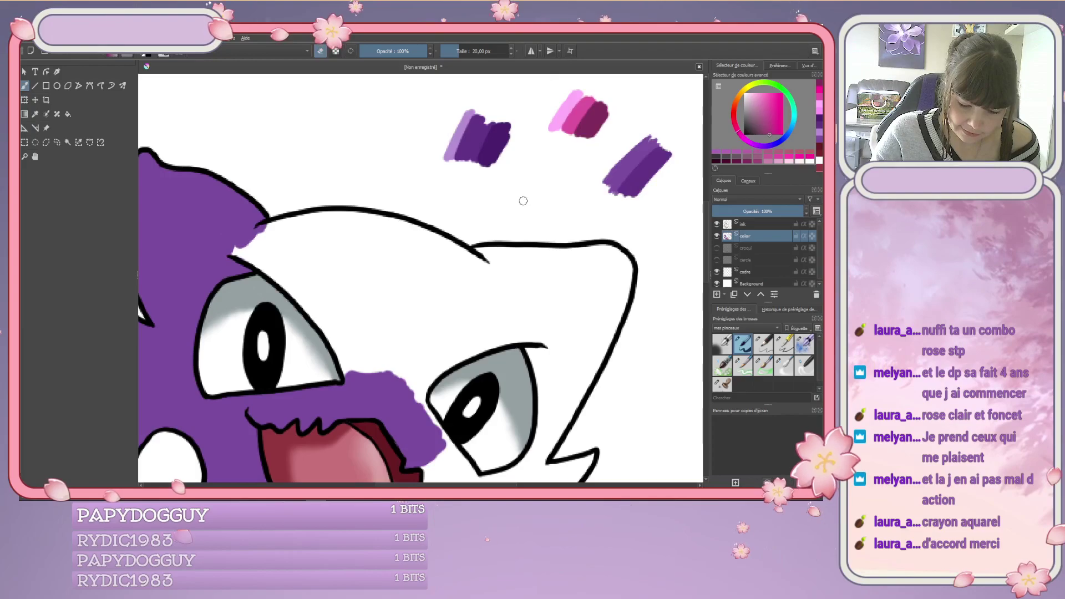
pyautogui.moveTo(446, 159)
pyautogui.mouseDown()
pyautogui.moveTo(502, 136)
pyautogui.moveTo(511, 143)
pyautogui.mouseUp()
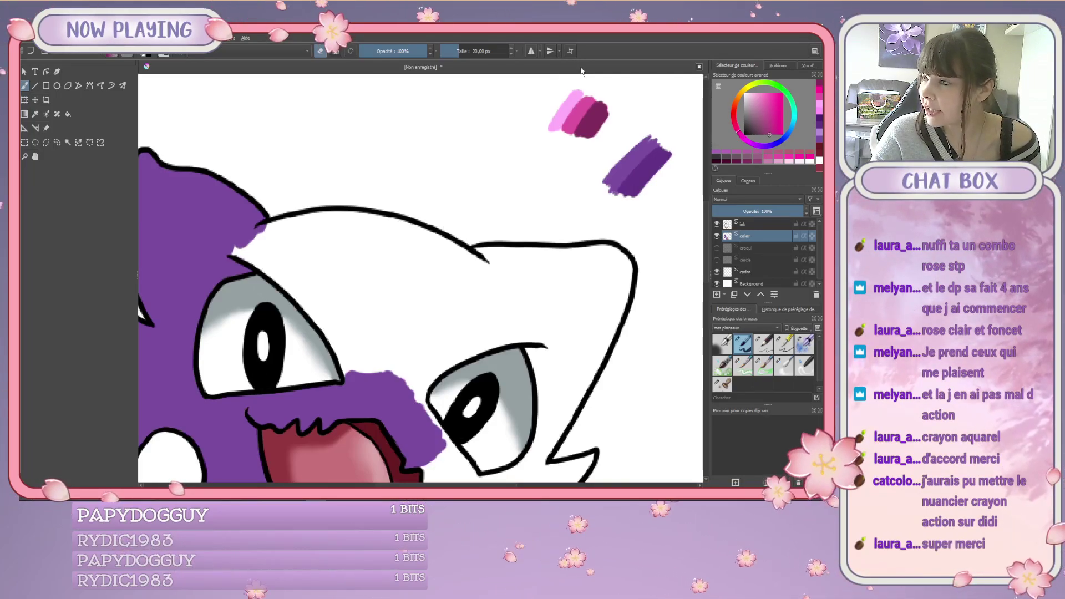
pyautogui.moveTo(555, 102)
pyautogui.mouseDown()
pyautogui.moveTo(588, 125)
pyautogui.moveTo(602, 106)
pyautogui.moveTo(589, 133)
pyautogui.moveTo(604, 124)
pyautogui.moveTo(601, 135)
pyautogui.mouseUp()
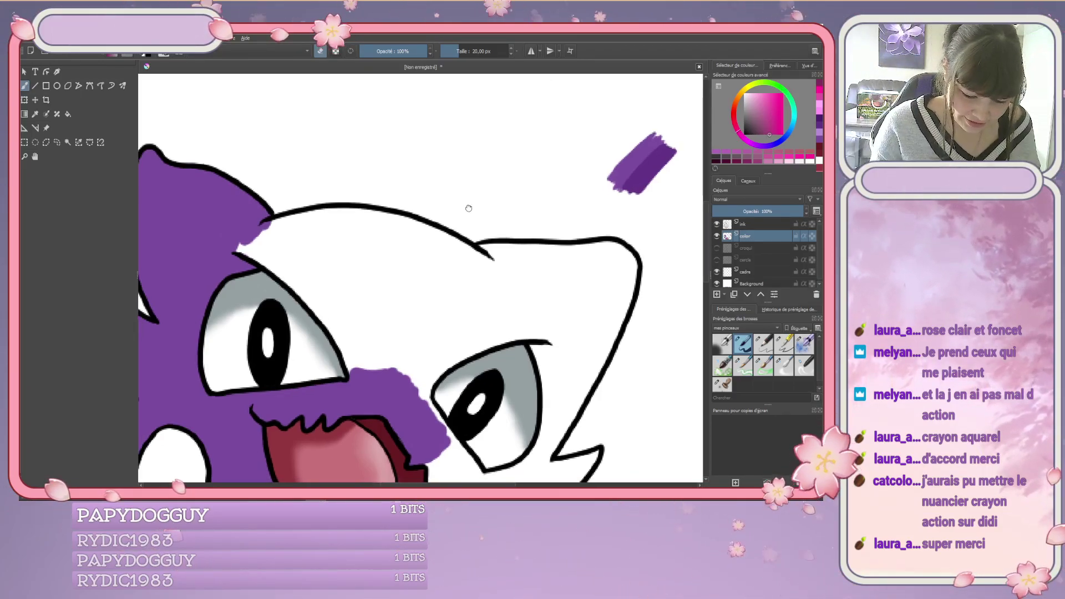
# Sample the fur purple again and paint the strip between the right eye and the mouth, down to the mouth corner.
pyautogui.moveTo(468, 209)
pyautogui.mouseDown()
pyautogui.moveTo(527, 171)
pyautogui.moveTo(437, 167)
pyautogui.mouseUp()
pyautogui.click(35, 113)
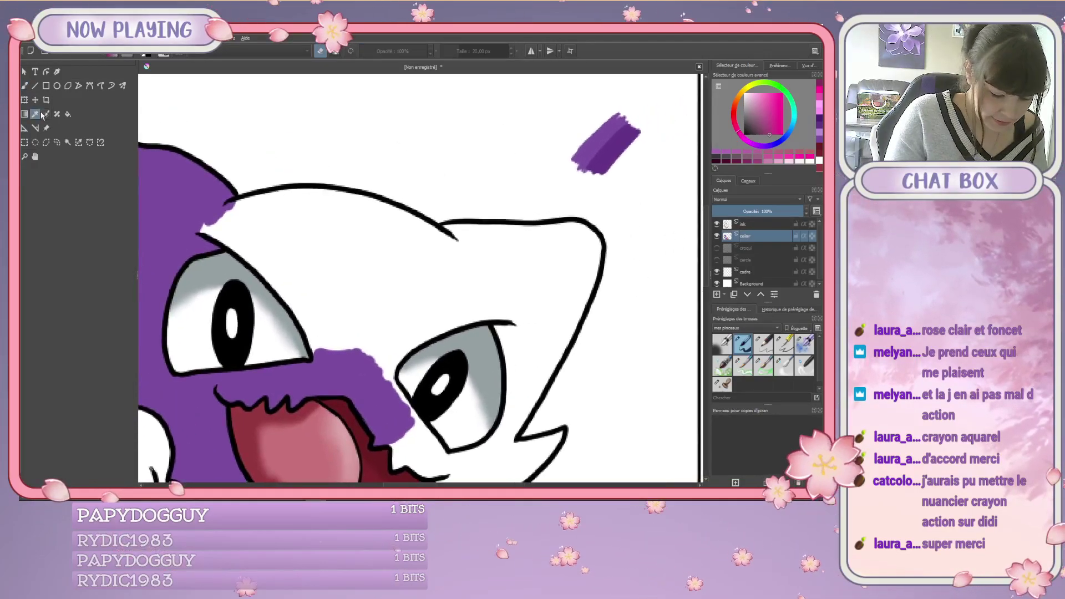
pyautogui.click(24, 85)
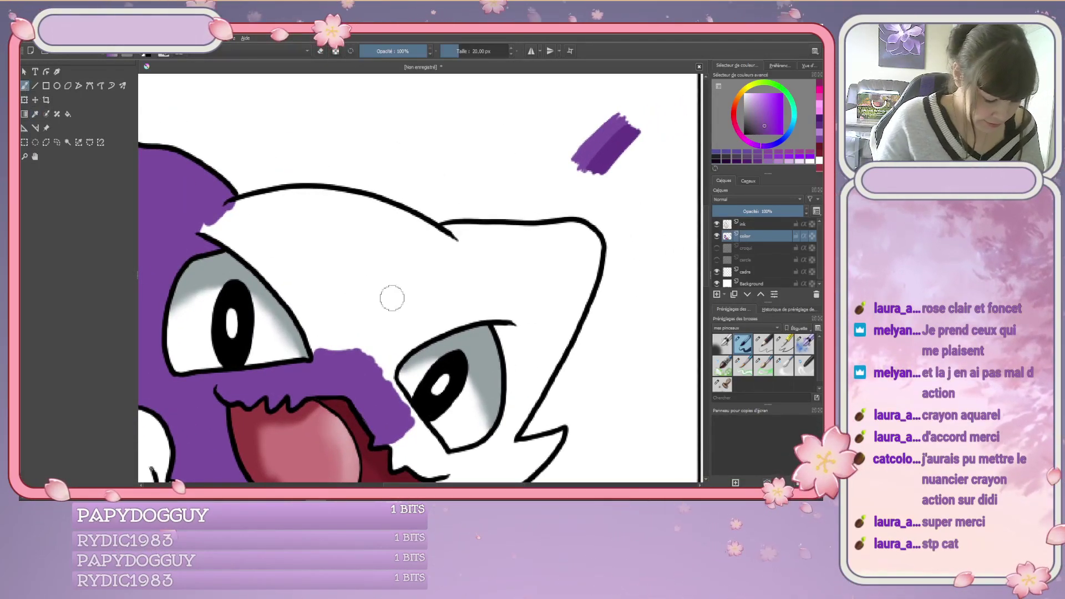
pyautogui.moveTo(392, 298)
pyautogui.mouseDown()
pyautogui.moveTo(457, 328)
pyautogui.moveTo(453, 306)
pyautogui.moveTo(478, 259)
pyautogui.moveTo(424, 284)
pyautogui.moveTo(418, 316)
pyautogui.moveTo(446, 366)
pyautogui.mouseUp()
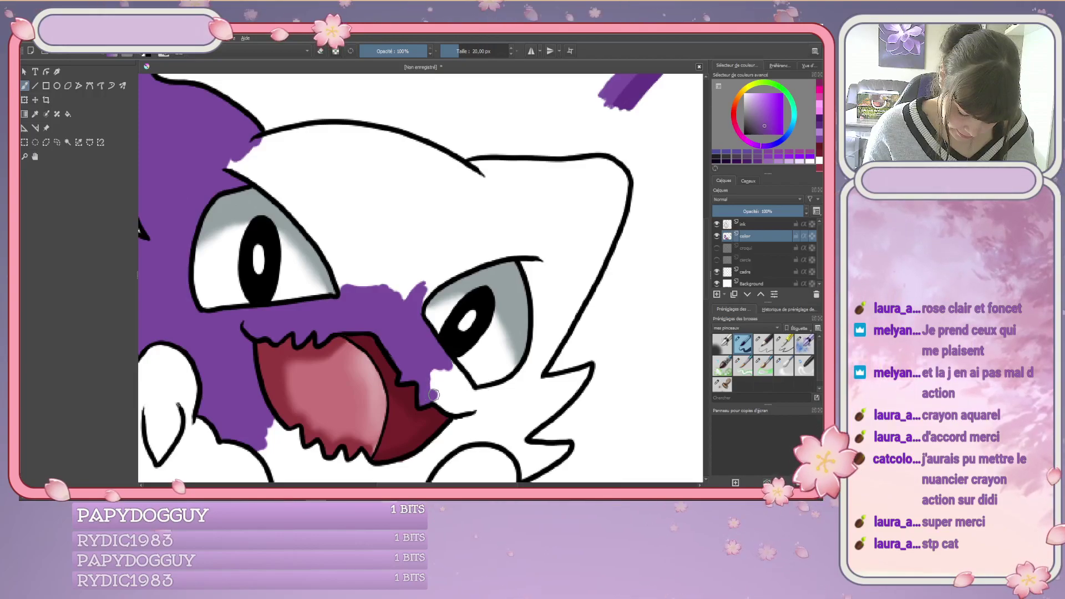
pyautogui.moveTo(453, 409); pyautogui.dragTo(433, 388)
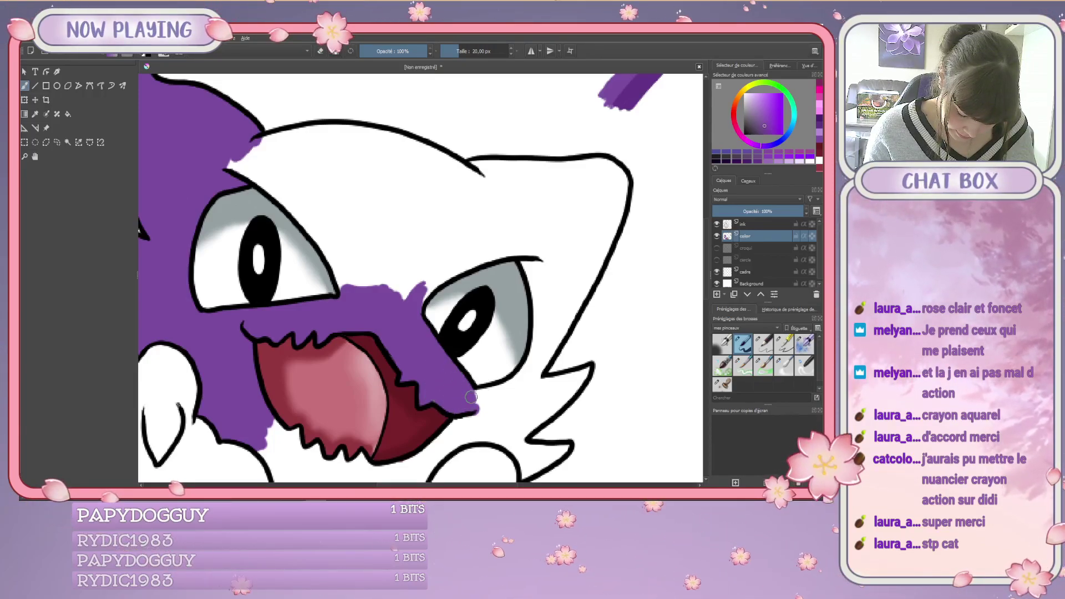
# Paint purple under the right eye and fill the area between its outer side and the head outline.
pyautogui.moveTo(465, 404)
pyautogui.mouseDown()
pyautogui.moveTo(532, 362)
pyautogui.moveTo(507, 390)
pyautogui.moveTo(535, 363)
pyautogui.moveTo(536, 382)
pyautogui.moveTo(523, 382)
pyautogui.moveTo(542, 347)
pyautogui.moveTo(543, 328)
pyautogui.moveTo(530, 367)
pyautogui.moveTo(540, 319)
pyautogui.moveTo(542, 358)
pyautogui.moveTo(565, 319)
pyautogui.moveTo(541, 369)
pyautogui.moveTo(561, 333)
pyautogui.moveTo(577, 297)
pyautogui.mouseUp()
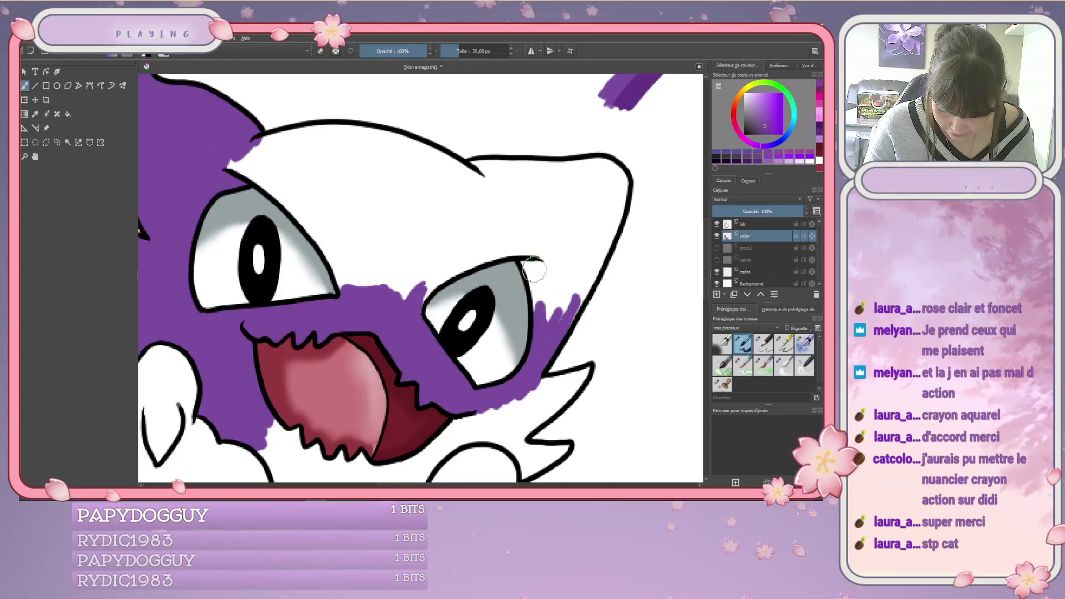
pyautogui.moveTo(525, 263)
pyautogui.mouseDown()
pyautogui.moveTo(539, 320)
pyautogui.moveTo(538, 261)
pyautogui.mouseUp()
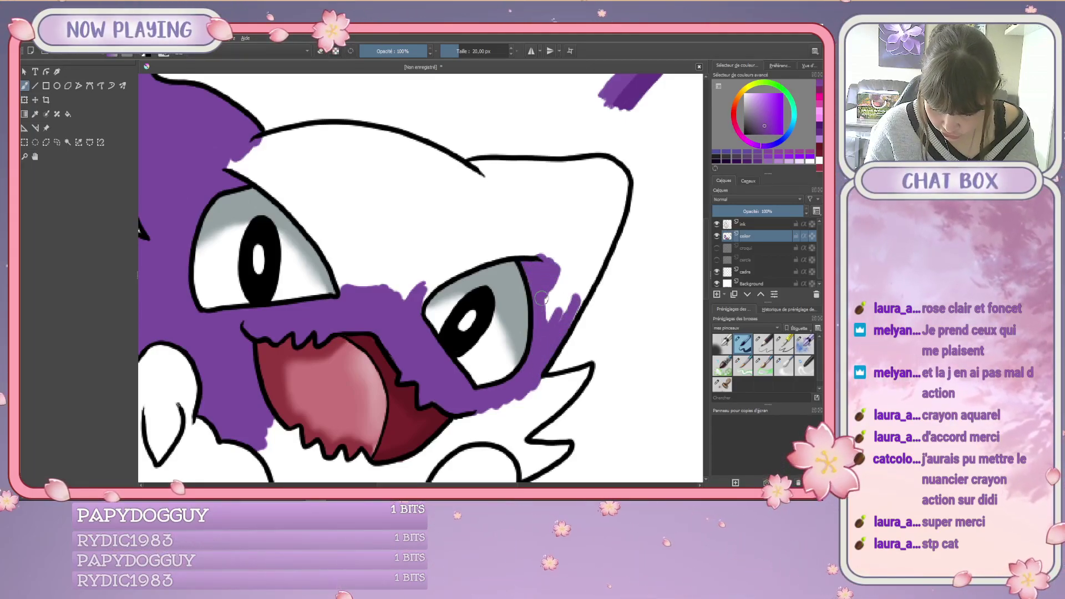
pyautogui.moveTo(542, 299); pyautogui.dragTo(541, 326)
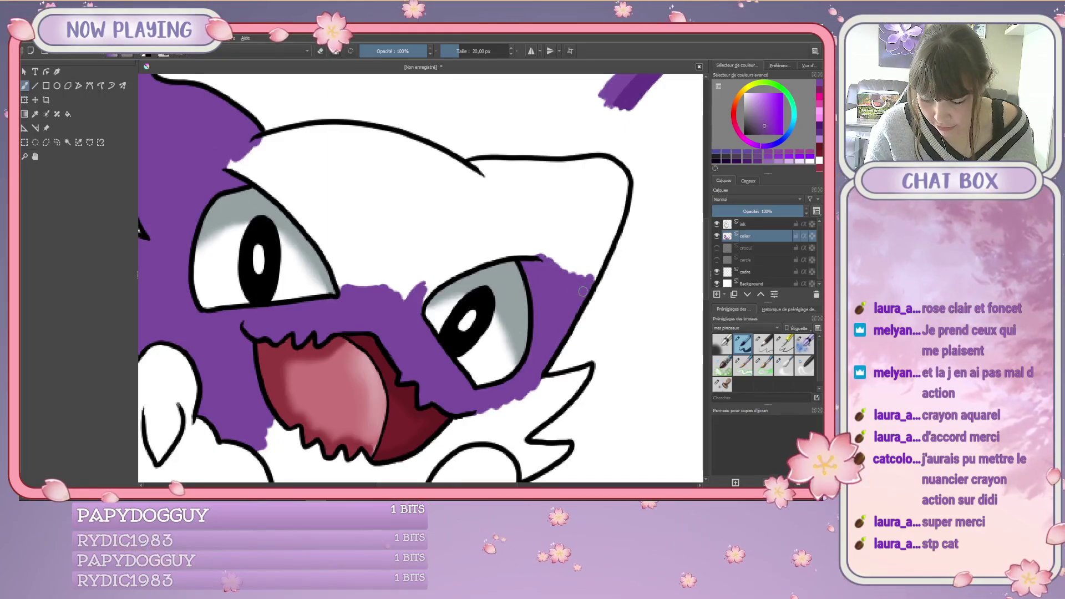
pyautogui.moveTo(576, 291); pyautogui.dragTo(540, 360)
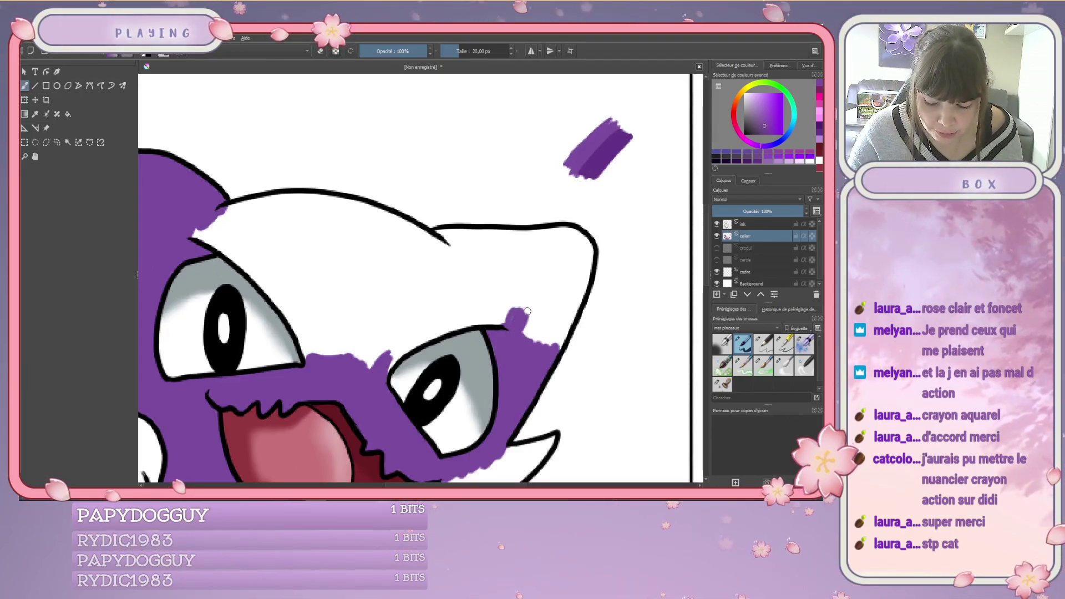
# Fill the right ear with purple from its outer edge and tip along the upper outline to its inner base.
pyautogui.moveTo(519, 319)
pyautogui.mouseDown()
pyautogui.moveTo(528, 297)
pyautogui.moveTo(547, 311)
pyautogui.moveTo(531, 340)
pyautogui.moveTo(572, 314)
pyautogui.moveTo(577, 300)
pyautogui.moveTo(541, 288)
pyautogui.moveTo(551, 273)
pyautogui.moveTo(574, 296)
pyautogui.moveTo(582, 275)
pyautogui.moveTo(573, 308)
pyautogui.mouseUp()
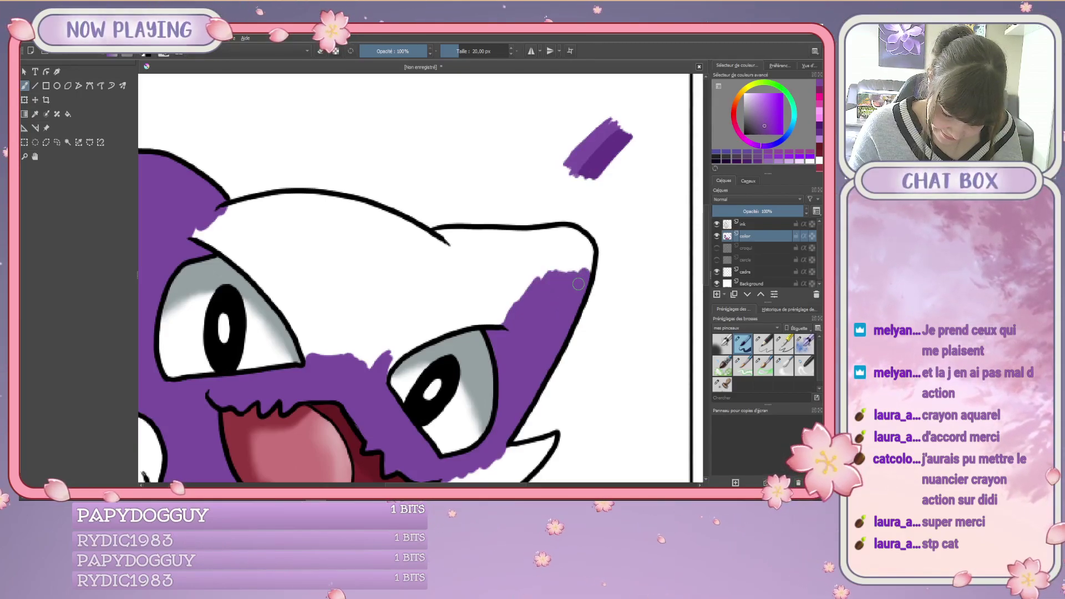
pyautogui.moveTo(574, 250)
pyautogui.mouseDown()
pyautogui.moveTo(562, 233)
pyautogui.moveTo(583, 244)
pyautogui.moveTo(568, 229)
pyautogui.moveTo(586, 256)
pyautogui.moveTo(523, 280)
pyautogui.moveTo(504, 309)
pyautogui.mouseUp()
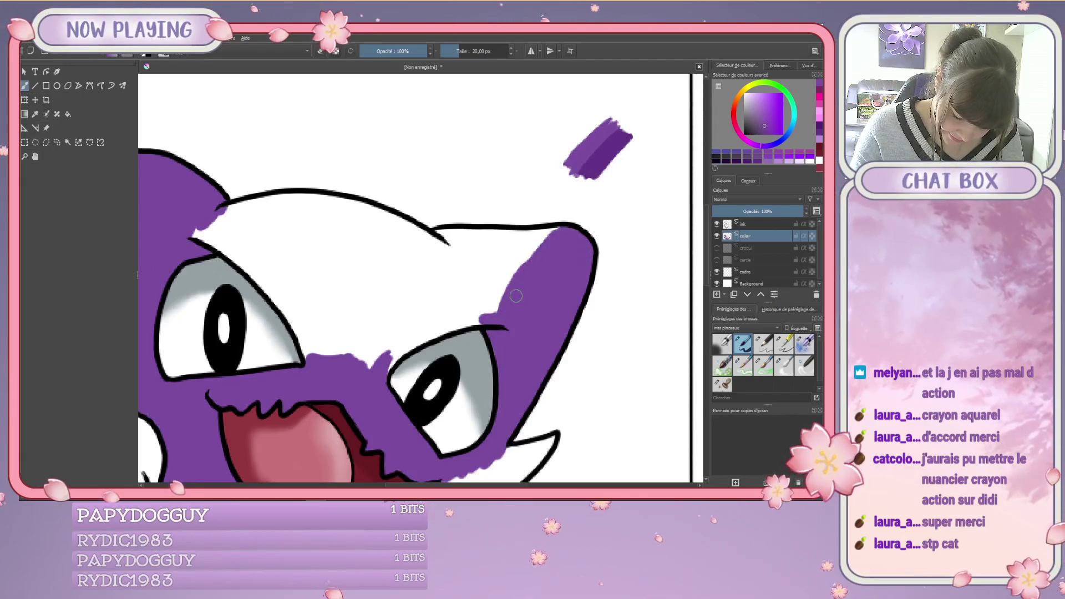
pyautogui.moveTo(468, 233)
pyautogui.mouseDown()
pyautogui.moveTo(442, 243)
pyautogui.moveTo(531, 237)
pyautogui.mouseUp()
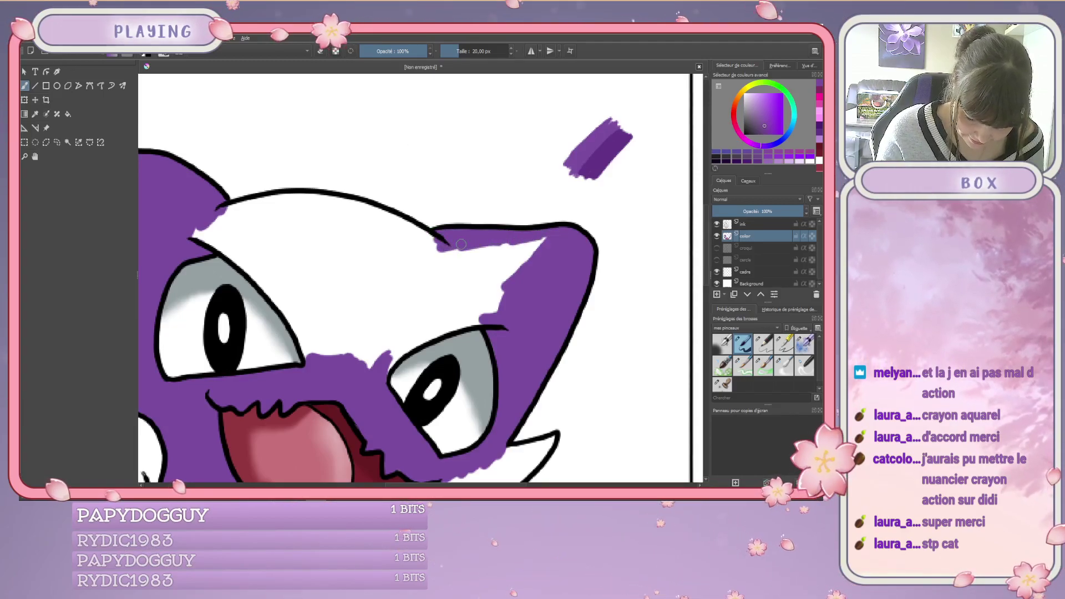
pyautogui.moveTo(446, 244)
pyautogui.mouseDown()
pyautogui.moveTo(488, 261)
pyautogui.moveTo(538, 247)
pyautogui.moveTo(468, 269)
pyautogui.mouseUp()
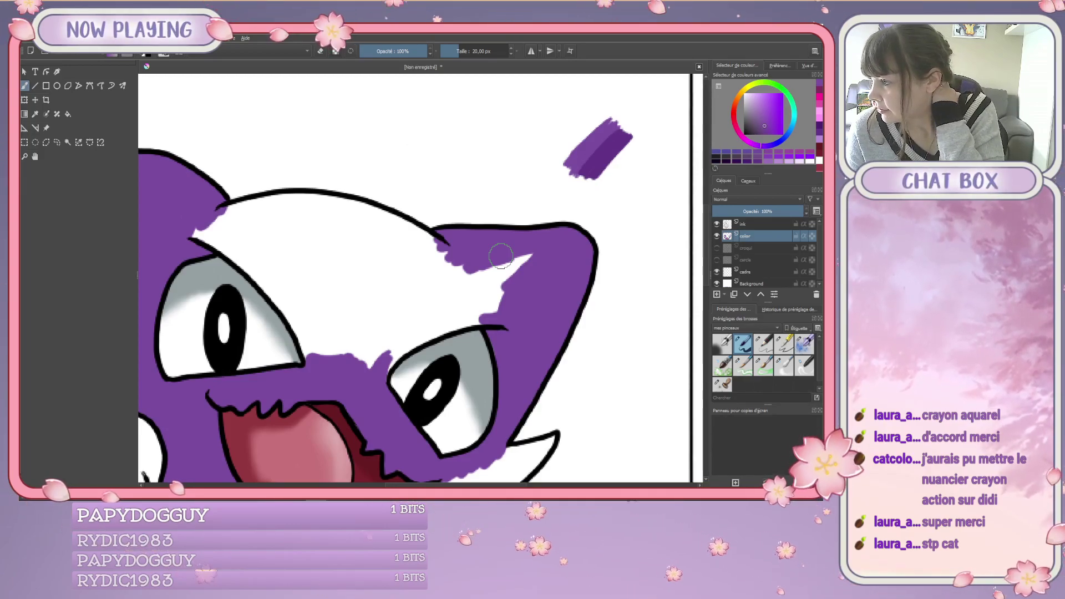
pyautogui.moveTo(501, 256); pyautogui.dragTo(531, 255)
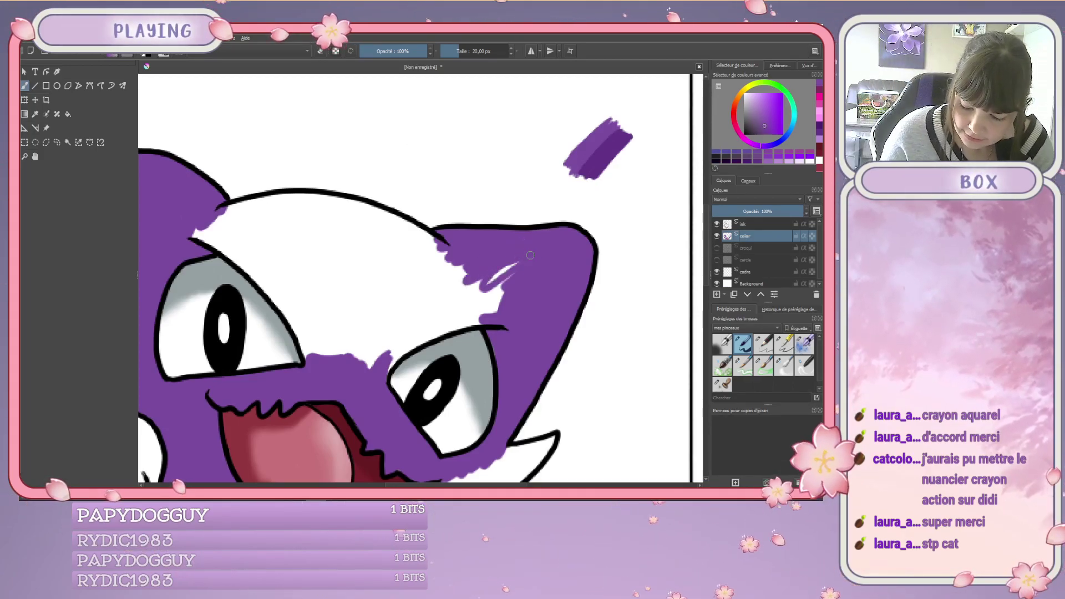
# Extend the purple from the right ear's base over the right eye, down the forehead to the muzzle.
pyautogui.moveTo(497, 296)
pyautogui.mouseDown()
pyautogui.moveTo(515, 273)
pyautogui.moveTo(460, 325)
pyautogui.moveTo(407, 345)
pyautogui.moveTo(458, 314)
pyautogui.mouseUp()
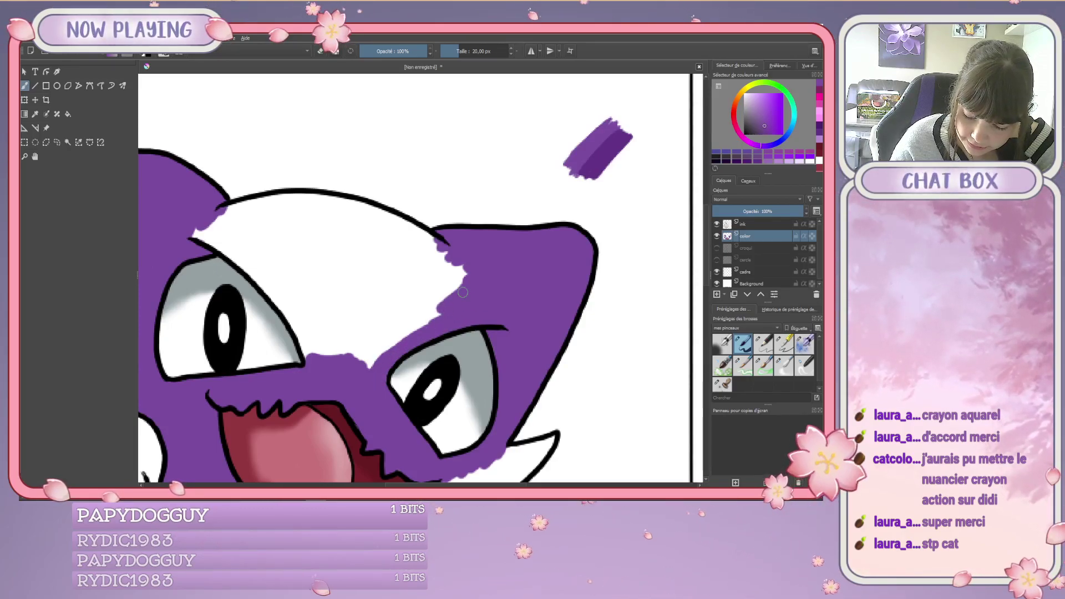
pyautogui.moveTo(465, 261); pyautogui.dragTo(466, 271)
pyautogui.moveTo(432, 309); pyautogui.dragTo(382, 351)
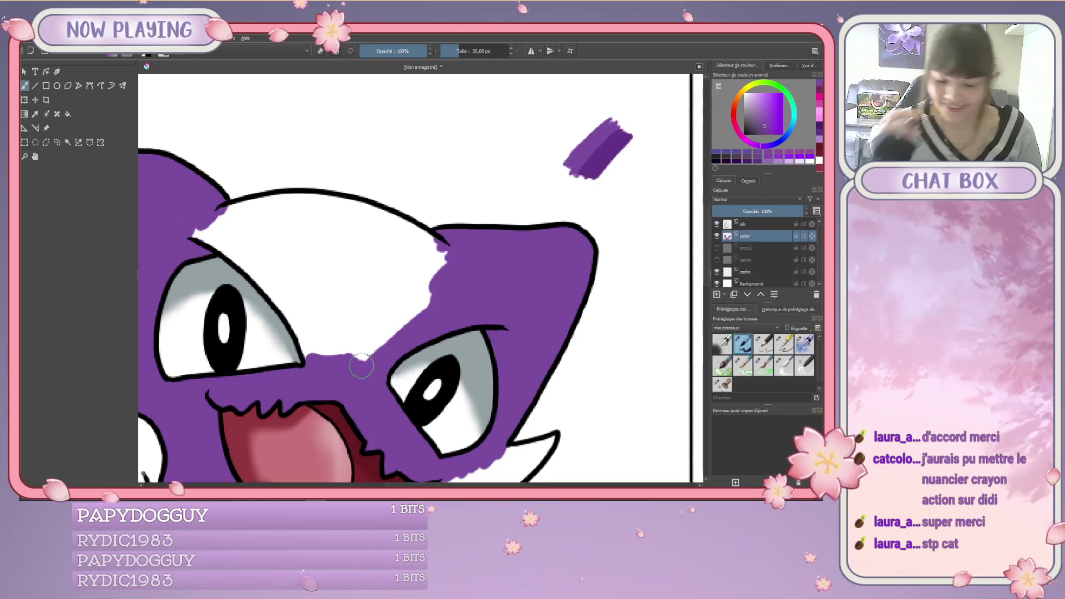
# Paint purple across the forehead between the eyes, from above the right eye and ear base along the left eye's upper edge.
pyautogui.moveTo(362, 366)
pyautogui.mouseDown()
pyautogui.moveTo(435, 298)
pyautogui.moveTo(356, 367)
pyautogui.moveTo(400, 331)
pyautogui.moveTo(309, 348)
pyautogui.moveTo(301, 340)
pyautogui.moveTo(321, 332)
pyautogui.moveTo(349, 363)
pyautogui.moveTo(385, 324)
pyautogui.mouseUp()
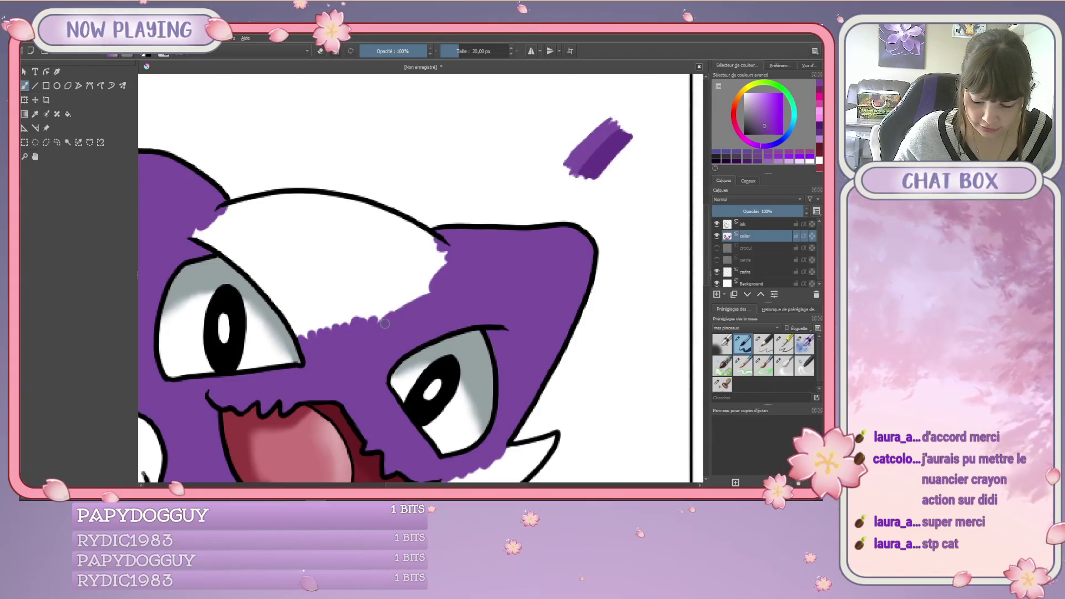
pyautogui.moveTo(425, 280); pyautogui.dragTo(423, 257)
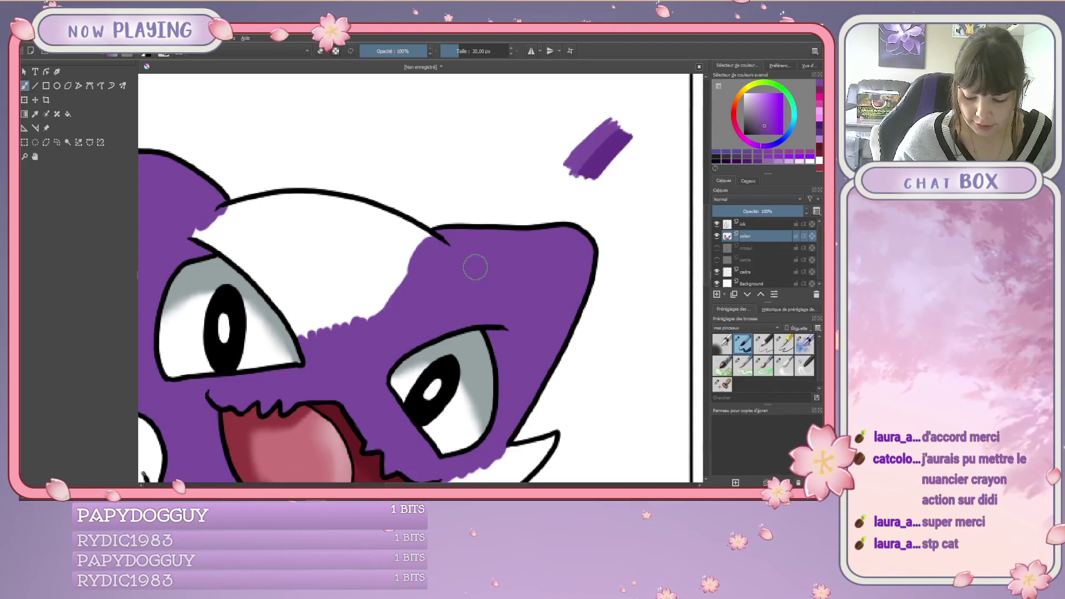
pyautogui.moveTo(303, 342); pyautogui.dragTo(395, 278)
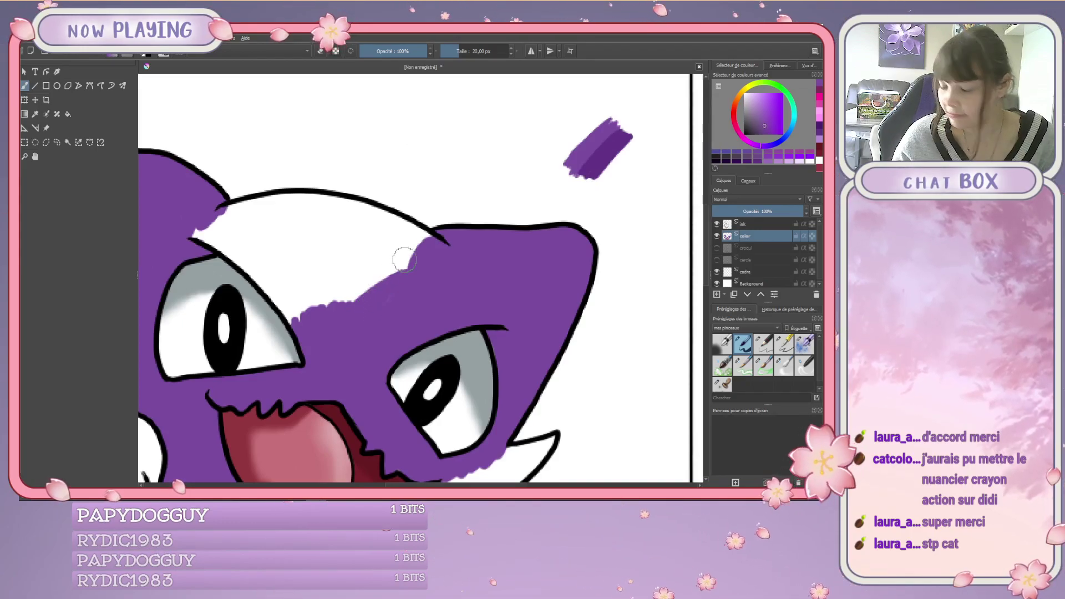
pyautogui.moveTo(411, 258); pyautogui.dragTo(328, 277)
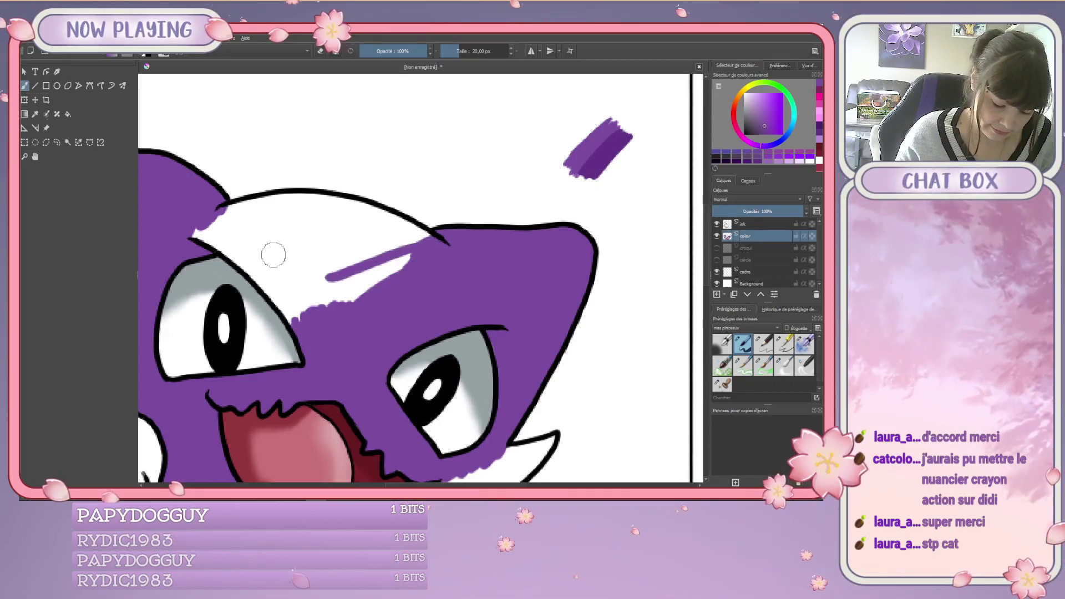
pyautogui.moveTo(189, 229); pyautogui.dragTo(299, 319)
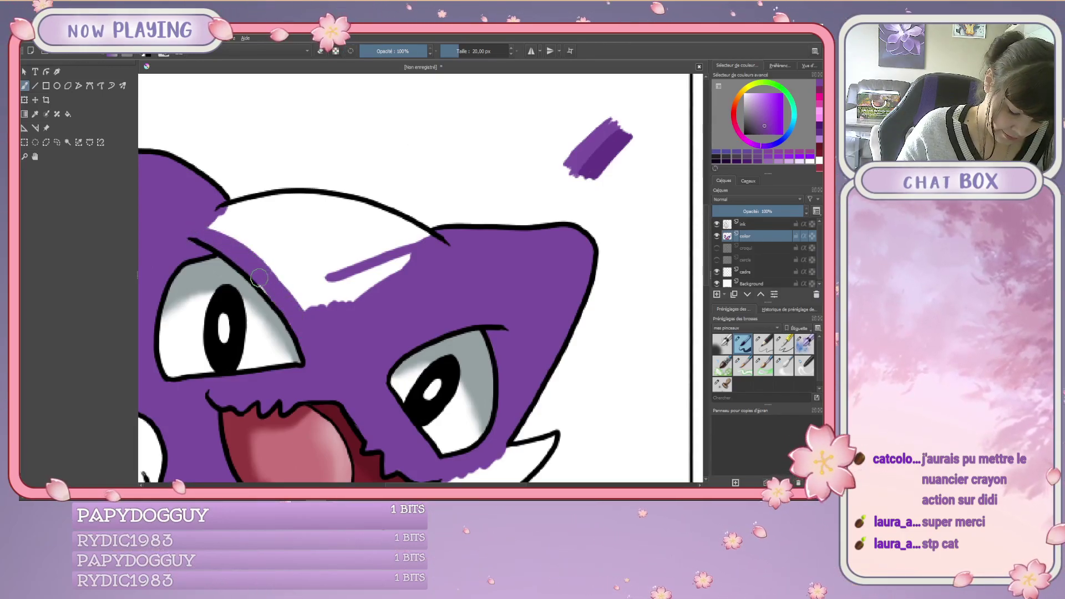
# Fill the remaining white of the upper forehead with purple up to the head outline between both ears.
pyautogui.moveTo(294, 302)
pyautogui.mouseDown()
pyautogui.moveTo(233, 222)
pyautogui.moveTo(291, 239)
pyautogui.moveTo(311, 261)
pyautogui.moveTo(284, 269)
pyautogui.moveTo(311, 261)
pyautogui.moveTo(327, 277)
pyautogui.moveTo(344, 258)
pyautogui.moveTo(325, 294)
pyautogui.moveTo(341, 280)
pyautogui.moveTo(348, 306)
pyautogui.mouseUp()
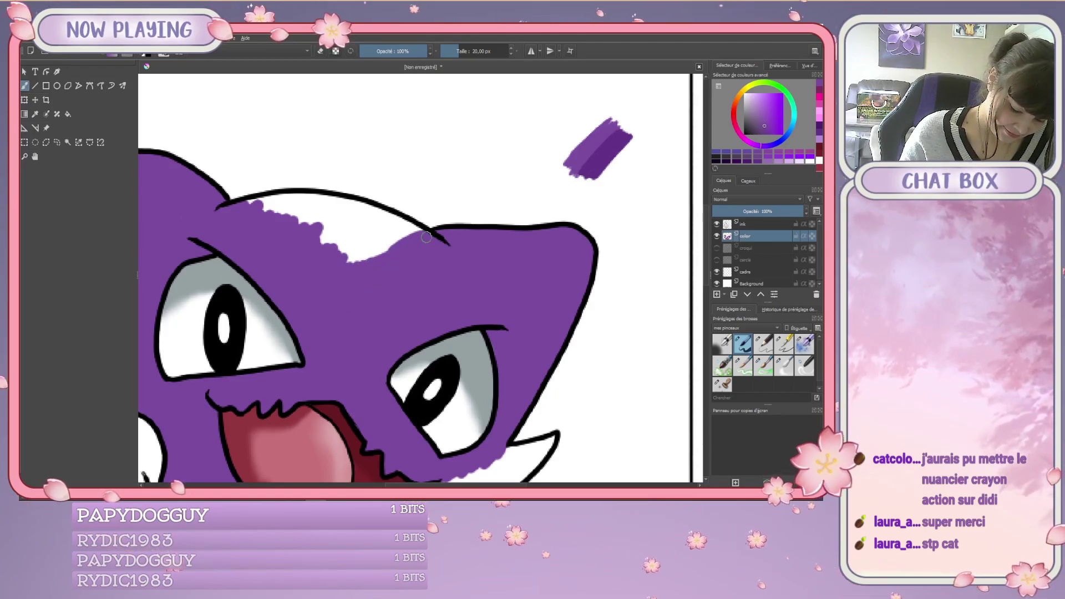
pyautogui.moveTo(412, 257)
pyautogui.mouseDown()
pyautogui.moveTo(373, 234)
pyautogui.moveTo(347, 247)
pyautogui.mouseUp()
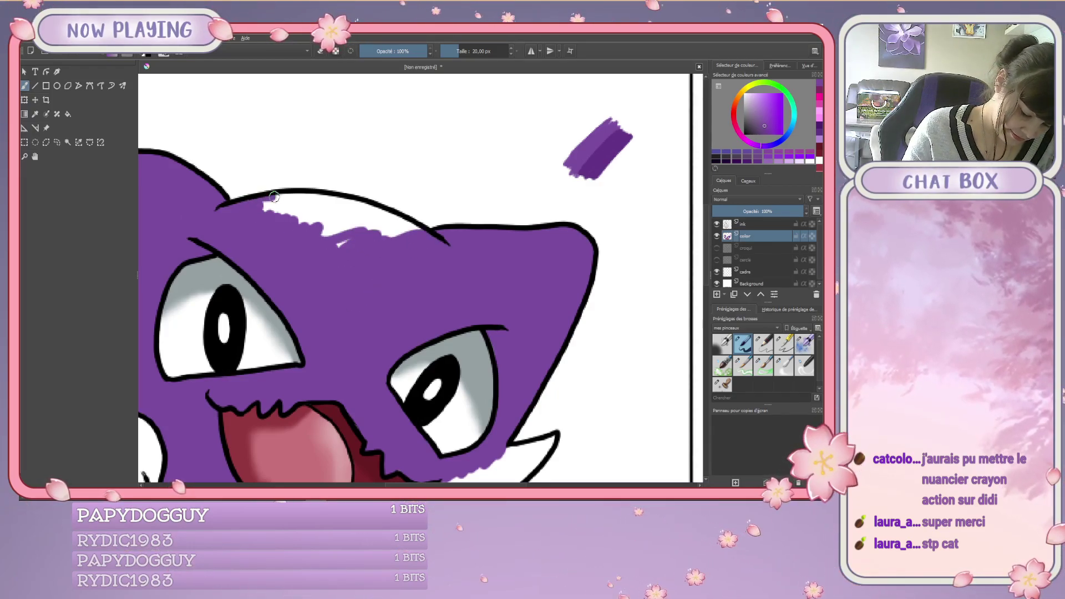
pyautogui.moveTo(272, 201)
pyautogui.mouseDown()
pyautogui.moveTo(355, 210)
pyautogui.moveTo(409, 237)
pyautogui.moveTo(274, 203)
pyautogui.moveTo(386, 234)
pyautogui.mouseUp()
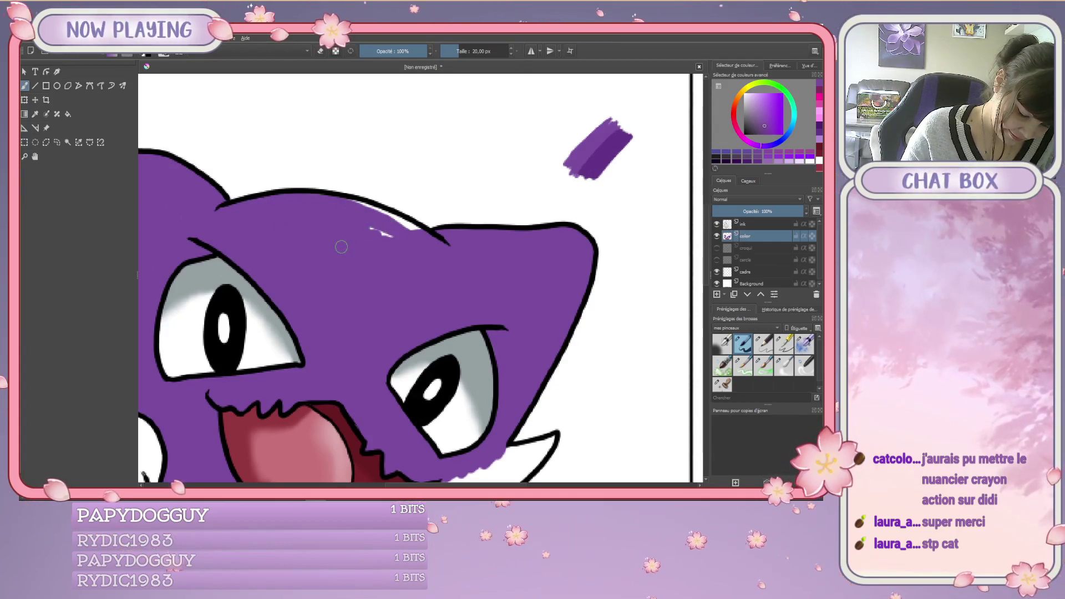
pyautogui.moveTo(411, 231); pyautogui.dragTo(351, 201)
pyautogui.moveTo(409, 224); pyautogui.dragTo(436, 239)
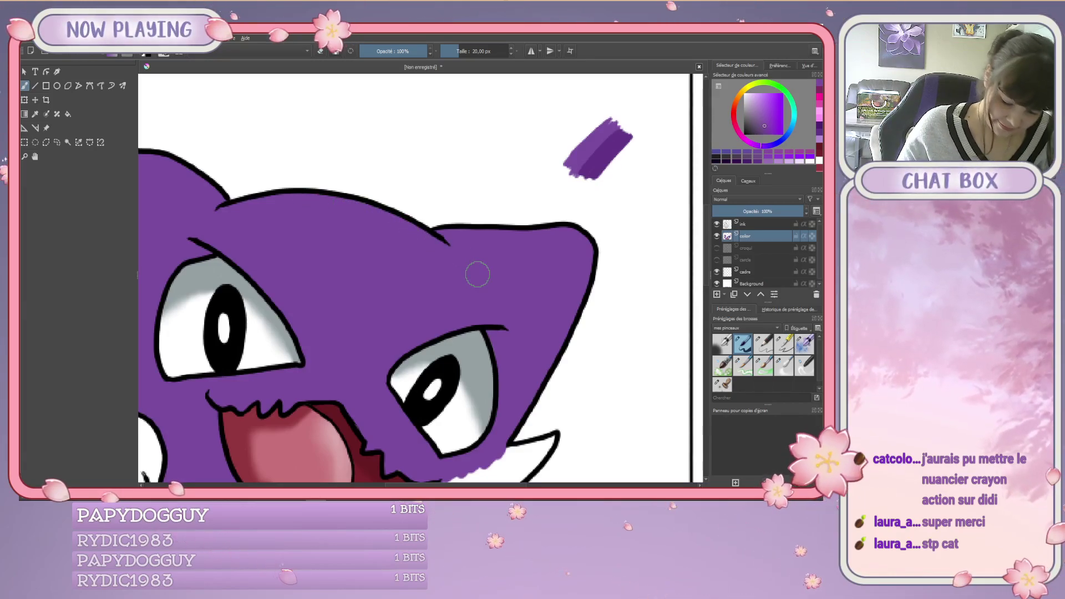
# Fill the right cheek's fur spikes with purple and extend the colour beneath the right mouth corner.
pyautogui.moveTo(560, 337); pyautogui.dragTo(635, 254)
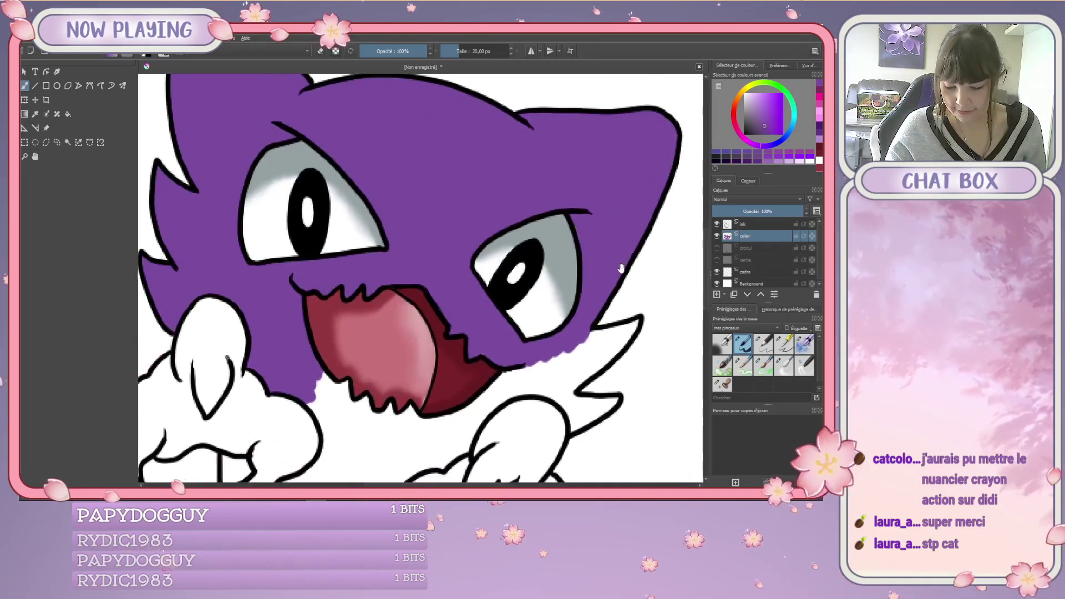
pyautogui.moveTo(566, 354)
pyautogui.mouseDown()
pyautogui.moveTo(616, 332)
pyautogui.moveTo(561, 362)
pyautogui.moveTo(565, 379)
pyautogui.moveTo(611, 344)
pyautogui.mouseUp()
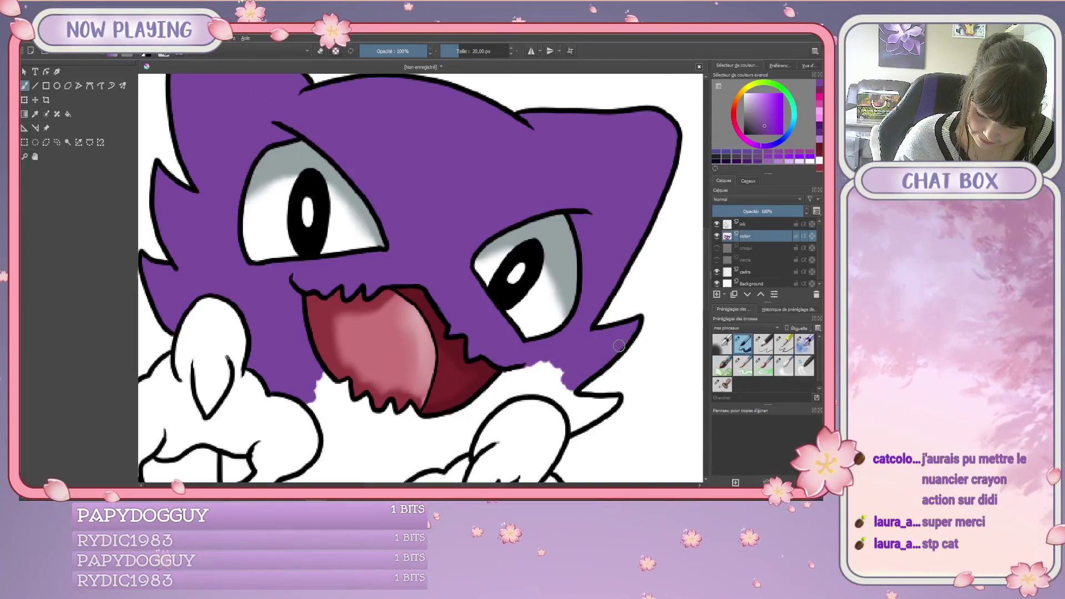
pyautogui.moveTo(571, 380)
pyautogui.mouseDown()
pyautogui.moveTo(522, 369)
pyautogui.moveTo(550, 376)
pyautogui.moveTo(578, 357)
pyautogui.moveTo(576, 407)
pyautogui.moveTo(571, 395)
pyautogui.moveTo(605, 408)
pyautogui.mouseUp()
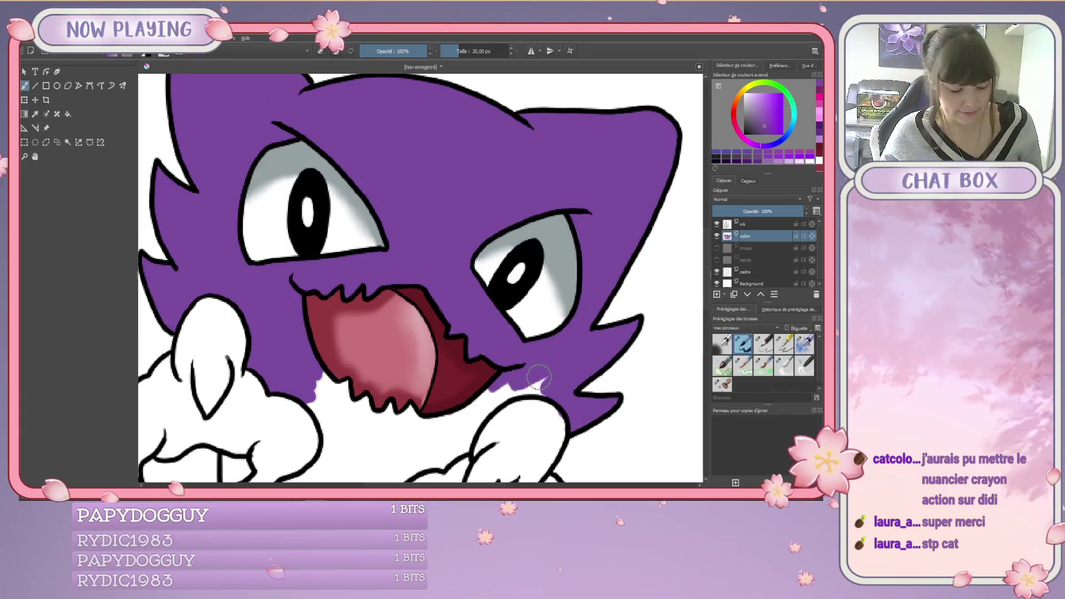
pyautogui.moveTo(536, 394)
pyautogui.mouseDown()
pyautogui.moveTo(537, 287)
pyautogui.moveTo(533, 299)
pyautogui.moveTo(556, 305)
pyautogui.moveTo(503, 296)
pyautogui.moveTo(469, 346)
pyautogui.mouseUp()
# Fill the right hand with purple, covering its raised thumb, the palm and the clawed fingers.
pyautogui.moveTo(522, 302)
pyautogui.mouseDown()
pyautogui.moveTo(392, 396)
pyautogui.moveTo(442, 333)
pyautogui.moveTo(466, 329)
pyautogui.moveTo(440, 371)
pyautogui.moveTo(494, 330)
pyautogui.moveTo(483, 391)
pyautogui.moveTo(526, 371)
pyautogui.moveTo(519, 395)
pyautogui.moveTo(552, 378)
pyautogui.mouseUp()
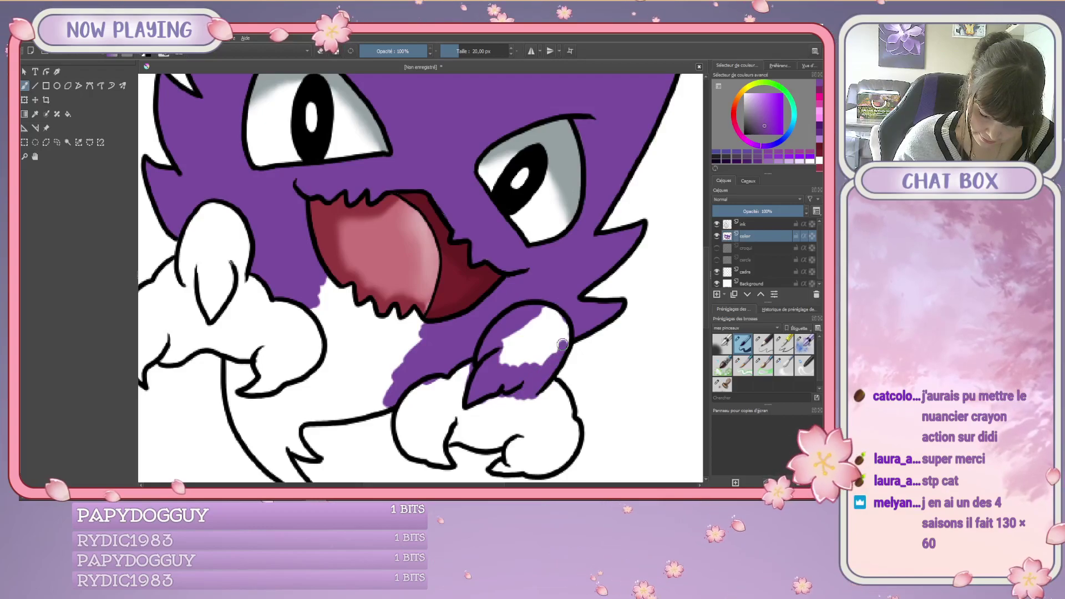
pyautogui.moveTo(521, 317)
pyautogui.mouseDown()
pyautogui.moveTo(565, 327)
pyautogui.moveTo(553, 359)
pyautogui.moveTo(562, 346)
pyautogui.moveTo(523, 374)
pyautogui.moveTo(497, 353)
pyautogui.mouseUp()
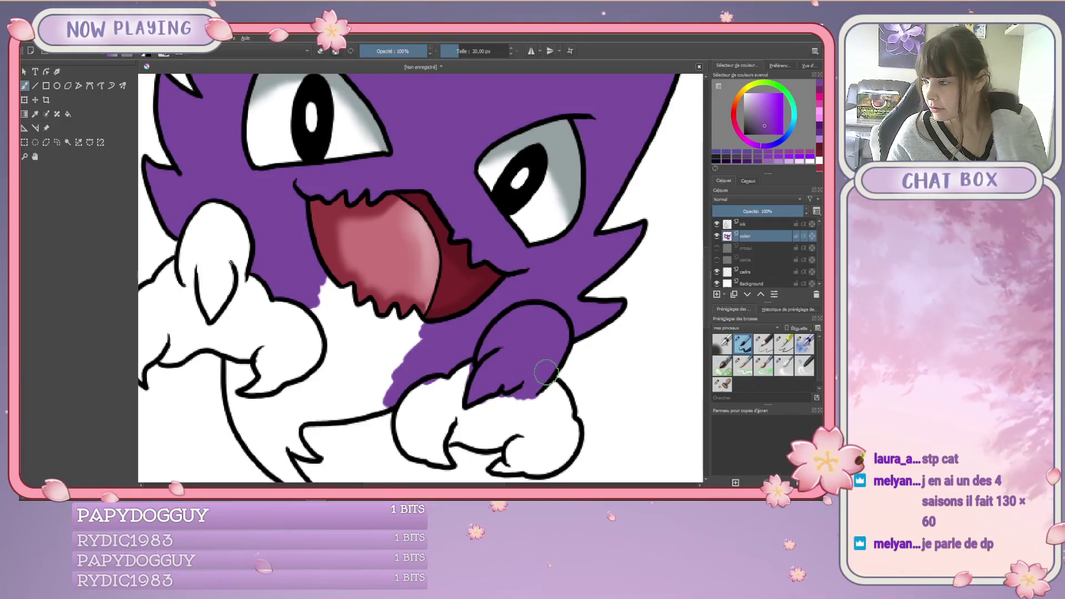
pyautogui.moveTo(502, 394)
pyautogui.mouseDown()
pyautogui.moveTo(486, 339)
pyautogui.moveTo(437, 333)
pyautogui.mouseUp()
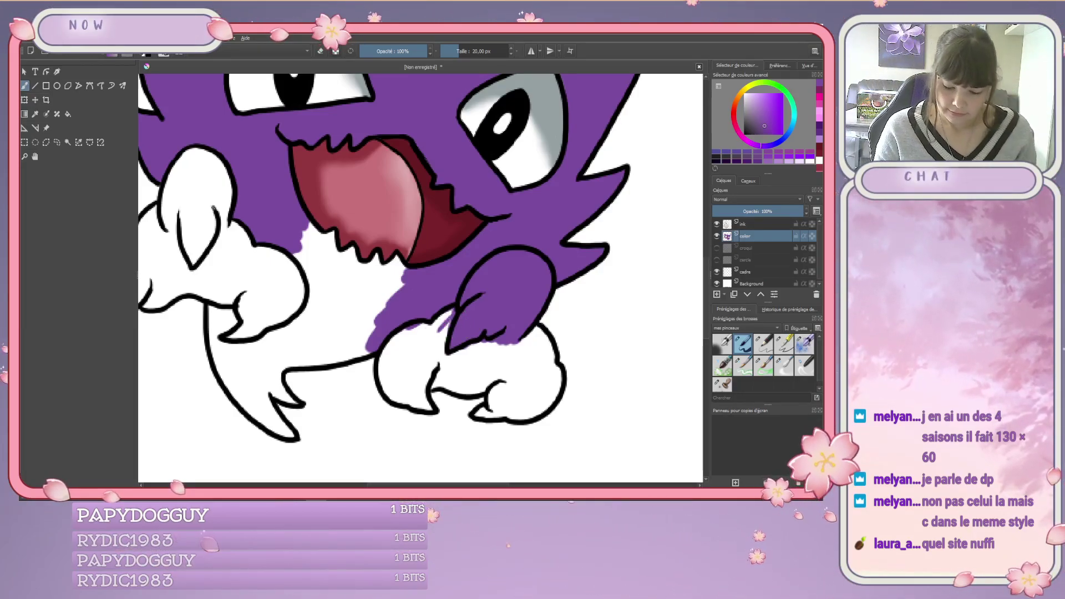
pyautogui.moveTo(444, 316)
pyautogui.mouseDown()
pyautogui.moveTo(430, 372)
pyautogui.moveTo(407, 346)
pyautogui.moveTo(384, 379)
pyautogui.moveTo(436, 354)
pyautogui.moveTo(387, 384)
pyautogui.moveTo(419, 404)
pyautogui.mouseUp()
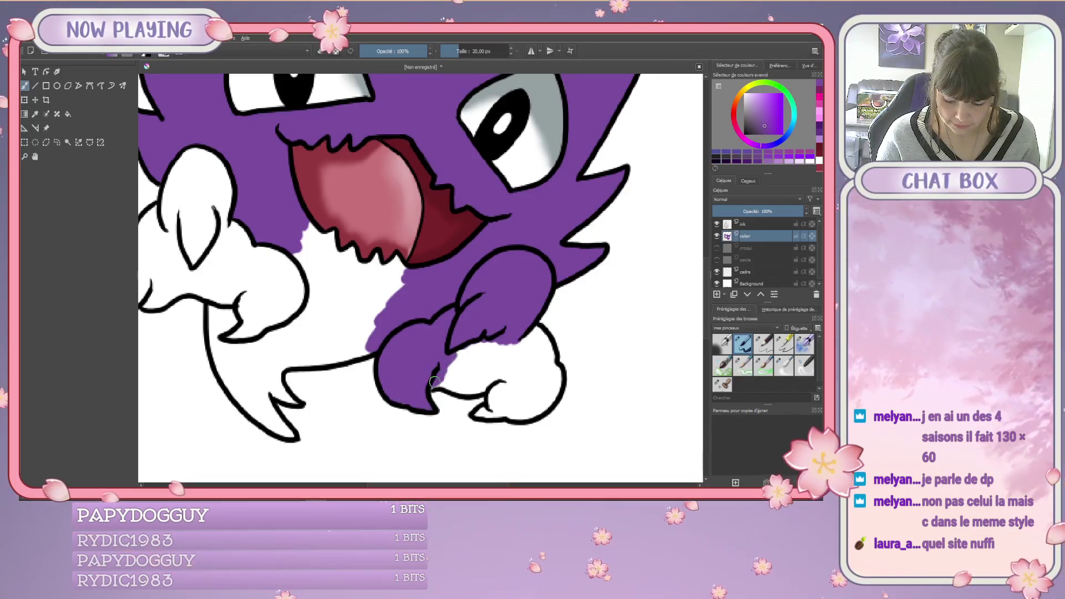
pyautogui.moveTo(445, 388)
pyautogui.mouseDown()
pyautogui.moveTo(491, 380)
pyautogui.moveTo(508, 355)
pyautogui.moveTo(477, 355)
pyautogui.moveTo(452, 373)
pyautogui.mouseUp()
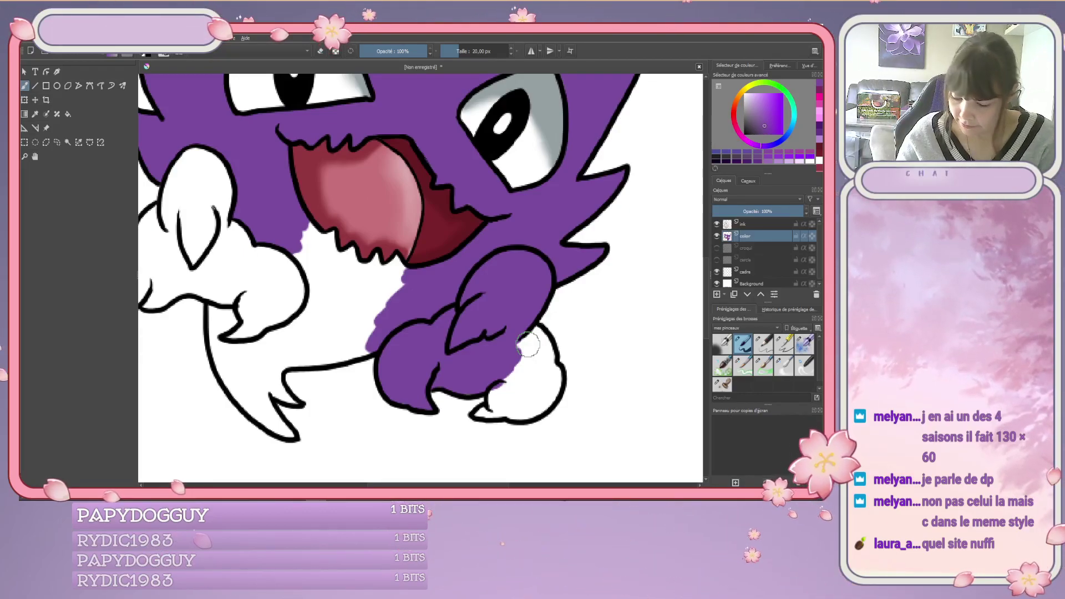
pyautogui.moveTo(524, 350)
pyautogui.mouseDown()
pyautogui.moveTo(484, 412)
pyautogui.moveTo(541, 405)
pyautogui.moveTo(554, 376)
pyautogui.moveTo(548, 394)
pyautogui.moveTo(519, 395)
pyautogui.moveTo(518, 361)
pyautogui.moveTo(500, 379)
pyautogui.moveTo(532, 327)
pyautogui.moveTo(532, 355)
pyautogui.mouseUp()
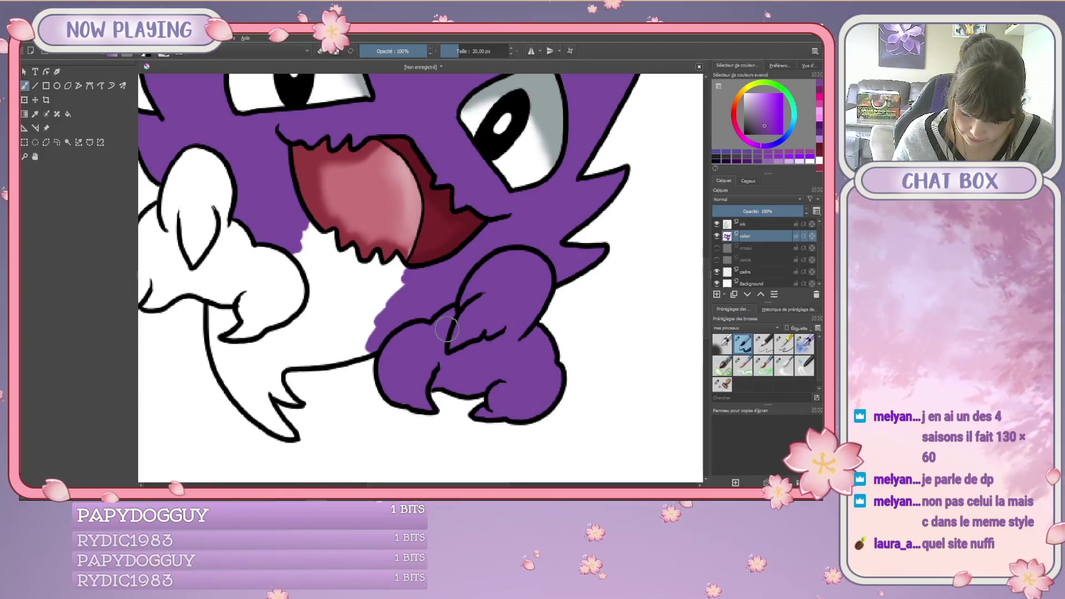
# Fill the body beneath the mouth with purple, between the two hands and down to the lower outline.
pyautogui.moveTo(375, 340)
pyautogui.mouseDown()
pyautogui.moveTo(278, 355)
pyautogui.moveTo(272, 333)
pyautogui.moveTo(302, 341)
pyautogui.moveTo(390, 326)
pyautogui.moveTo(344, 313)
pyautogui.moveTo(312, 287)
pyautogui.moveTo(331, 236)
pyautogui.mouseUp()
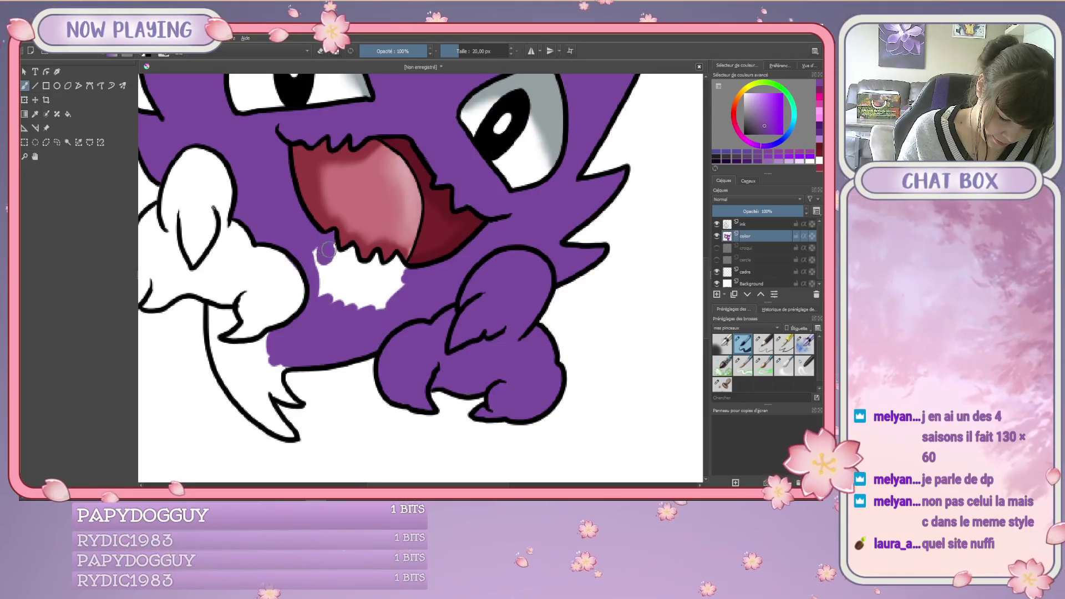
pyautogui.moveTo(330, 236)
pyautogui.mouseDown()
pyautogui.moveTo(311, 260)
pyautogui.moveTo(322, 276)
pyautogui.moveTo(350, 250)
pyautogui.moveTo(352, 265)
pyautogui.moveTo(317, 303)
pyautogui.moveTo(374, 258)
pyautogui.moveTo(373, 270)
pyautogui.moveTo(396, 264)
pyautogui.moveTo(401, 273)
pyautogui.moveTo(381, 313)
pyautogui.moveTo(362, 273)
pyautogui.mouseUp()
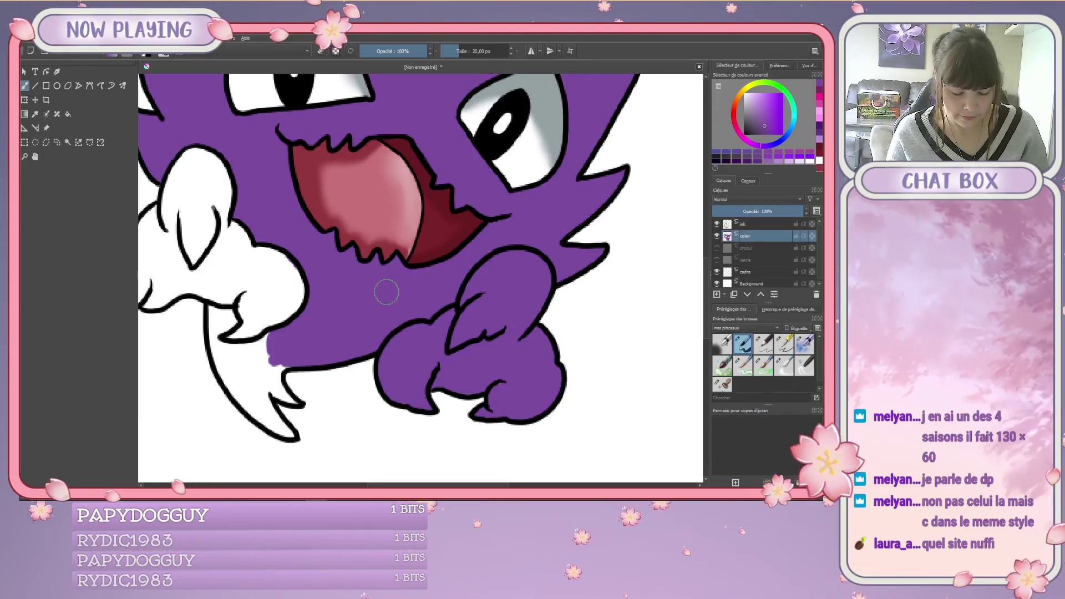
pyautogui.moveTo(344, 319); pyautogui.dragTo(353, 316)
# Fill the left hand with purple, including its thumb and claws, and colour the lower body down to its pointed tips.
pyautogui.moveTo(413, 347); pyautogui.dragTo(413, 371)
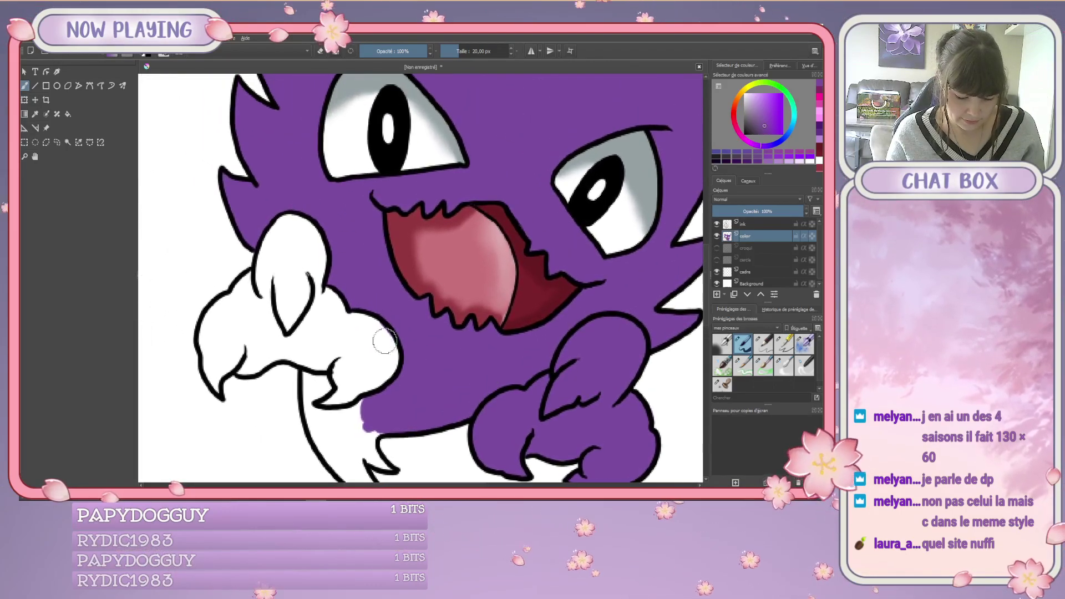
pyautogui.moveTo(355, 325)
pyautogui.mouseDown()
pyautogui.moveTo(322, 407)
pyautogui.moveTo(400, 364)
pyautogui.moveTo(399, 349)
pyautogui.moveTo(357, 336)
pyautogui.moveTo(318, 375)
pyautogui.moveTo(330, 367)
pyautogui.moveTo(311, 303)
pyautogui.mouseUp()
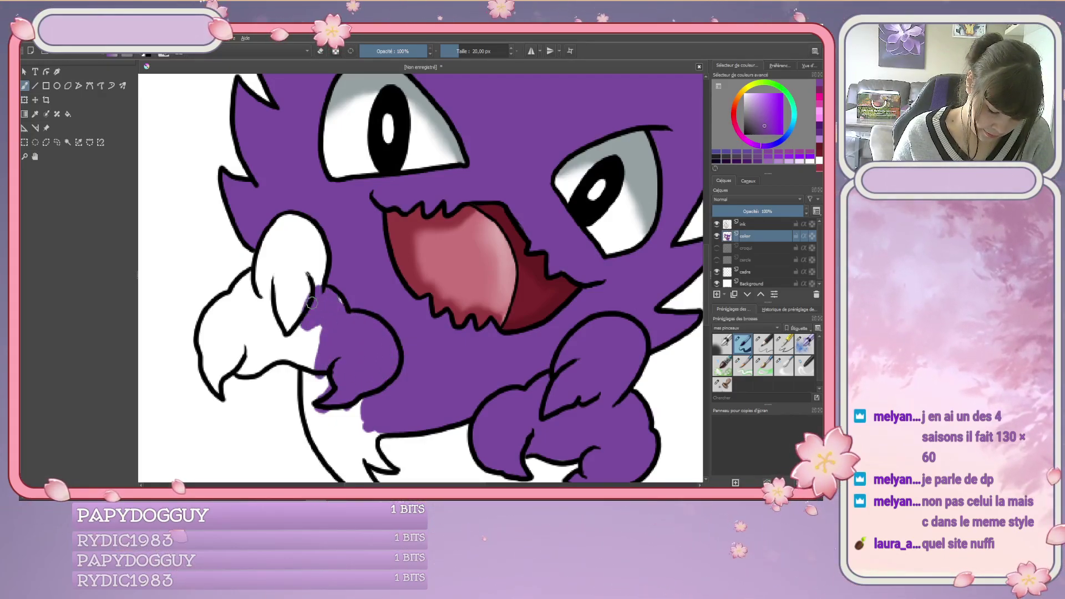
pyautogui.moveTo(291, 345); pyautogui.dragTo(318, 368)
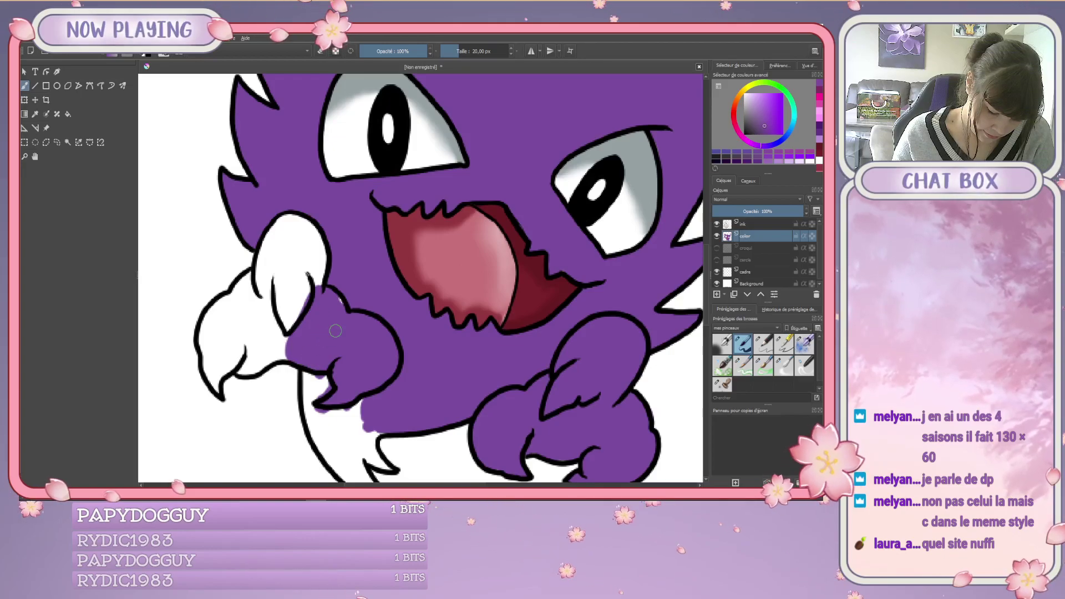
pyautogui.moveTo(293, 309)
pyautogui.mouseDown()
pyautogui.moveTo(285, 277)
pyautogui.moveTo(280, 311)
pyautogui.moveTo(310, 274)
pyautogui.mouseUp()
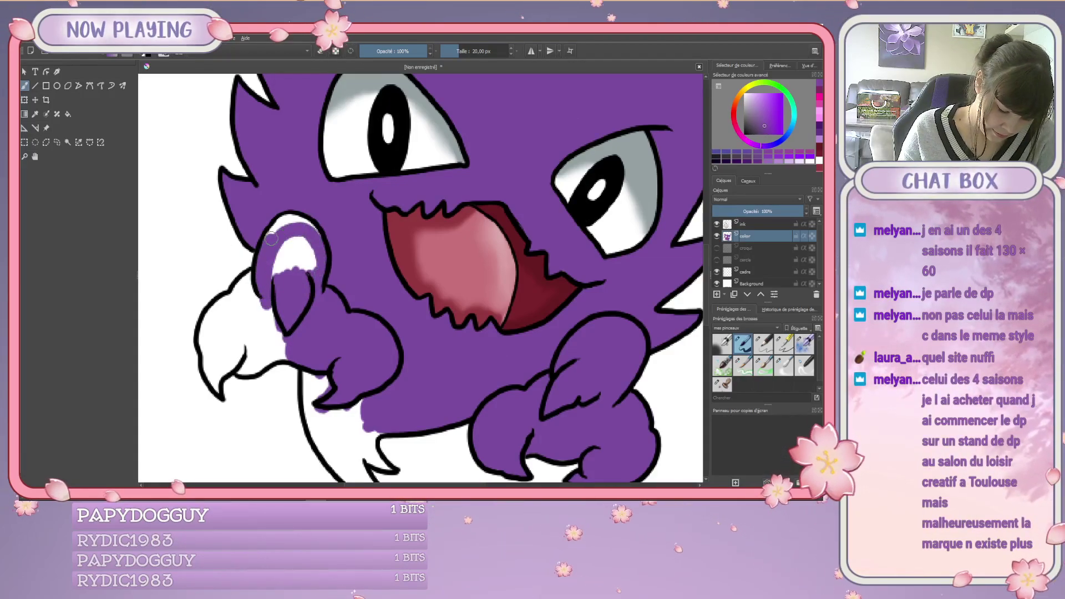
pyautogui.moveTo(271, 238)
pyautogui.mouseDown()
pyautogui.moveTo(287, 221)
pyautogui.moveTo(263, 248)
pyautogui.moveTo(302, 218)
pyautogui.moveTo(310, 231)
pyautogui.moveTo(291, 231)
pyautogui.moveTo(288, 276)
pyautogui.moveTo(317, 244)
pyautogui.moveTo(314, 228)
pyautogui.moveTo(316, 300)
pyautogui.mouseUp()
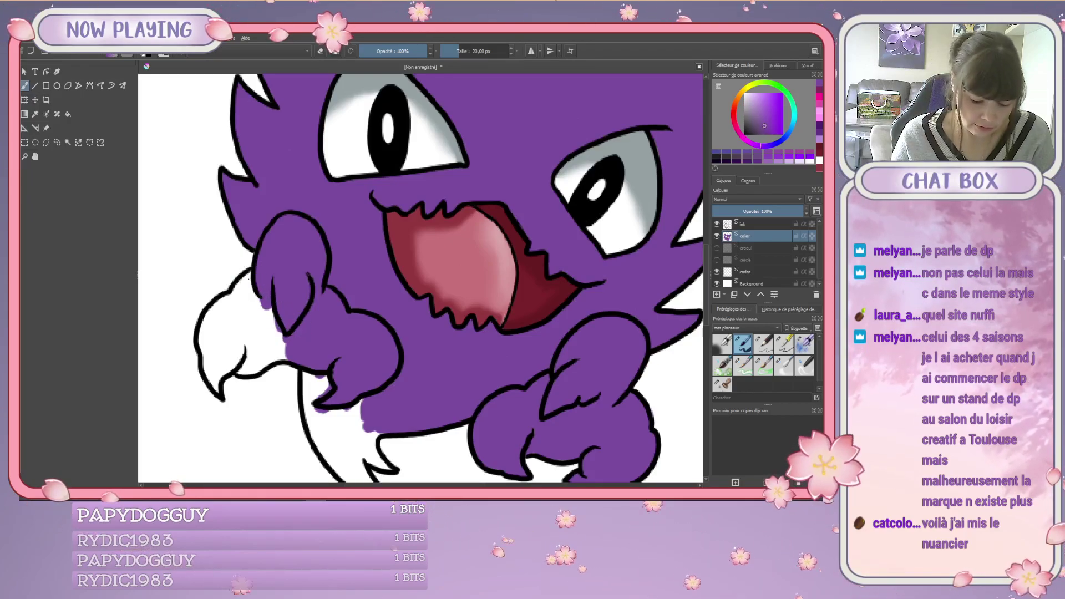
pyautogui.moveTo(229, 302)
pyautogui.mouseDown()
pyautogui.moveTo(249, 288)
pyautogui.moveTo(229, 298)
pyautogui.moveTo(208, 353)
pyautogui.moveTo(219, 304)
pyautogui.moveTo(199, 340)
pyautogui.moveTo(217, 387)
pyautogui.moveTo(217, 373)
pyautogui.moveTo(242, 352)
pyautogui.moveTo(241, 318)
pyautogui.moveTo(230, 343)
pyautogui.moveTo(235, 317)
pyautogui.moveTo(222, 311)
pyautogui.moveTo(241, 303)
pyautogui.moveTo(244, 324)
pyautogui.moveTo(255, 287)
pyautogui.moveTo(264, 295)
pyautogui.moveTo(238, 370)
pyautogui.moveTo(294, 355)
pyautogui.moveTo(269, 361)
pyautogui.moveTo(294, 331)
pyautogui.moveTo(258, 320)
pyautogui.mouseUp()
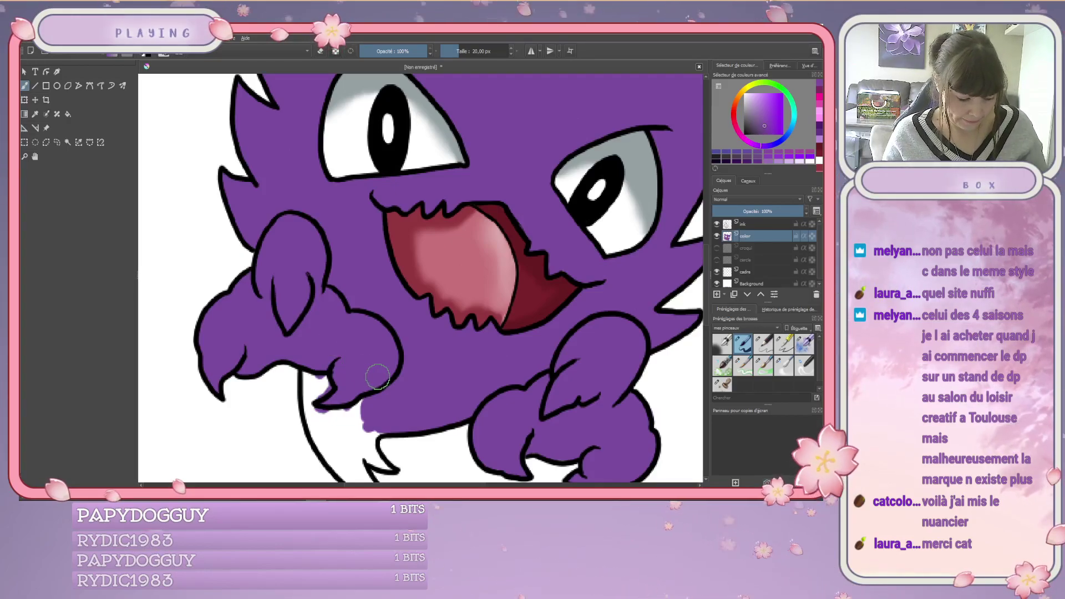
pyautogui.moveTo(314, 391); pyautogui.dragTo(245, 324)
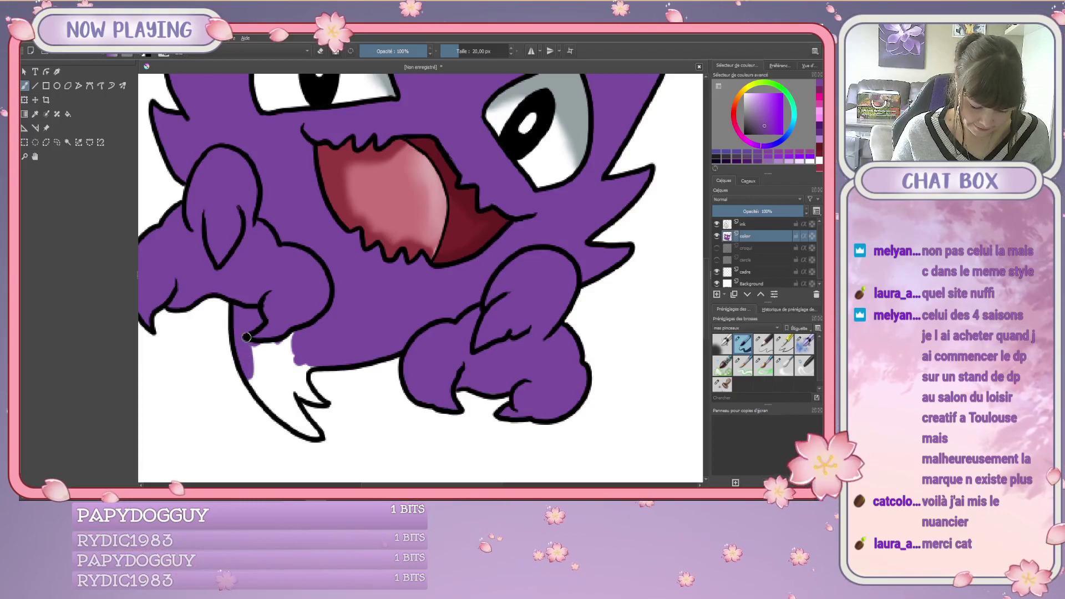
pyautogui.moveTo(254, 335)
pyautogui.mouseDown()
pyautogui.moveTo(286, 377)
pyautogui.moveTo(311, 364)
pyautogui.moveTo(295, 384)
pyautogui.moveTo(299, 393)
pyautogui.moveTo(299, 375)
pyautogui.moveTo(327, 404)
pyautogui.moveTo(282, 372)
pyautogui.moveTo(256, 392)
pyautogui.moveTo(288, 415)
pyautogui.moveTo(285, 393)
pyautogui.moveTo(311, 435)
pyautogui.mouseUp()
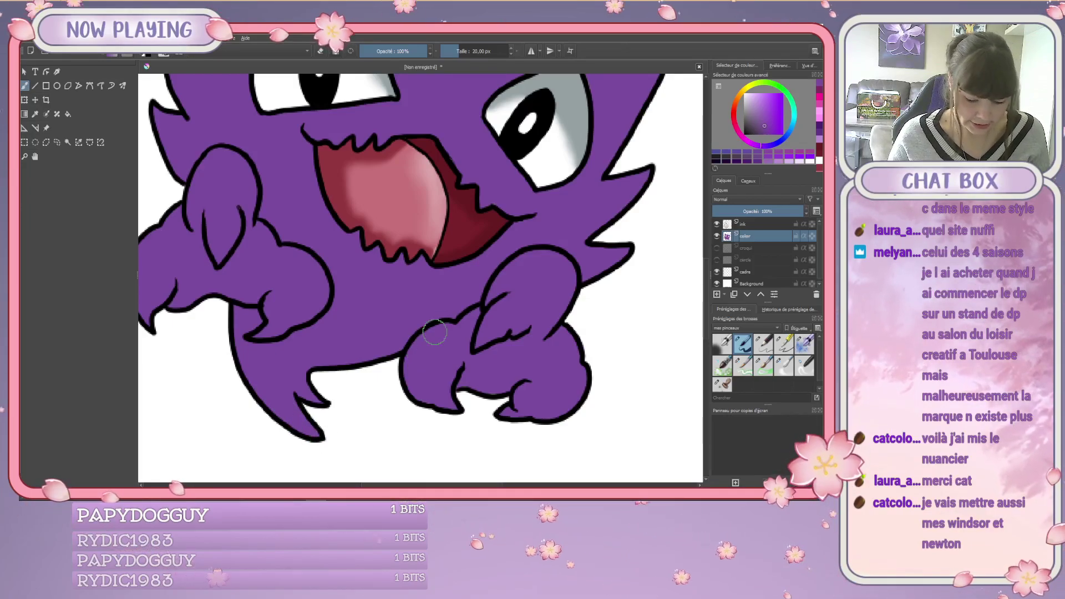
# Sample the darker purple from the colour swatch above the ear and set the brush size to 15 px.
pyautogui.scroll(3, 385, 388)
pyautogui.scroll(4, 461, 373)
pyautogui.scroll(4, 491, 332)
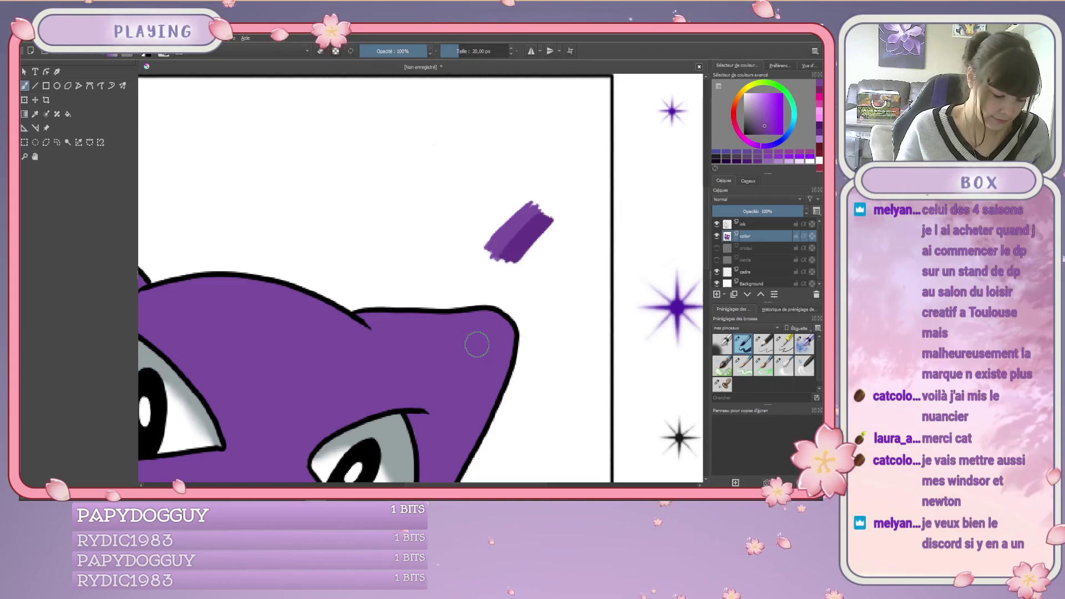
pyautogui.click(36, 114)
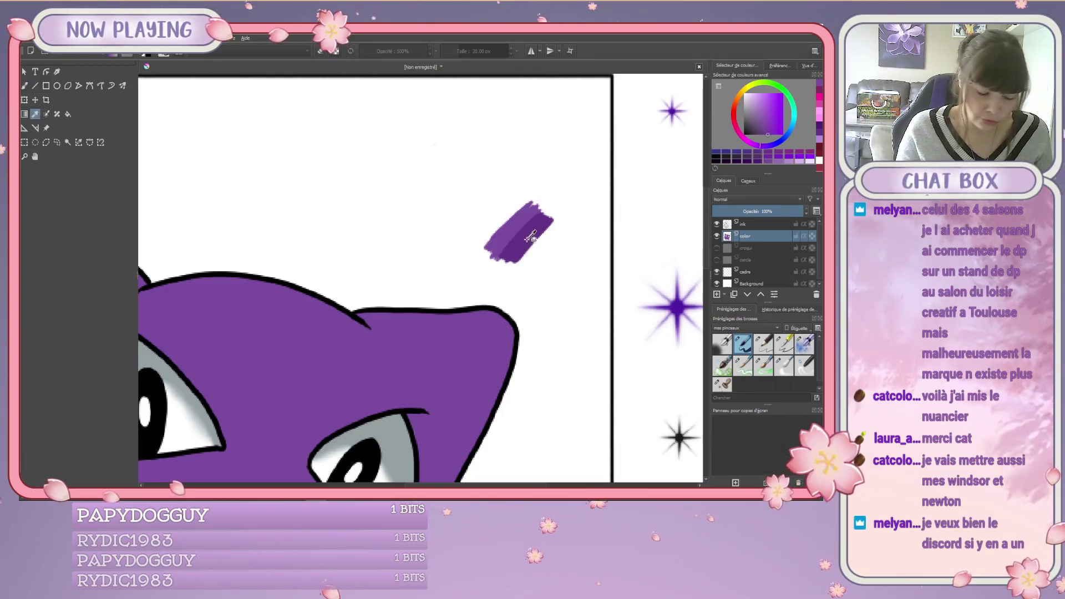
pyautogui.click(24, 85)
pyautogui.click(475, 51)
pyautogui.write('1')
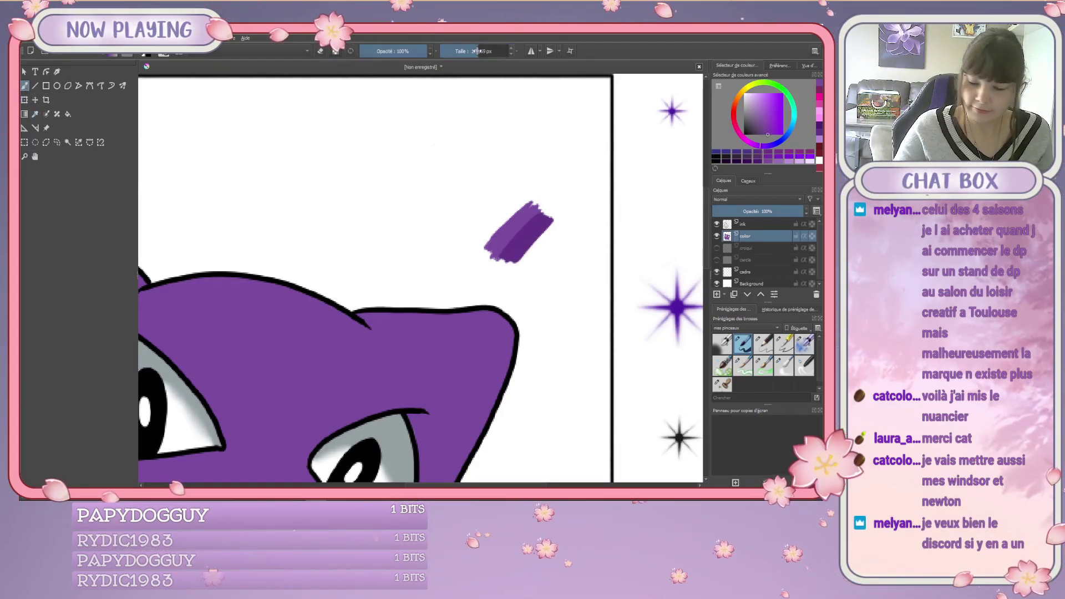
pyautogui.write('0')
pyautogui.press('Return')
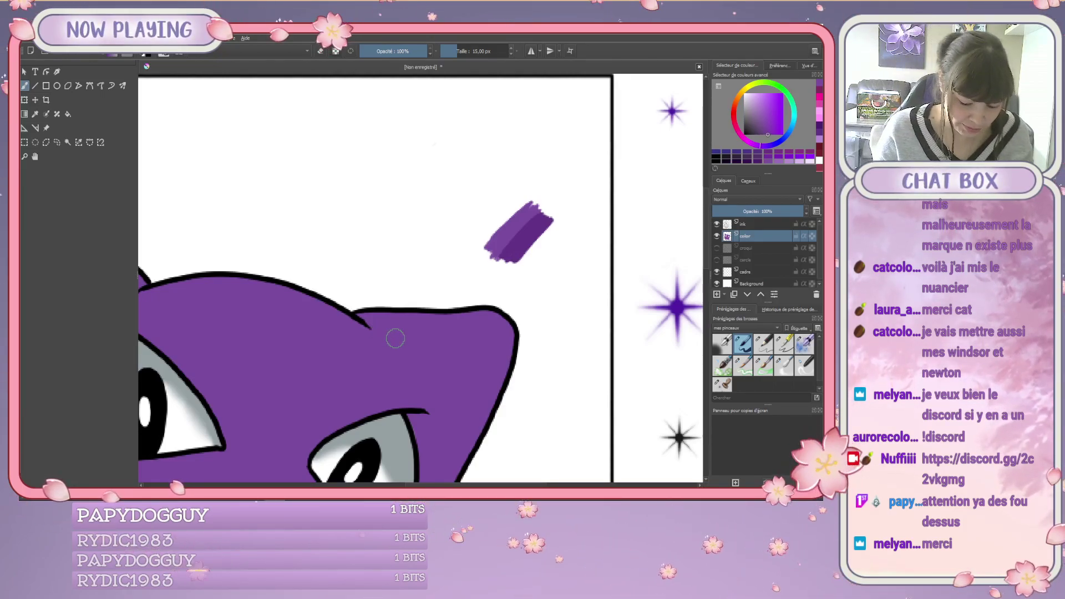
# Paint a dark purple shadow along the right ear's upper edge, starting at its inner base.
pyautogui.moveTo(396, 339); pyautogui.dragTo(437, 325)
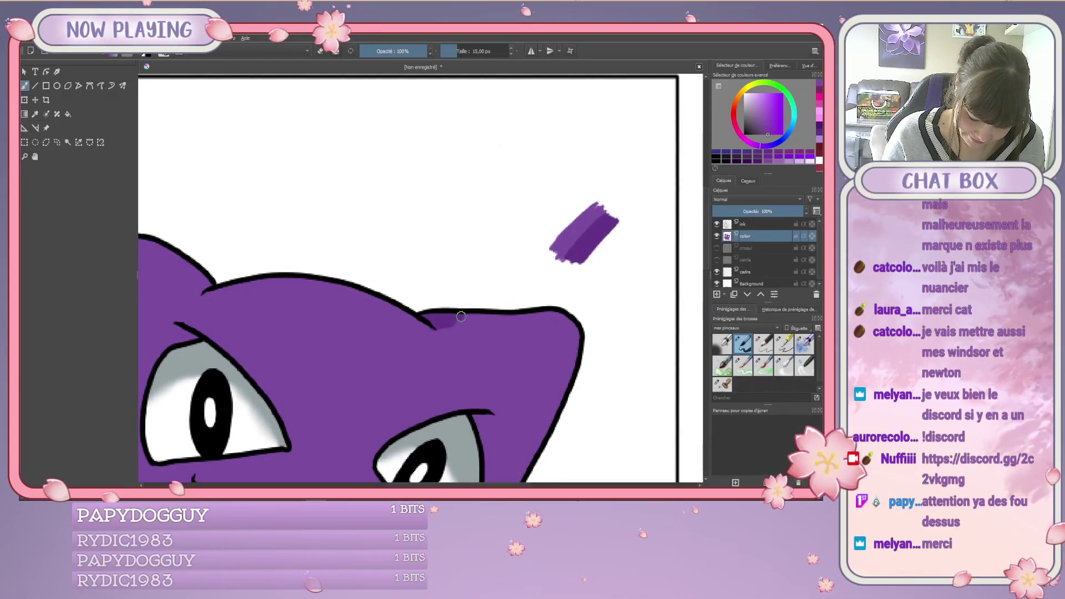
pyautogui.moveTo(450, 321); pyautogui.dragTo(517, 315)
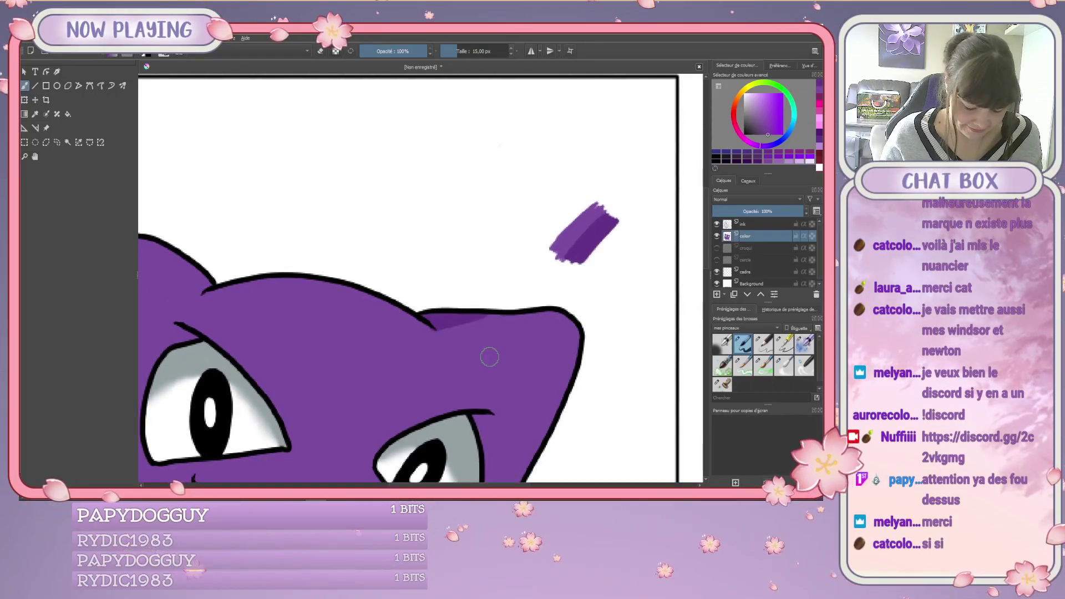
pyautogui.moveTo(364, 351); pyautogui.dragTo(525, 378)
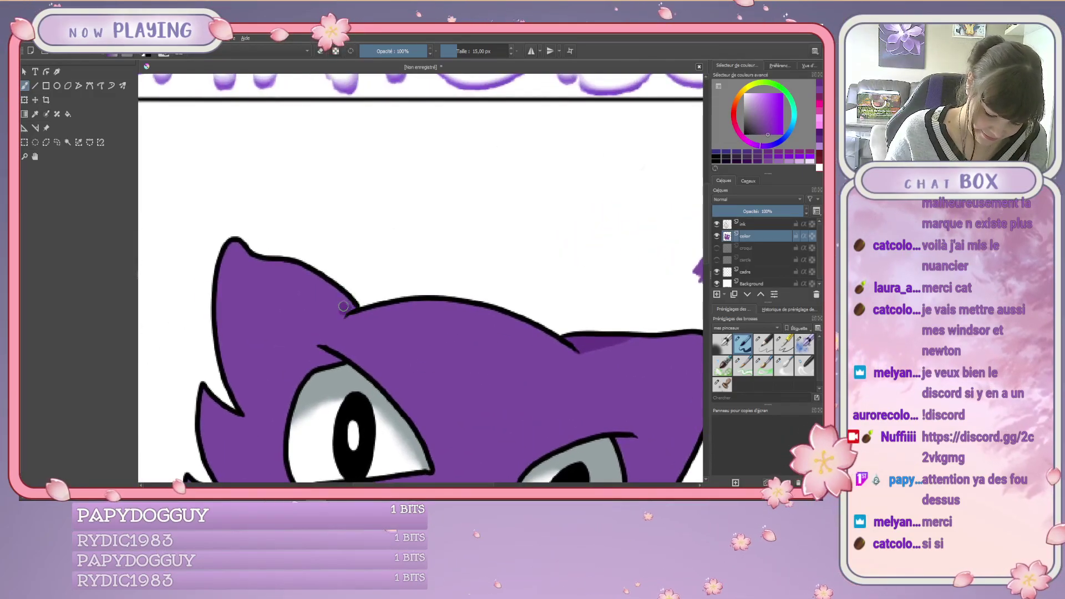
# Paint dark purple shadows at the left ear's inner base, along the outer sides of both eyes and on the nose.
pyautogui.moveTo(344, 306); pyautogui.dragTo(326, 284)
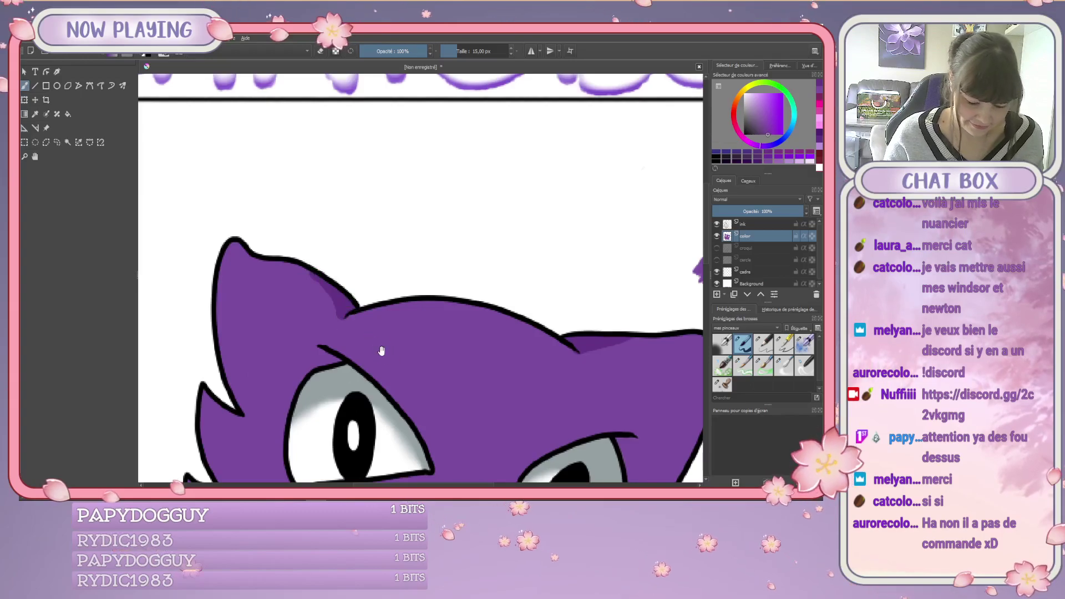
pyautogui.scroll(-5, 382, 351)
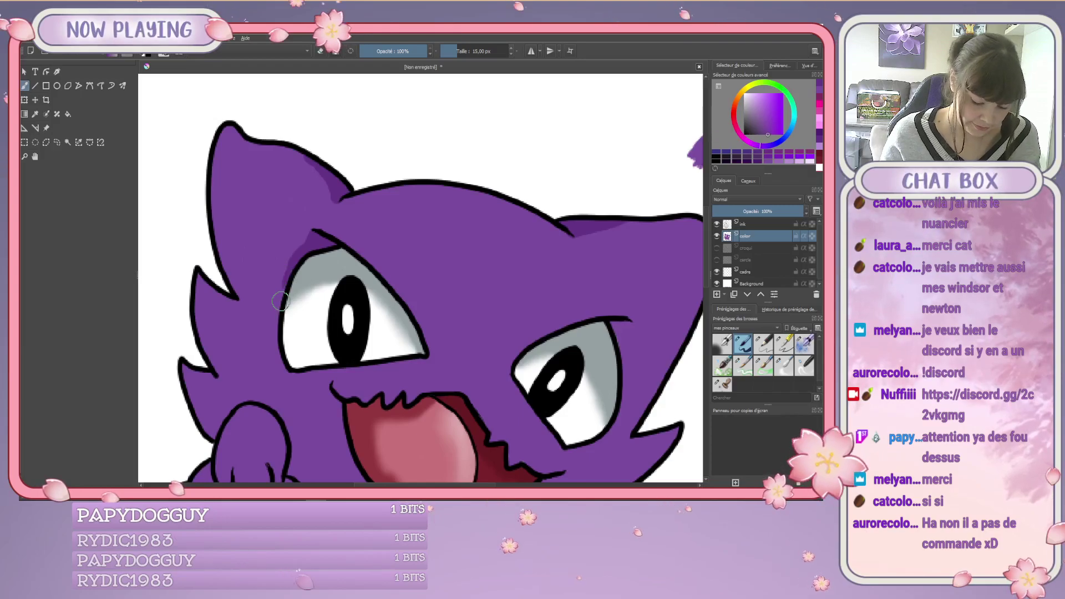
pyautogui.moveTo(492, 390)
pyautogui.mouseDown()
pyautogui.moveTo(384, 296)
pyautogui.moveTo(401, 303)
pyautogui.mouseUp()
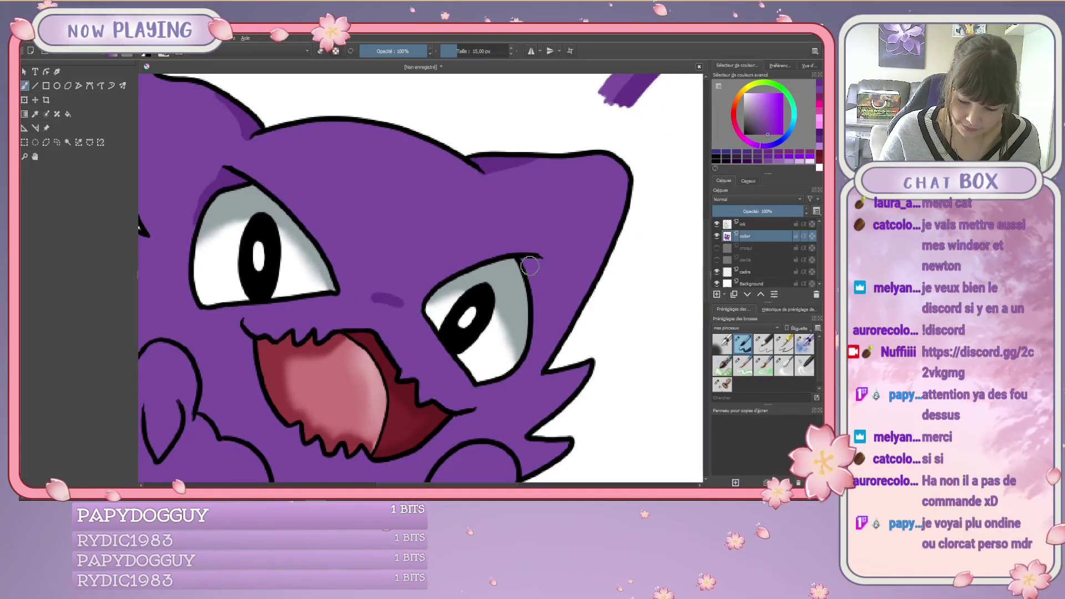
pyautogui.moveTo(525, 260); pyautogui.dragTo(532, 332)
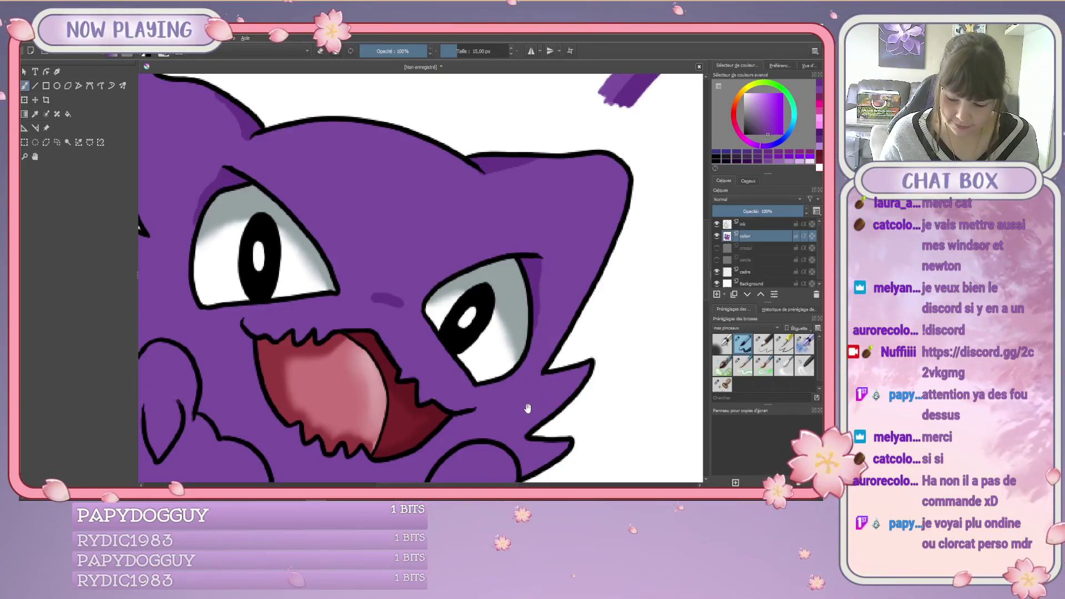
# Paint dark purple shadows on the two fur spikes of the right cheek, starting from their inner bases.
pyautogui.moveTo(528, 409); pyautogui.dragTo(557, 348)
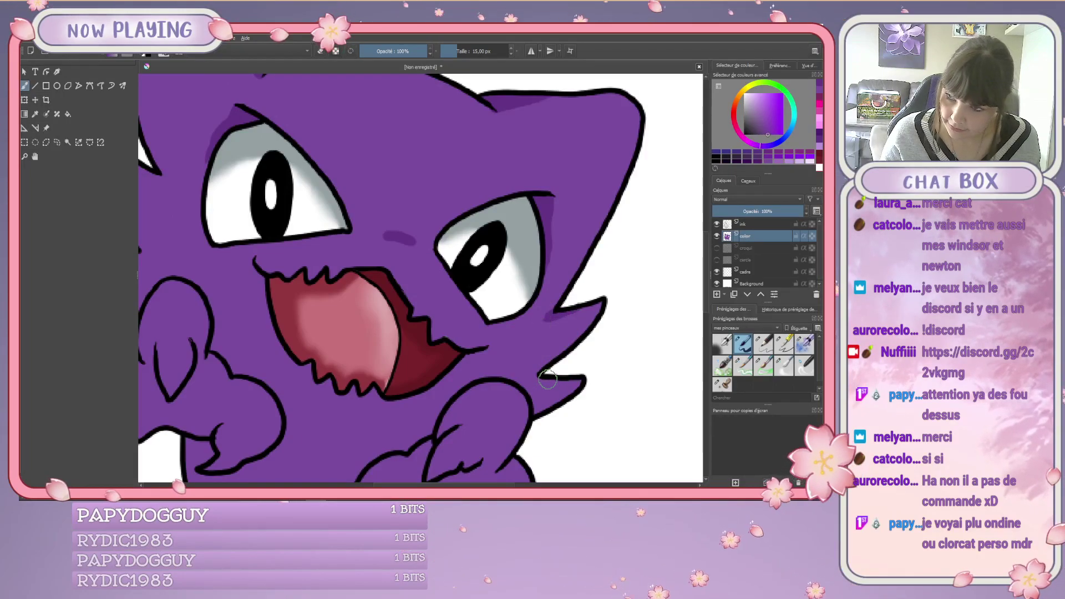
pyautogui.moveTo(546, 378); pyautogui.dragTo(530, 363)
pyautogui.moveTo(536, 399); pyautogui.dragTo(524, 380)
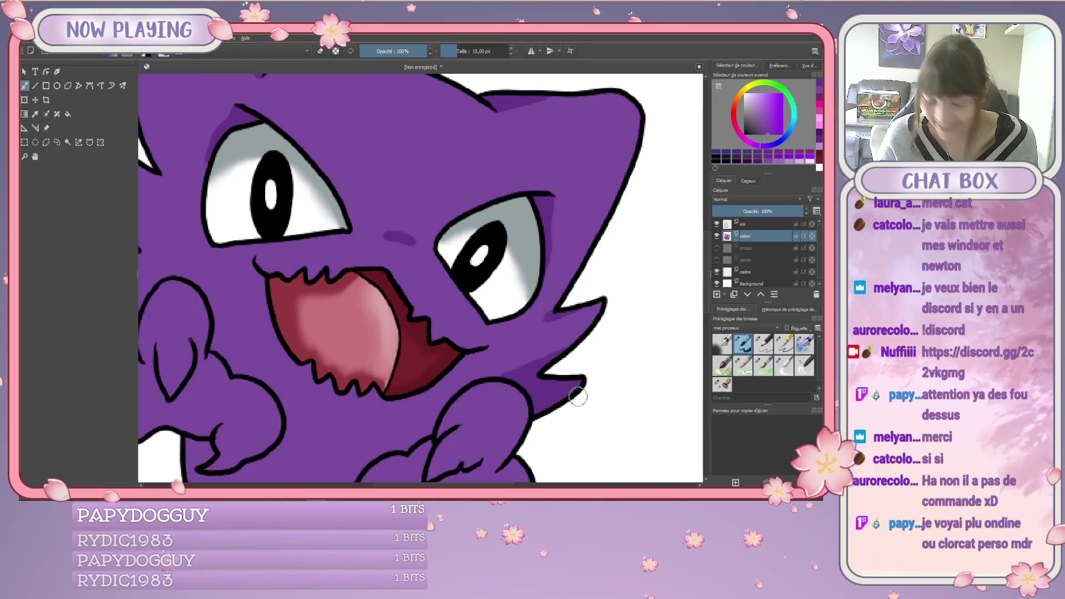
pyautogui.moveTo(577, 397); pyautogui.dragTo(595, 347)
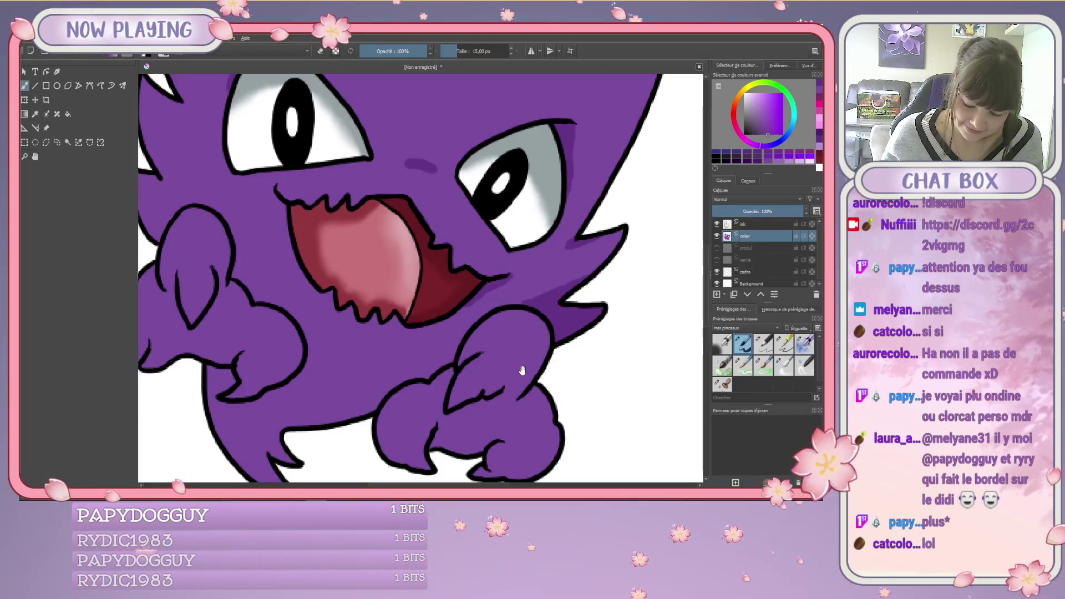
# Paint dark purple shadows over the right hand's palm and fingers and across the lower body down to its pointed tips.
pyautogui.moveTo(522, 370); pyautogui.dragTo(527, 315)
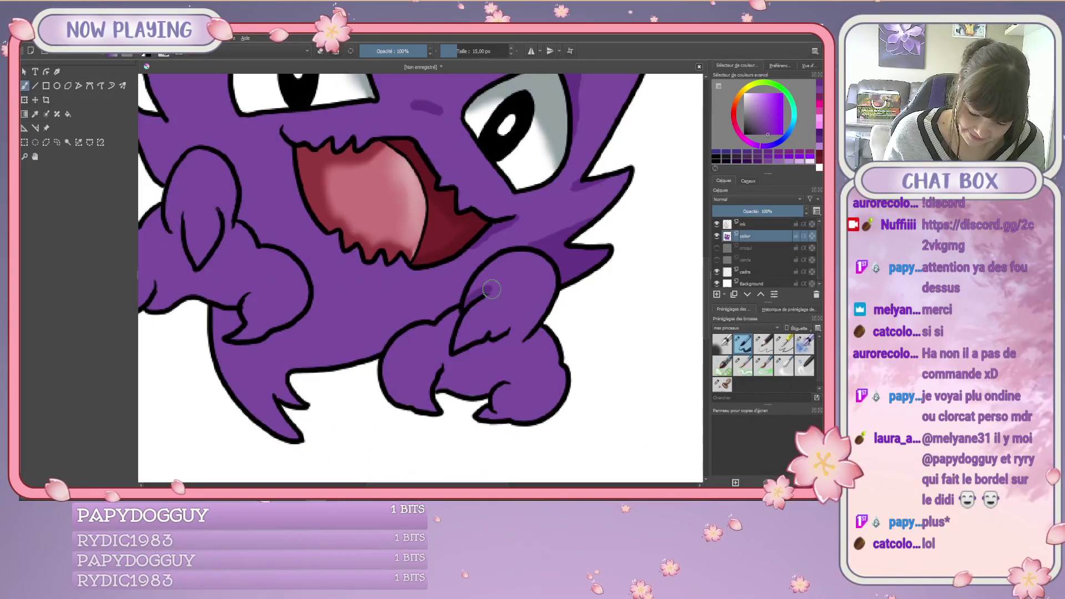
pyautogui.moveTo(449, 330); pyautogui.dragTo(462, 357)
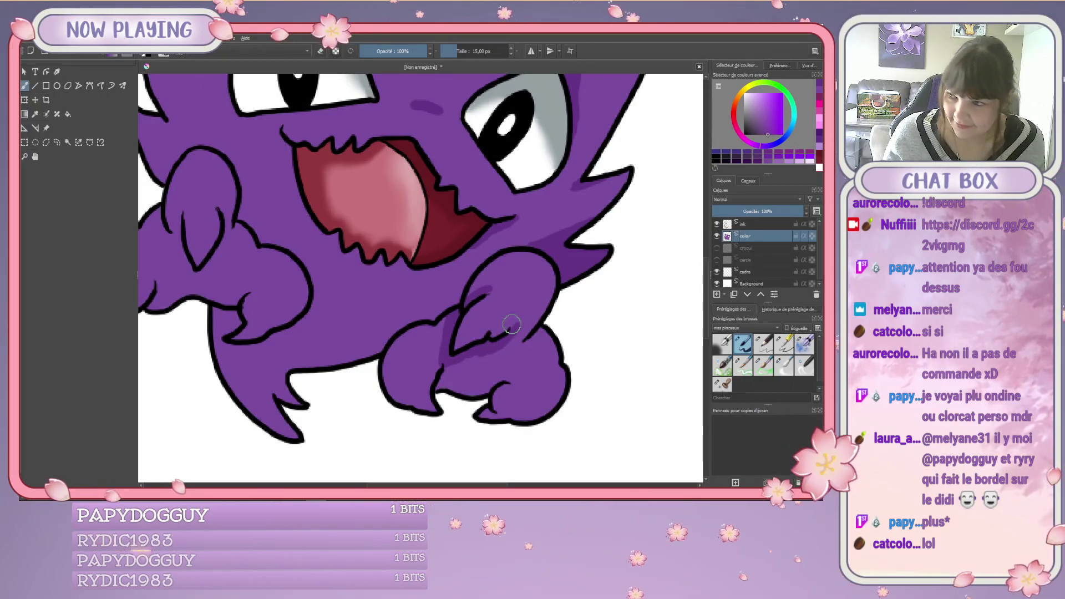
pyautogui.moveTo(507, 333)
pyautogui.mouseDown()
pyautogui.moveTo(519, 343)
pyautogui.moveTo(498, 356)
pyautogui.mouseUp()
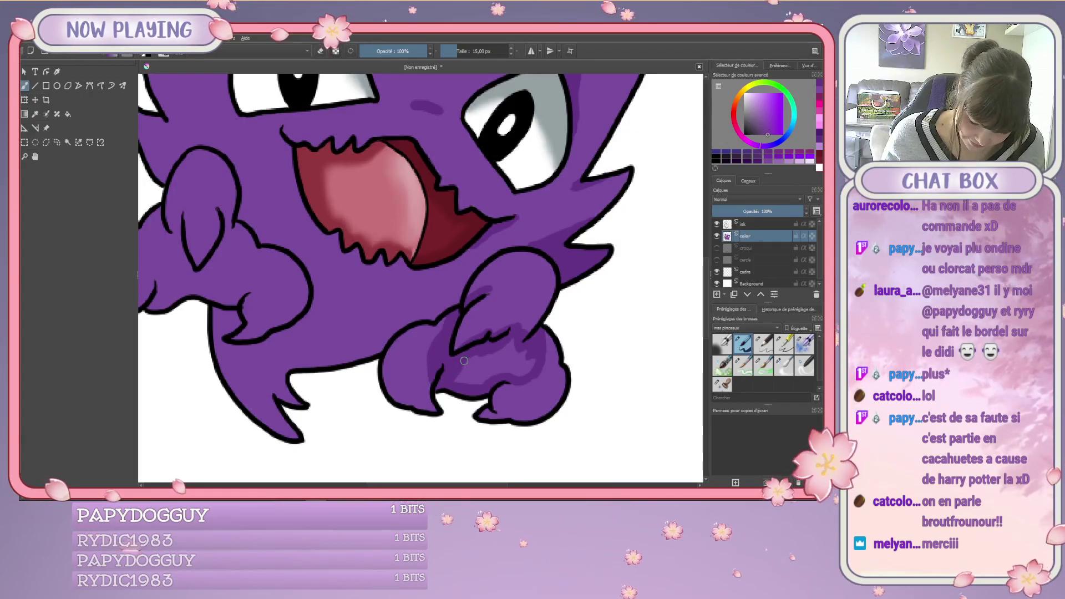
pyautogui.moveTo(477, 350)
pyautogui.mouseDown()
pyautogui.moveTo(510, 345)
pyautogui.moveTo(520, 380)
pyautogui.mouseUp()
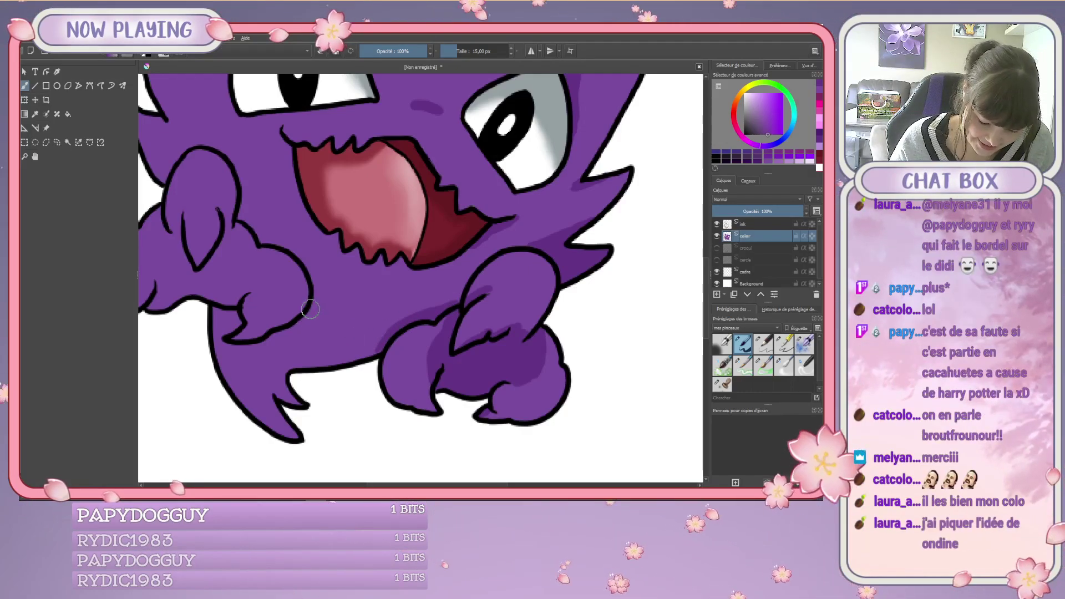
pyautogui.moveTo(319, 312)
pyautogui.mouseDown()
pyautogui.moveTo(445, 303)
pyautogui.moveTo(431, 308)
pyautogui.moveTo(457, 296)
pyautogui.moveTo(400, 312)
pyautogui.moveTo(311, 310)
pyautogui.mouseUp()
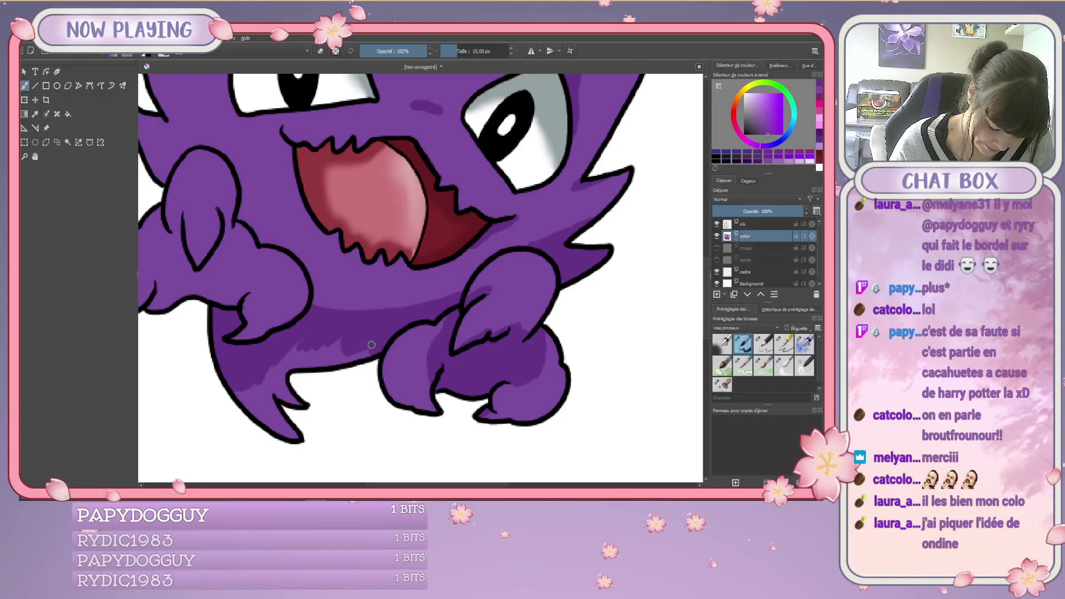
pyautogui.moveTo(349, 357); pyautogui.dragTo(299, 362)
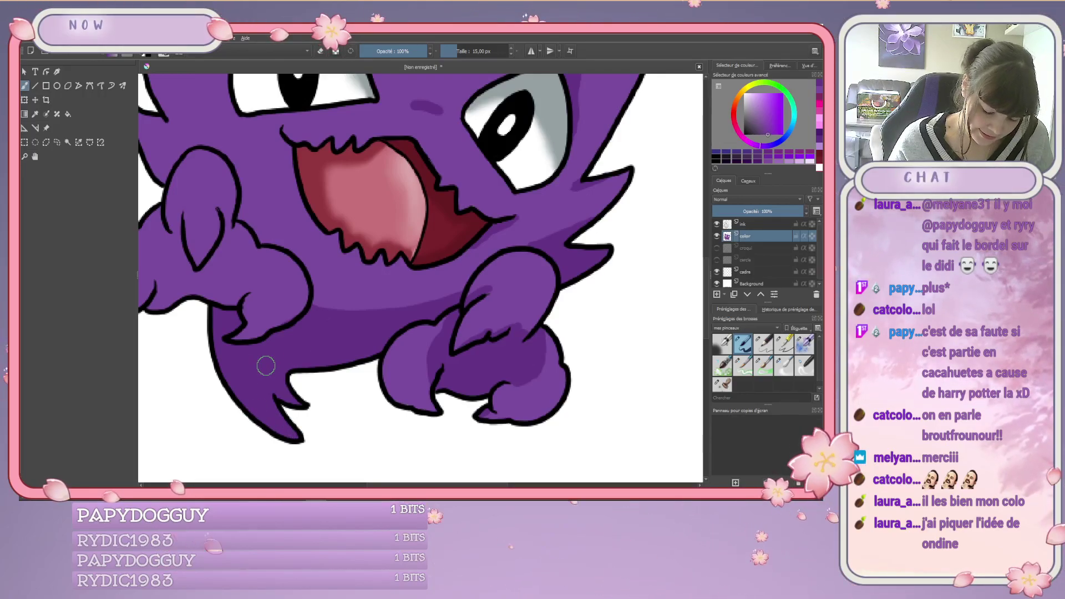
# Shade the left hand in dark purple around the central finger, across the palm and down to the outer claws.
pyautogui.moveTo(345, 325); pyautogui.dragTo(415, 373)
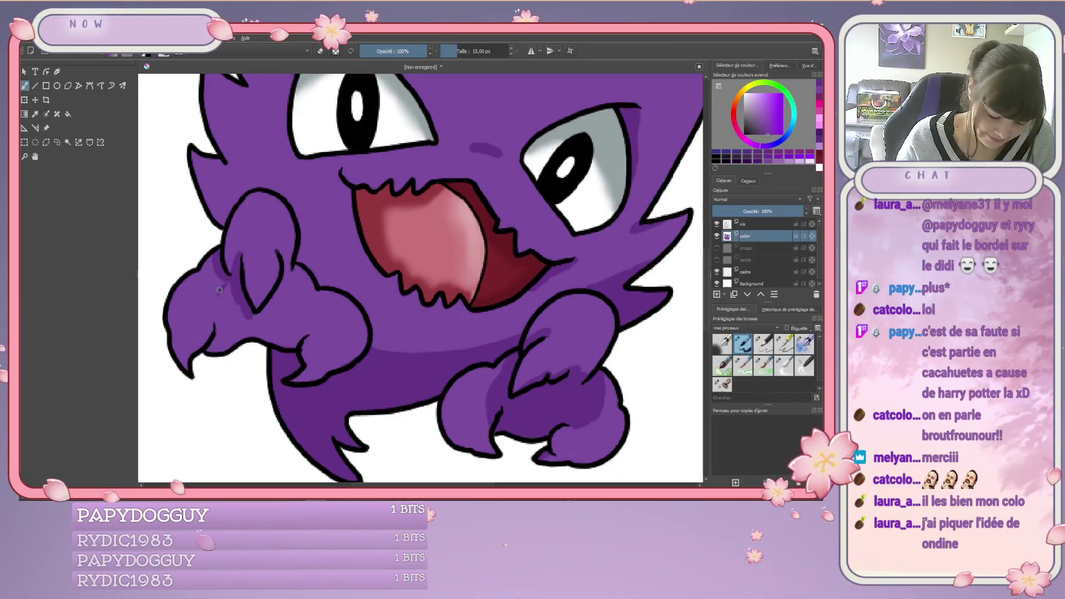
pyautogui.moveTo(221, 289); pyautogui.dragTo(186, 353)
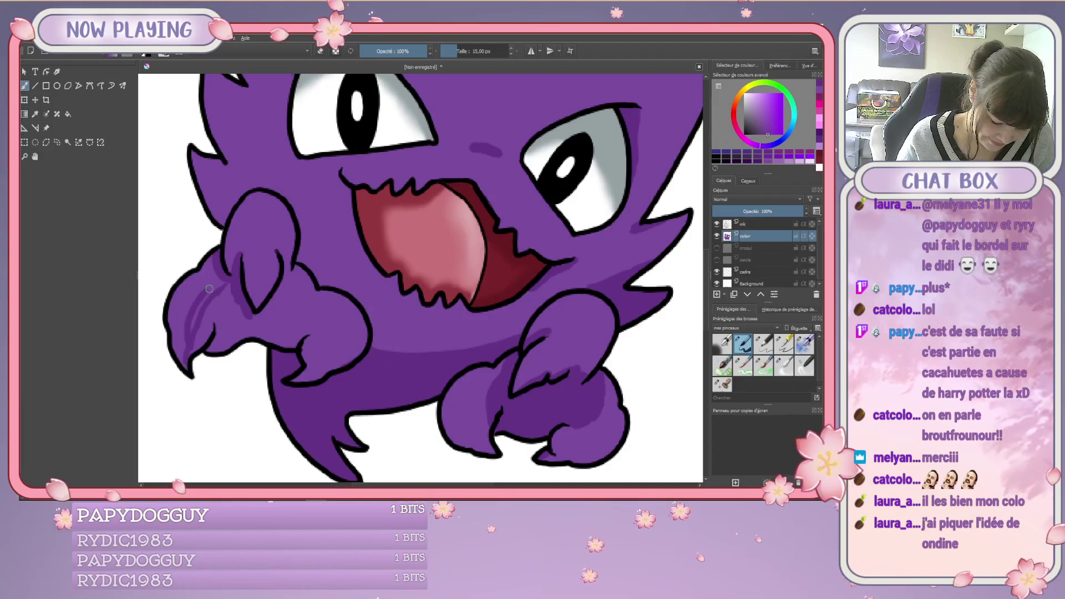
pyautogui.moveTo(194, 345); pyautogui.dragTo(226, 300)
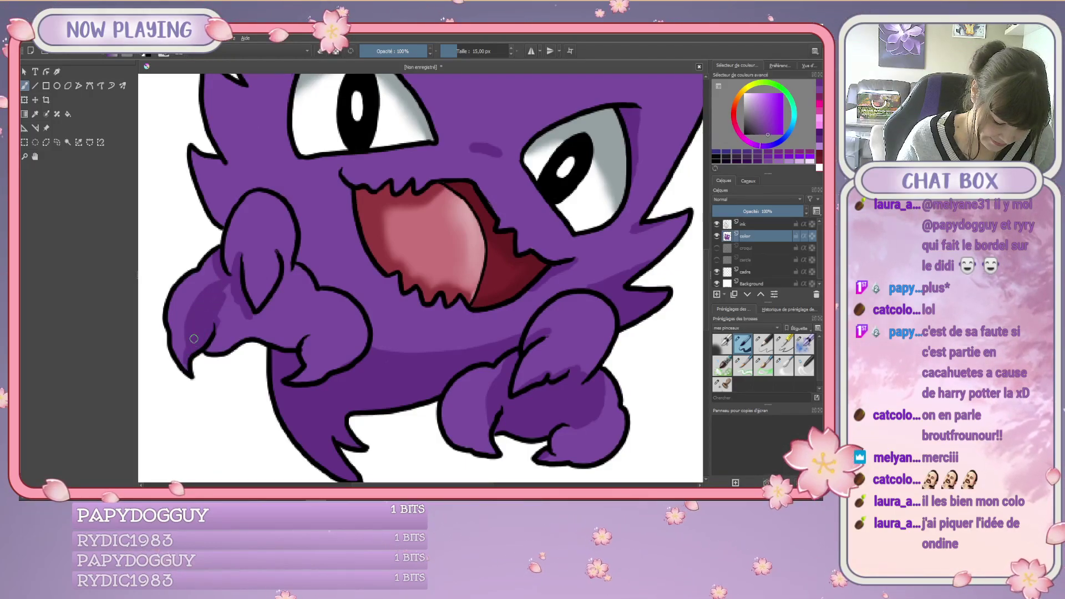
pyautogui.moveTo(209, 349)
pyautogui.mouseDown()
pyautogui.moveTo(219, 330)
pyautogui.moveTo(223, 347)
pyautogui.mouseUp()
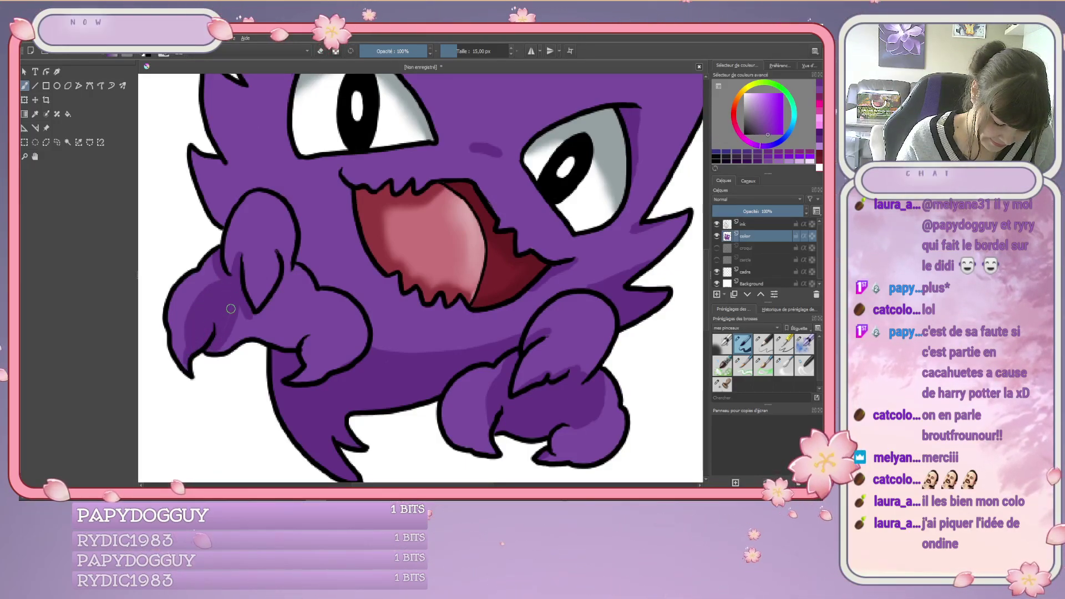
pyautogui.moveTo(244, 310); pyautogui.dragTo(232, 336)
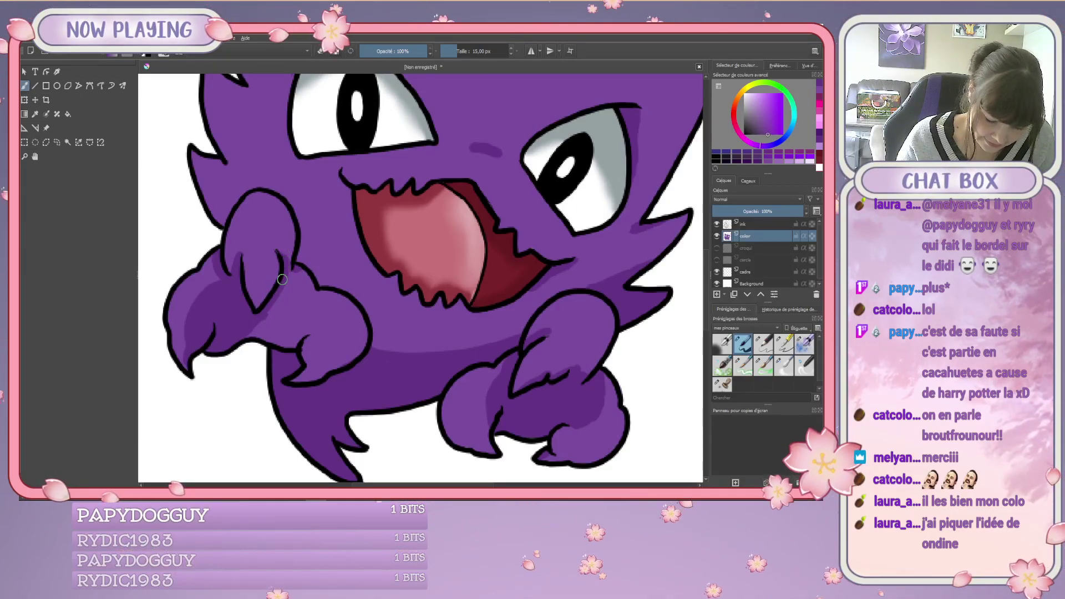
pyautogui.moveTo(280, 287)
pyautogui.mouseDown()
pyautogui.moveTo(316, 316)
pyautogui.moveTo(304, 355)
pyautogui.mouseUp()
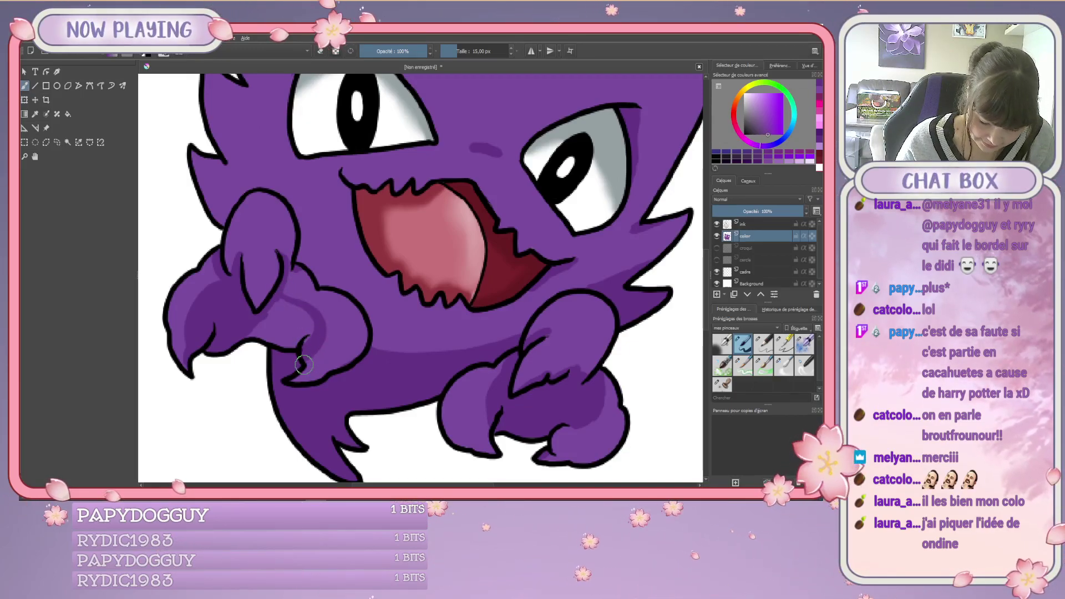
pyautogui.moveTo(329, 347)
pyautogui.mouseDown()
pyautogui.moveTo(336, 324)
pyautogui.moveTo(289, 294)
pyautogui.mouseUp()
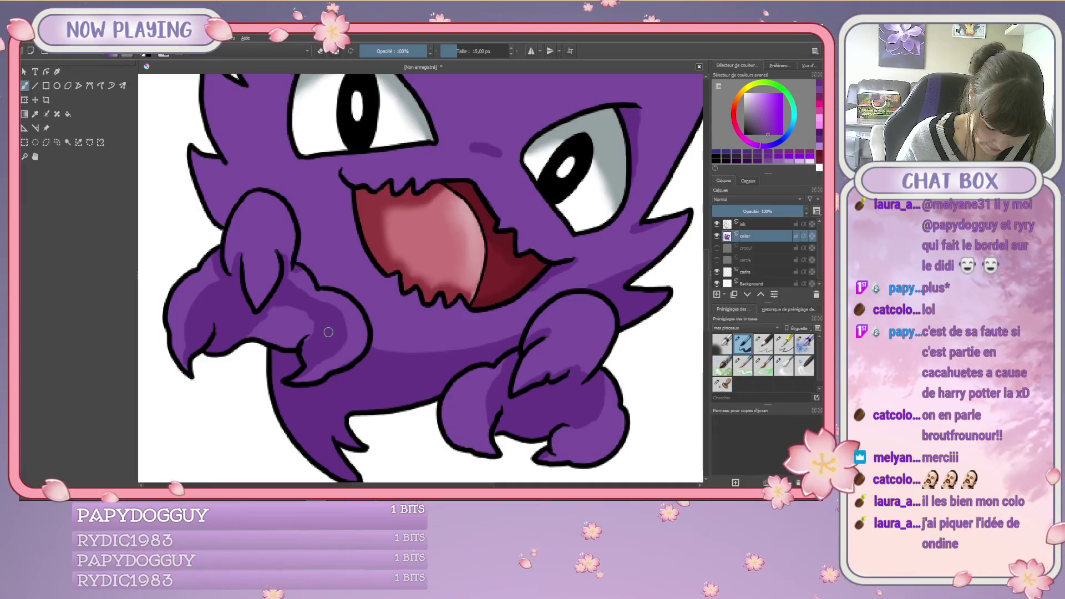
pyautogui.moveTo(310, 327); pyautogui.dragTo(259, 325)
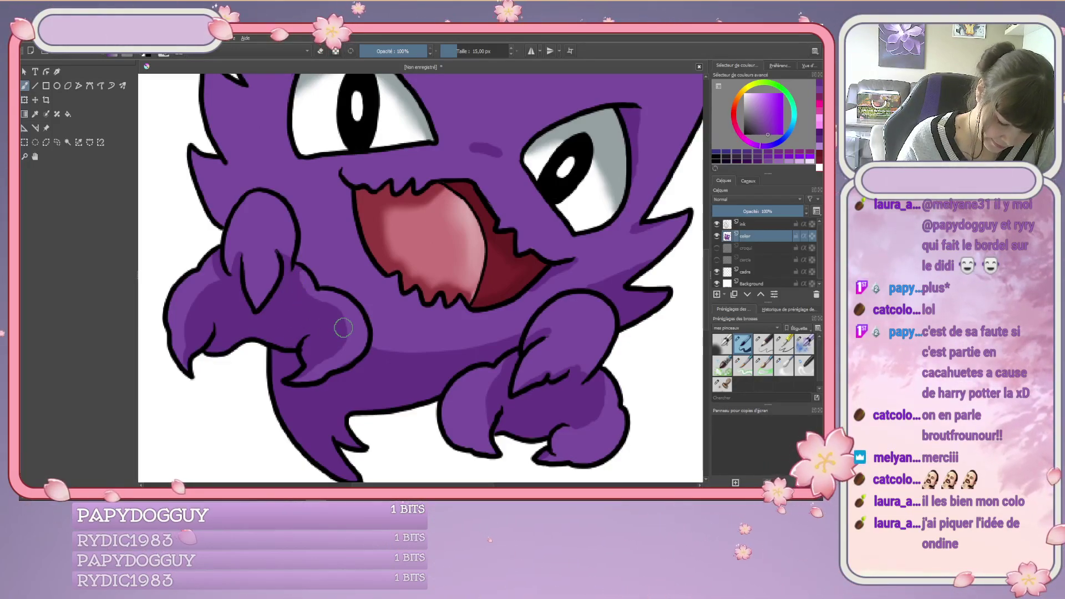
# Soften the edges of the dark purple shadows on both hands, the lower body and the right cheek with the blending brush.
pyautogui.click(784, 366)
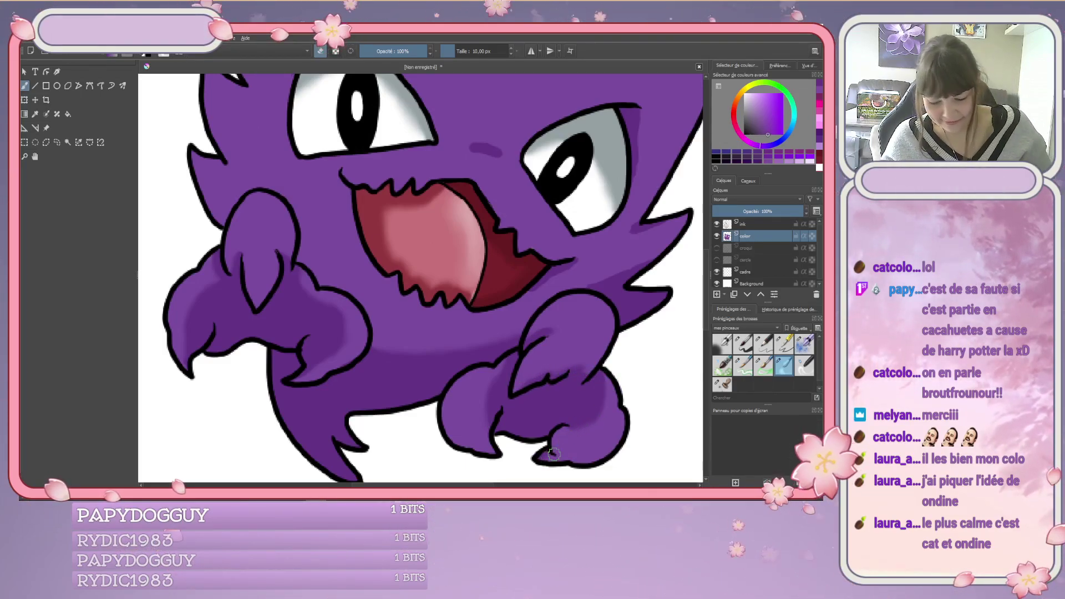
pyautogui.scroll(-2, 553, 454)
pyautogui.scroll(4, 533, 427)
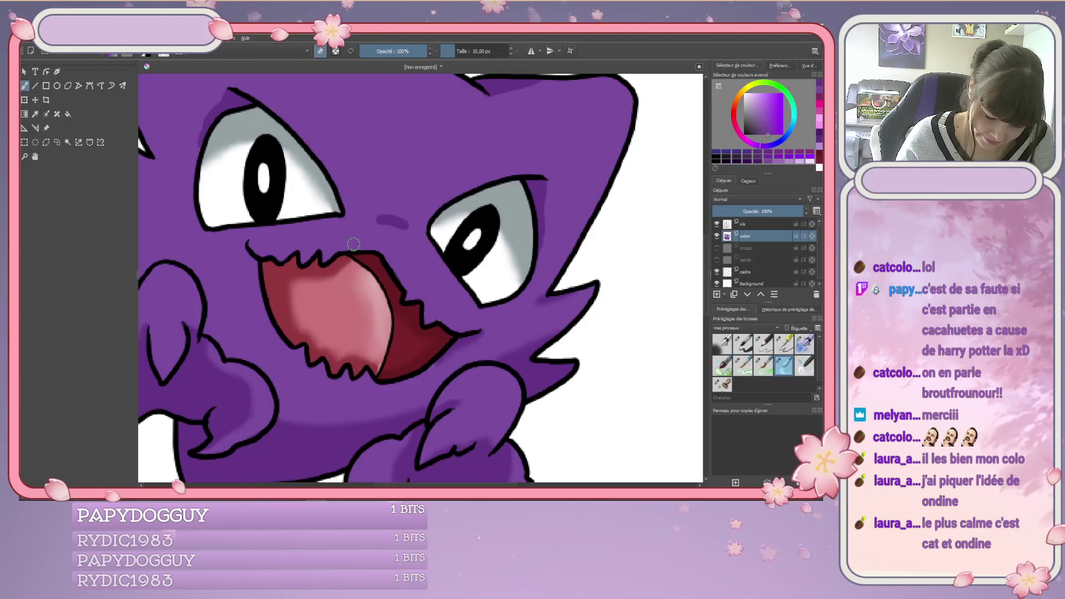
# Add a dark purple shadow beside the mouth's left corner and blend the shadows around the nose, eyes and ears.
pyautogui.click(743, 344)
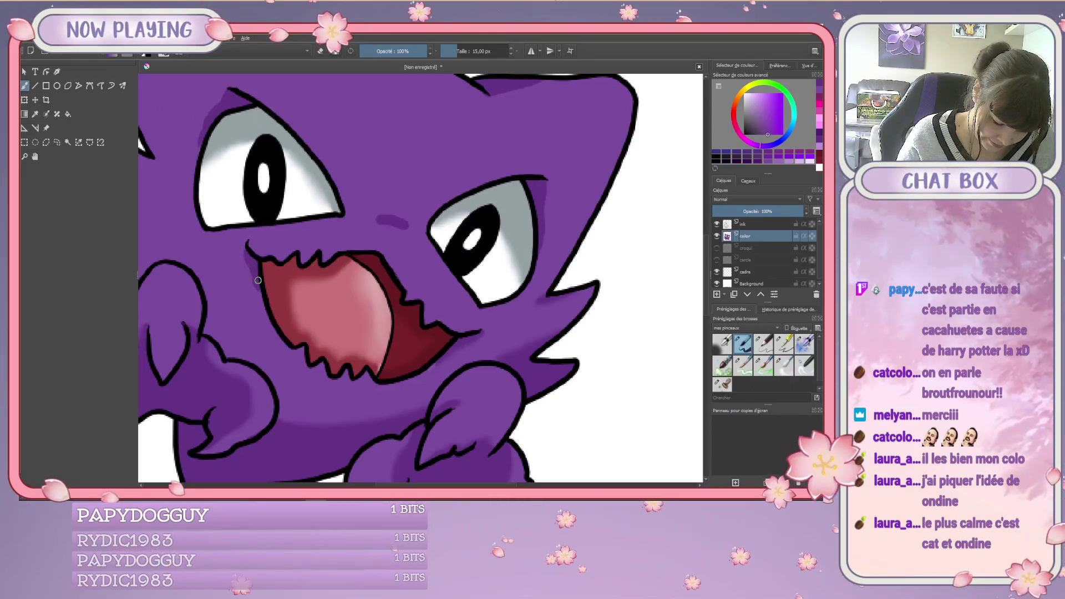
pyautogui.click(779, 365)
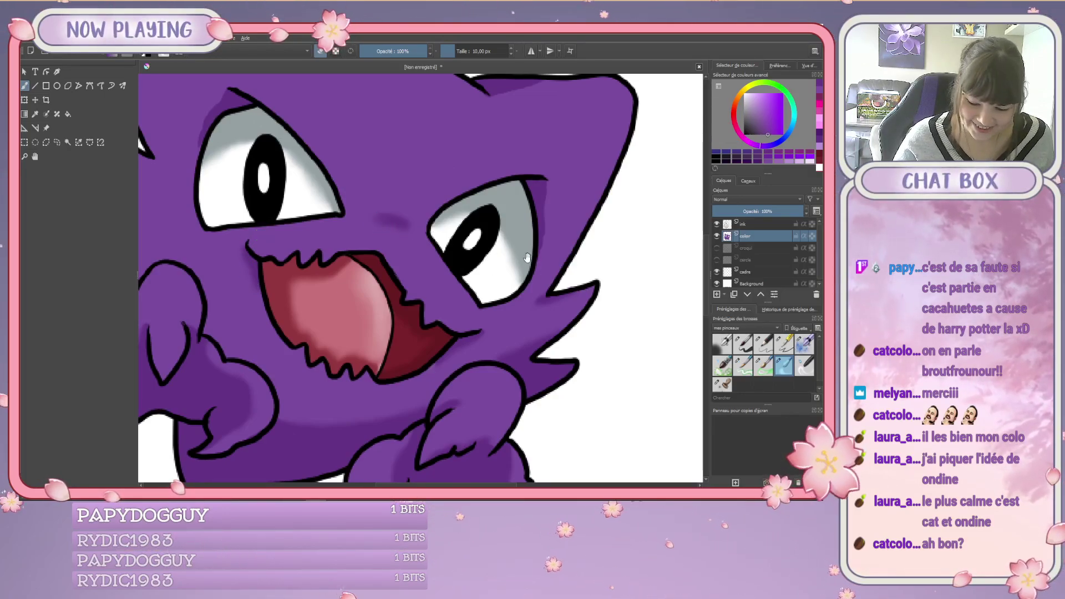
pyautogui.moveTo(527, 257); pyautogui.dragTo(494, 283)
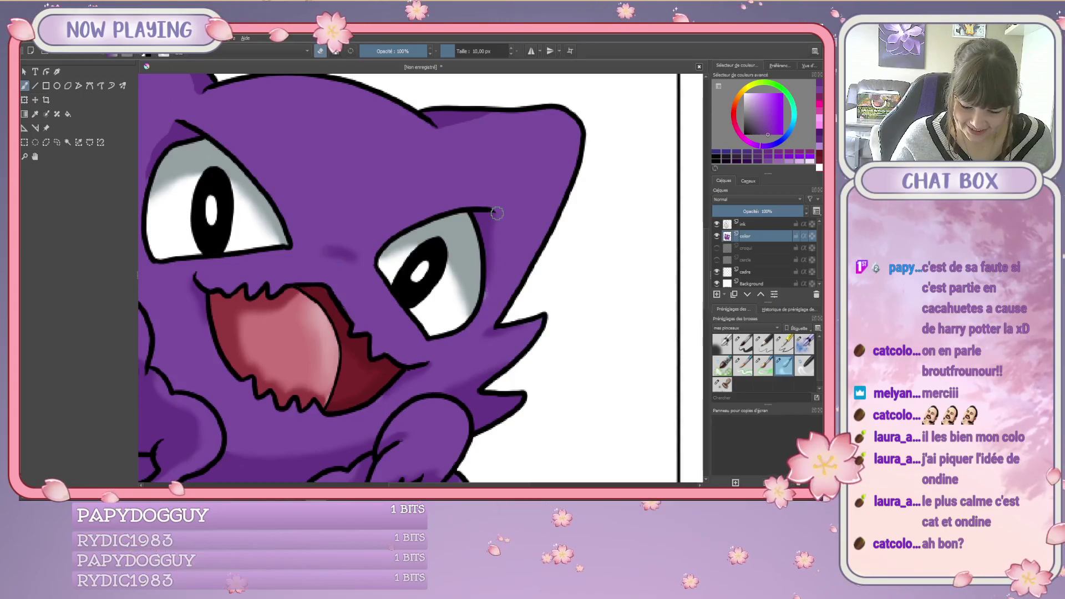
pyautogui.moveTo(320, 216); pyautogui.dragTo(434, 280)
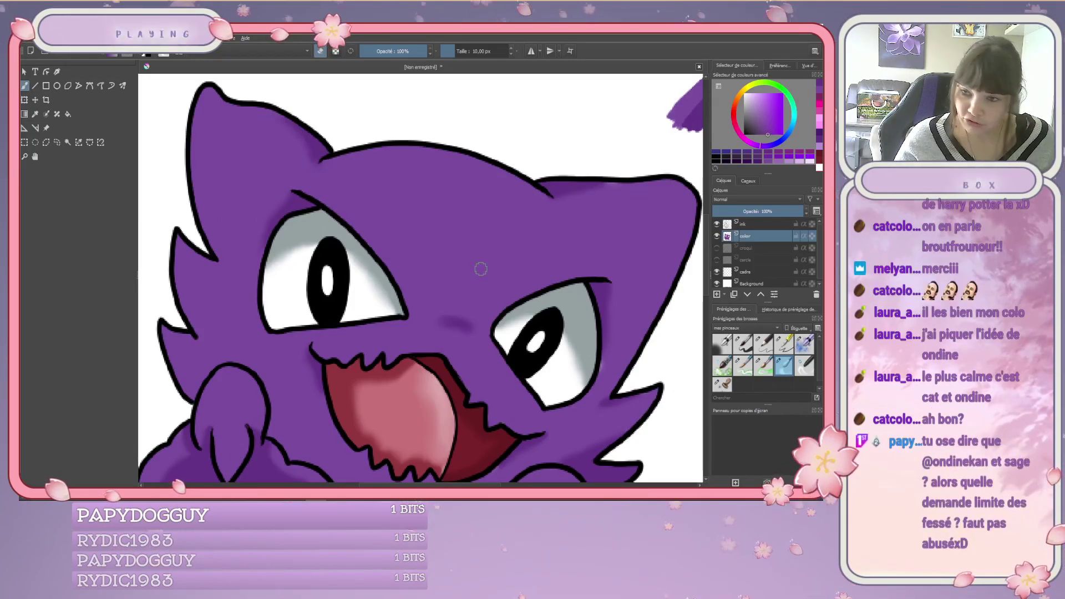
# Paint dark purple shadows along the left ear's outer edge and the left cheek's spikes, and blend them into the base.
pyautogui.click(744, 344)
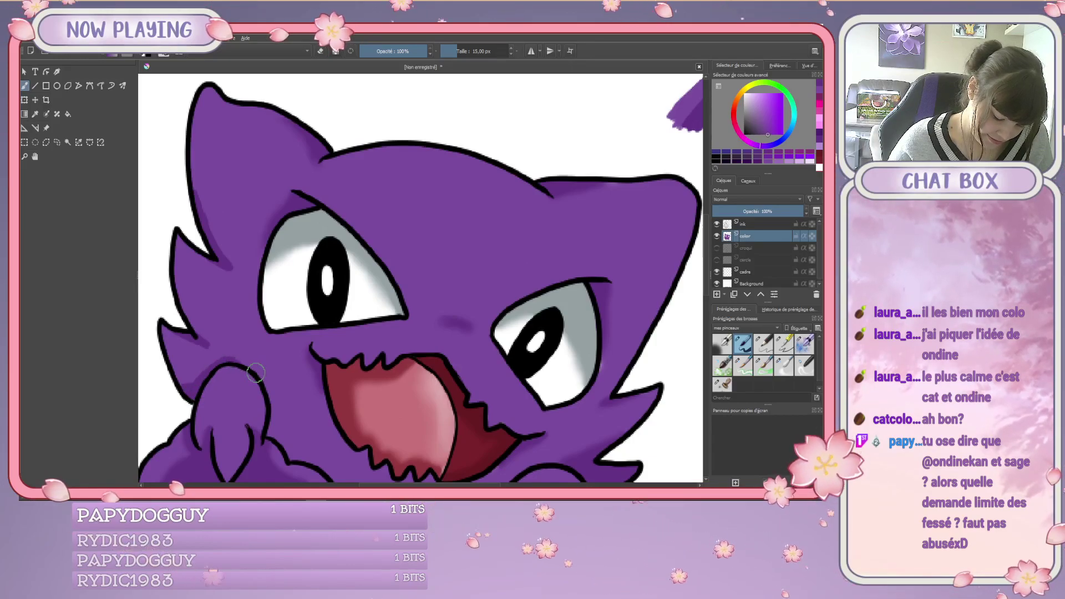
pyautogui.click(782, 366)
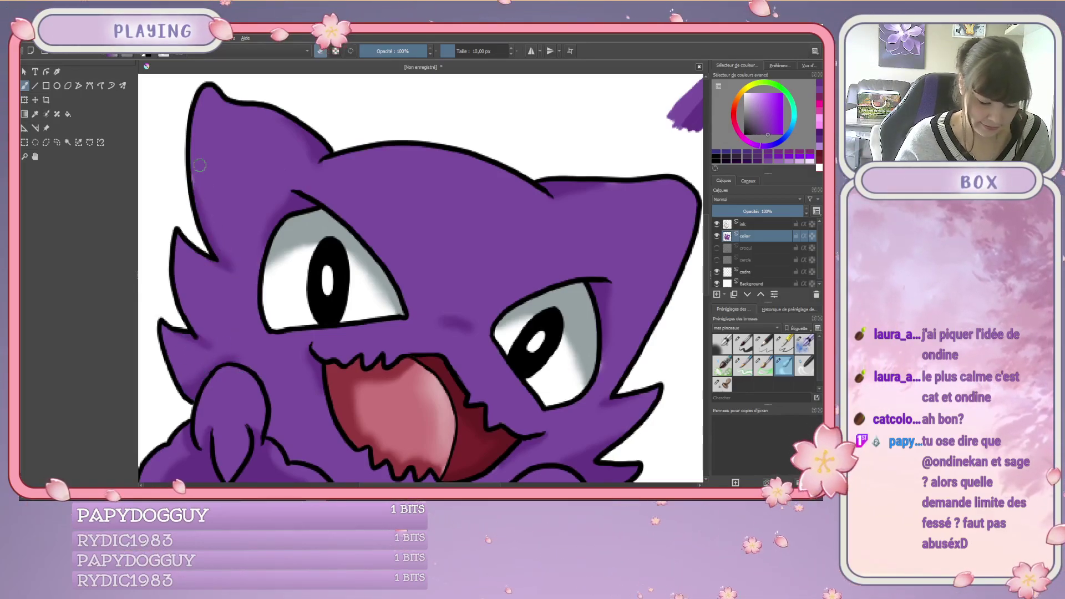
# Paint thin white highlights with a 5 px brush on the left cheek's two spikes and along the left ear's upper edge.
pyautogui.click(745, 345)
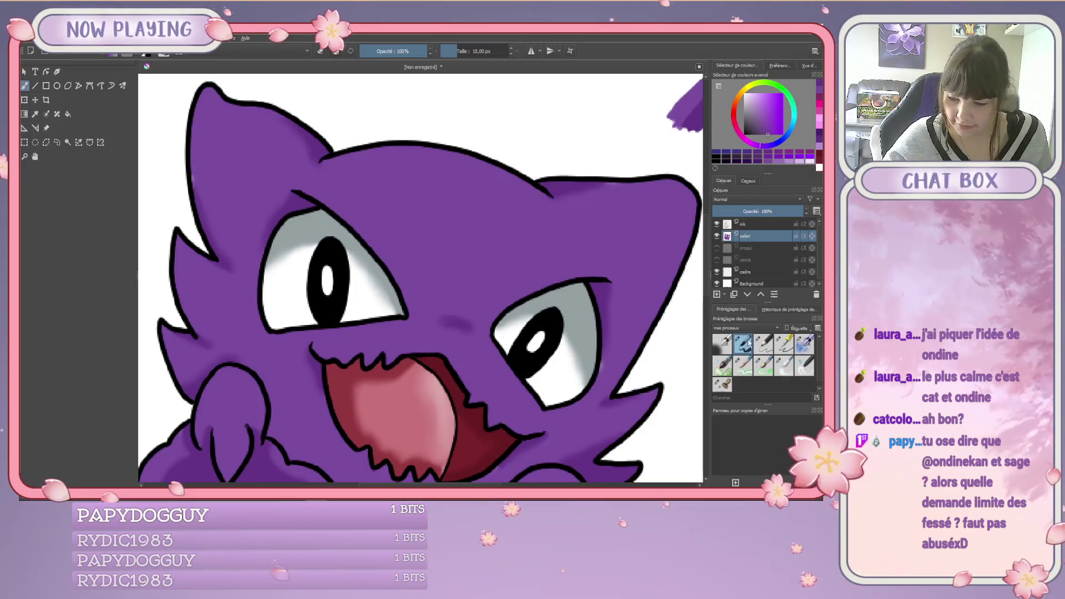
pyautogui.click(817, 167)
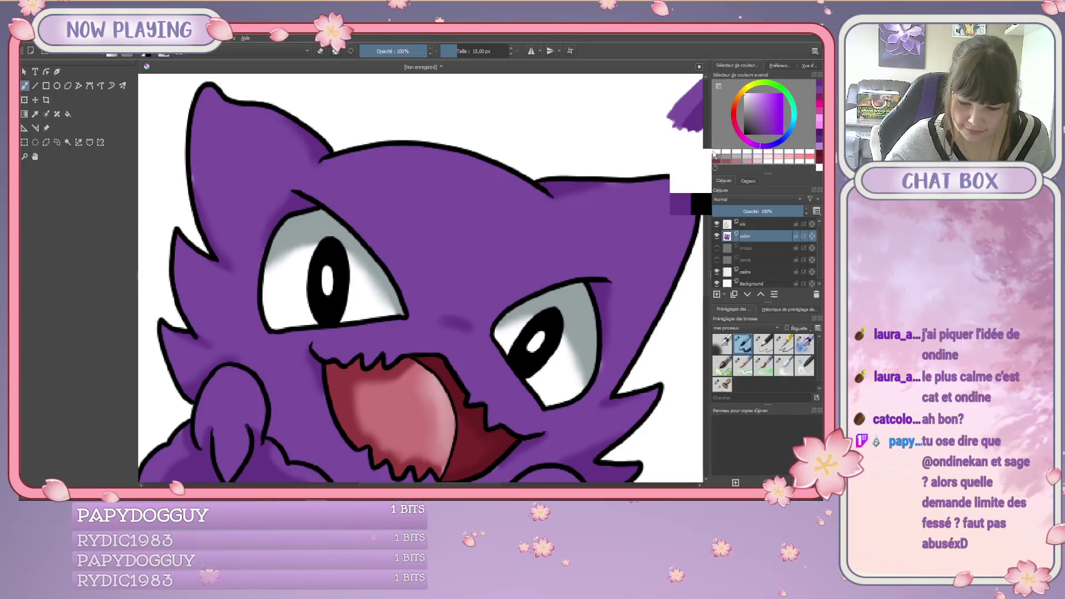
pyautogui.click(462, 52)
pyautogui.write('5')
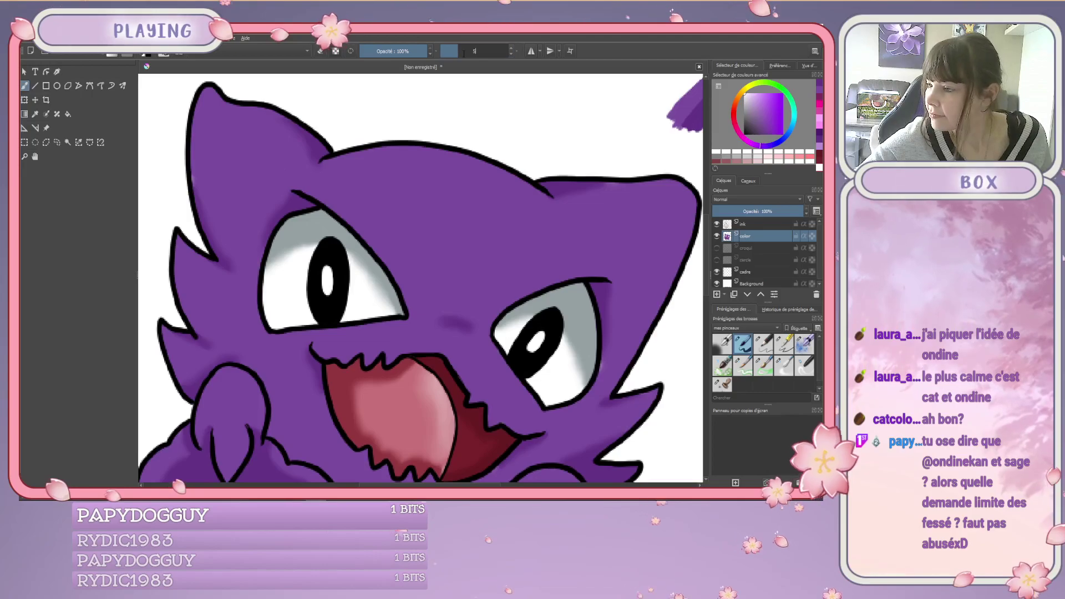
pyautogui.press('Return')
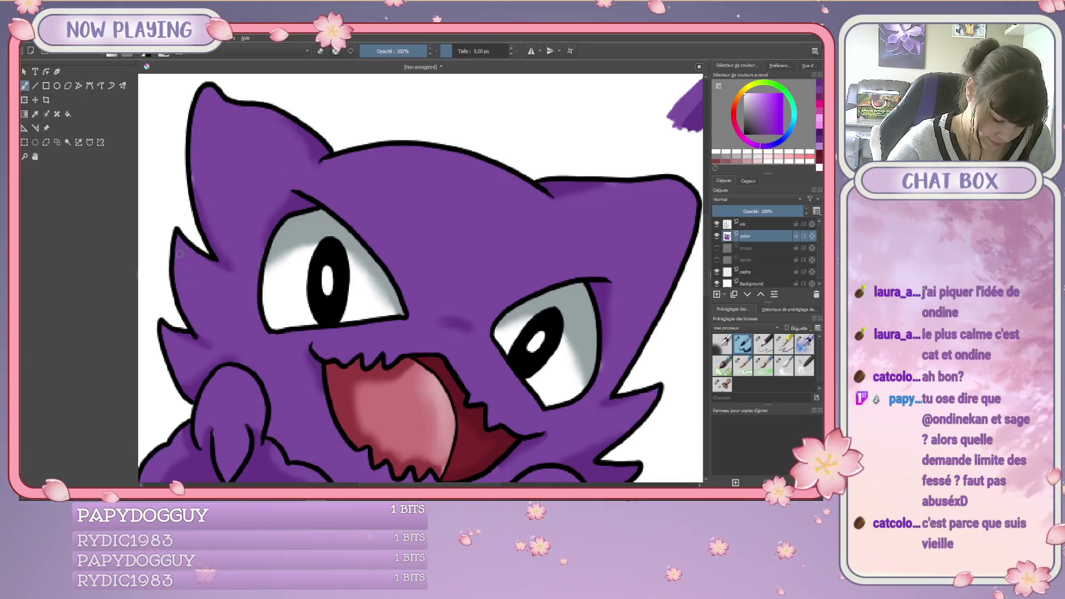
pyautogui.moveTo(177, 245); pyautogui.dragTo(187, 284)
pyautogui.moveTo(165, 336); pyautogui.dragTo(180, 369)
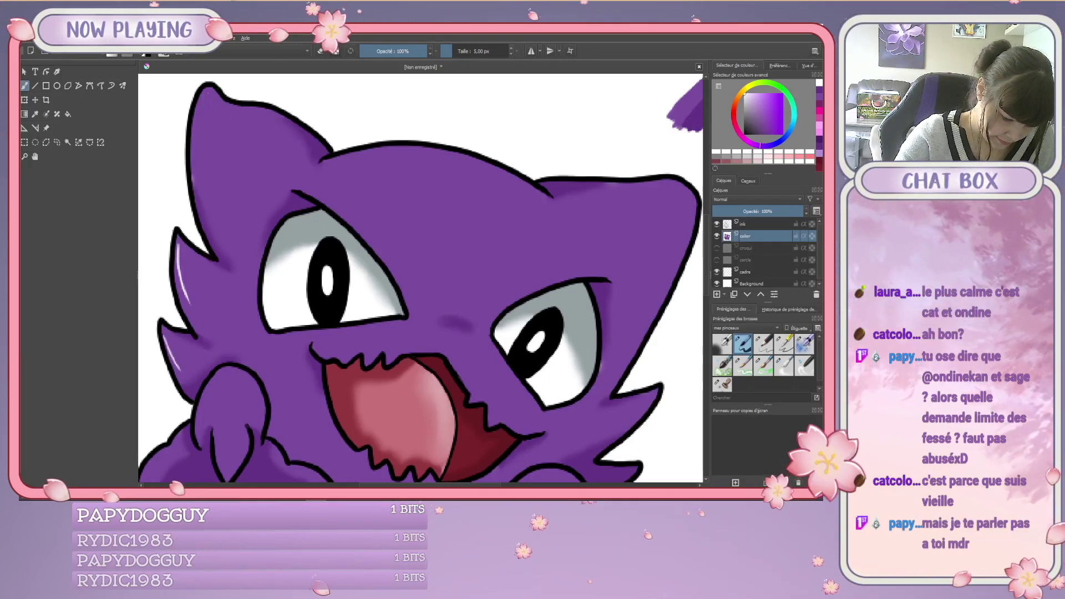
pyautogui.moveTo(255, 111); pyautogui.dragTo(270, 116)
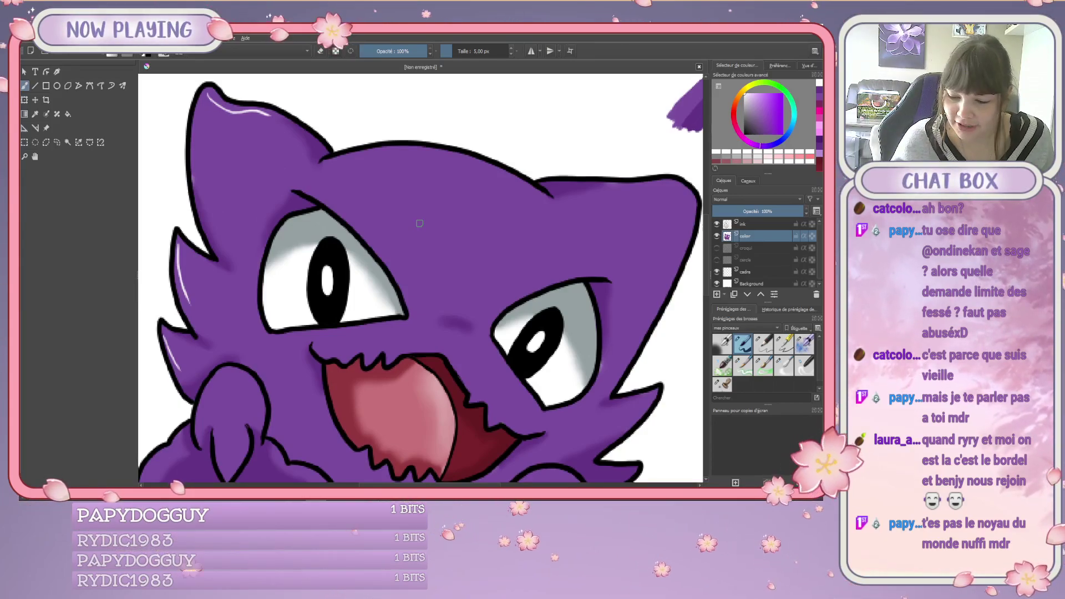
# Paint thin white highlights along the top of the head, the right ear's outer edge, above both eyes and on the nose.
pyautogui.moveTo(330, 165)
pyautogui.mouseDown()
pyautogui.moveTo(408, 150)
pyautogui.moveTo(475, 165)
pyautogui.mouseUp()
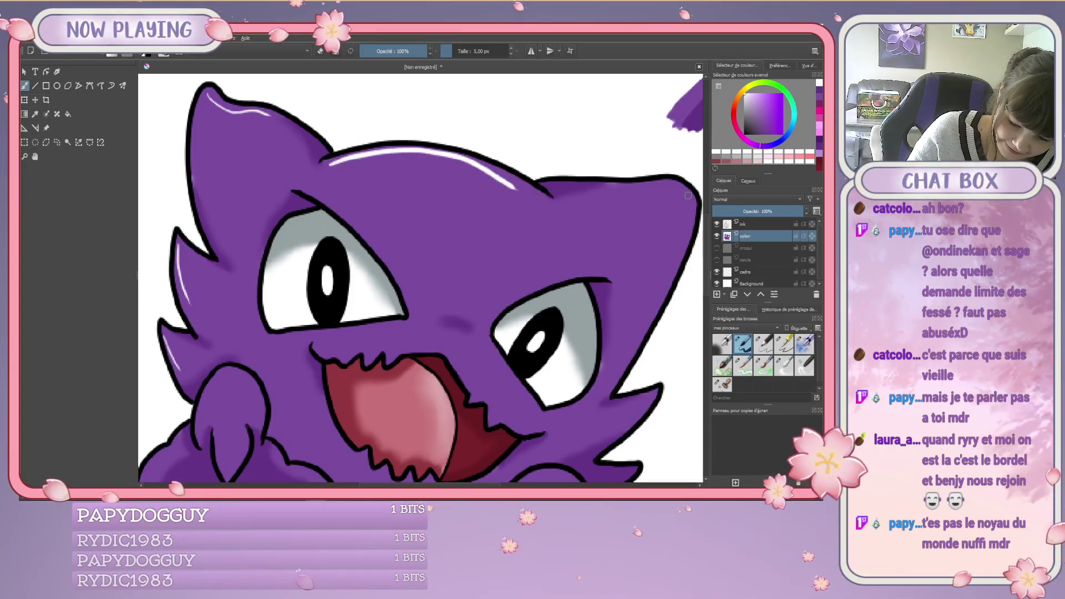
pyautogui.moveTo(672, 190); pyautogui.dragTo(683, 234)
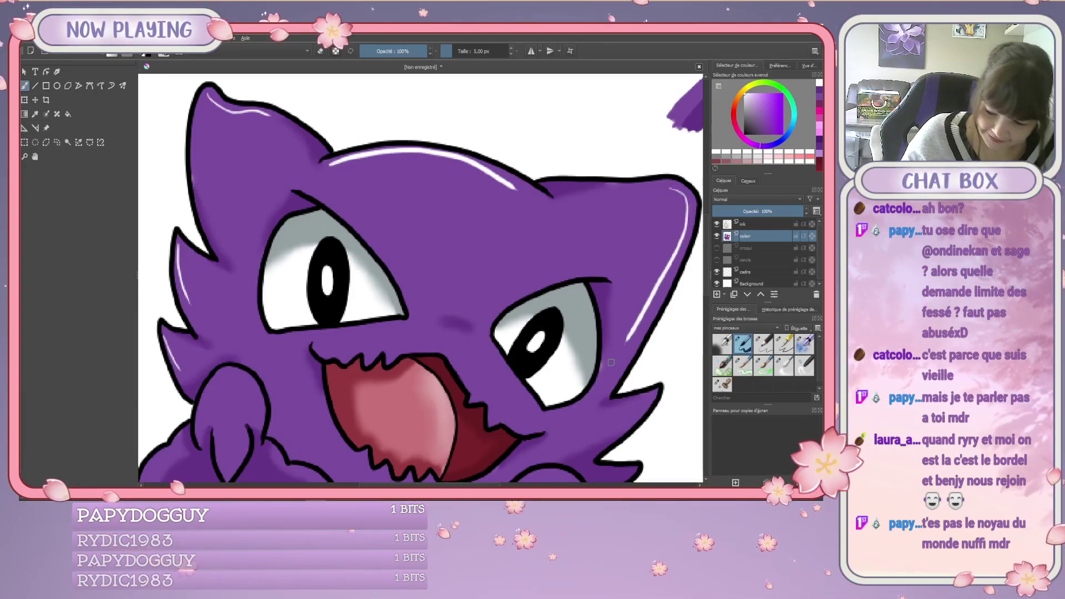
pyautogui.moveTo(499, 308); pyautogui.dragTo(582, 275)
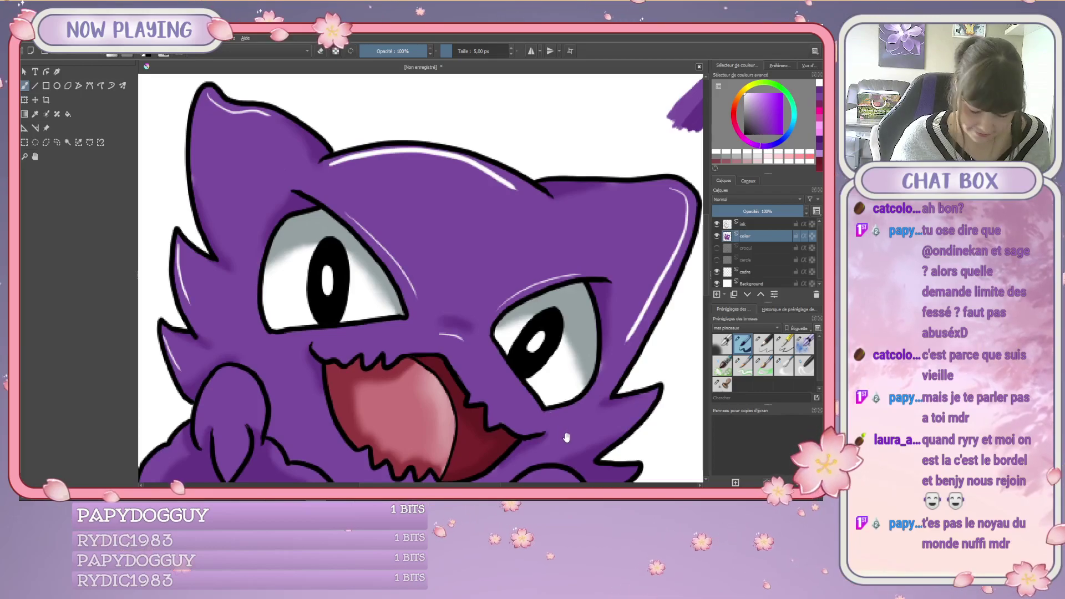
# Paint thin white highlights on the right cheek's upper spike and along the rounded edges of the right hand's fingers.
pyautogui.moveTo(566, 438); pyautogui.dragTo(520, 349)
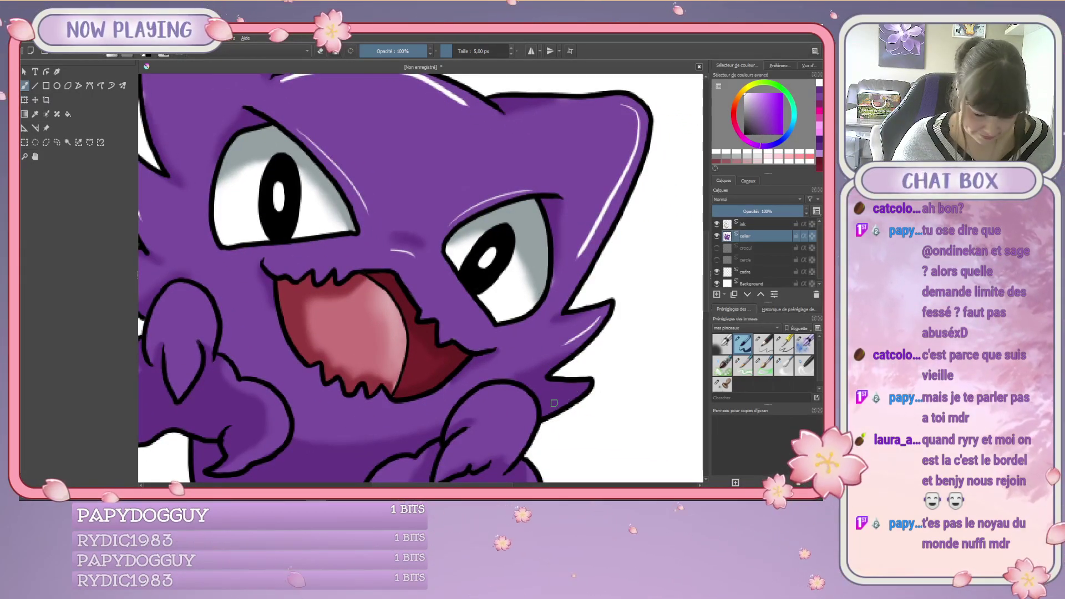
pyautogui.moveTo(562, 426); pyautogui.dragTo(590, 325)
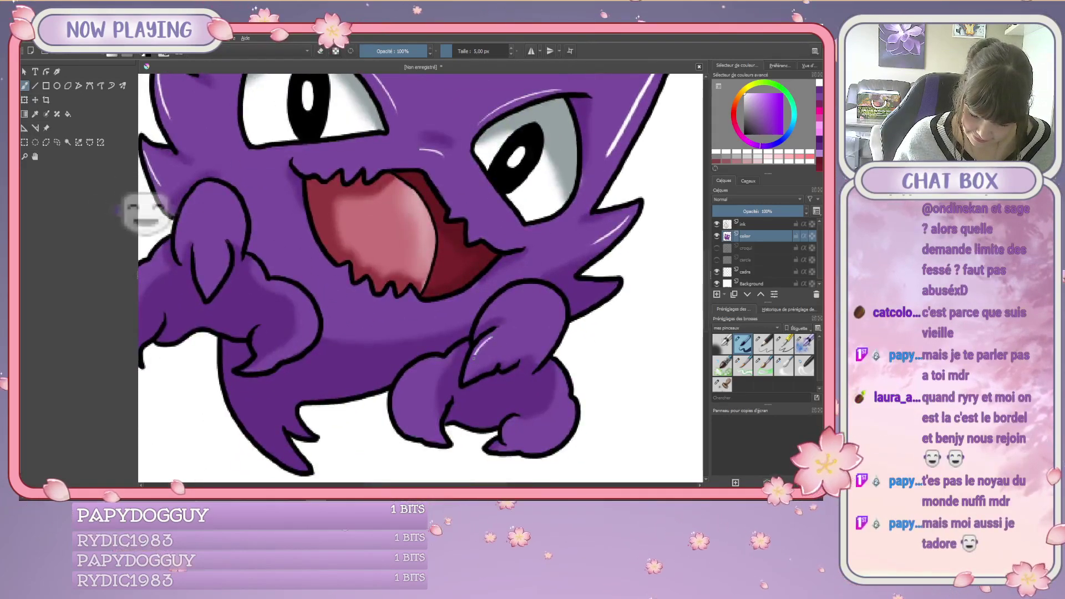
pyautogui.moveTo(520, 287); pyautogui.dragTo(557, 316)
pyautogui.moveTo(418, 366); pyautogui.dragTo(404, 410)
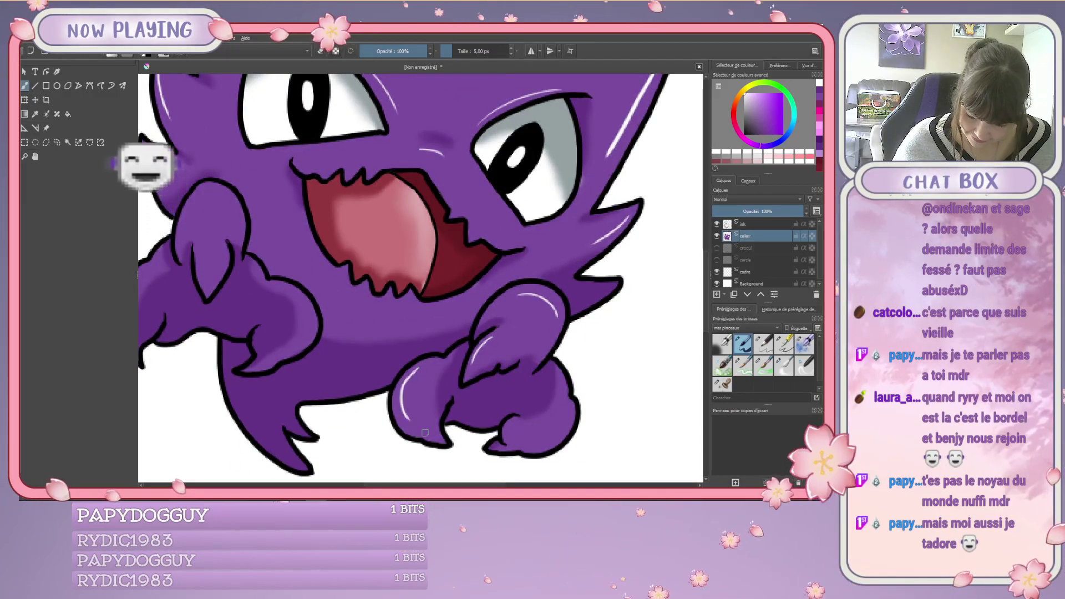
pyautogui.moveTo(534, 446); pyautogui.dragTo(571, 410)
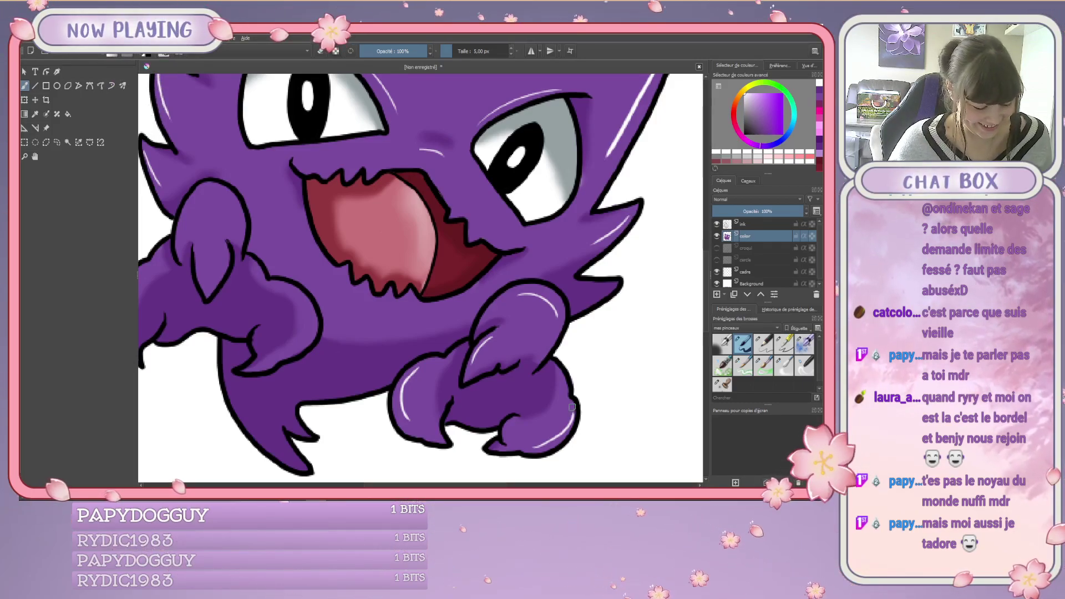
# Paint thin white highlights along the rounded edges of the left hand's fingers.
pyautogui.moveTo(257, 368); pyautogui.dragTo(319, 396)
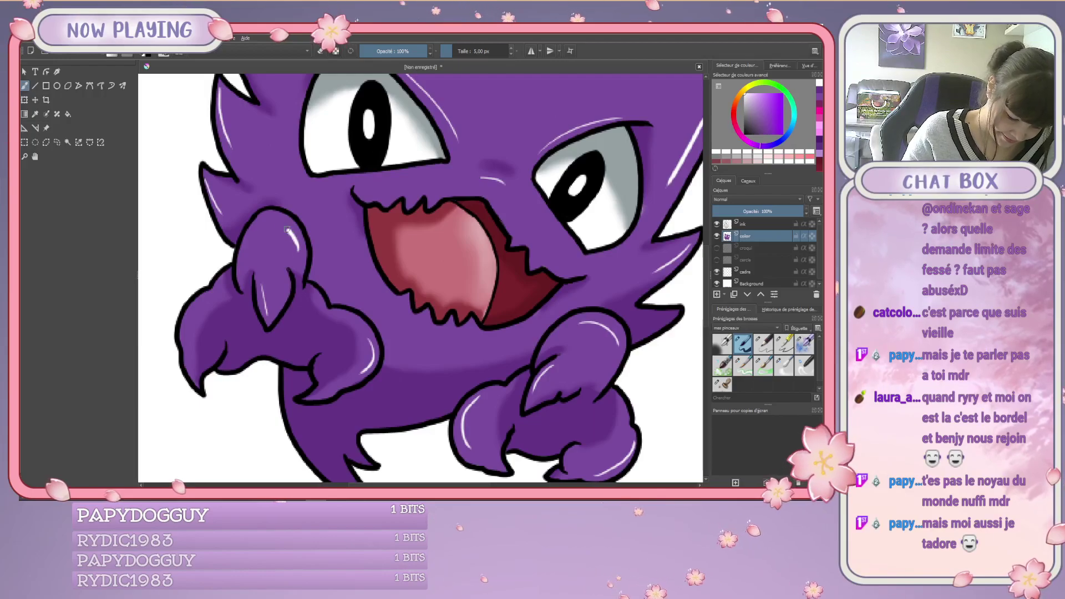
pyautogui.moveTo(265, 221); pyautogui.dragTo(300, 249)
pyautogui.moveTo(195, 304); pyautogui.dragTo(185, 333)
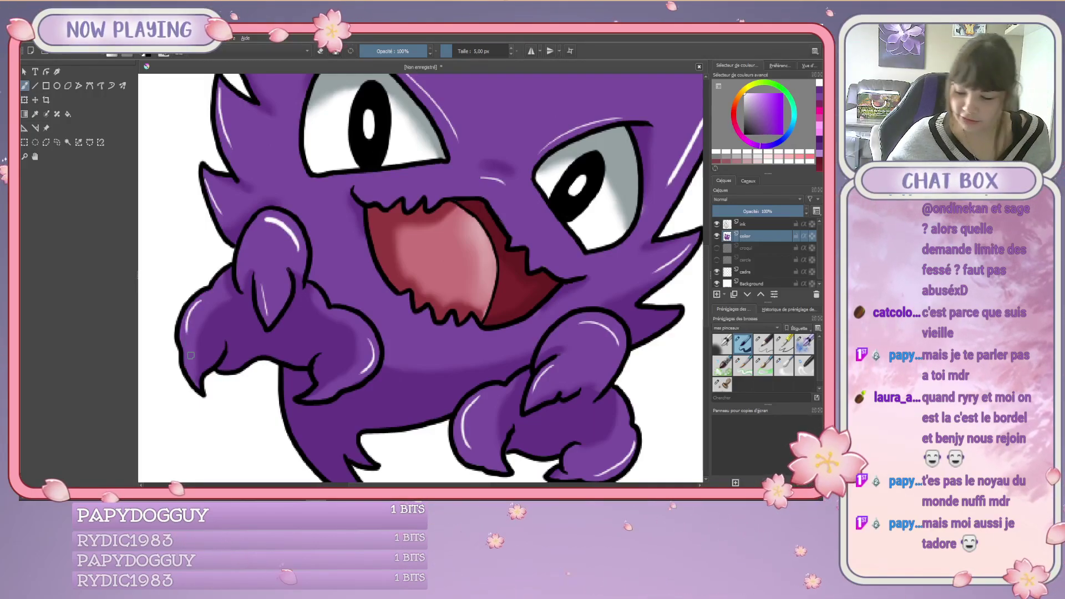
# Soften the white highlights on the left hand's fingers into the purple with the 10 px blending brush.
pyautogui.click(784, 368)
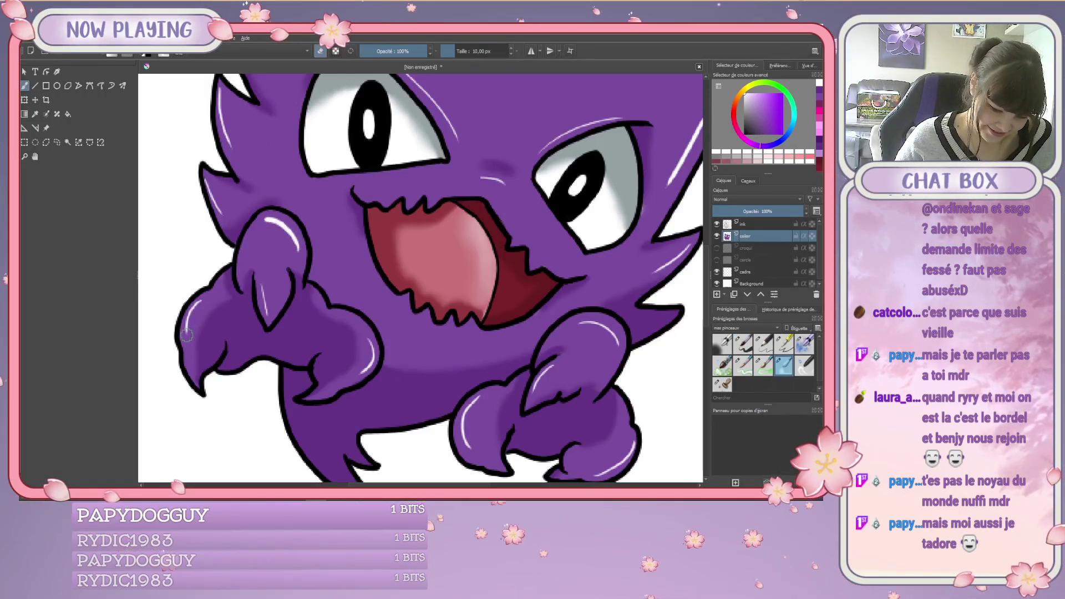
pyautogui.moveTo(186, 334); pyautogui.dragTo(191, 311)
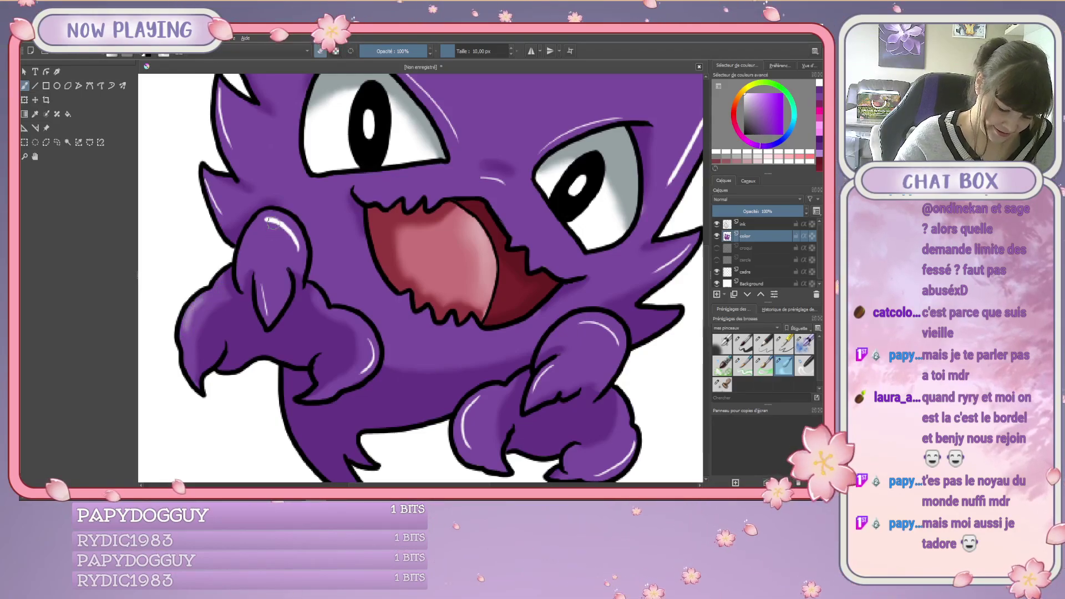
pyautogui.moveTo(271, 222)
pyautogui.mouseDown()
pyautogui.moveTo(297, 256)
pyautogui.moveTo(283, 232)
pyautogui.mouseUp()
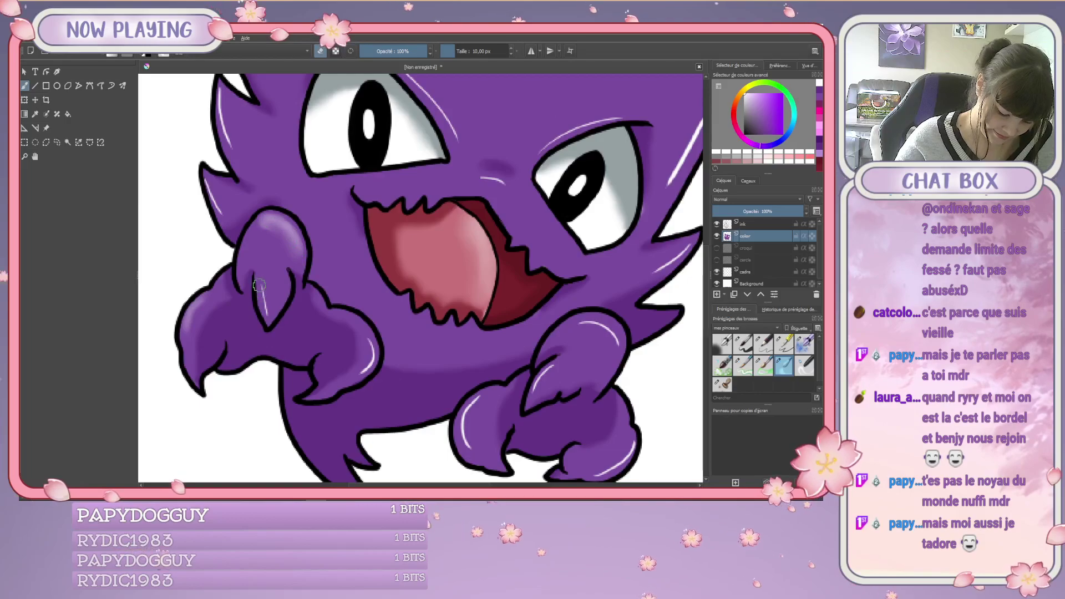
pyautogui.moveTo(361, 369); pyautogui.dragTo(370, 342)
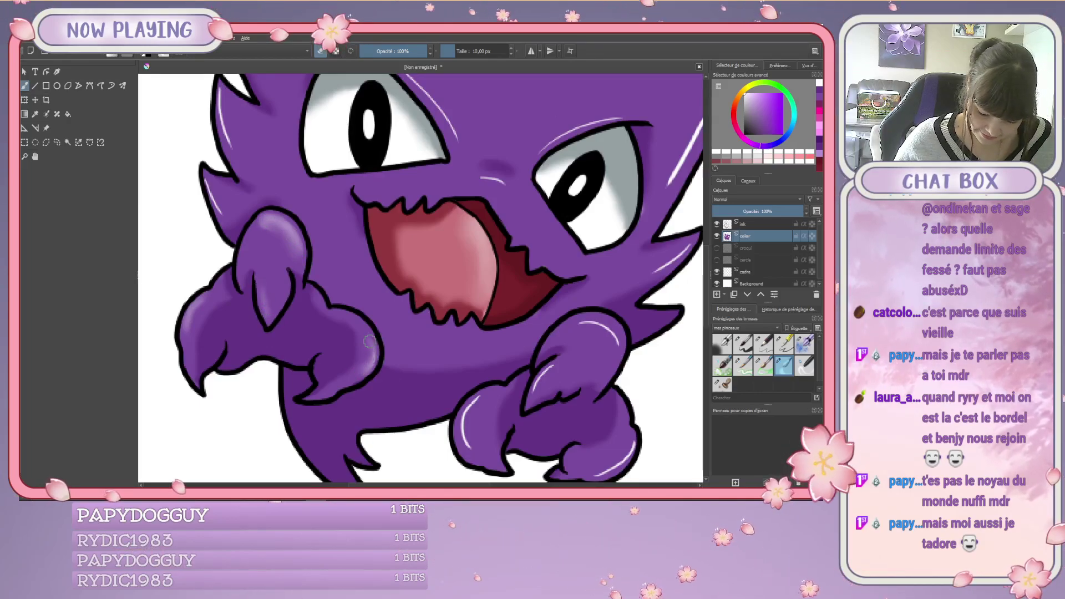
# Blend the white highlights on the right hand's fingers into the purple base.
pyautogui.moveTo(621, 406); pyautogui.dragTo(536, 346)
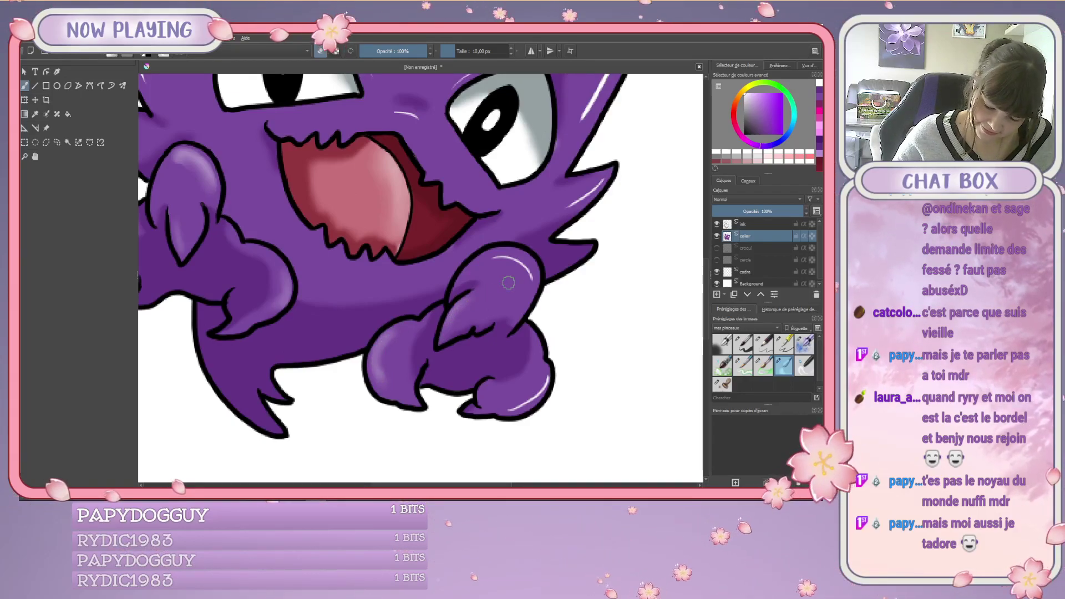
pyautogui.moveTo(493, 258); pyautogui.dragTo(531, 277)
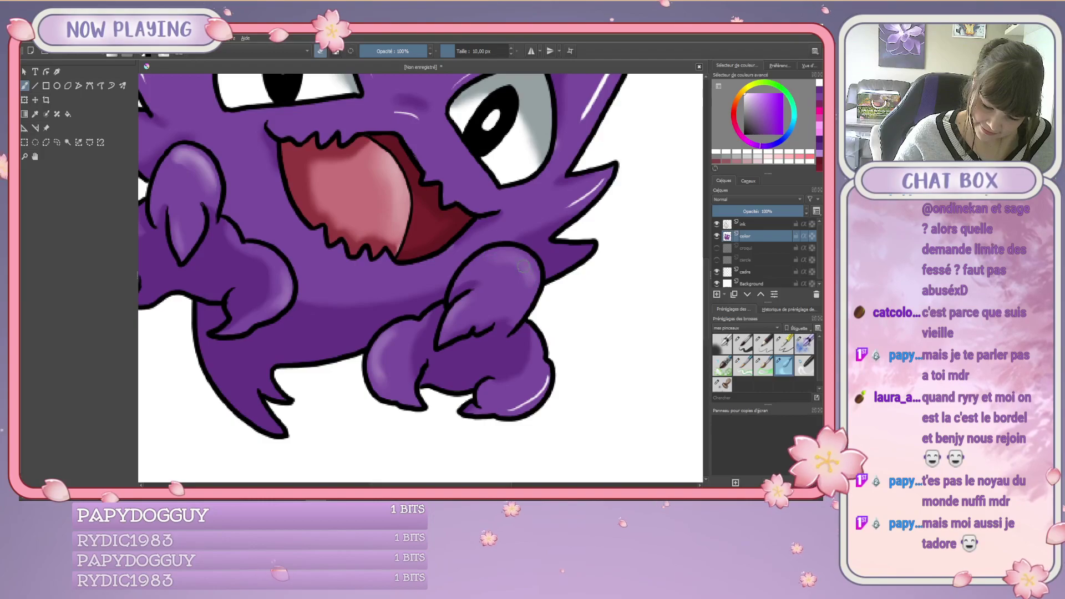
pyautogui.moveTo(526, 397); pyautogui.dragTo(545, 377)
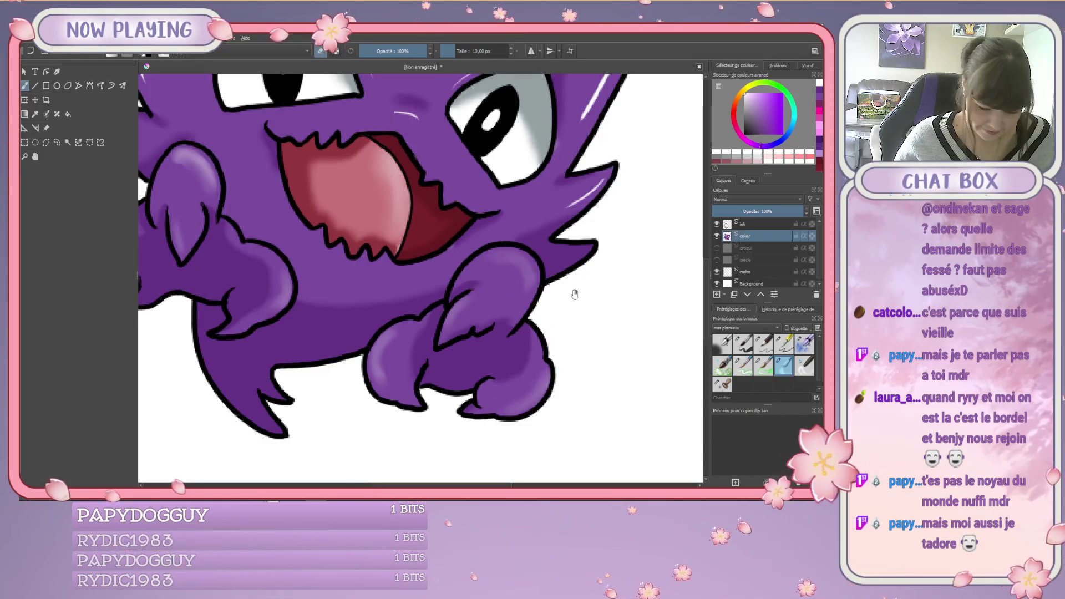
# Blend the white highlights on the right cheek's upper spike, the nose and above the right eye.
pyautogui.moveTo(570, 292); pyautogui.dragTo(500, 409)
pyautogui.moveTo(530, 300); pyautogui.dragTo(496, 318)
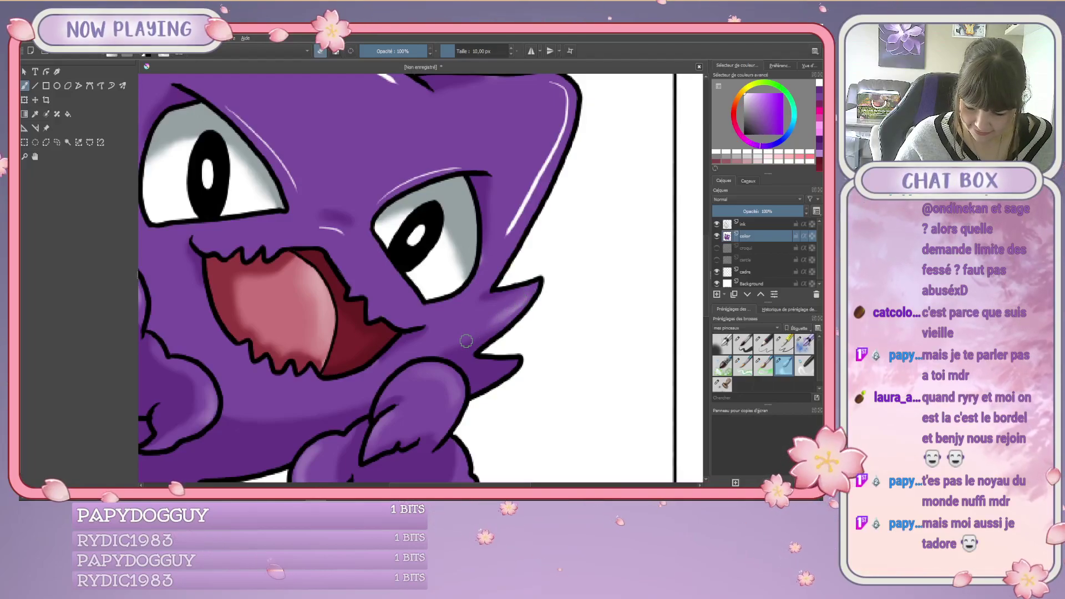
pyautogui.scroll(3, 552, 303)
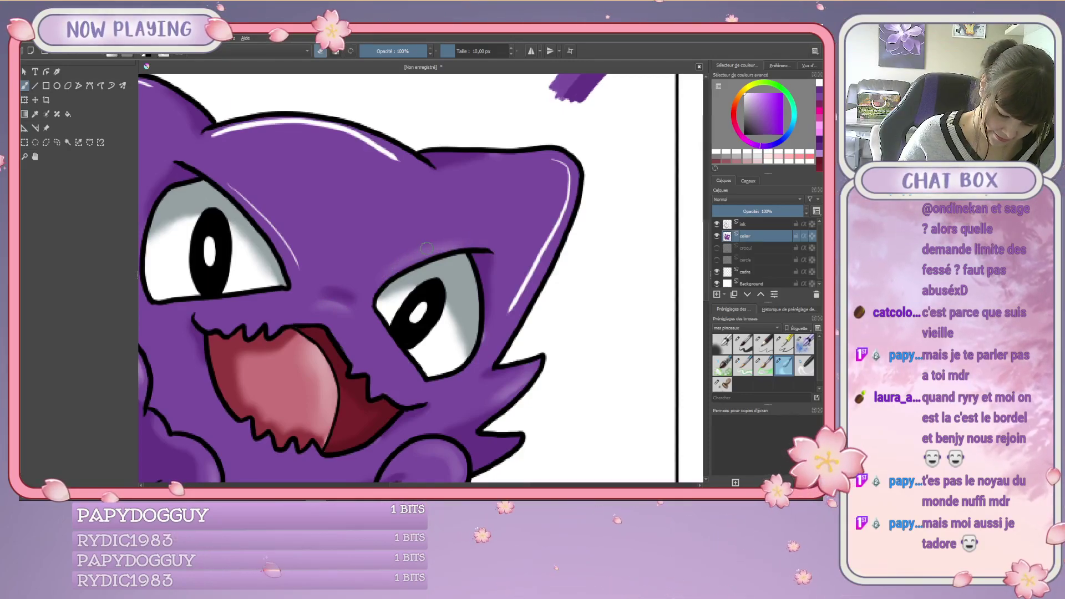
# Blend the remaining white highlights on both ears, the top of the head, above the left eye and on the left cheek's spikes.
pyautogui.press('e')
pyautogui.moveTo(563, 164)
pyautogui.mouseDown()
pyautogui.moveTo(560, 207)
pyautogui.moveTo(505, 316)
pyautogui.moveTo(549, 247)
pyautogui.moveTo(516, 303)
pyautogui.mouseUp()
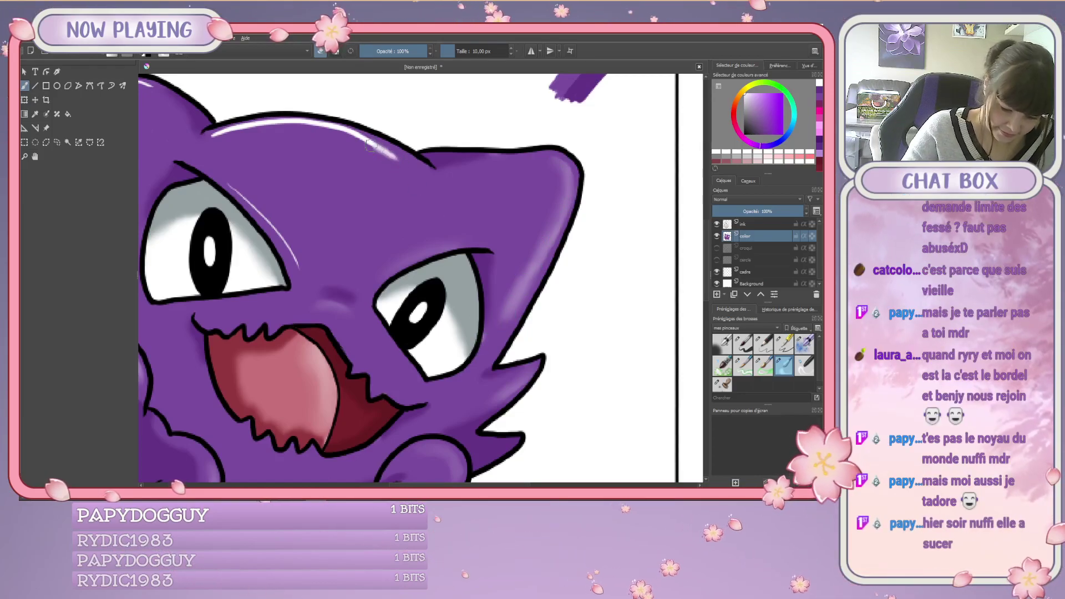
pyautogui.moveTo(246, 127)
pyautogui.mouseDown()
pyautogui.moveTo(355, 132)
pyautogui.moveTo(394, 160)
pyautogui.moveTo(266, 121)
pyautogui.mouseUp()
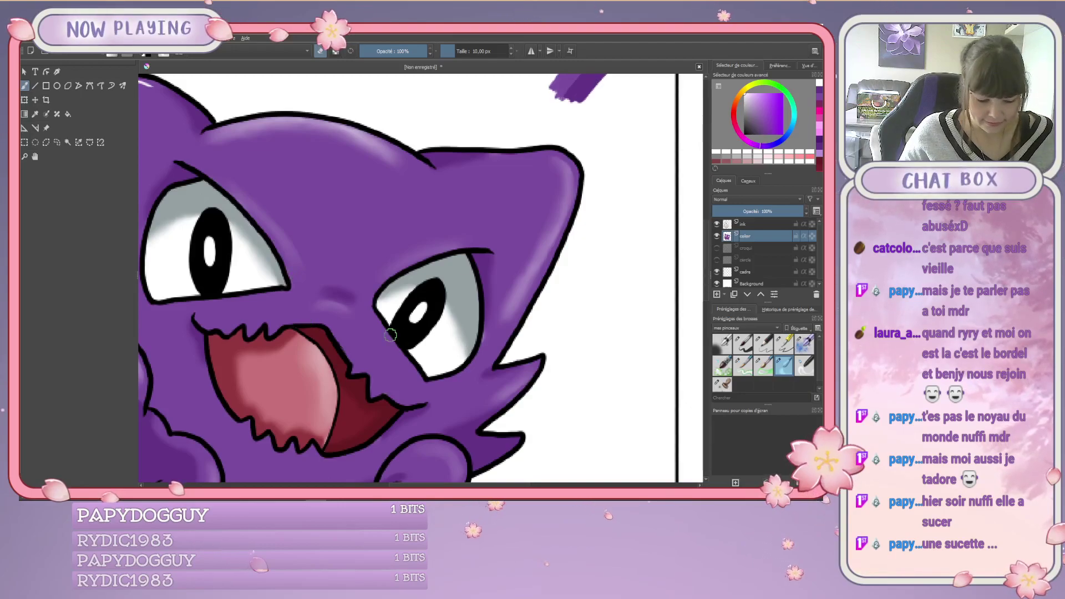
pyautogui.moveTo(381, 351); pyautogui.dragTo(516, 419)
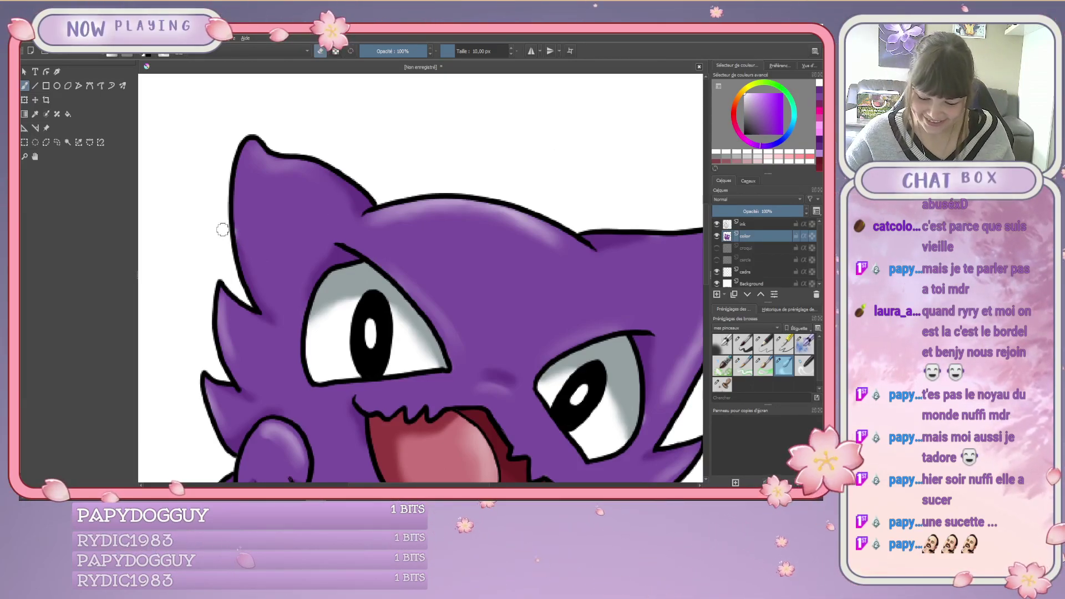
# Erase the purple test swatch beside the creature using an enlarged Basic-5 Size brush in eraser mode.
pyautogui.scroll(-3, 221, 229)
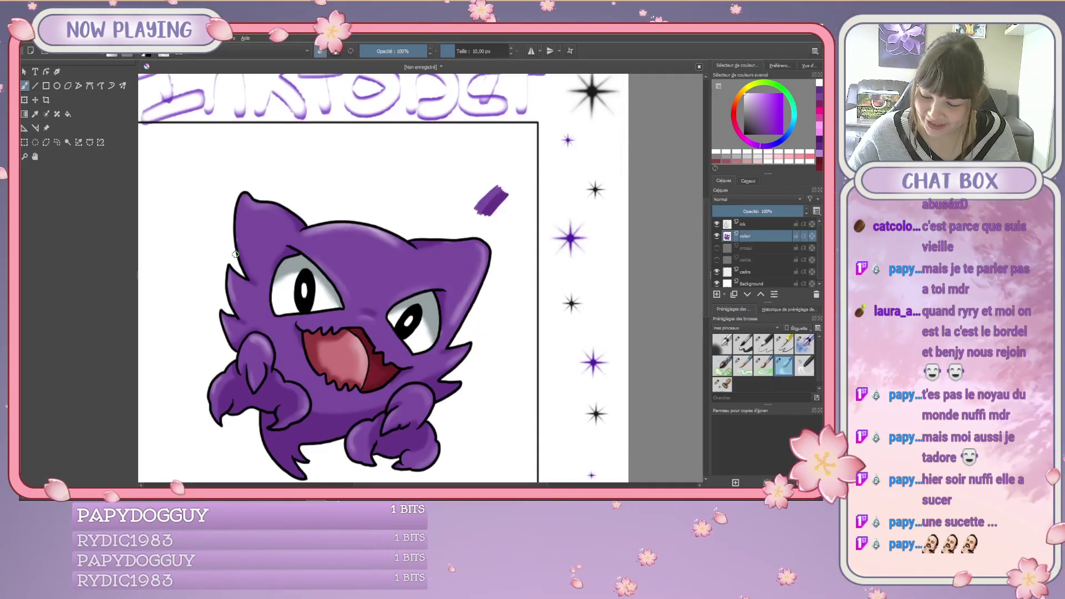
pyautogui.click(745, 348)
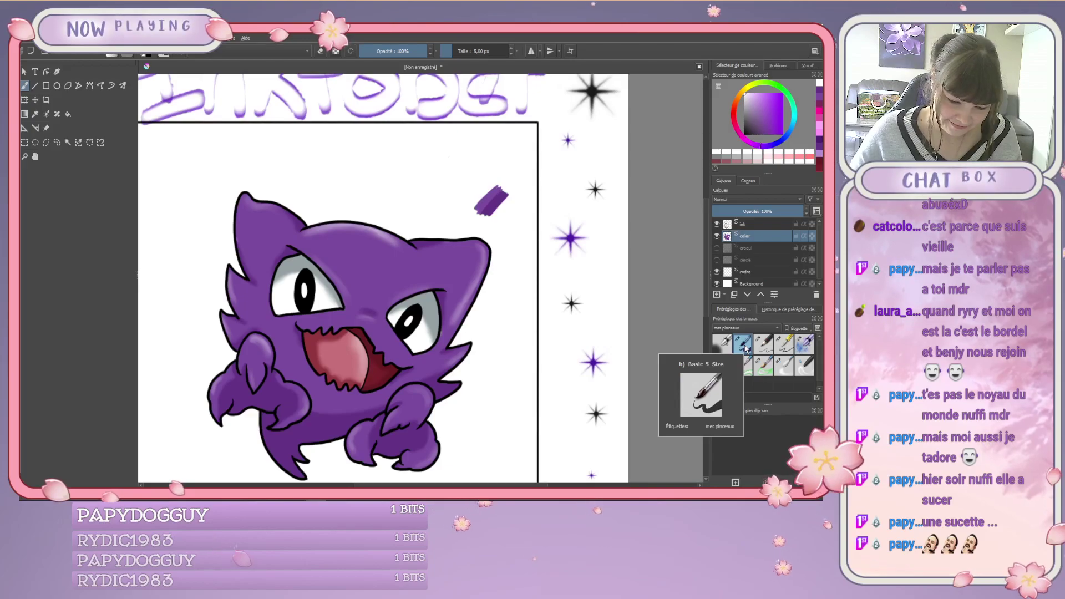
pyautogui.moveTo(480, 52); pyautogui.dragTo(463, 55)
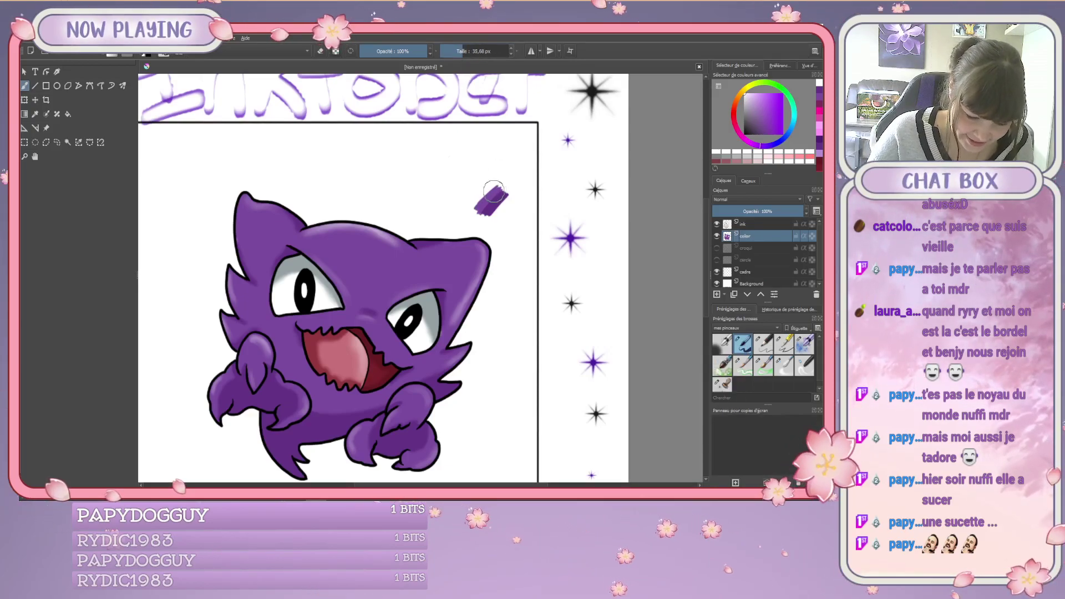
pyautogui.moveTo(492, 184); pyautogui.dragTo(498, 208)
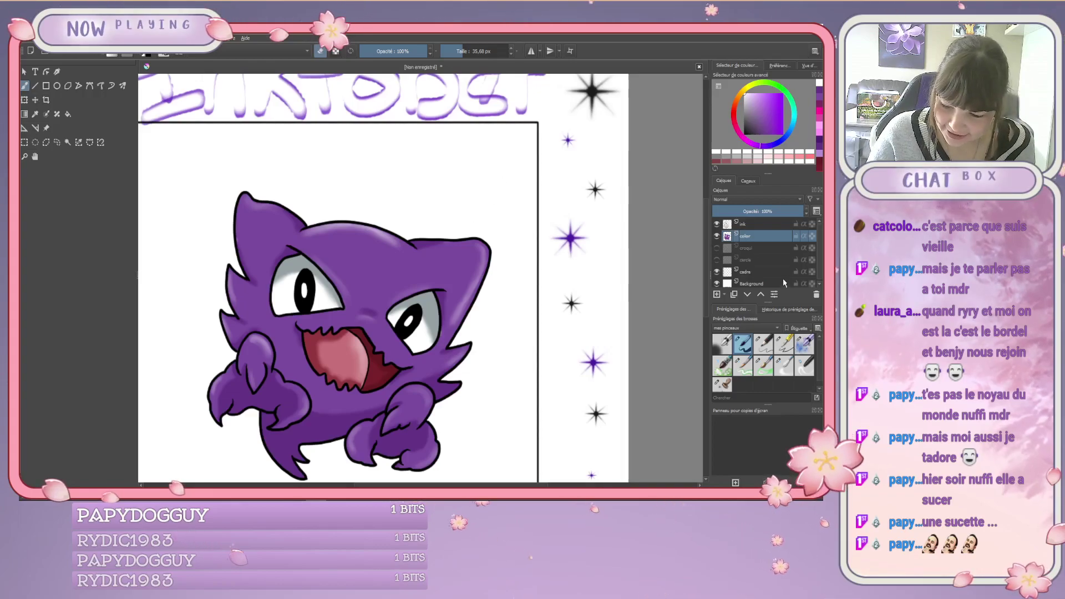
# Transform the cadre layer's black frame, reducing its height from the upper edge and shifting it slightly down between the two titles.
pyautogui.moveTo(787, 265)
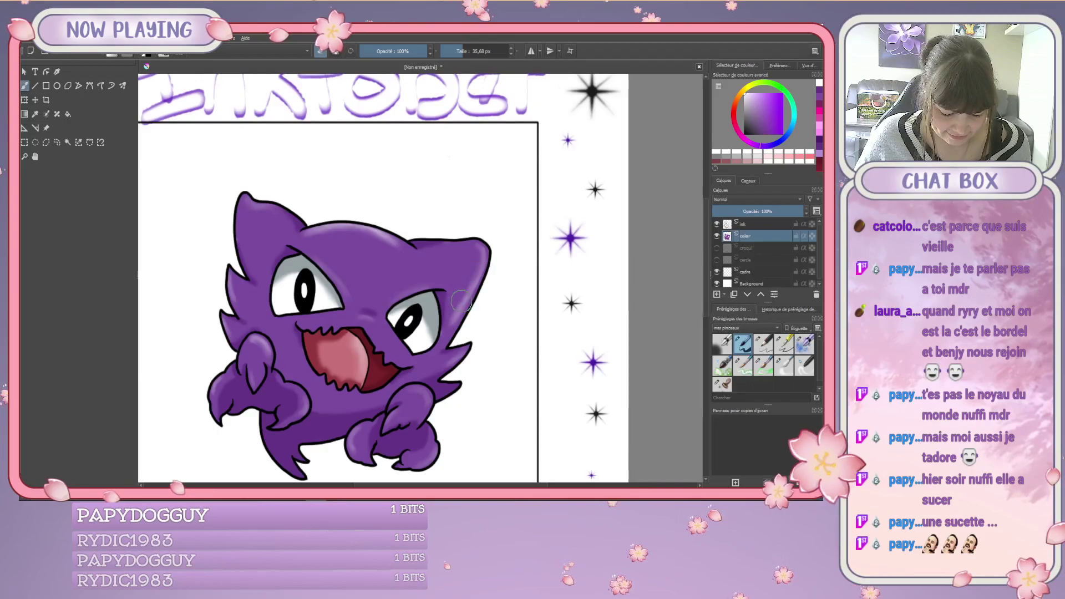
pyautogui.scroll(-1, 461, 301)
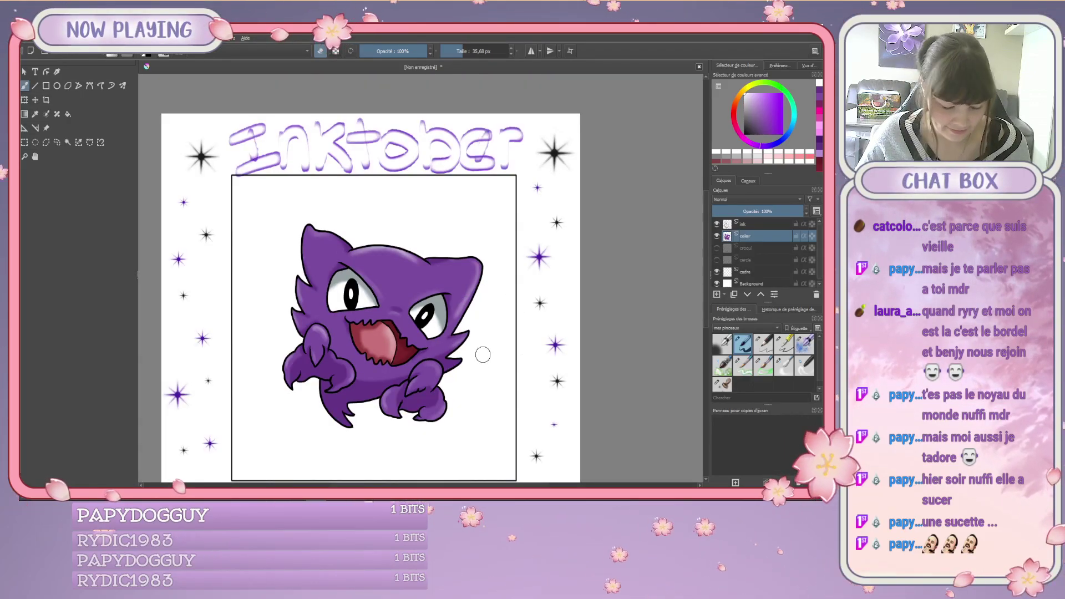
pyautogui.moveTo(465, 349); pyautogui.dragTo(458, 297)
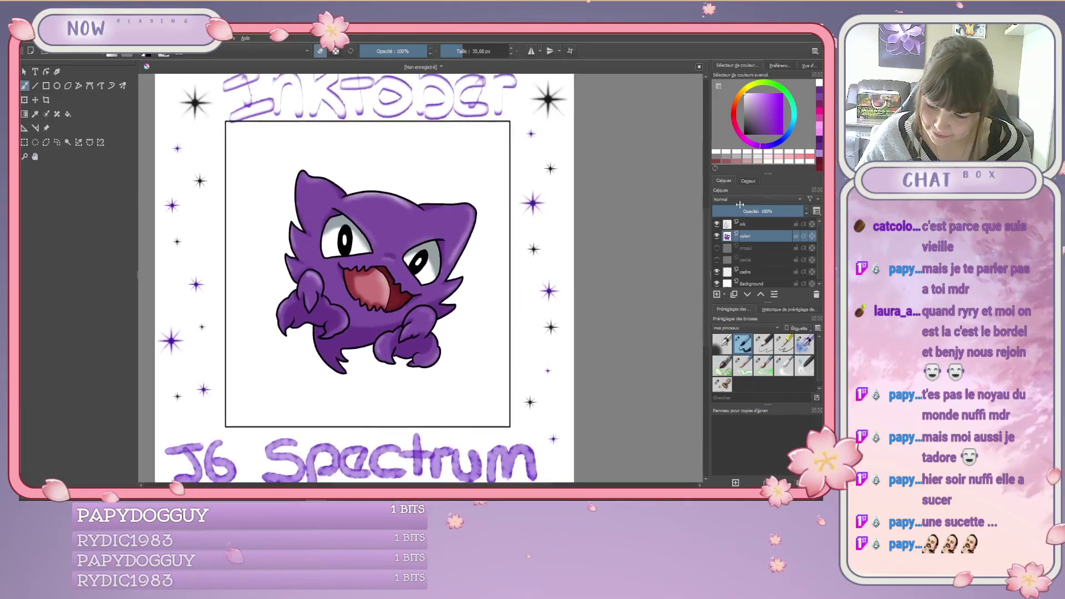
pyautogui.click(766, 271)
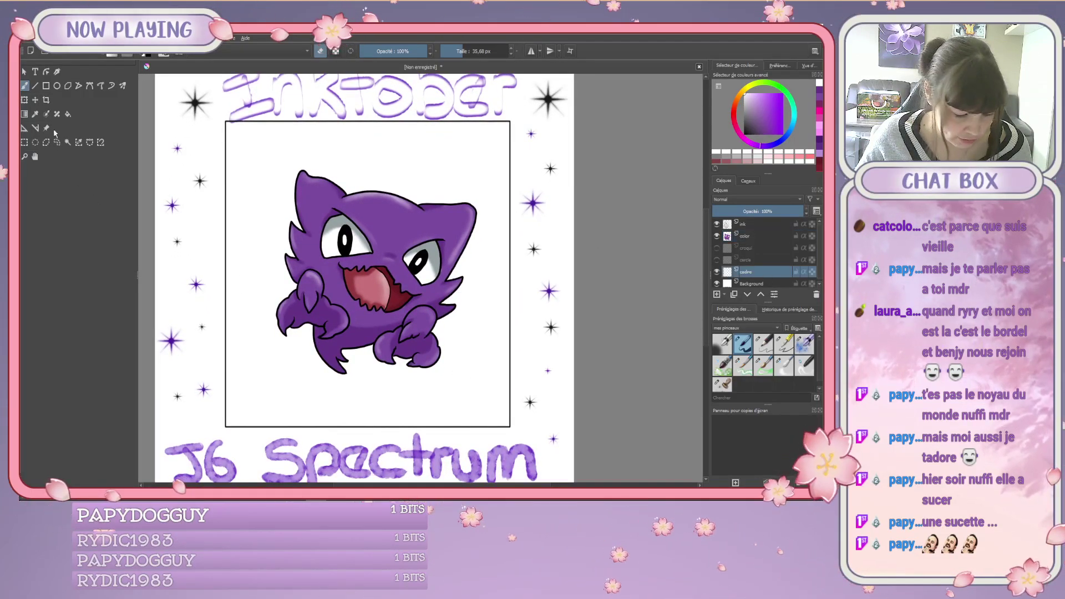
pyautogui.click(25, 99)
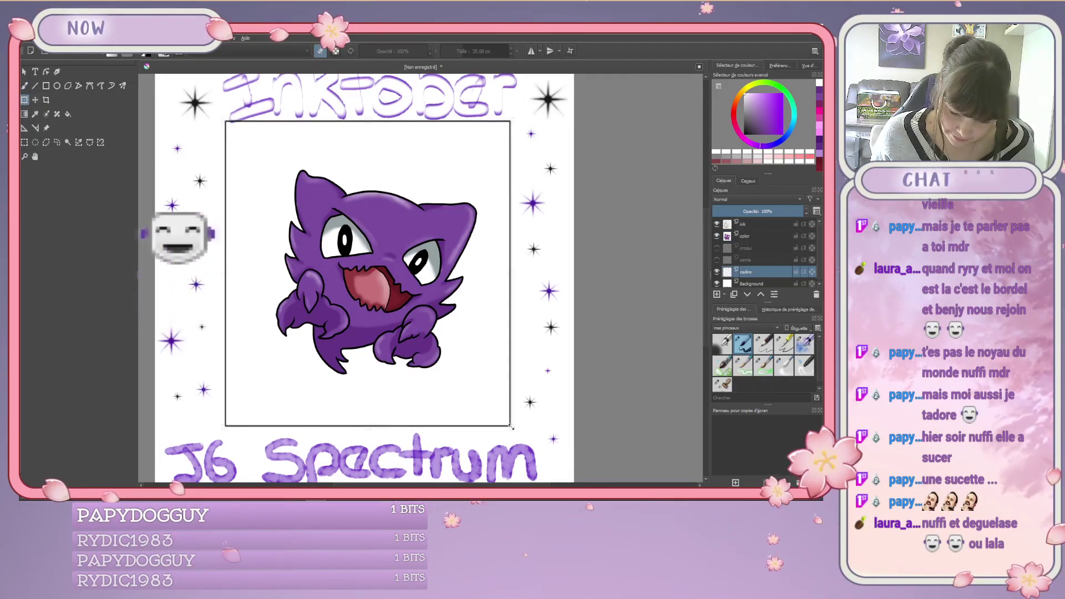
pyautogui.moveTo(510, 428); pyautogui.dragTo(510, 424)
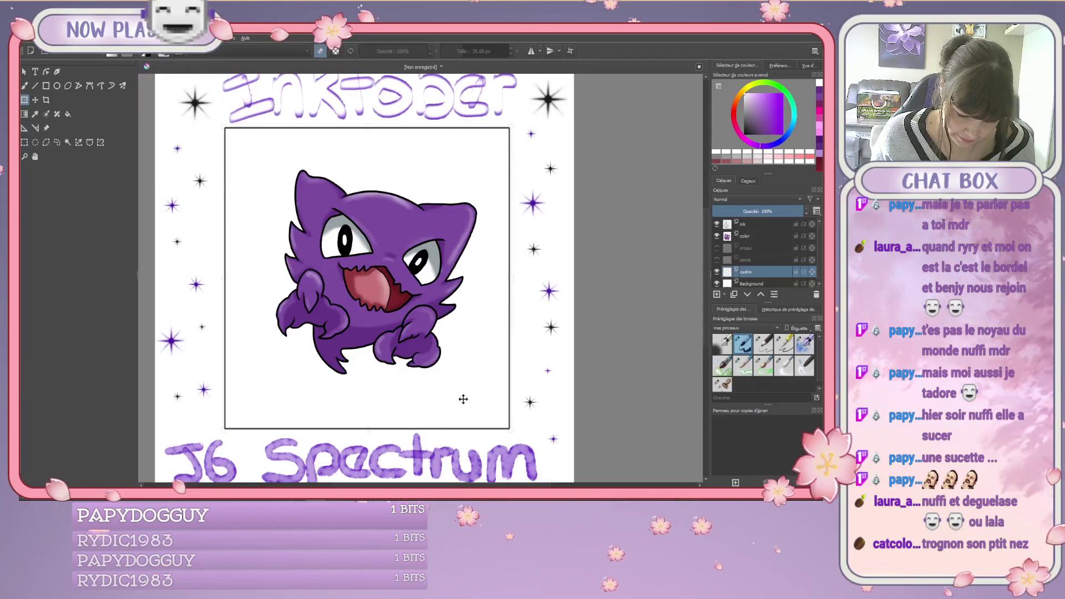
pyautogui.moveTo(464, 393); pyautogui.dragTo(468, 401)
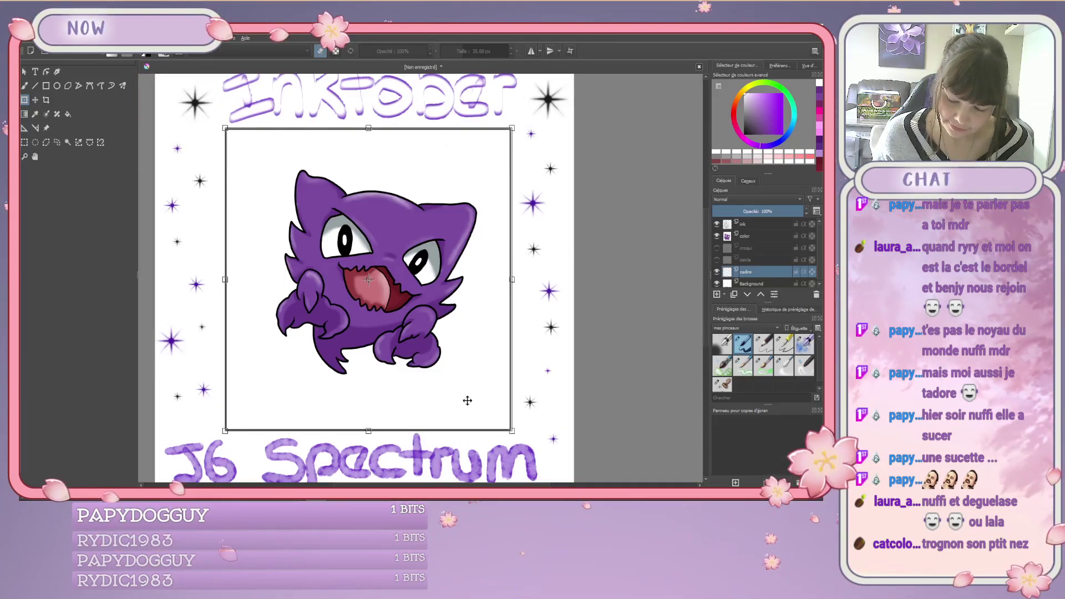
# Set up the spatter brush in dark purple on the Background layer, testing it above the creature's head and undoing the stroke.
pyautogui.click(754, 283)
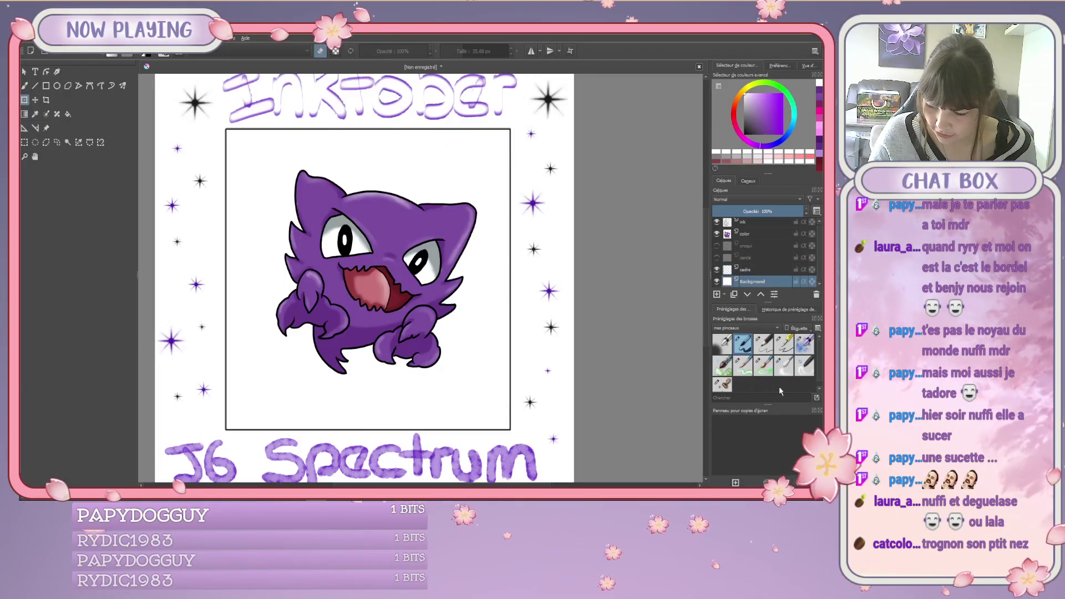
pyautogui.click(802, 345)
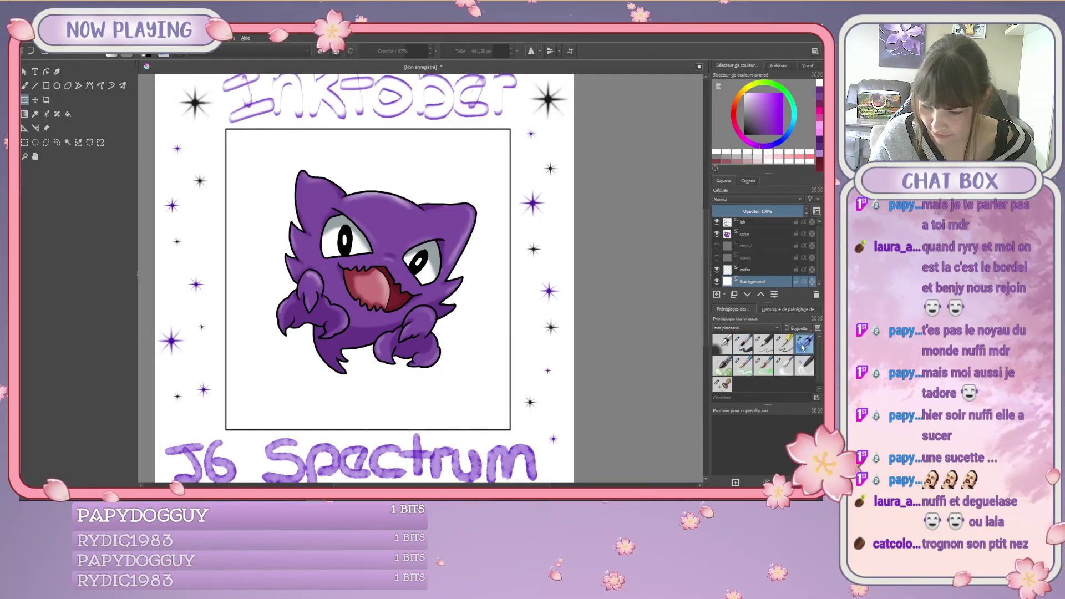
pyautogui.click(26, 86)
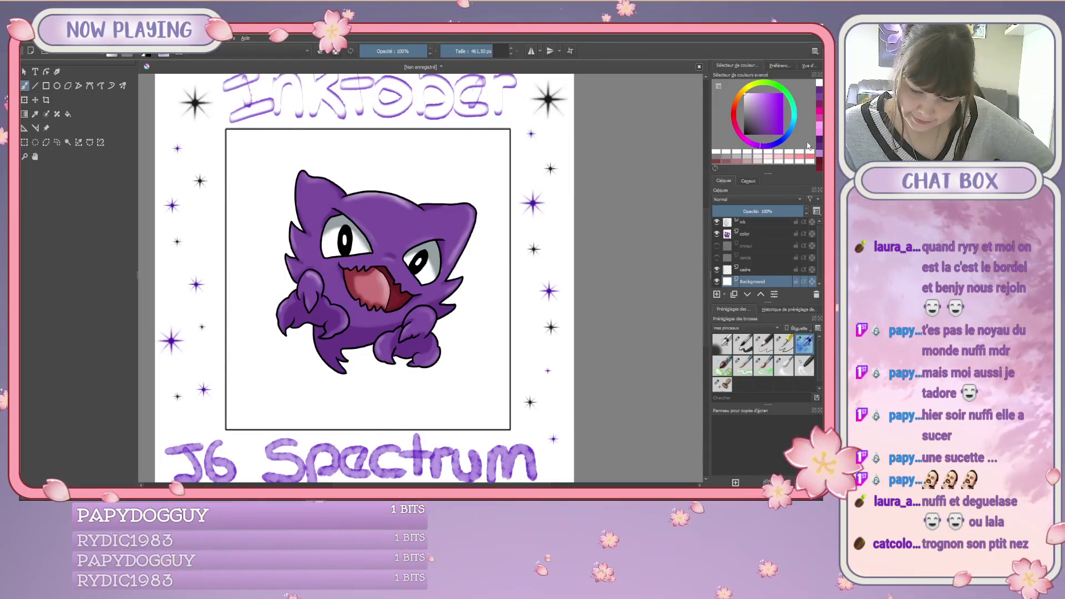
pyautogui.click(770, 125)
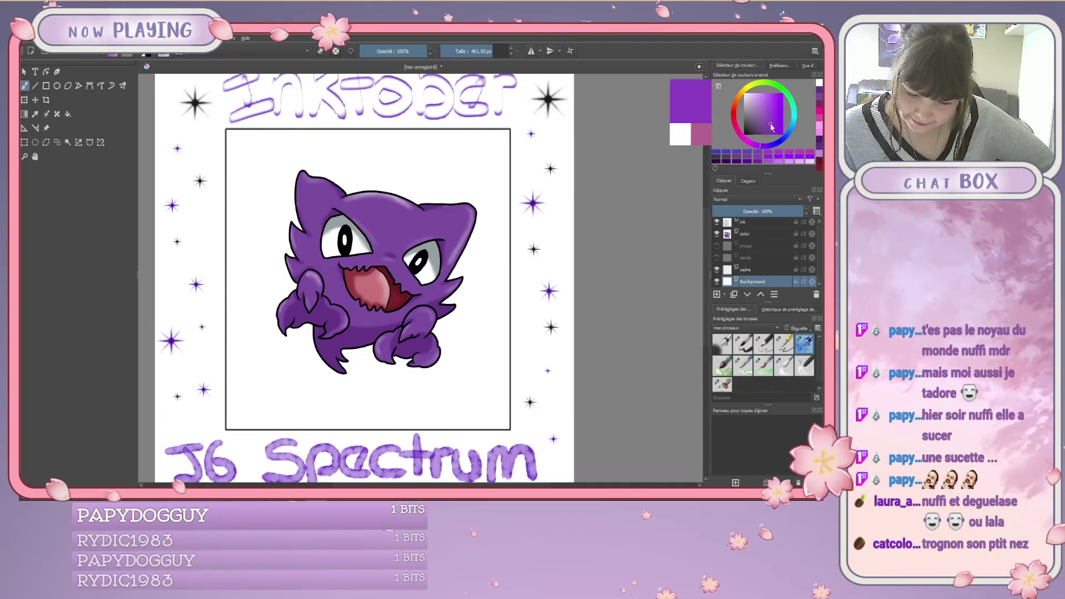
pyautogui.click(723, 162)
pyautogui.moveTo(436, 172); pyautogui.dragTo(423, 206)
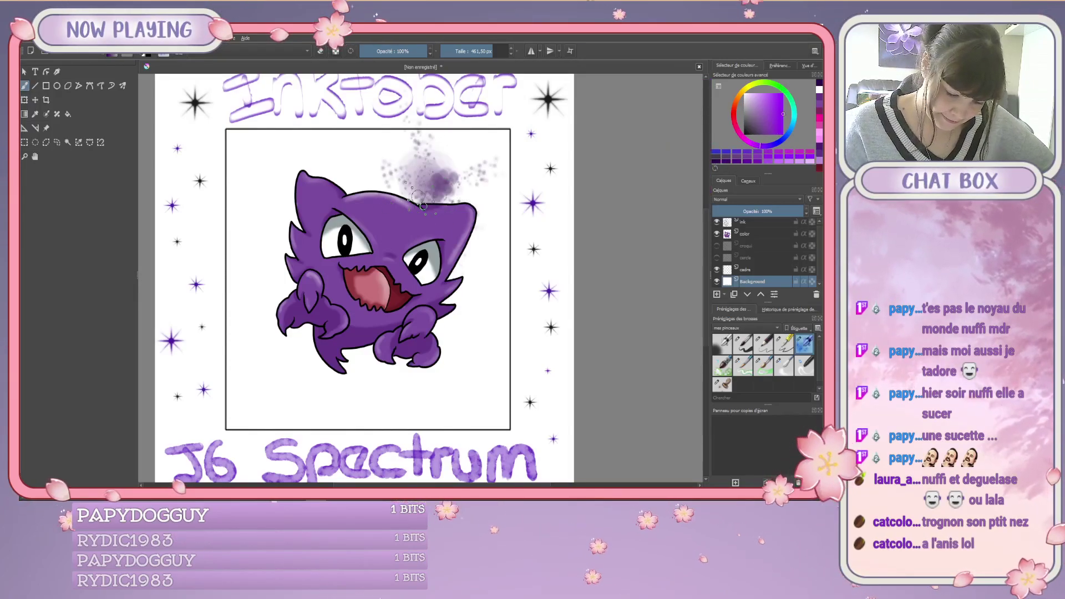
pyautogui.hotkey('ctrl', 'z')
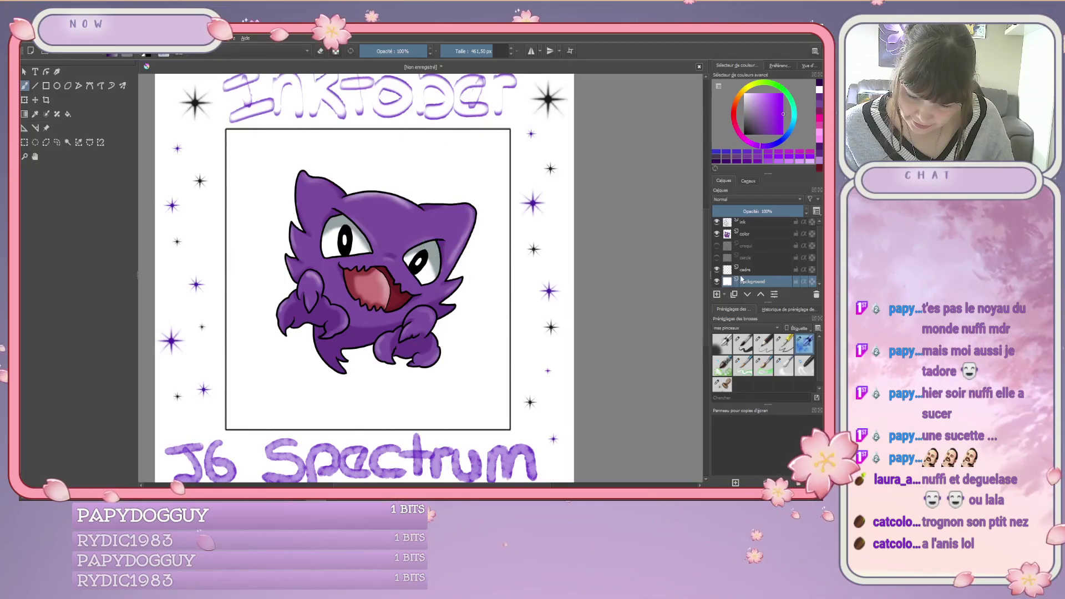
# Make a rectangular selection of the area inside the black frame and lower the spatter brush's opacity to 40%.
pyautogui.click(24, 142)
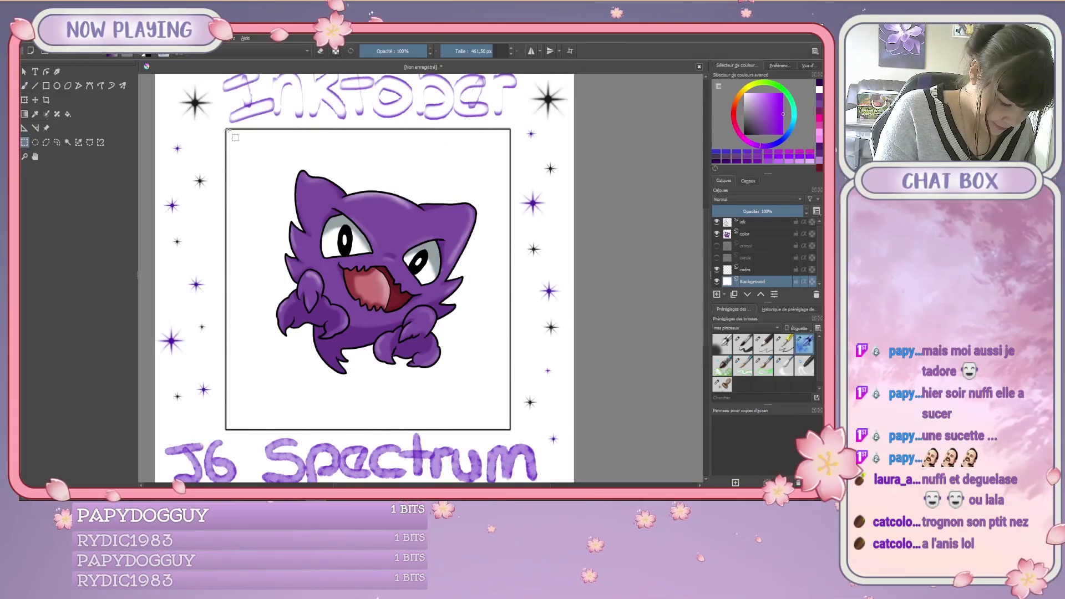
pyautogui.moveTo(227, 130); pyautogui.dragTo(511, 428)
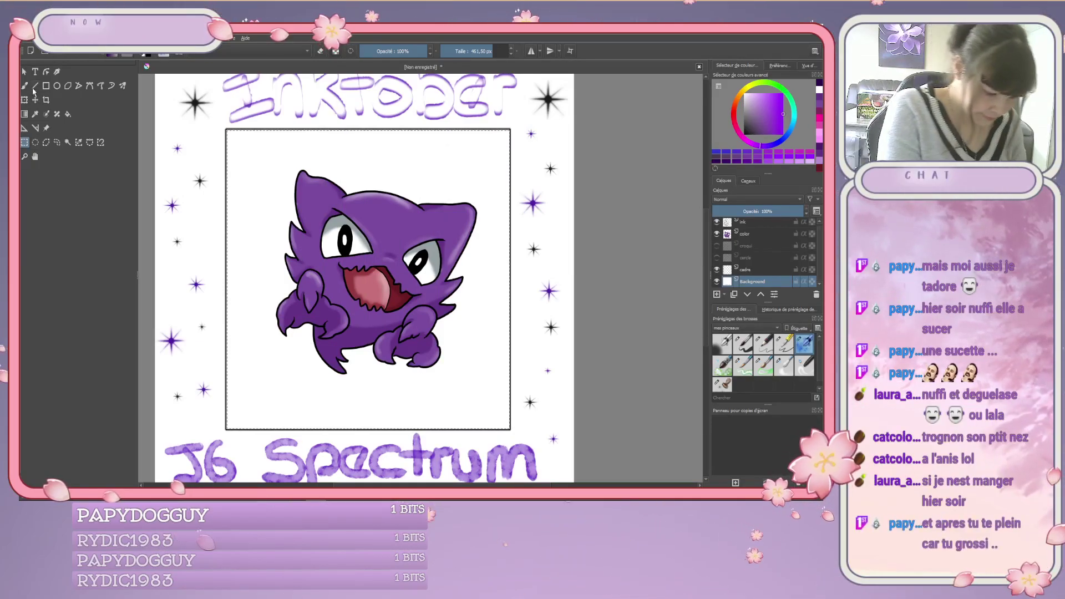
pyautogui.click(24, 86)
pyautogui.moveTo(410, 54); pyautogui.dragTo(389, 54)
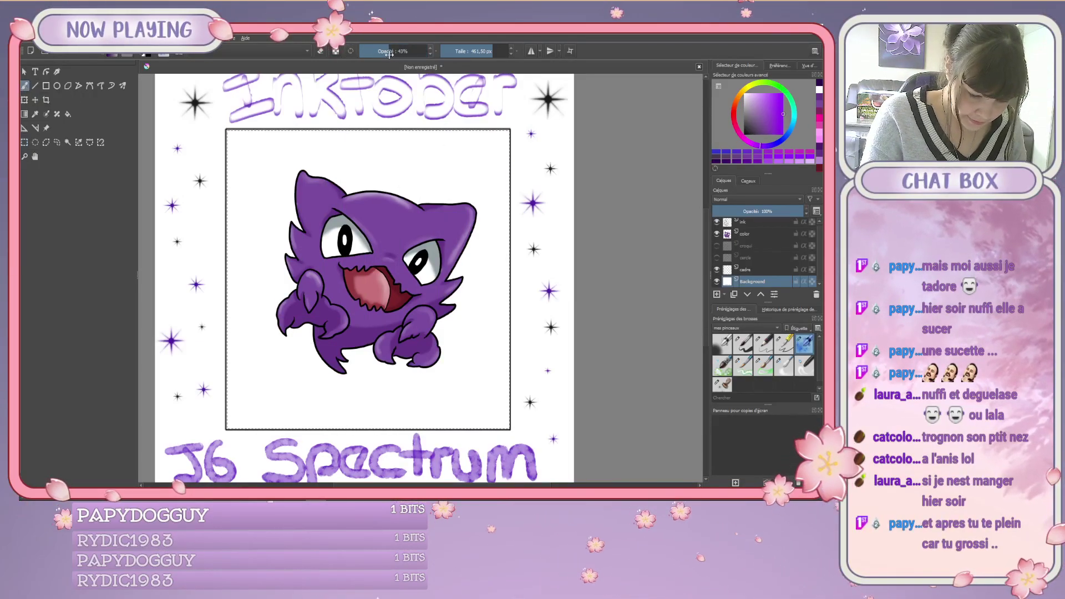
# Spray soft purple spatter around the creature inside the frame, undoing the first strokes along its left side.
pyautogui.moveTo(343, 192)
pyautogui.mouseDown()
pyautogui.moveTo(310, 216)
pyautogui.moveTo(317, 254)
pyautogui.moveTo(296, 322)
pyautogui.moveTo(345, 355)
pyautogui.moveTo(337, 338)
pyautogui.moveTo(305, 337)
pyautogui.moveTo(312, 306)
pyautogui.moveTo(302, 276)
pyautogui.moveTo(338, 283)
pyautogui.moveTo(305, 280)
pyautogui.mouseUp()
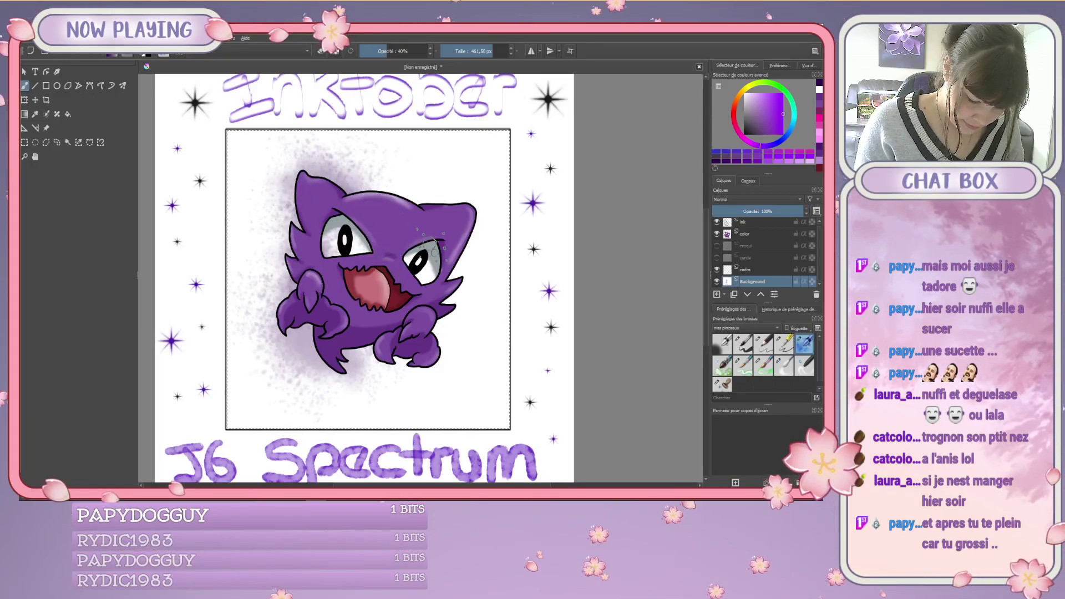
pyautogui.hotkey('ctrl', 'z')
pyautogui.hotkey('ctrl', 'z')
pyautogui.hotkey('ctrl', 'z')
pyautogui.hotkey('ctrl', 'z')
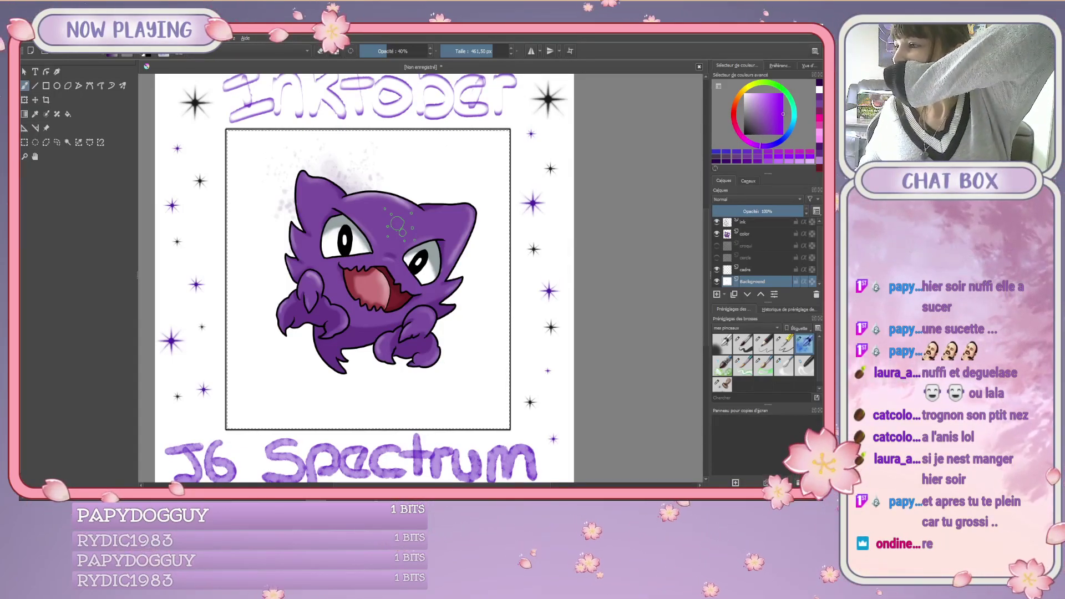
pyautogui.moveTo(477, 355); pyautogui.dragTo(382, 399)
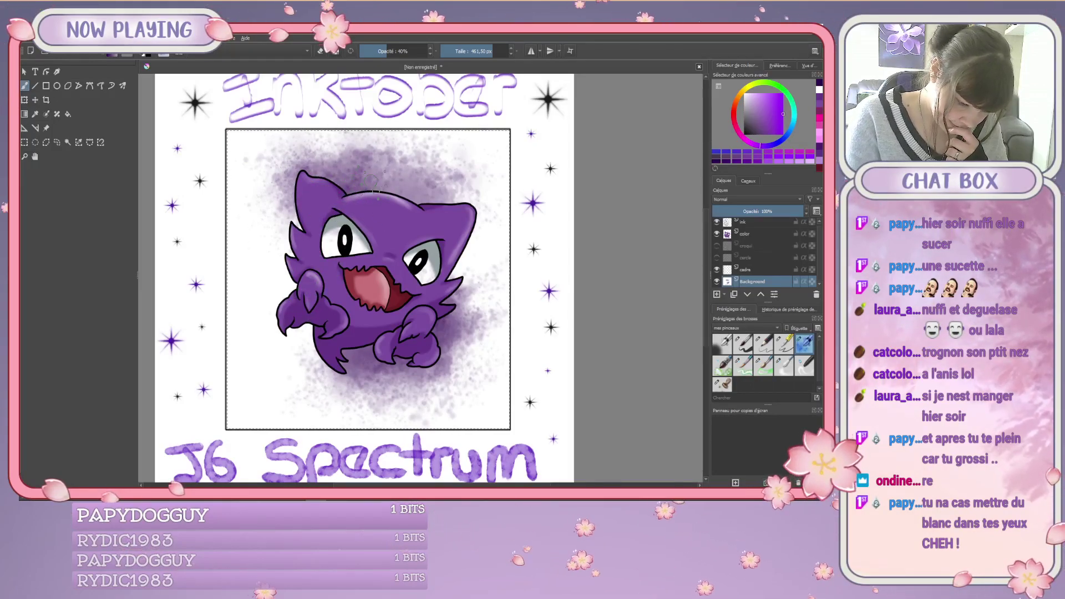
# Raise the spatter brush's opacity to 62%, shrink it, and darken the purple halo close around the creature.
pyautogui.click(402, 51)
pyautogui.click(465, 51)
pyautogui.moveTo(465, 52); pyautogui.dragTo(473, 52)
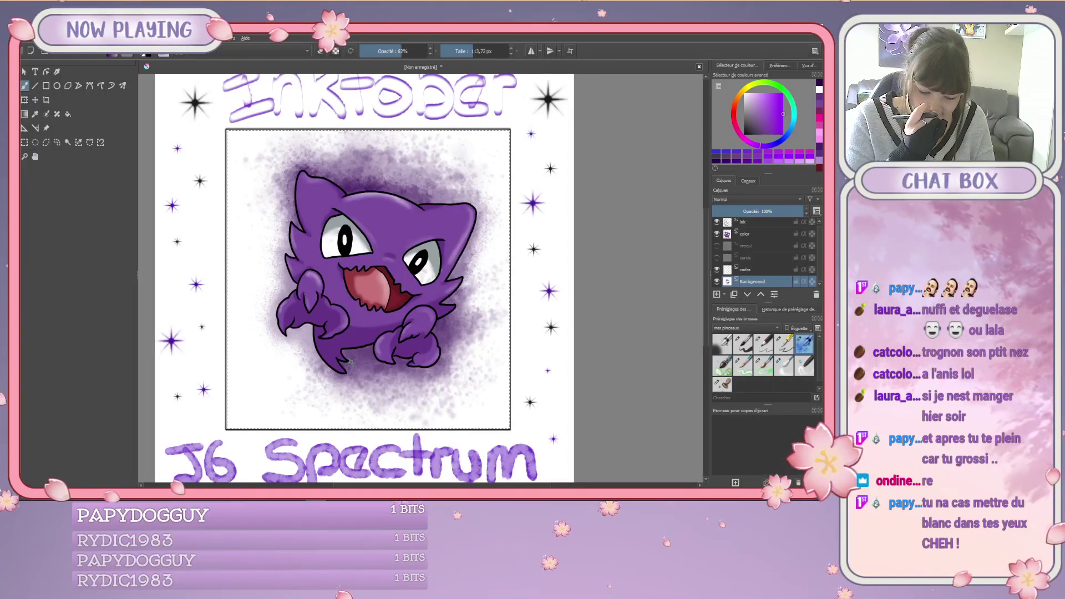
# Deepen the purple spatter along the creature's outline with the brush at 100% opacity and 82.19 px.
pyautogui.moveTo(470, 46); pyautogui.dragTo(449, 47)
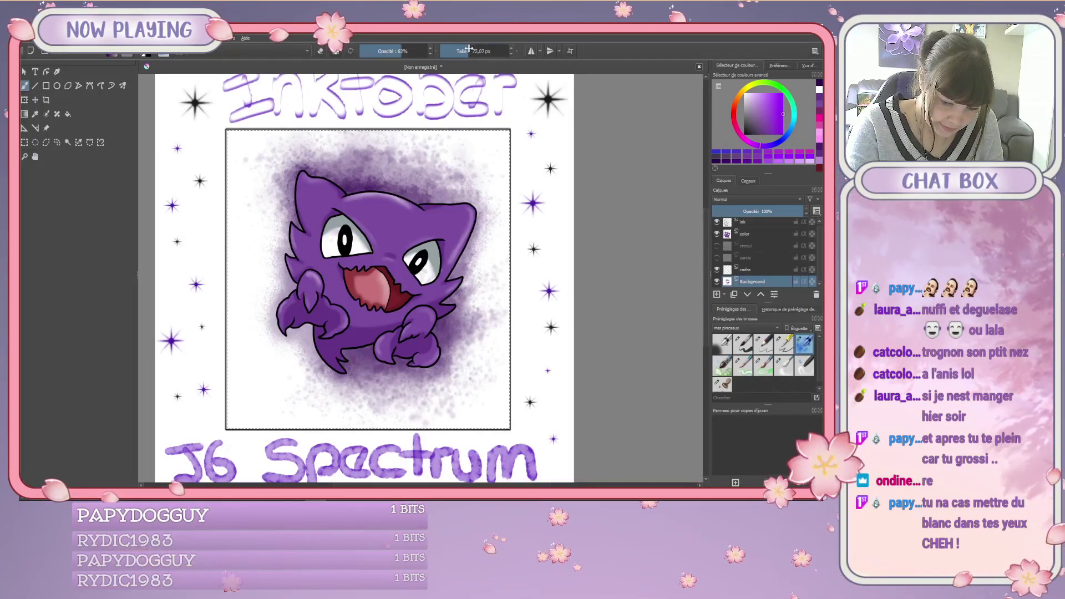
pyautogui.press('o')
pyautogui.press('o')
pyautogui.press('o')
pyautogui.press('o')
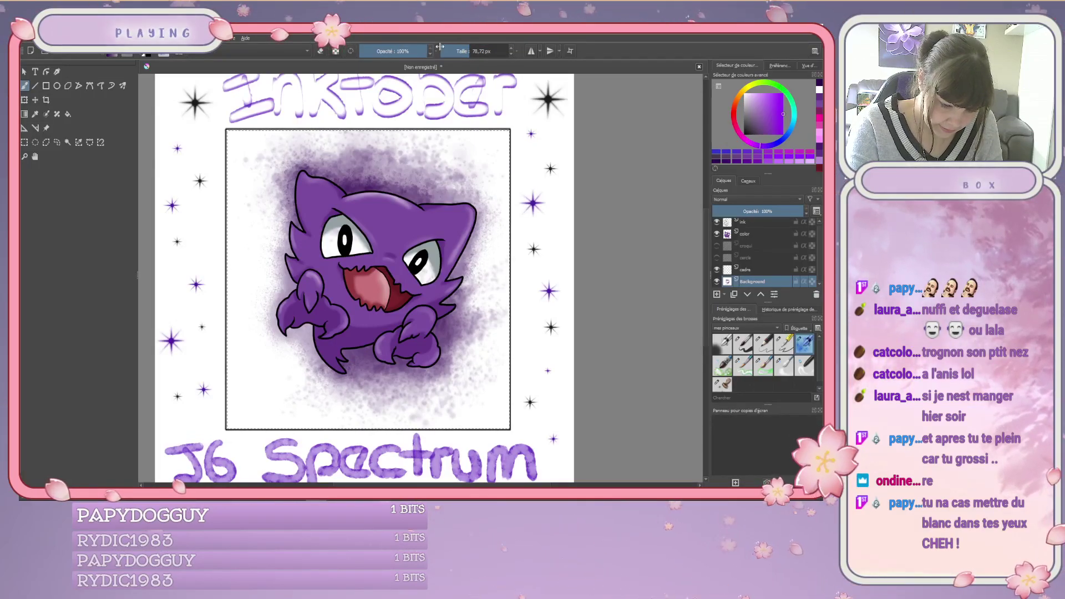
pyautogui.click(460, 50)
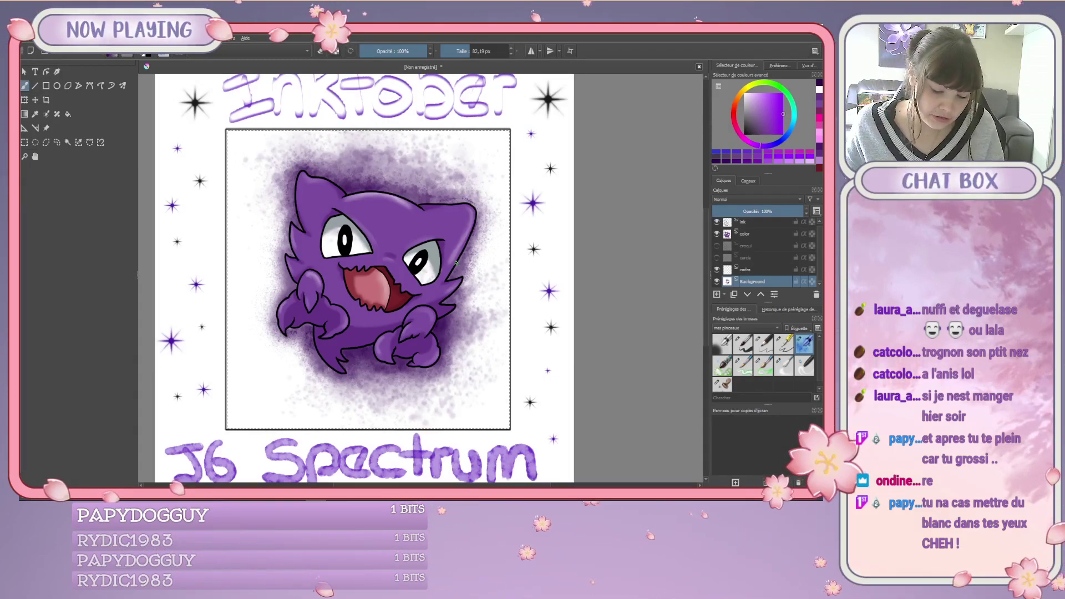
# Clear the rectangular selection inside the frame and return to the freehand brush.
pyautogui.hotkey('ctrl', 'r')
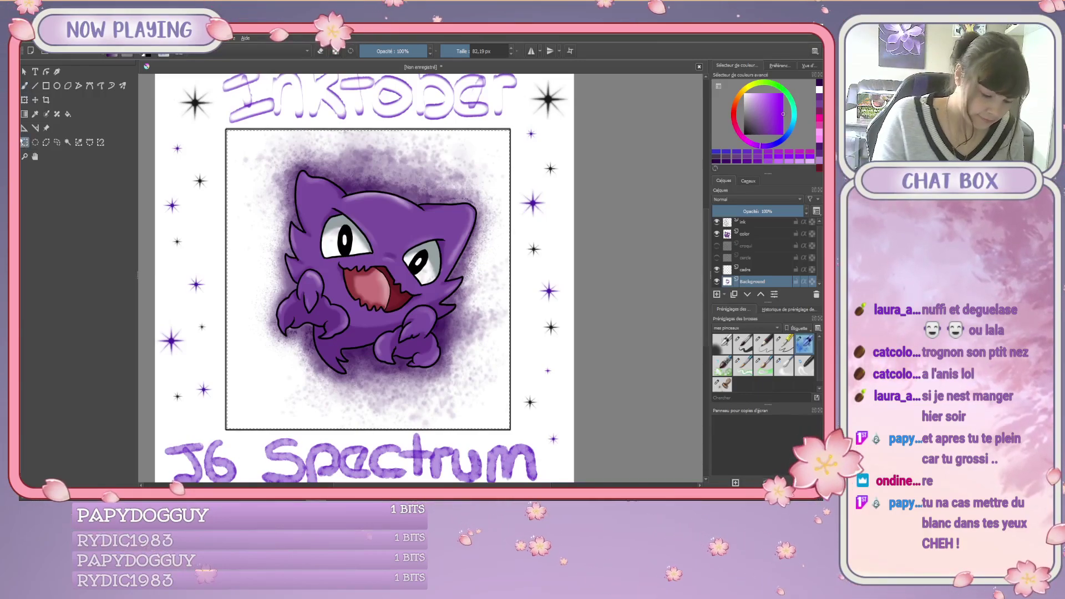
pyautogui.click(623, 266)
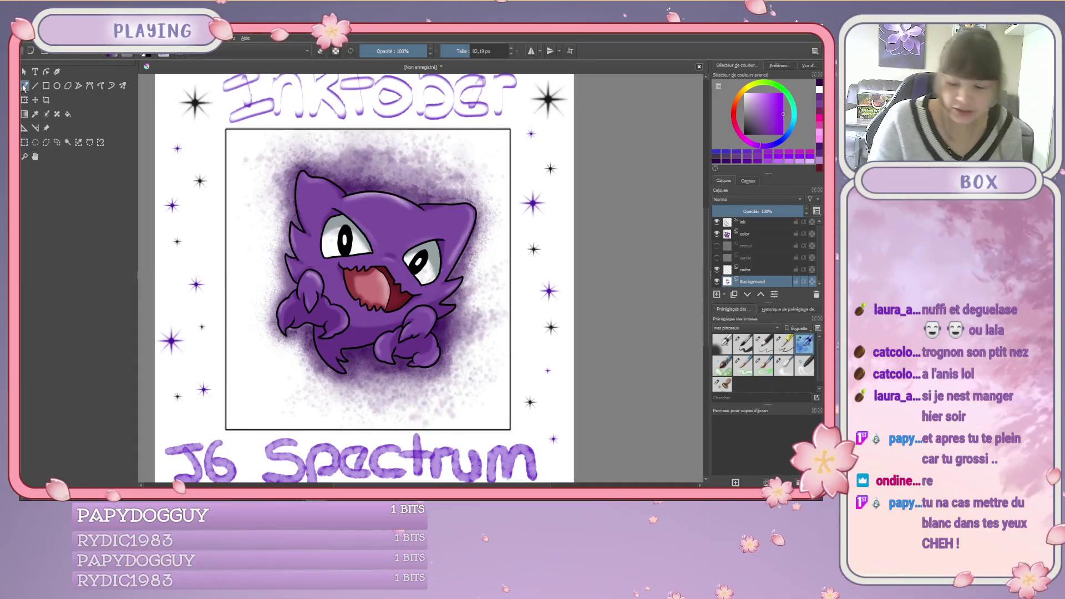
pyautogui.click(24, 86)
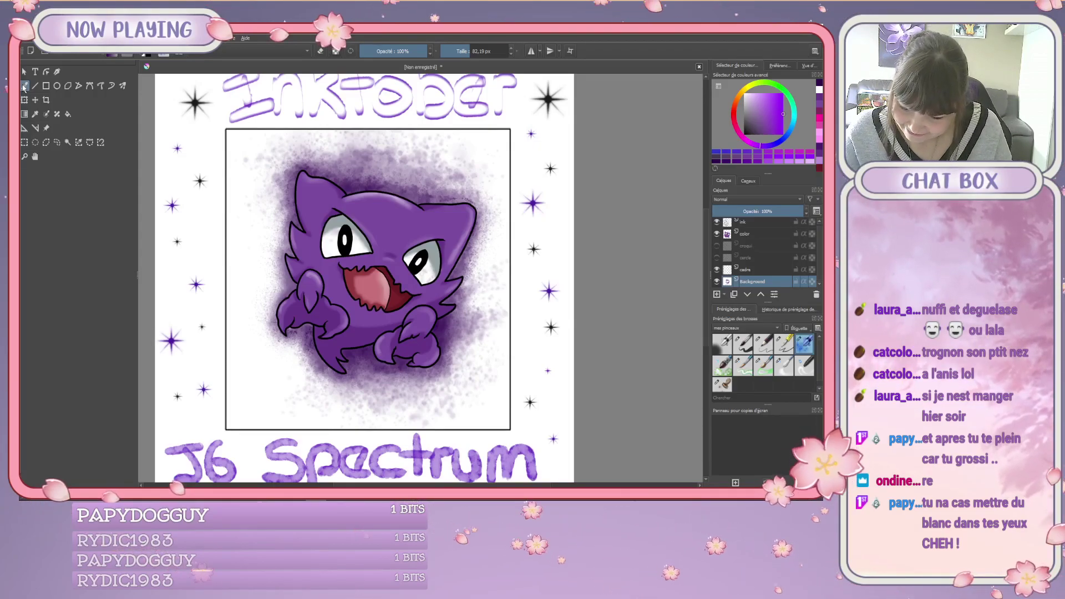
# Clean up the whites of both eyes on the color layer using the Basic-5 Size brush in white, reduced to 10 px.
pyautogui.scroll(1, 819, 269)
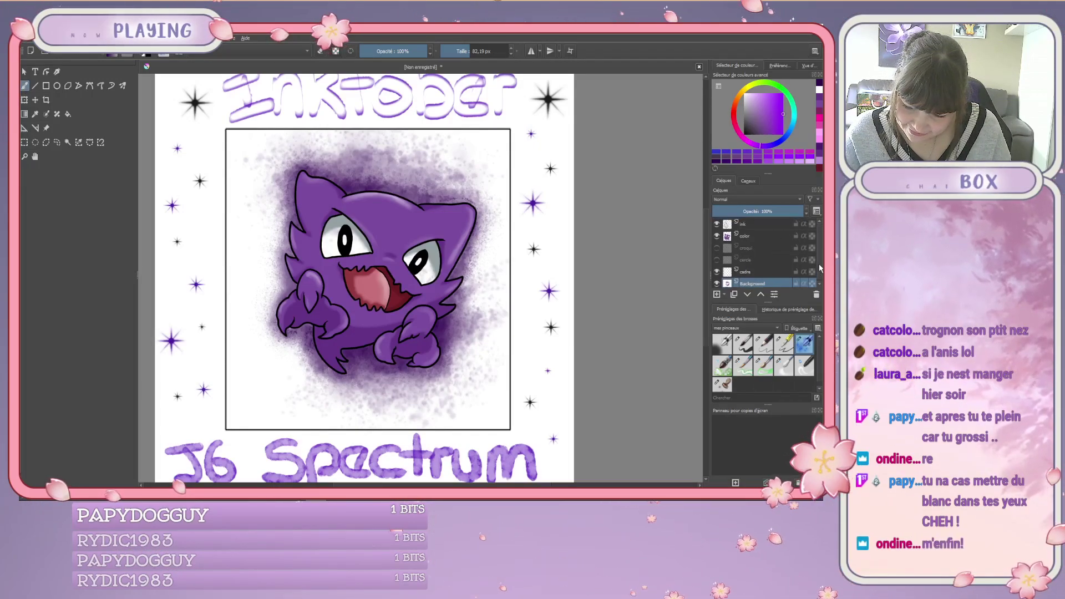
pyautogui.moveTo(815, 250)
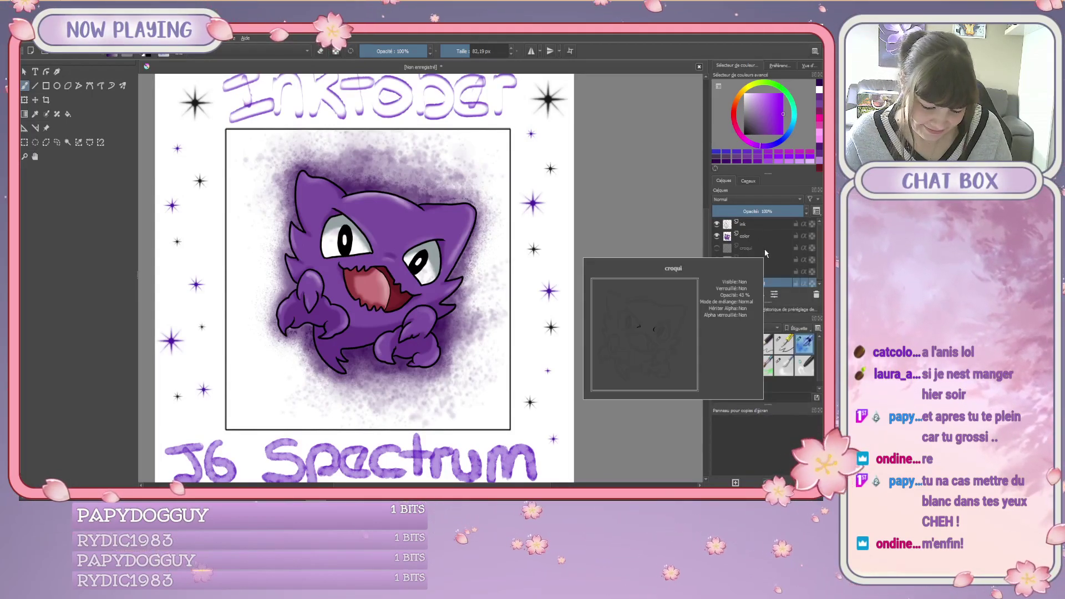
pyautogui.moveTo(792, 282)
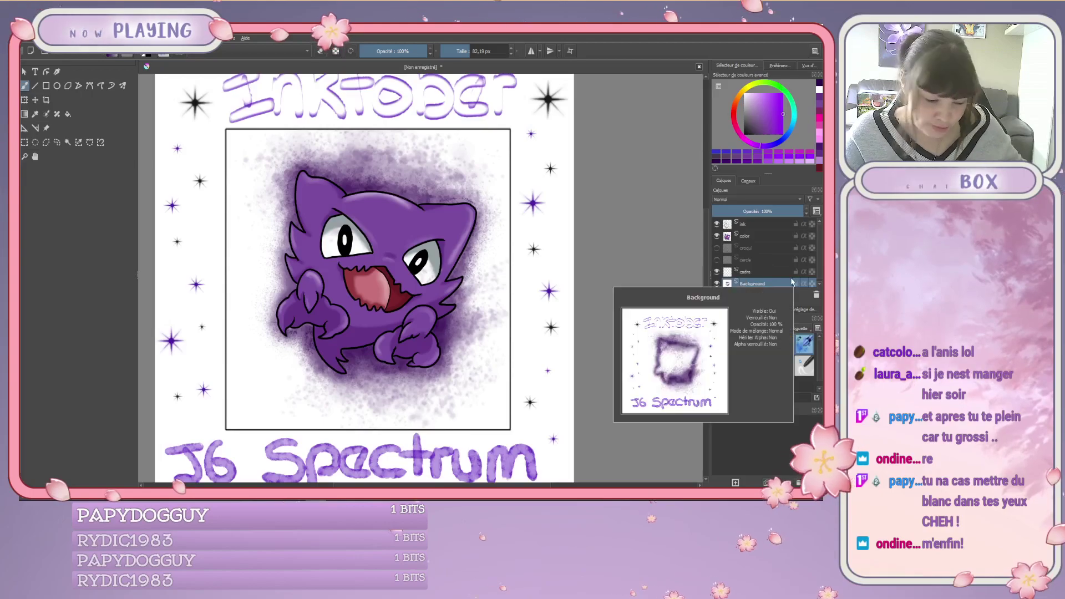
pyautogui.press('+')
pyautogui.press('+')
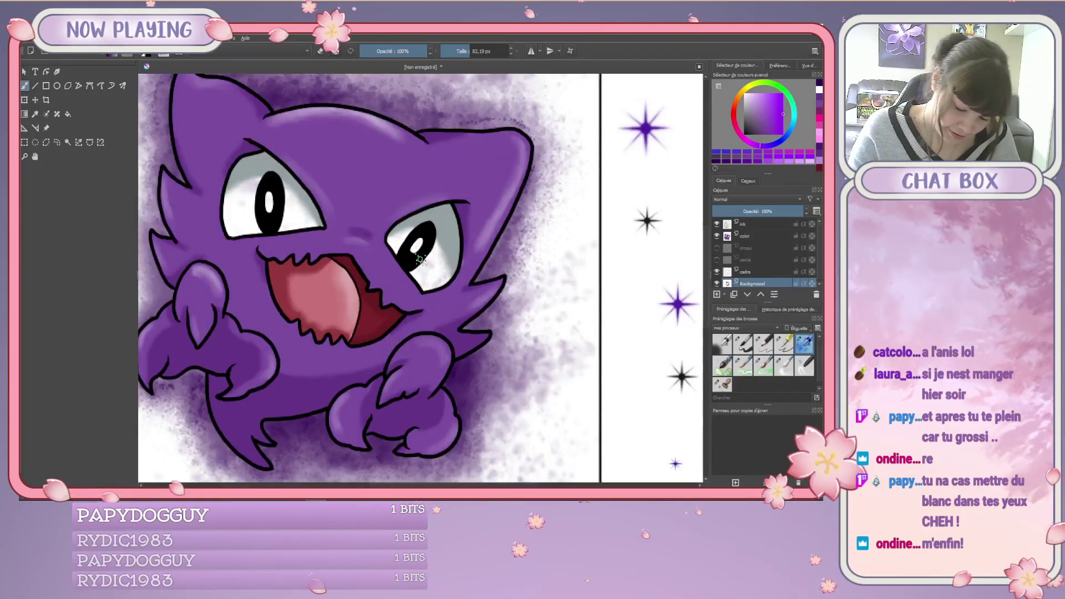
pyautogui.click(745, 344)
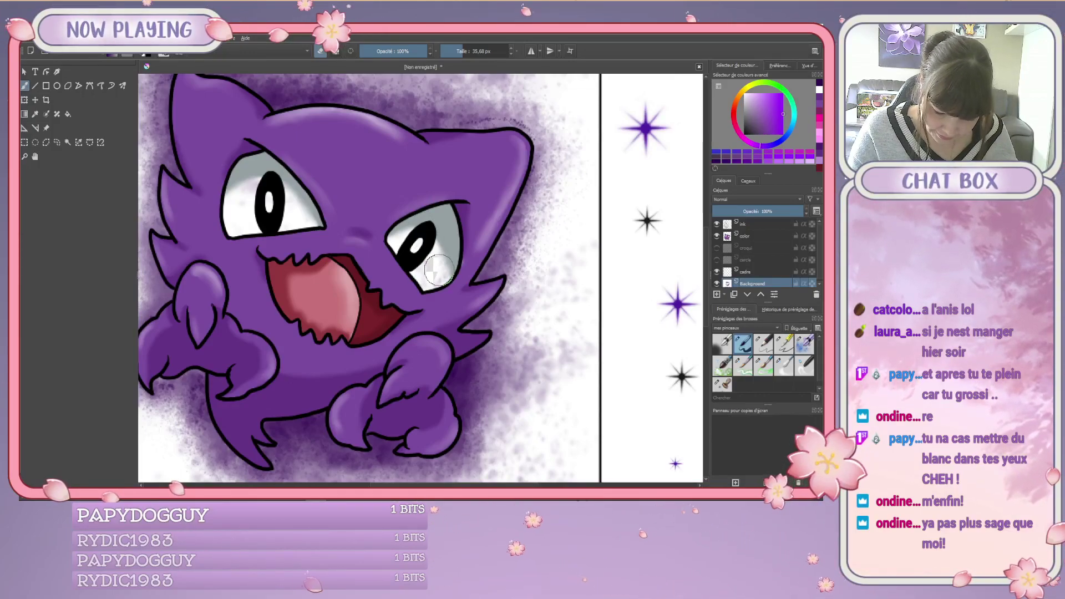
pyautogui.click(774, 236)
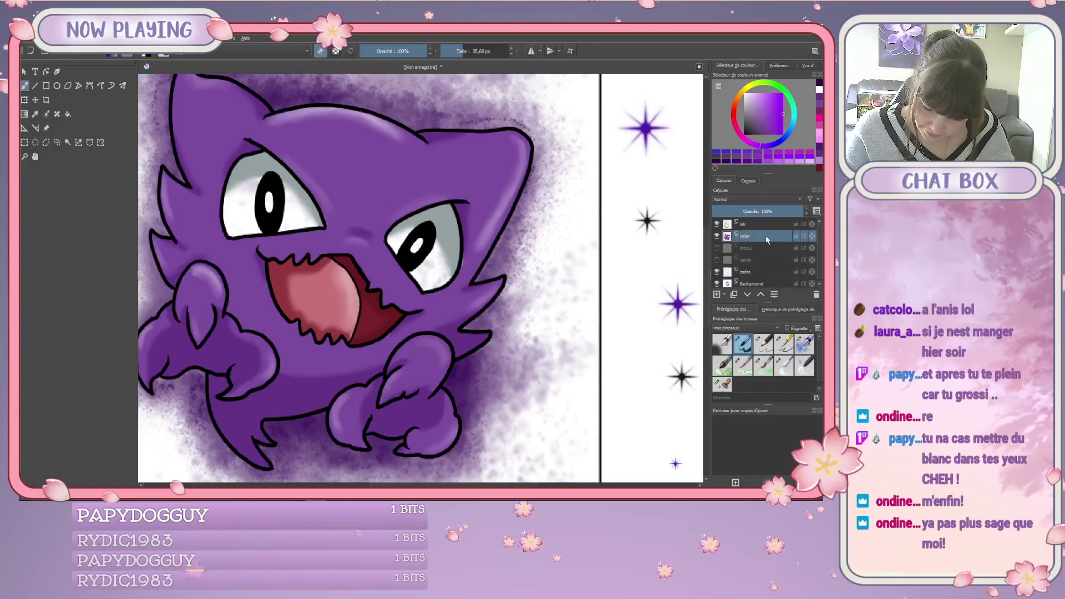
pyautogui.click(741, 97)
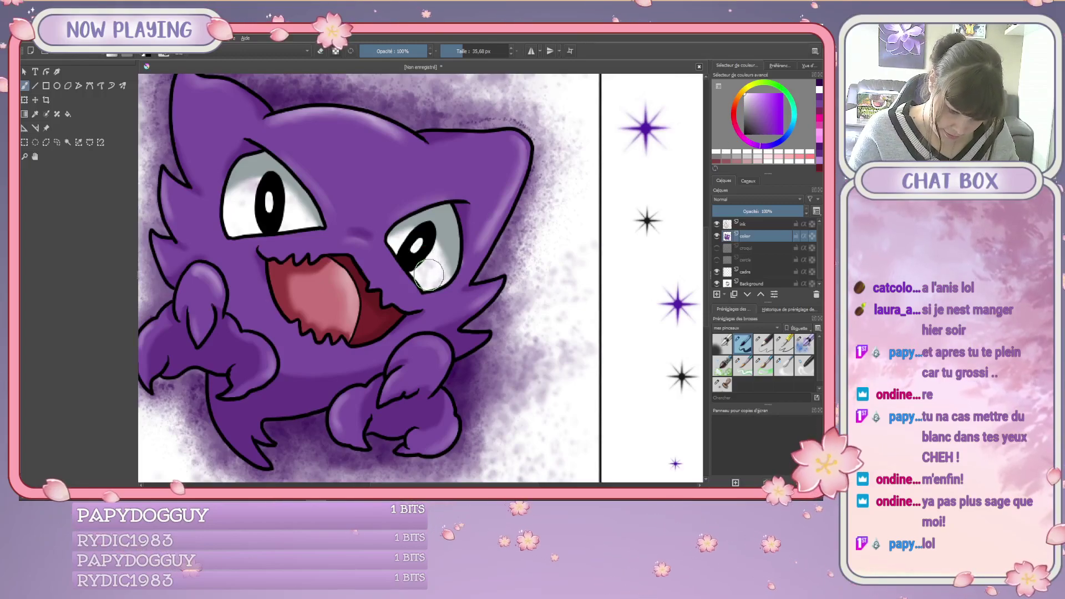
pyautogui.click(454, 51)
pyautogui.press('[')
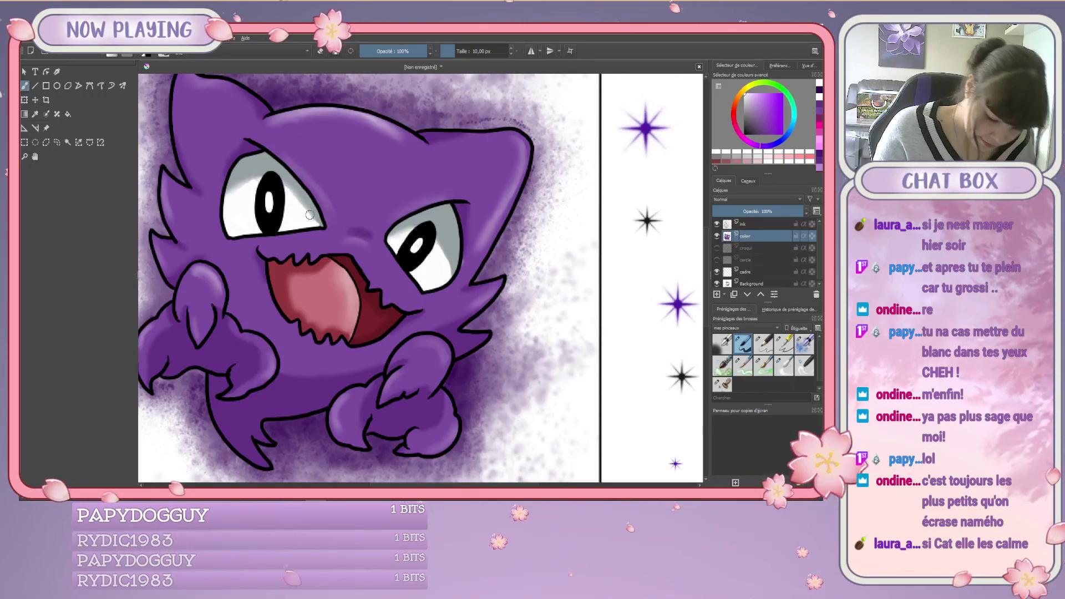
# Sample the right eye's grey shadow, repaint the shading along the left eye's upper edge and switch to the blending brush.
pyautogui.click(36, 114)
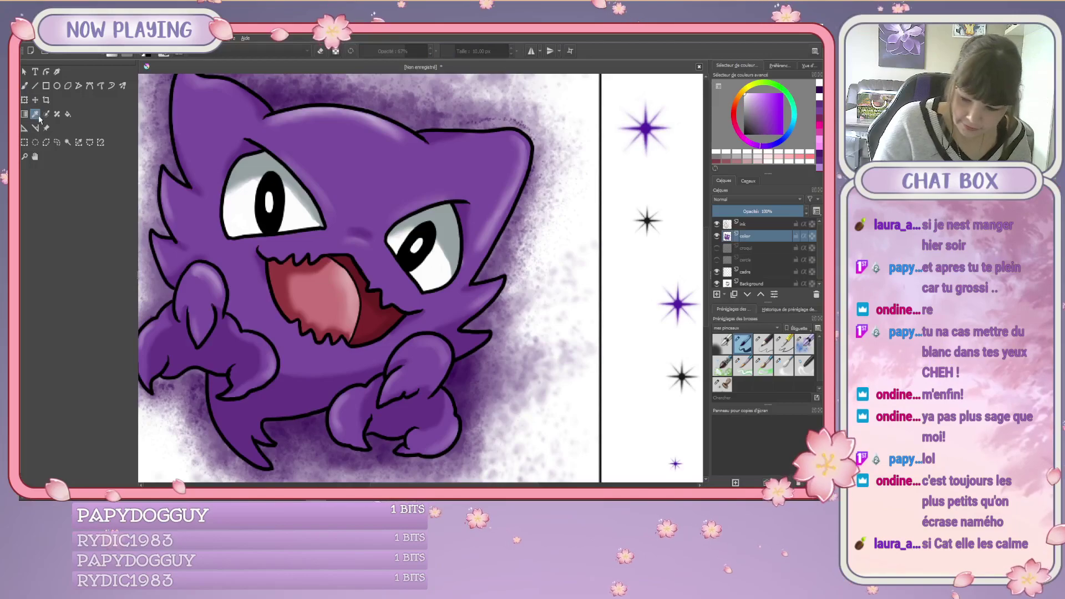
pyautogui.click(452, 221)
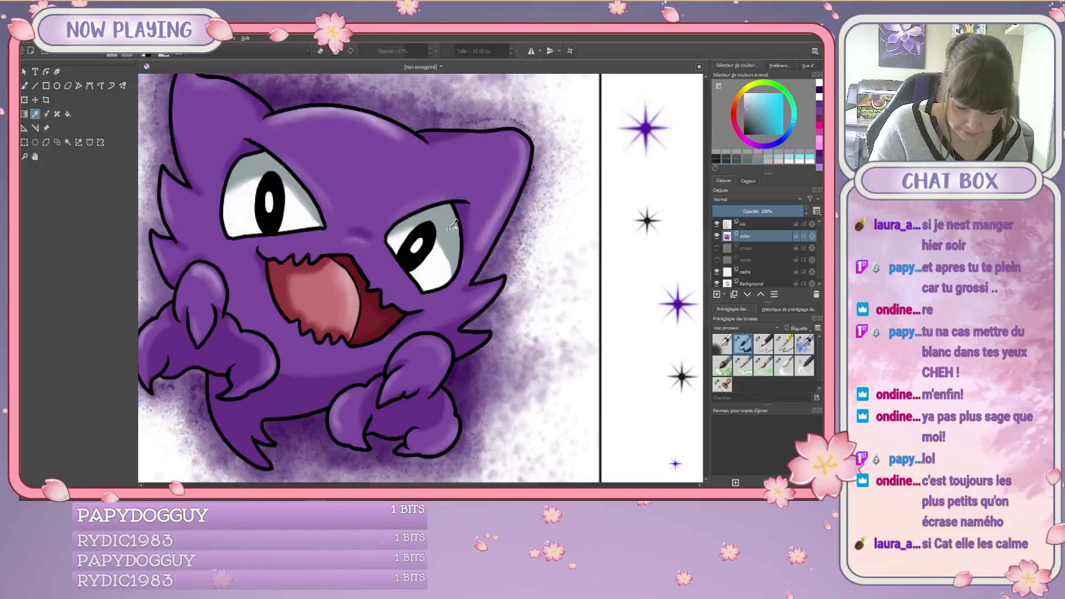
pyautogui.click(26, 87)
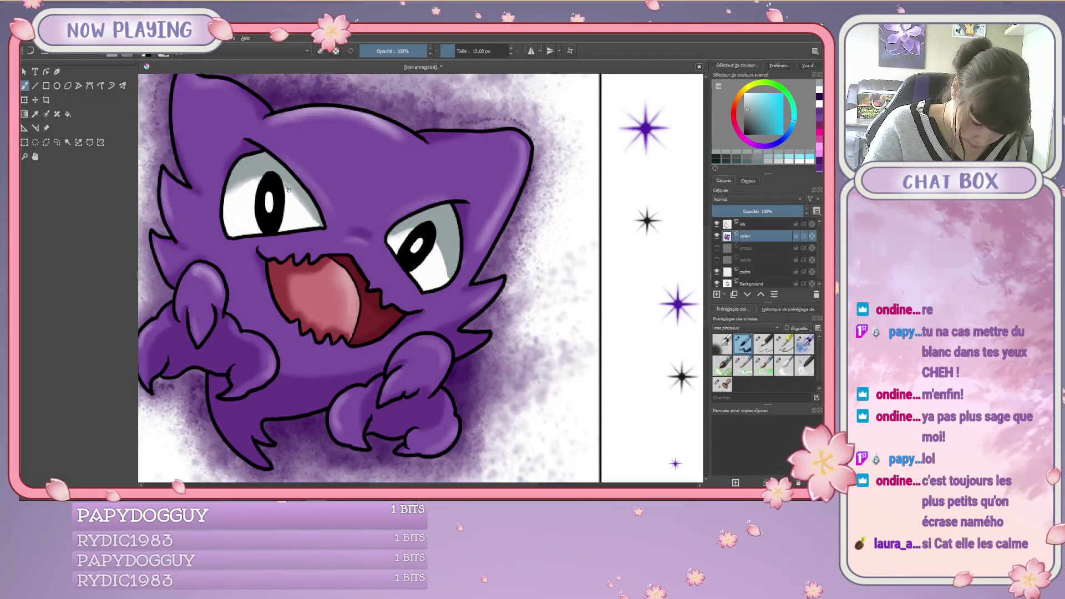
pyautogui.moveTo(236, 170); pyautogui.dragTo(249, 174)
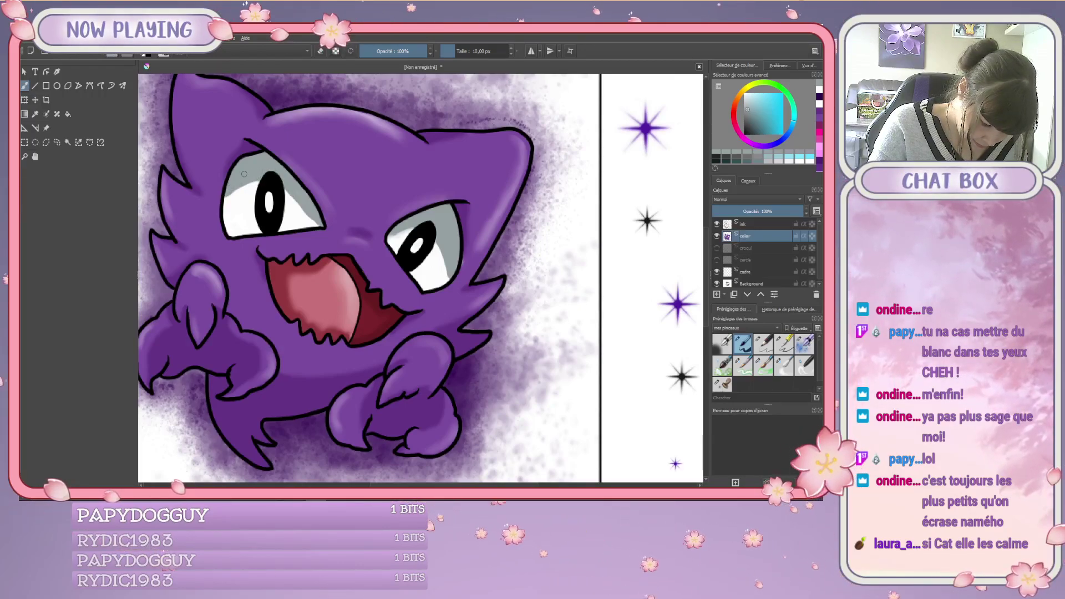
pyautogui.click(785, 366)
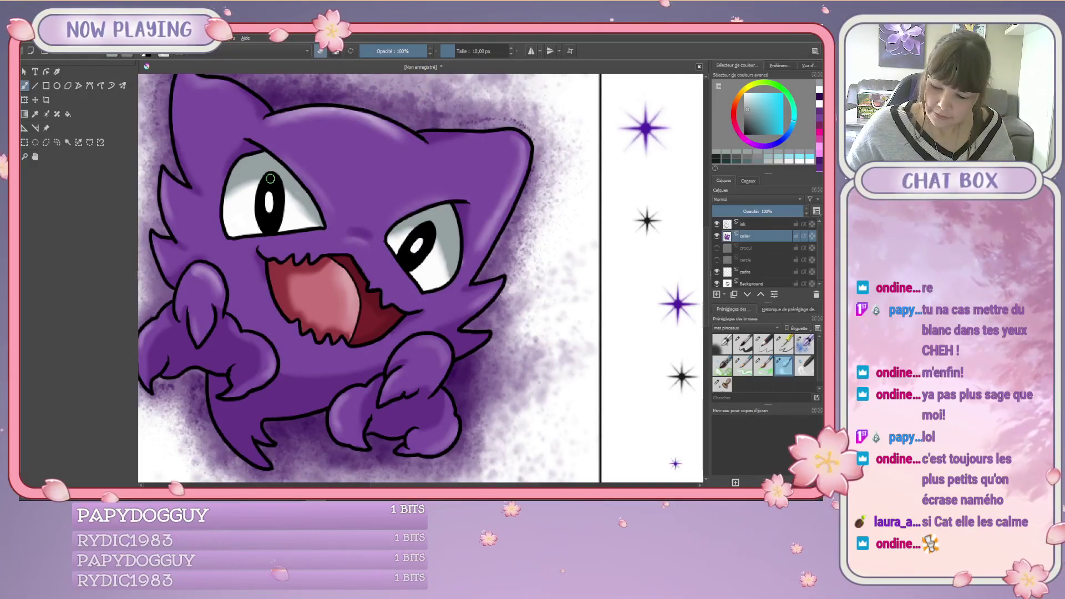
pyautogui.scroll(-3, 270, 178)
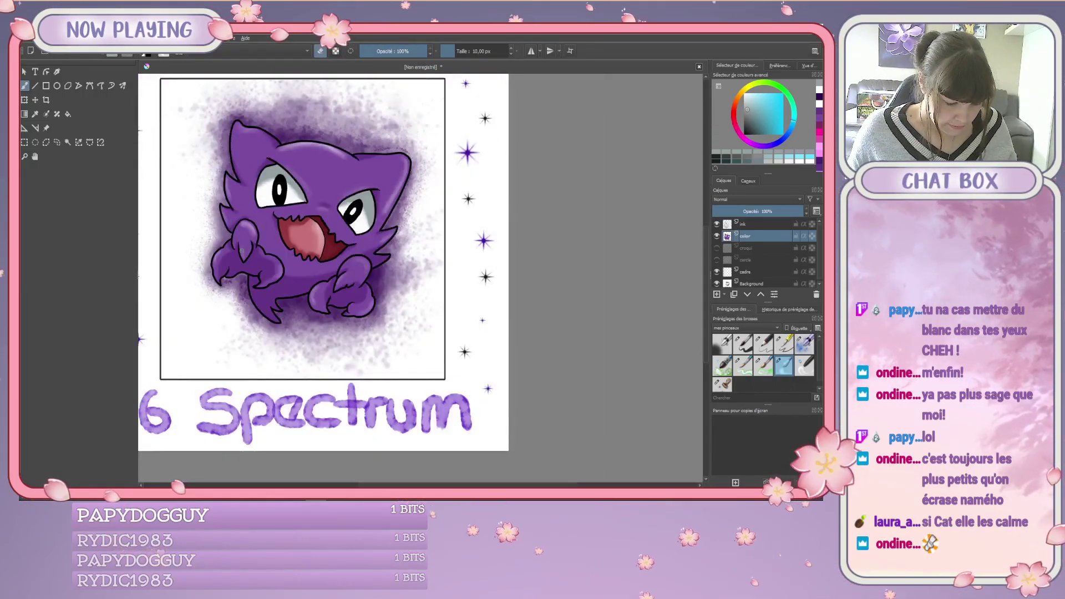
pyautogui.scroll(-3, 253, 291)
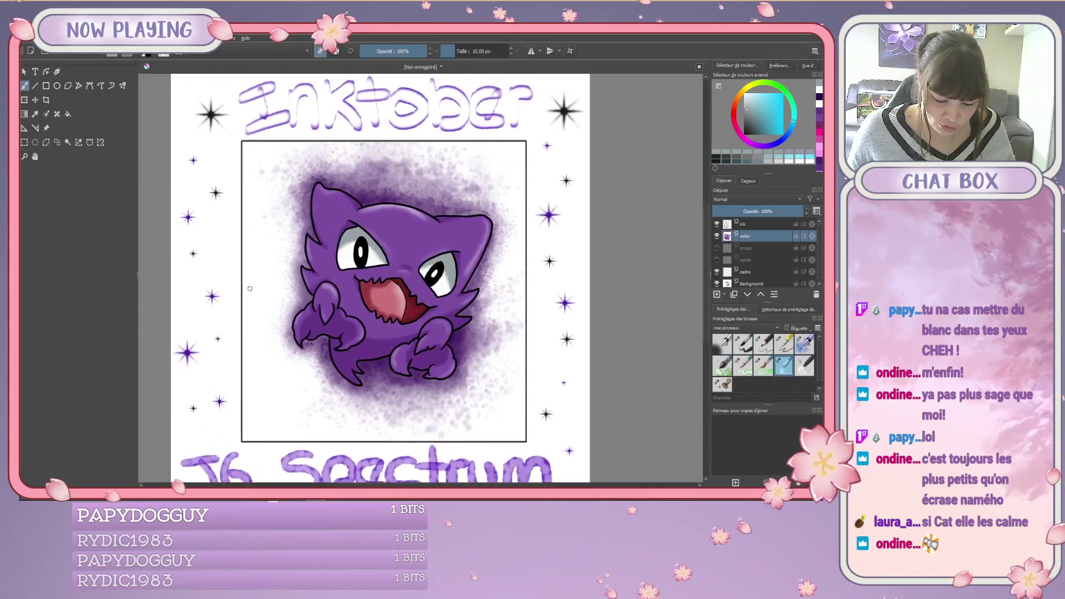
pyautogui.moveTo(177, 278); pyautogui.dragTo(213, 283)
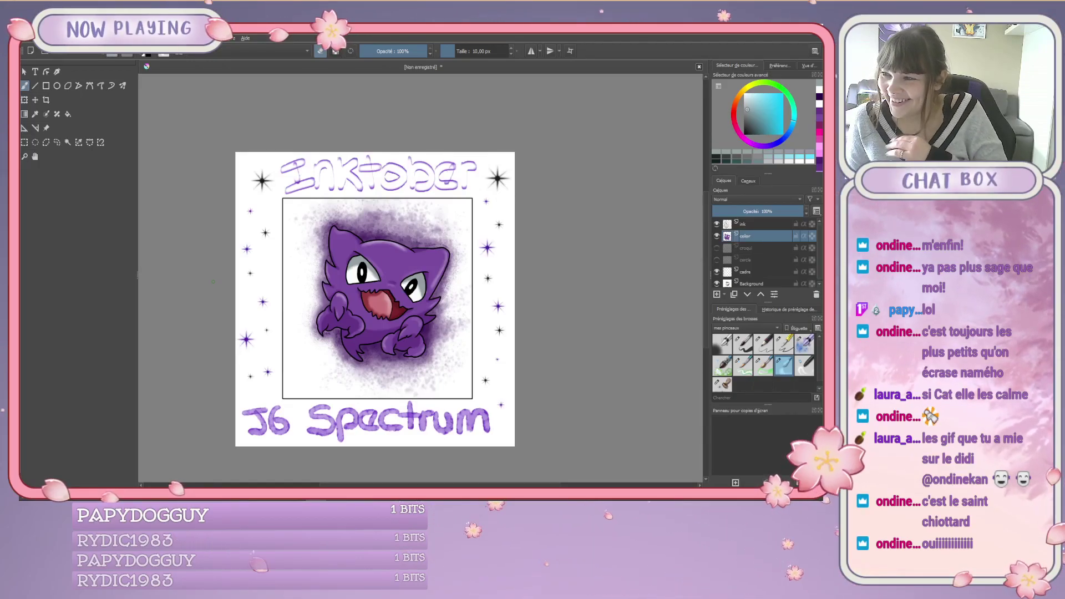
pyautogui.press('e')
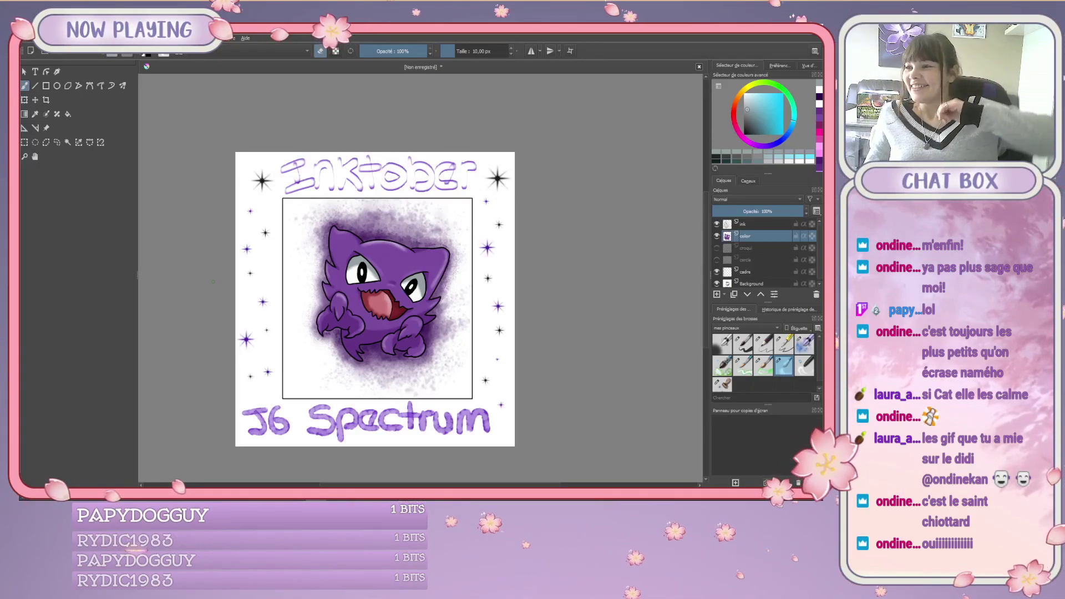
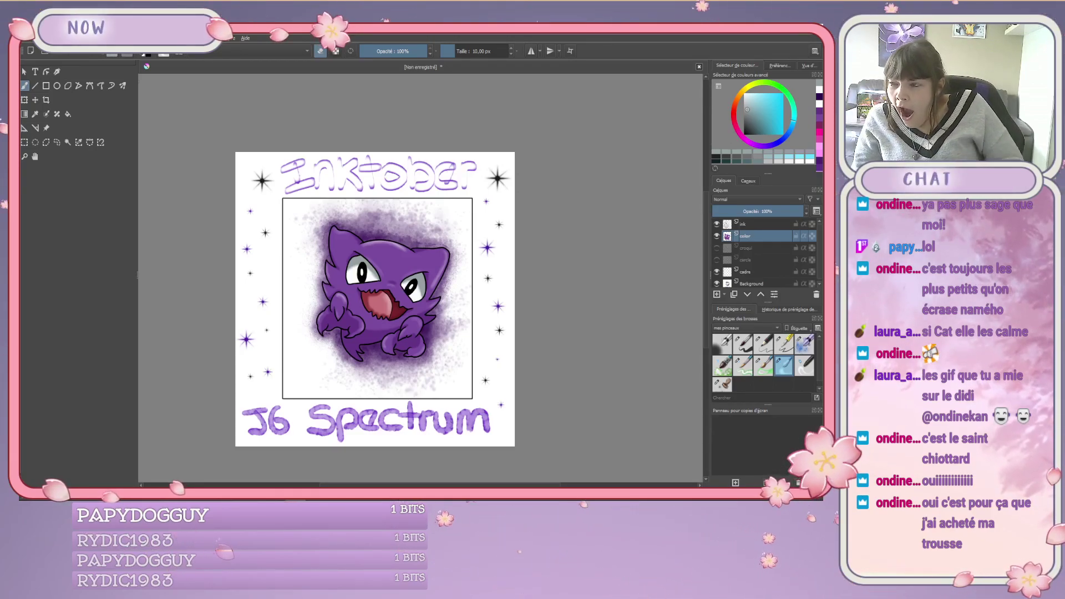
pyautogui.press('e')
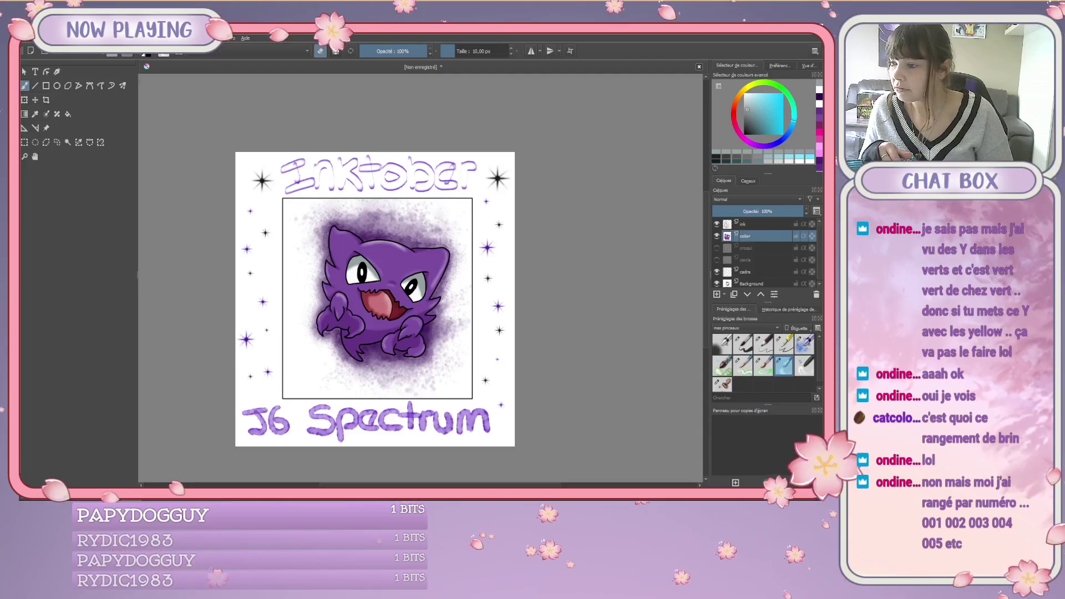
pyautogui.press('e')
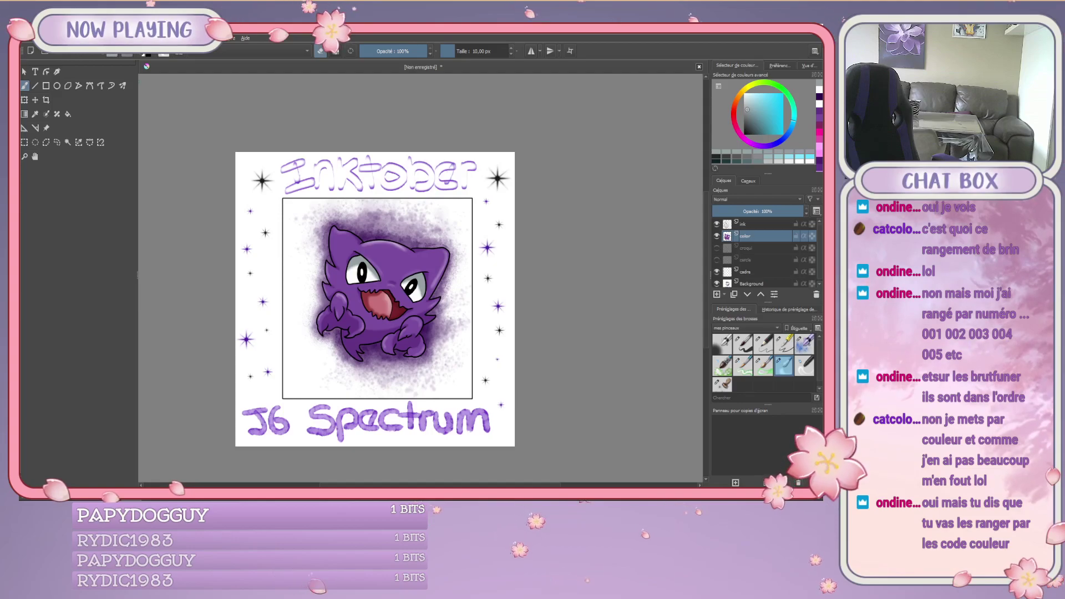
pyautogui.press('e')
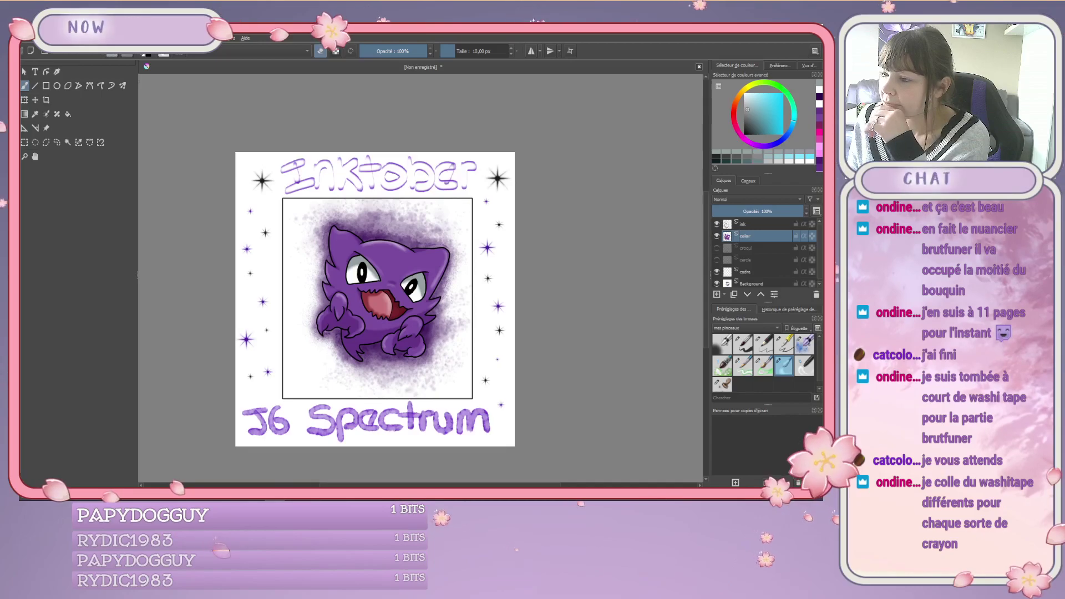
pyautogui.press('e')
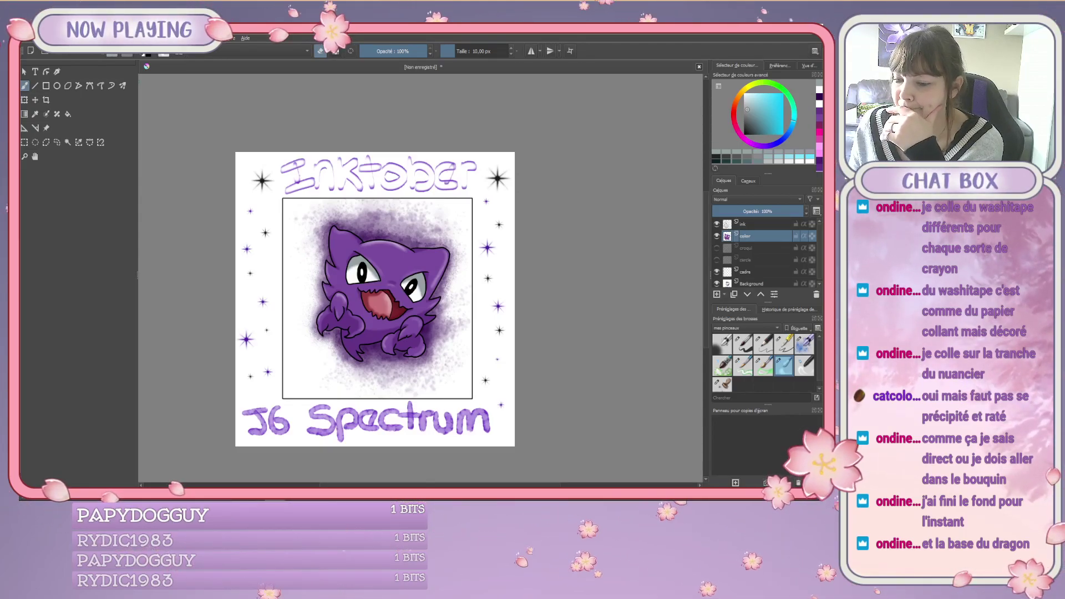
pyautogui.press('e')
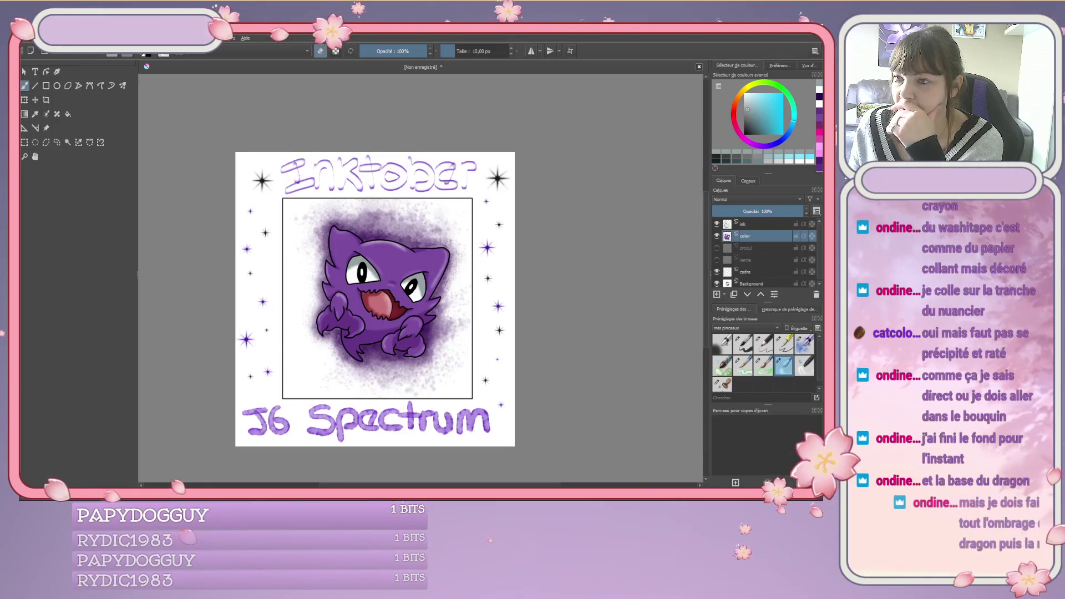